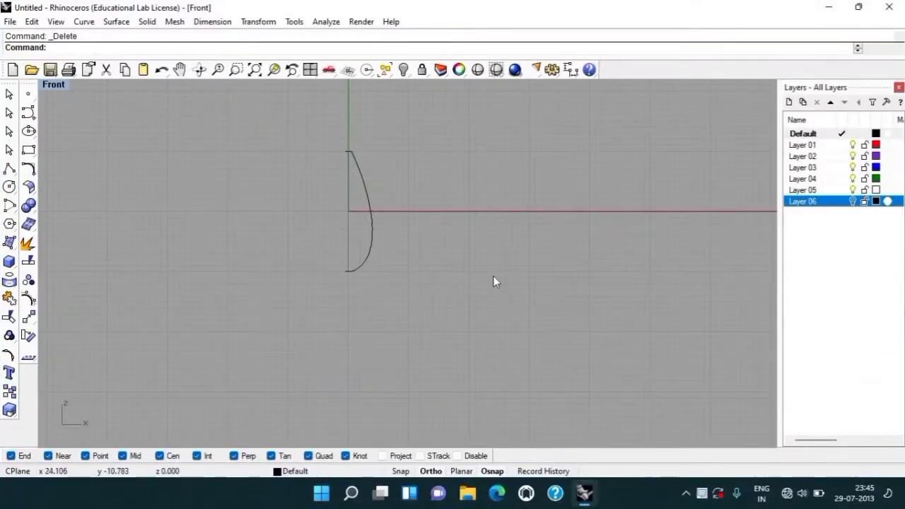
# Run Sweep2 with the curved profile as cross-section and accept the Sweep 2 Rail options.
pyautogui.scroll(3, 332, 219)
pyautogui.scroll(2, 339, 212)
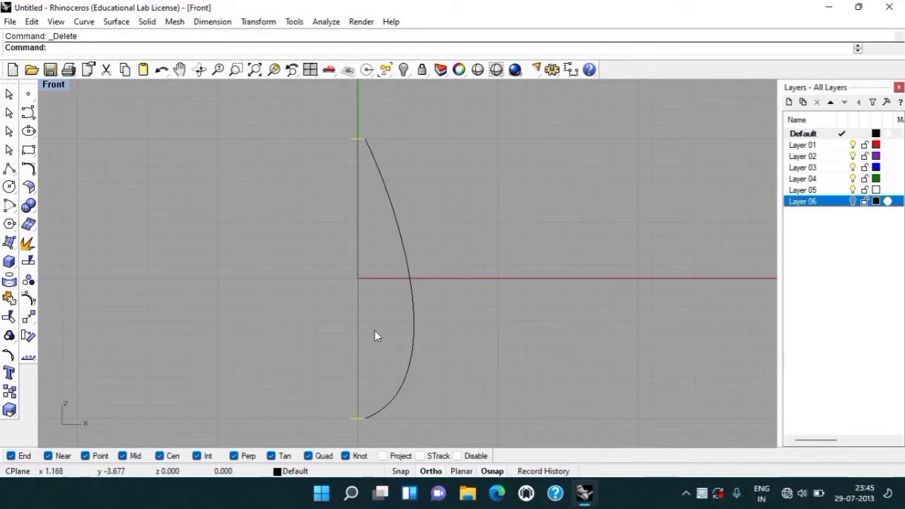
pyautogui.write('Sweep2')
pyautogui.press('Return')
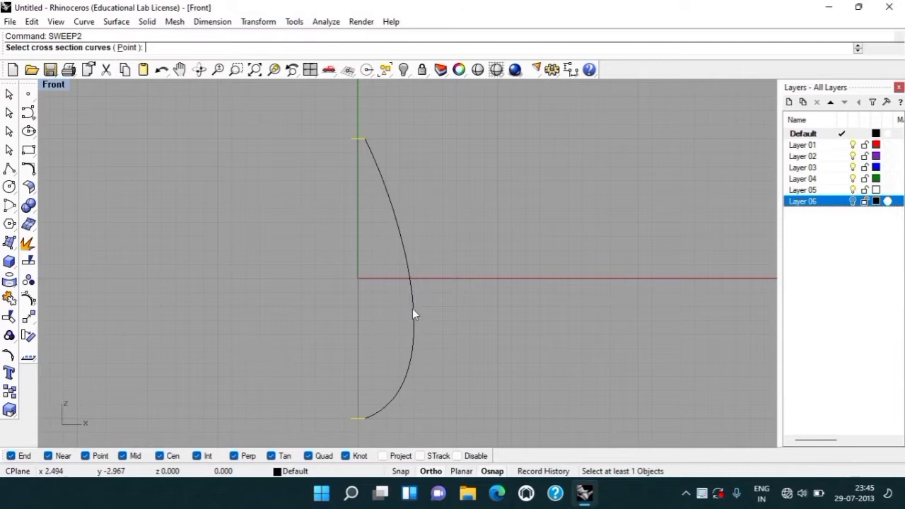
pyautogui.click(414, 308)
pyautogui.press('Return')
pyautogui.click(113, 391)
# Select the new teardrop surface.
pyautogui.scroll(-3, 352, 327)
pyautogui.scroll(3, 515, 276)
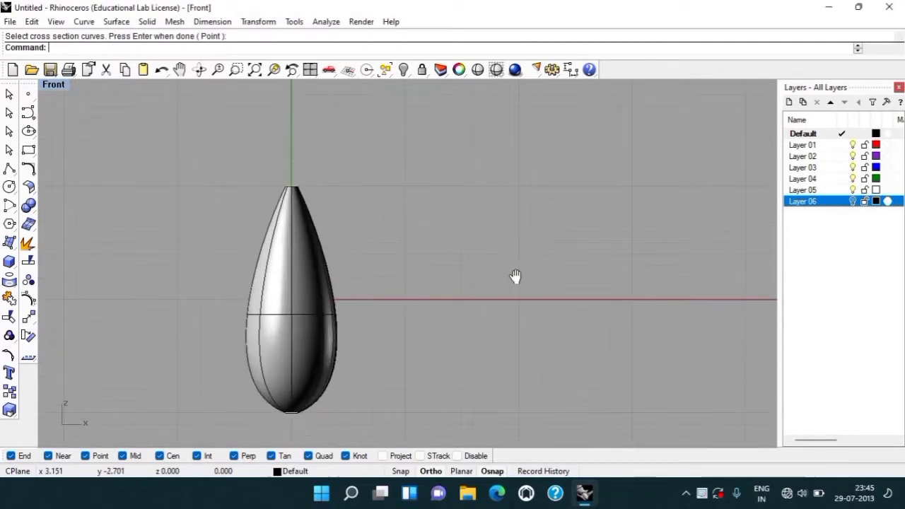
pyautogui.scroll(3, 515, 276)
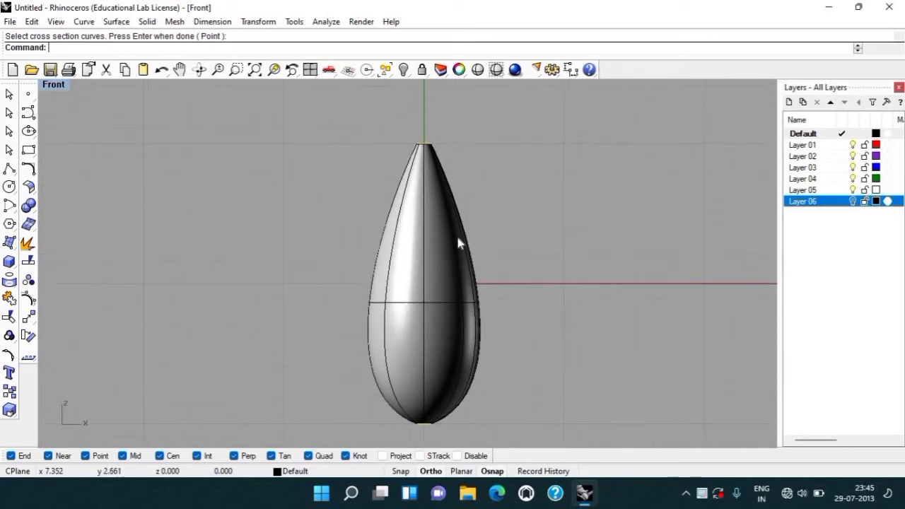
pyautogui.write('H')
pyautogui.click(423, 226)
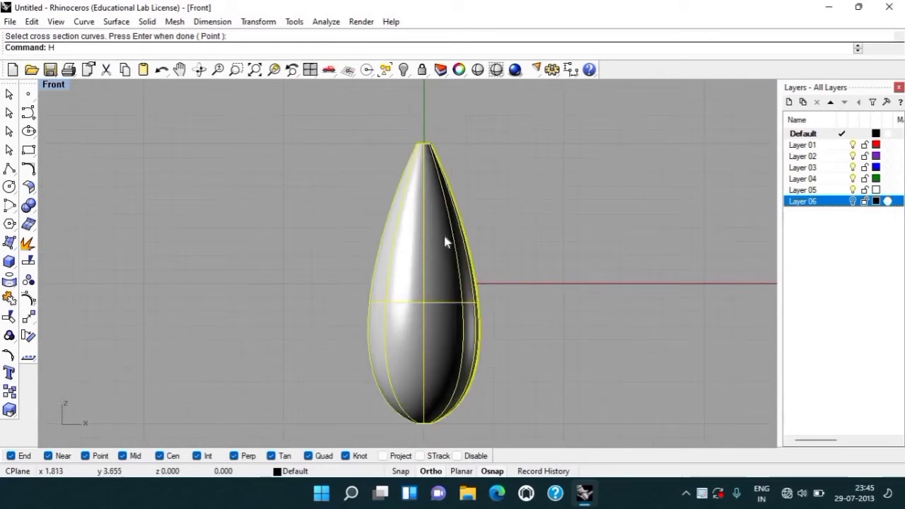
# Hide the teardrop surface, then draw a trial vertical line from the origin and delete it.
pyautogui.write('IDE')
pyautogui.press('Return')
pyautogui.write('LINE')
pyautogui.press('Return')
pyautogui.write('0')
pyautogui.press('Return')
pyautogui.click(421, 116)
pyautogui.click(424, 127)
pyautogui.press('Delete')
# Draw a BothSides line from the origin up to the profile's top.
pyautogui.write('LINE')
pyautogui.press('Return')
pyautogui.write('0')
pyautogui.press('Return')
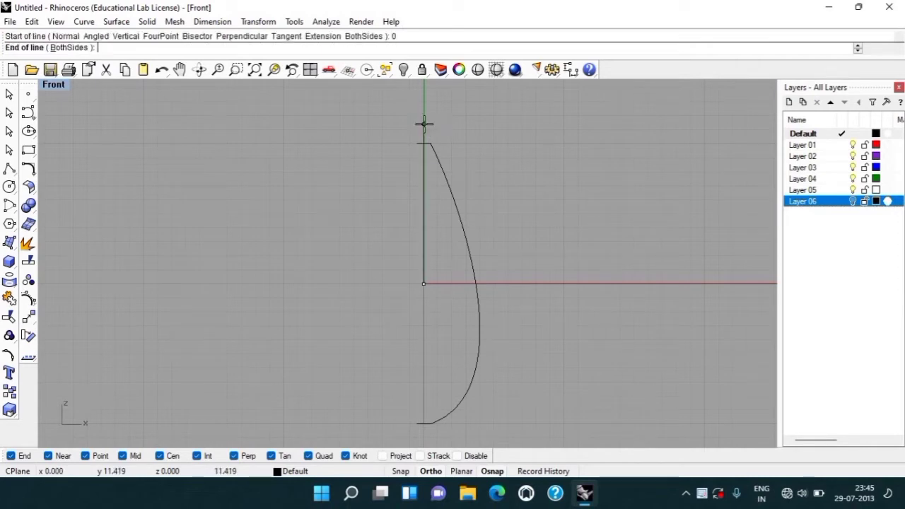
pyautogui.write('B')
pyautogui.press('Return')
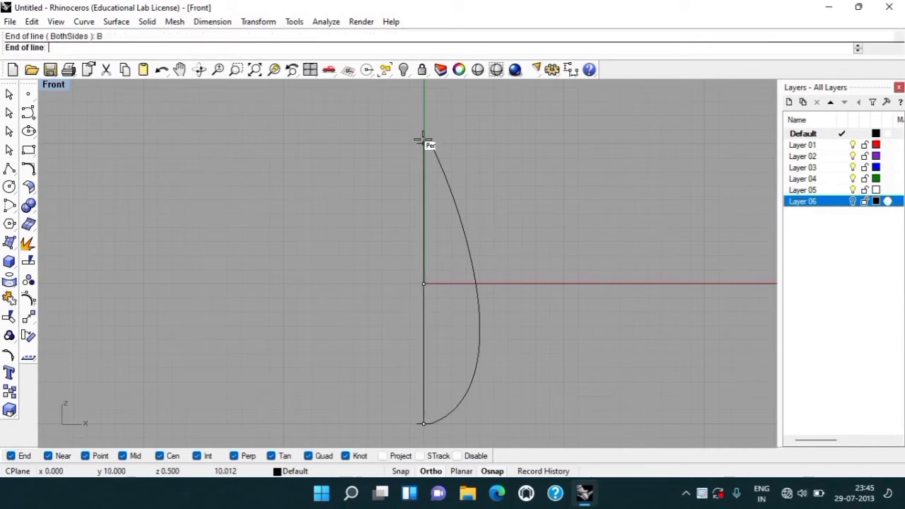
pyautogui.click(424, 123)
pyautogui.scroll(-2, 438, 156)
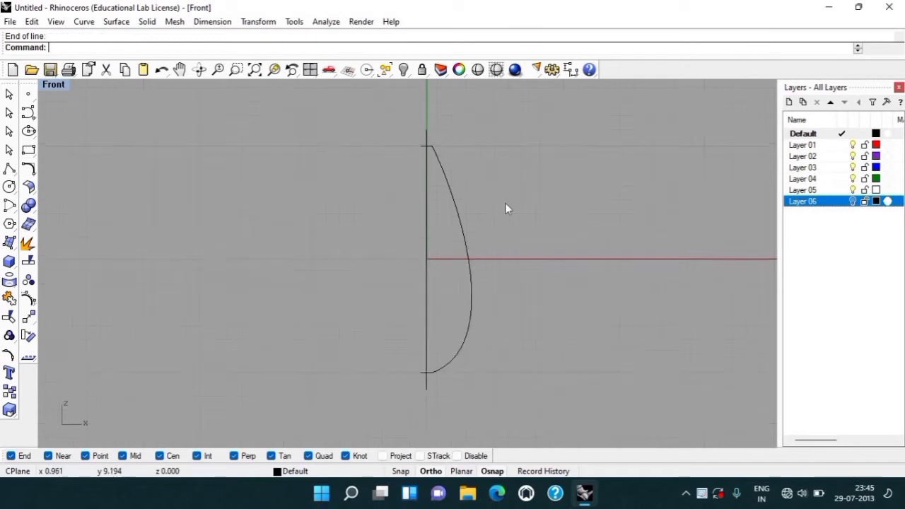
pyautogui.scroll(2, 376, 232)
pyautogui.scroll(2, 376, 232)
pyautogui.scroll(-4, 376, 232)
pyautogui.scroll(2, 472, 226)
pyautogui.scroll(1, 460, 222)
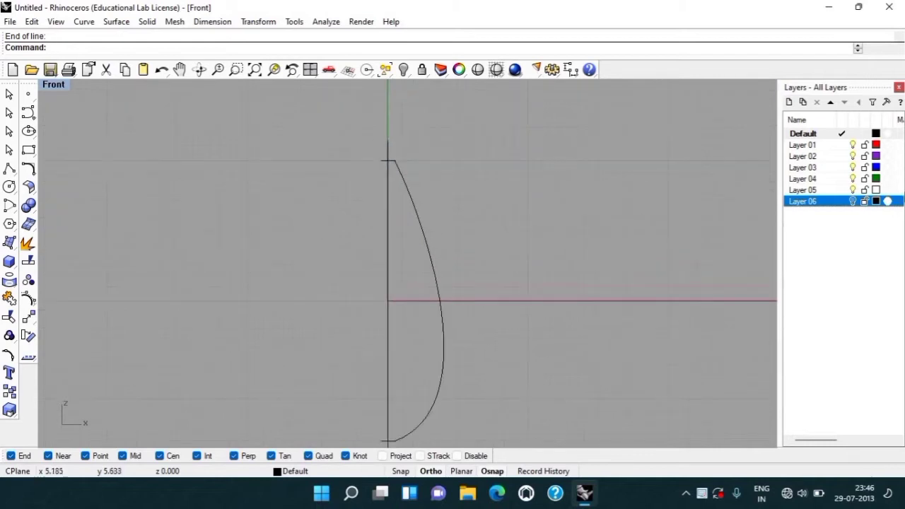
# Show the S-shaped strip curves and select the right-hand profile curve.
pyautogui.click(852, 201)
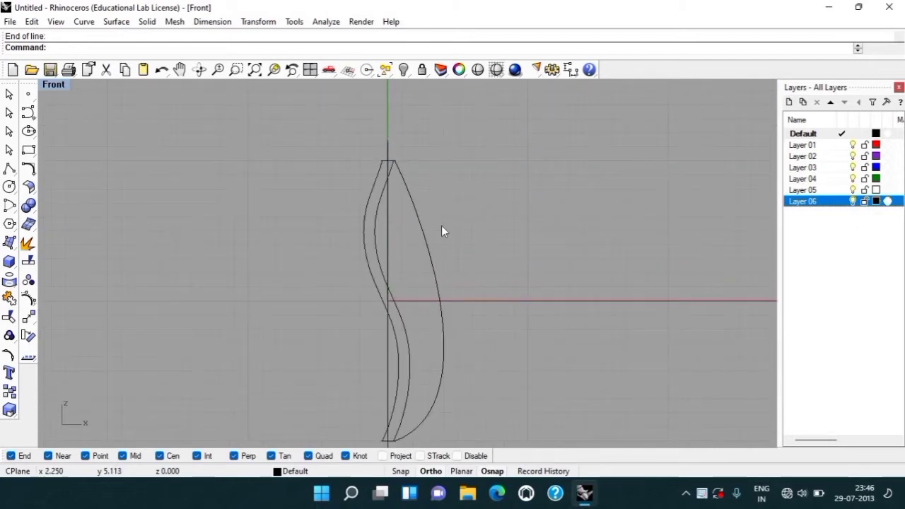
pyautogui.scroll(-2, 441, 226)
pyautogui.scroll(2, 416, 167)
pyautogui.click(460, 171)
pyautogui.scroll(-1, 461, 171)
# Mirror the right curve across a vertical axis from 0, then delete the axis line.
pyautogui.write('mirror')
pyautogui.press('Return')
pyautogui.write('0')
pyautogui.press('Return')
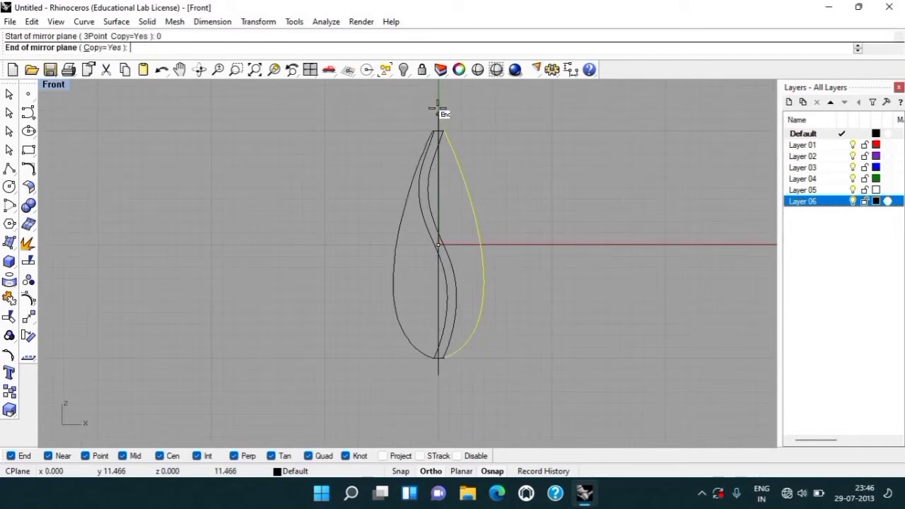
pyautogui.click(437, 109)
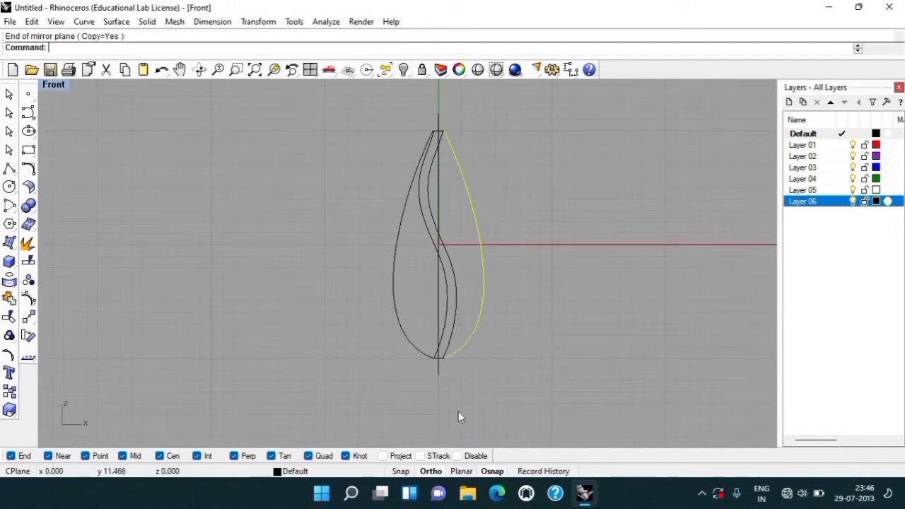
pyautogui.click(438, 366)
pyautogui.press('Delete')
pyautogui.scroll(2, 447, 267)
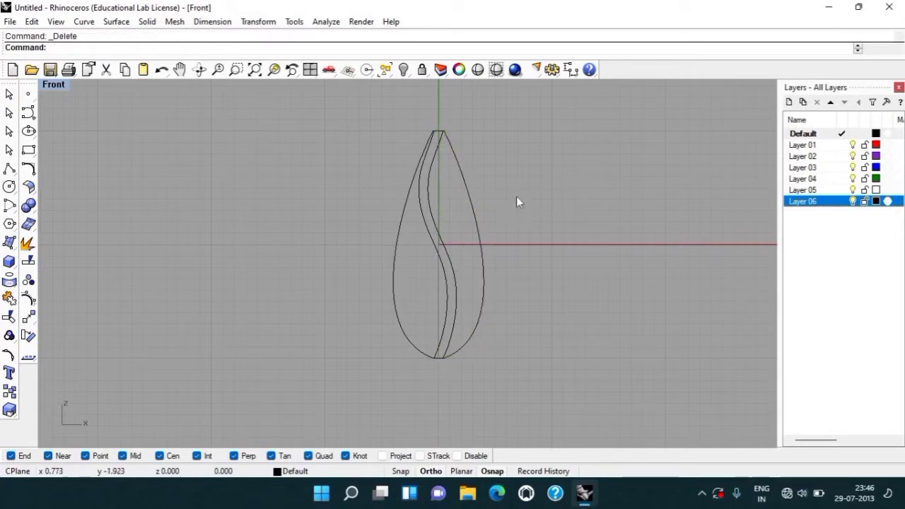
pyautogui.moveTo(469, 130); pyautogui.dragTo(450, 184, button='right')
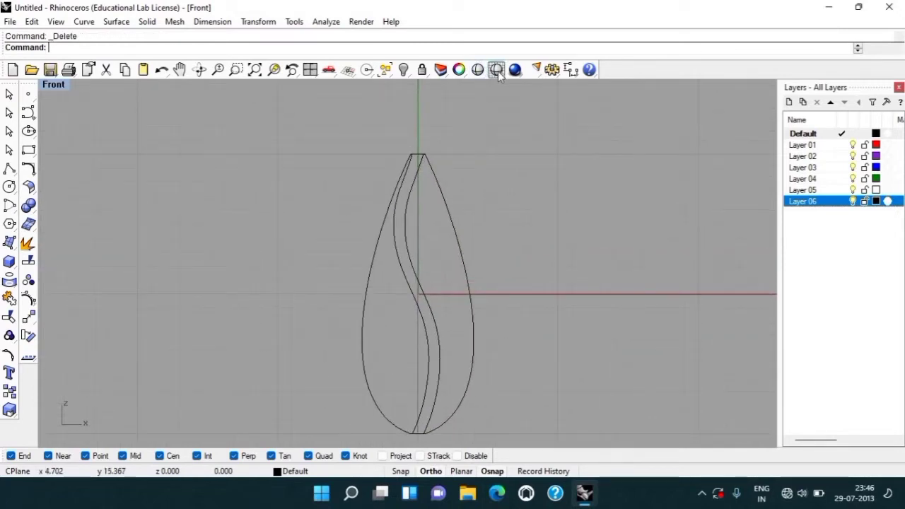
# Show the hidden teardrop surface again.
pyautogui.click(407, 73)
pyautogui.click(423, 178)
pyautogui.rightClick(423, 192)
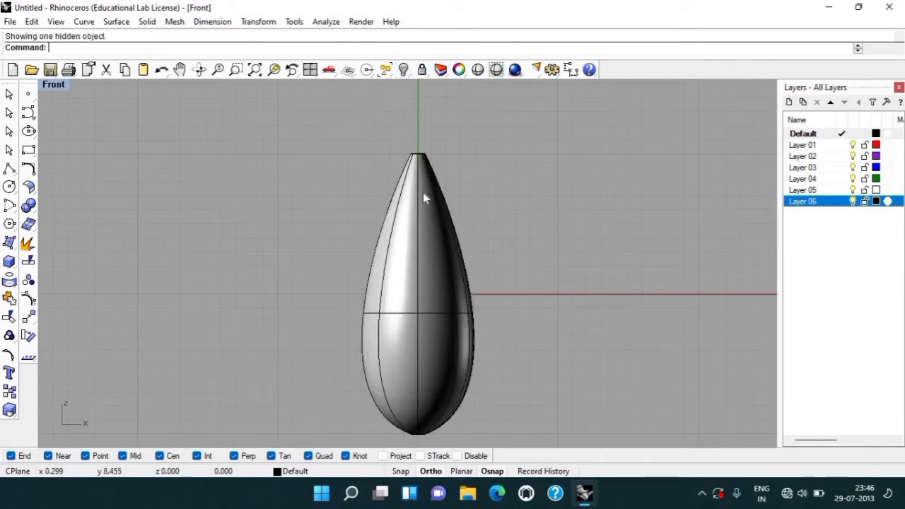
pyautogui.scroll(2, 423, 192)
# Select both S-shaped curves in wireframe, then return to shaded display.
pyautogui.click(496, 69)
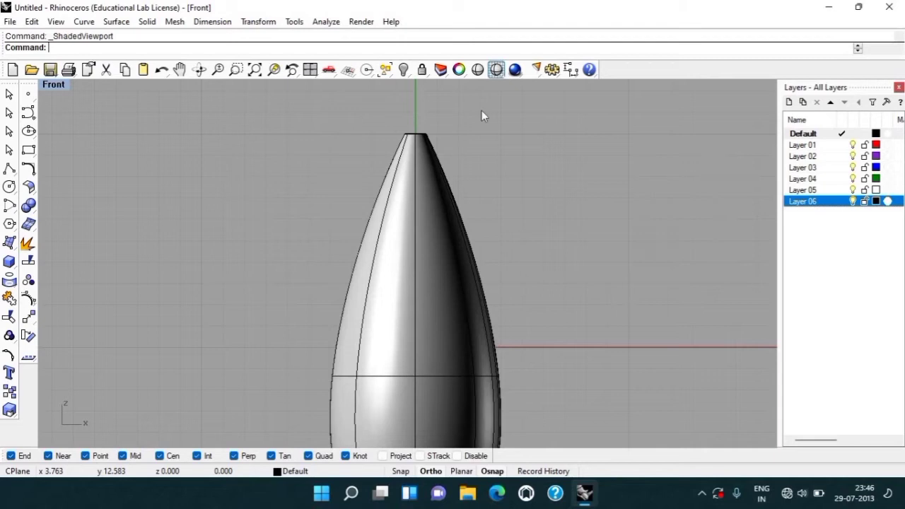
pyautogui.rightClick(498, 69)
pyautogui.click(495, 78)
pyautogui.click(496, 69)
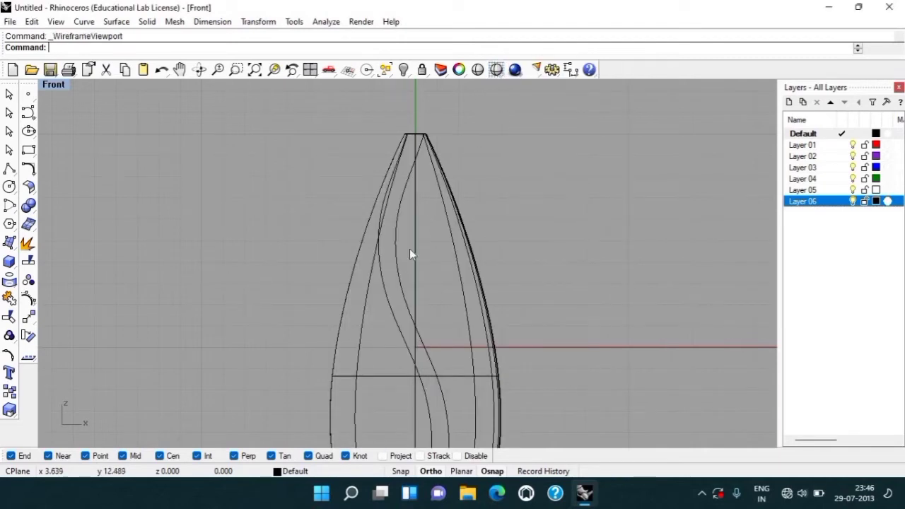
pyautogui.click(401, 288)
pyautogui.keyDown('shift'); pyautogui.click(386, 302); pyautogui.keyUp('shift')
pyautogui.scroll(-5, 416, 276)
pyautogui.click(497, 70)
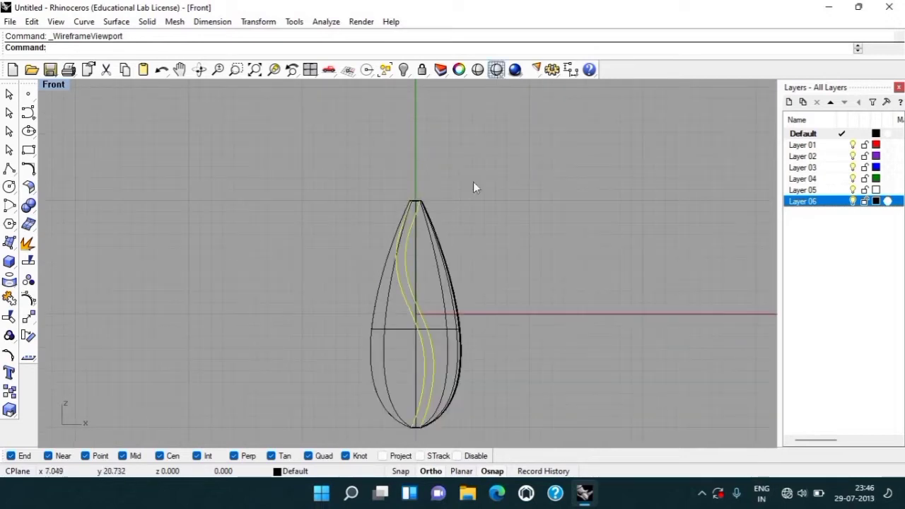
# Project the two S-curves onto the teardrop and view the result in Perspective.
pyautogui.write('Project')
pyautogui.press('Return')
pyautogui.click(437, 263)
pyautogui.press('Return')
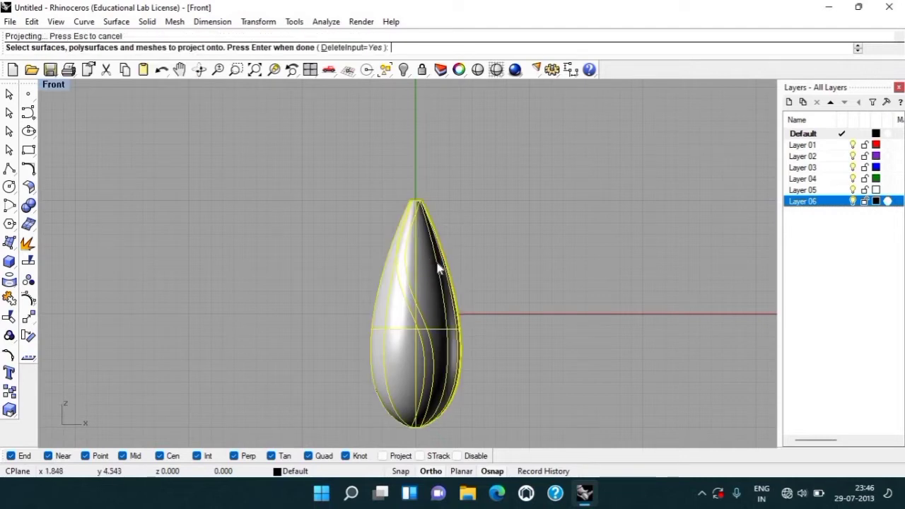
pyautogui.moveTo(435, 254)
pyautogui.mouseDown(button='right')
pyautogui.moveTo(512, 166)
pyautogui.moveTo(494, 317)
pyautogui.moveTo(343, 186)
pyautogui.moveTo(418, 421)
pyautogui.moveTo(479, 369)
pyautogui.moveTo(561, 351)
pyautogui.moveTo(424, 418)
pyautogui.moveTo(454, 203)
pyautogui.moveTo(580, 234)
pyautogui.moveTo(576, 225)
pyautogui.mouseUp(button='right')
pyautogui.hotkey('ctrl', 'F2')
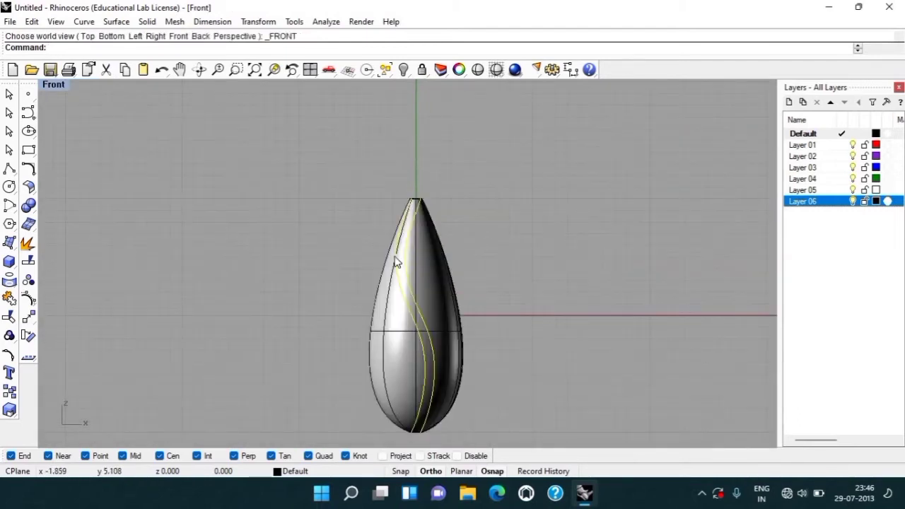
pyautogui.write('P')
pyautogui.hotkey('ctrl', 'F4')
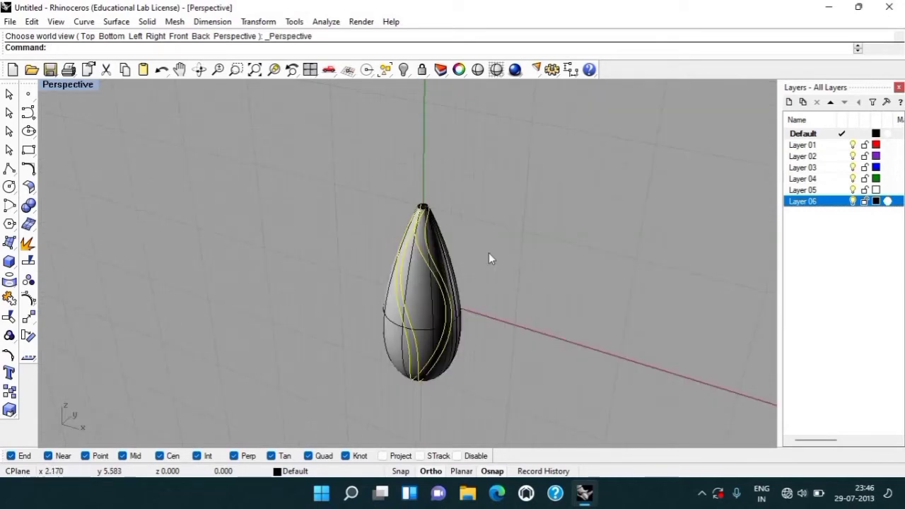
pyautogui.moveTo(488, 252); pyautogui.dragTo(470, 242, button='right')
# Split the teardrop surface using the three projected curves as cutters.
pyautogui.press('Escape')
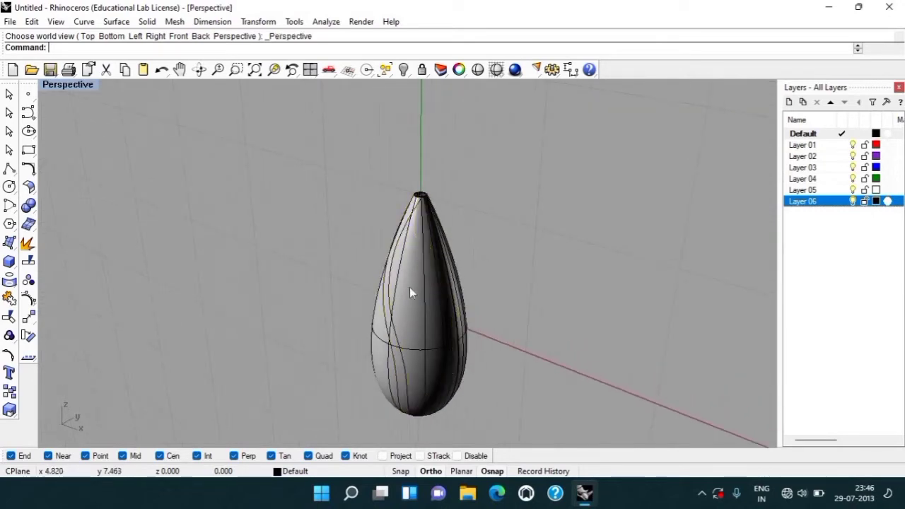
pyautogui.click(413, 278)
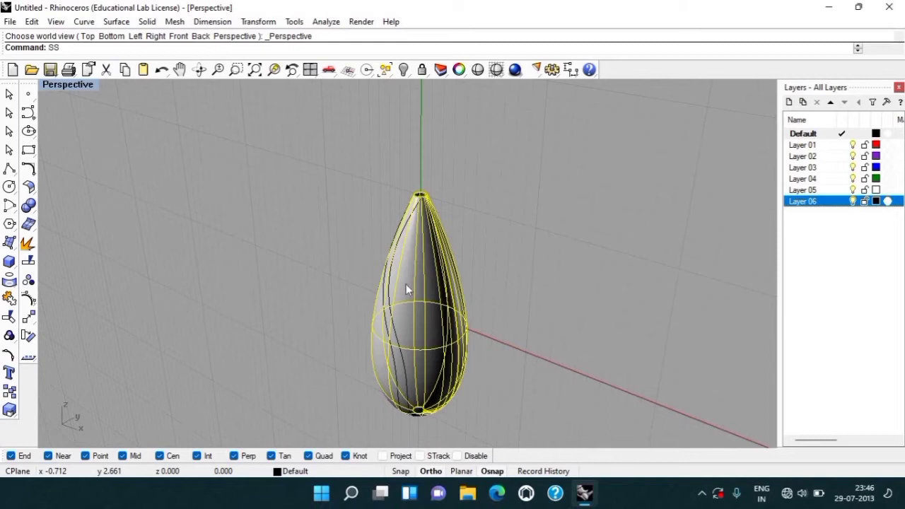
pyautogui.press('Return')
pyautogui.click(385, 300)
pyautogui.click(385, 300)
pyautogui.scroll(3, 385, 297)
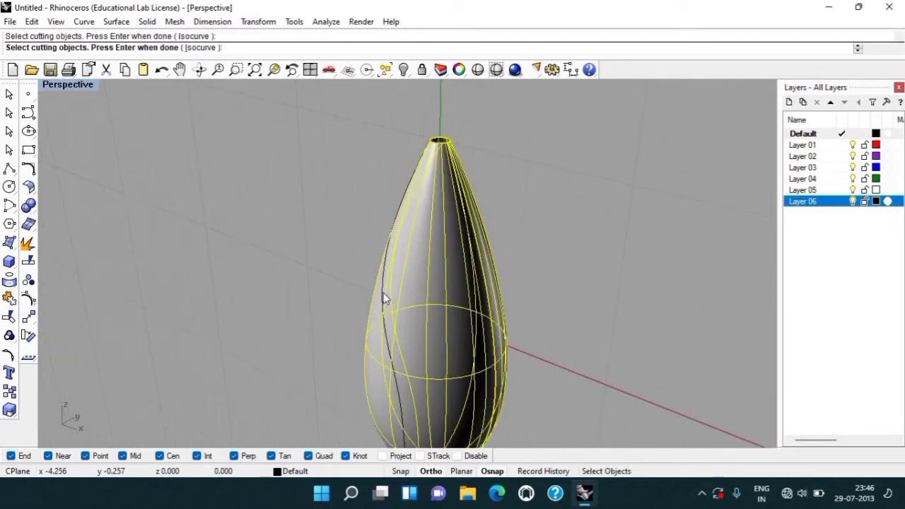
pyautogui.click(379, 292)
pyautogui.press('Return')
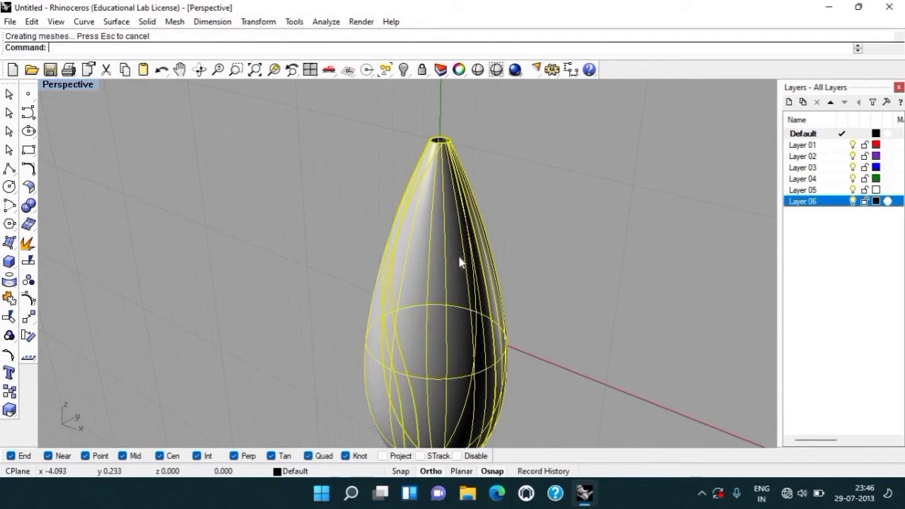
# Delete the left, right and extra twisted pieces, keeping one twisting strip.
pyautogui.moveTo(546, 237); pyautogui.dragTo(555, 228, button='right')
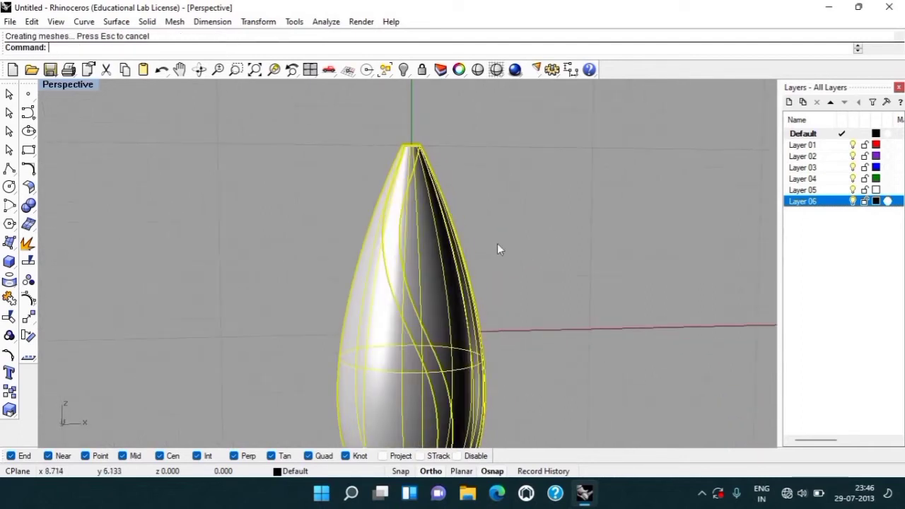
pyautogui.press('Escape')
pyautogui.click(415, 264)
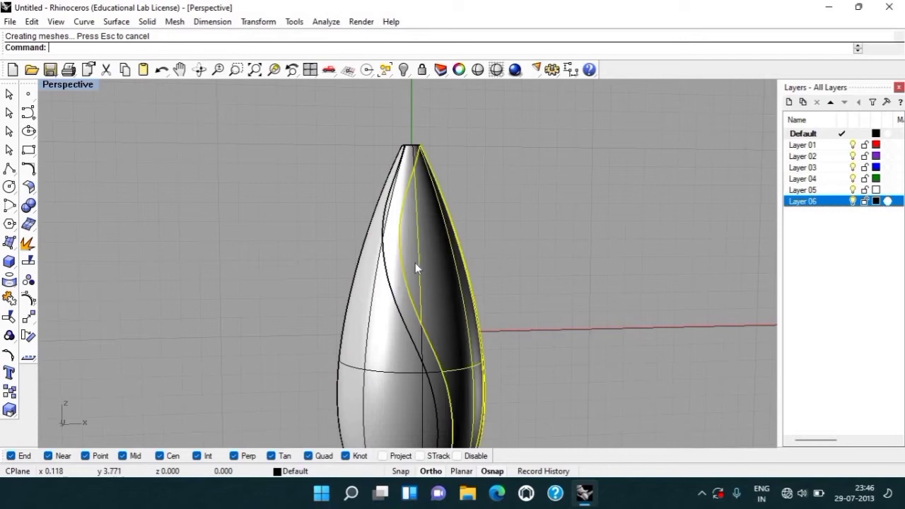
pyautogui.press('Delete')
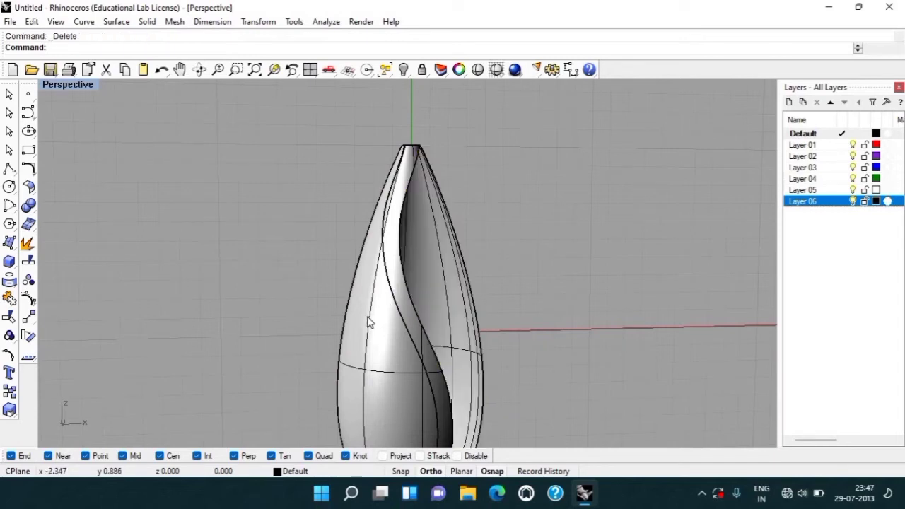
pyautogui.click(368, 317)
pyautogui.press('Delete')
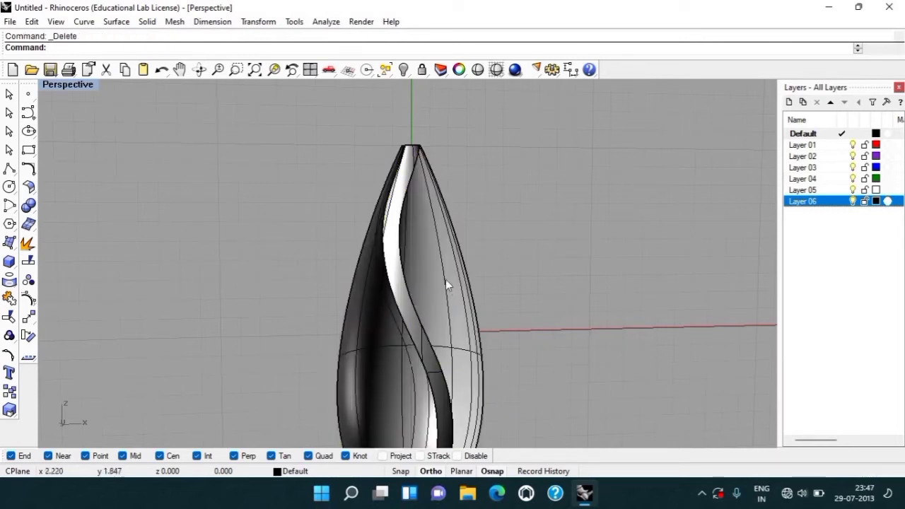
pyautogui.moveTo(468, 236); pyautogui.dragTo(484, 301, button='right')
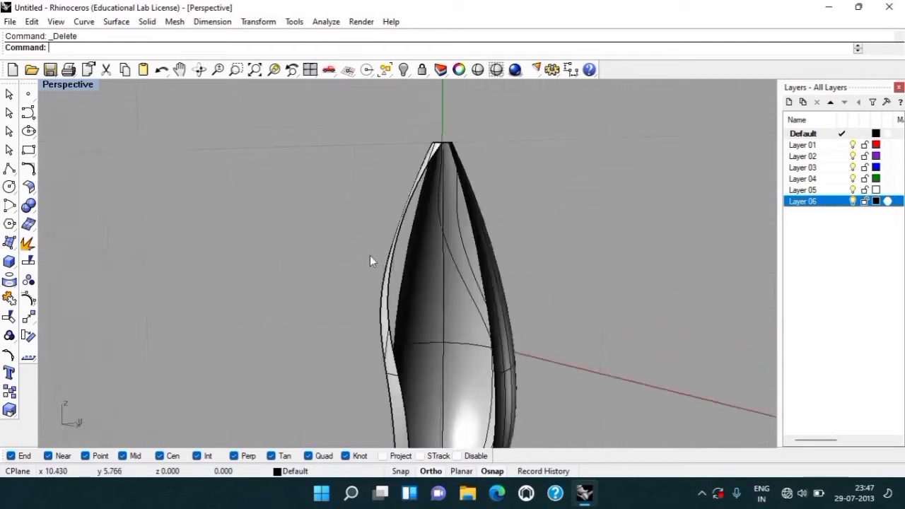
pyautogui.click(509, 284)
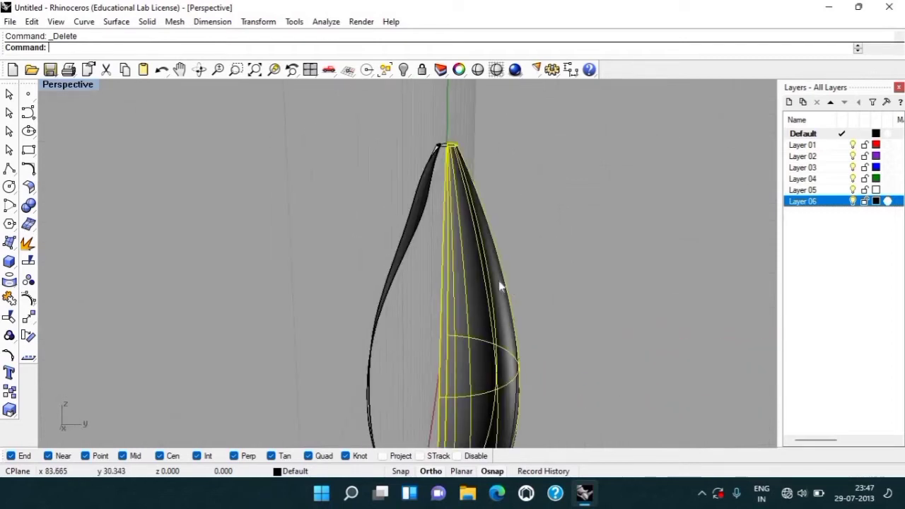
pyautogui.press('Delete')
pyautogui.moveTo(652, 224); pyautogui.dragTo(469, 248, button='right')
pyautogui.scroll(-4, 447, 256)
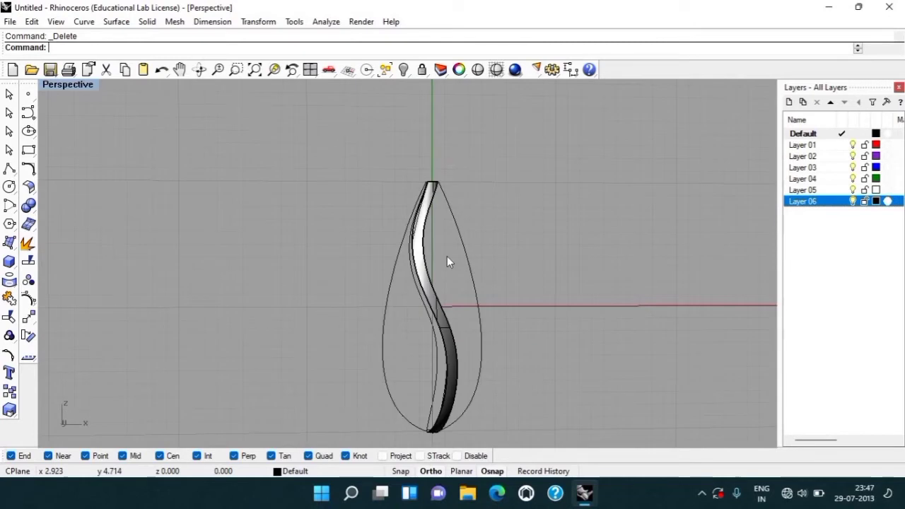
pyautogui.moveTo(440, 367)
pyautogui.mouseDown(button='right')
pyautogui.moveTo(306, 265)
pyautogui.moveTo(354, 272)
pyautogui.mouseUp(button='right')
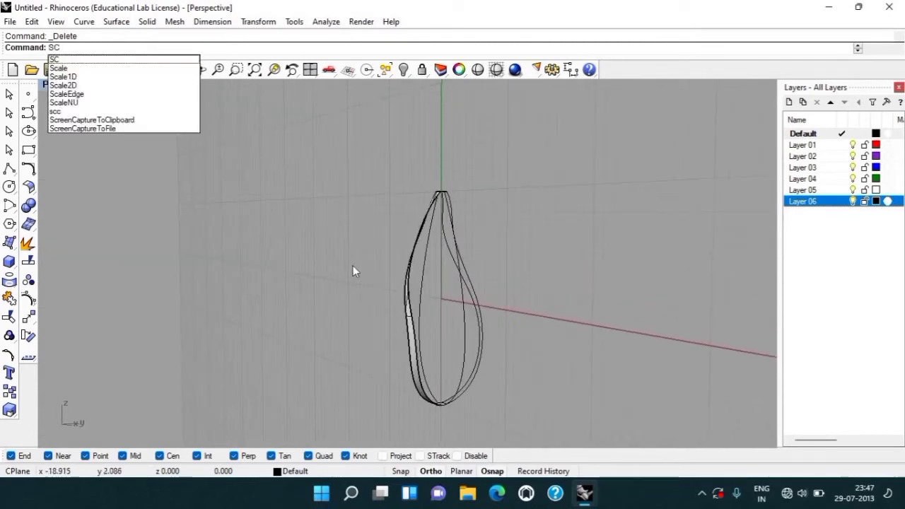
# Select all curves with SelCrv and hide them.
pyautogui.write('elCrv')
pyautogui.press('Return')
pyautogui.write('HIDE')
pyautogui.press('Return')
# Select the twisted strip and inspect it from Perspective, Front and Right views.
pyautogui.moveTo(369, 283)
pyautogui.mouseDown(button='right')
pyautogui.moveTo(507, 267)
pyautogui.moveTo(452, 306)
pyautogui.mouseUp(button='right')
pyautogui.click(439, 290)
pyautogui.moveTo(537, 238); pyautogui.dragTo(552, 329, button='right')
pyautogui.moveTo(462, 310)
pyautogui.mouseDown(button='right')
pyautogui.moveTo(340, 276)
pyautogui.moveTo(449, 238)
pyautogui.moveTo(525, 198)
pyautogui.moveTo(480, 301)
pyautogui.moveTo(500, 323)
pyautogui.moveTo(232, 406)
pyautogui.mouseUp(button='right')
pyautogui.moveTo(404, 403)
pyautogui.mouseDown(button='right')
pyautogui.moveTo(262, 440)
pyautogui.moveTo(83, 240)
pyautogui.moveTo(162, 212)
pyautogui.moveTo(238, 220)
pyautogui.moveTo(176, 228)
pyautogui.moveTo(89, 218)
pyautogui.moveTo(813, 236)
pyautogui.moveTo(720, 258)
pyautogui.mouseUp(button='right')
pyautogui.moveTo(589, 341)
pyautogui.mouseDown(button='right')
pyautogui.moveTo(436, 276)
pyautogui.moveTo(306, 277)
pyautogui.moveTo(377, 262)
pyautogui.moveTo(394, 288)
pyautogui.mouseUp(button='right')
pyautogui.hotkey('ctrl', 'F2')
pyautogui.hotkey('ctrl', 'F3')
pyautogui.scroll(2, 414, 282)
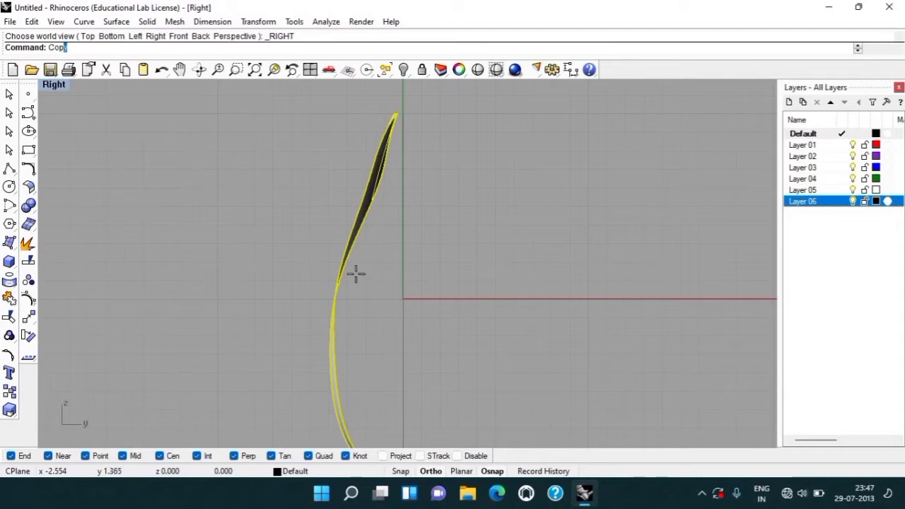
# Copy the strip 0.8 units to the left of the original.
pyautogui.write('y')
pyautogui.press('Return')
pyautogui.click(438, 272)
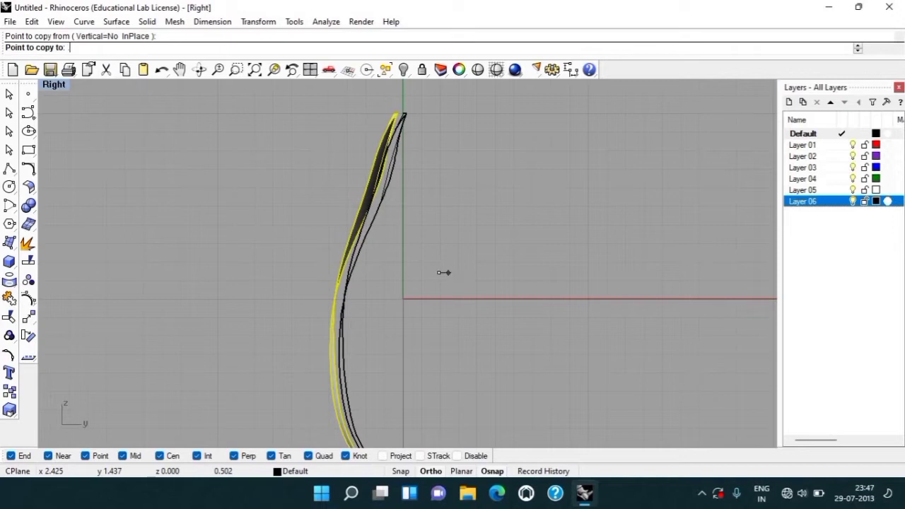
pyautogui.write('.8')
pyautogui.press('Return')
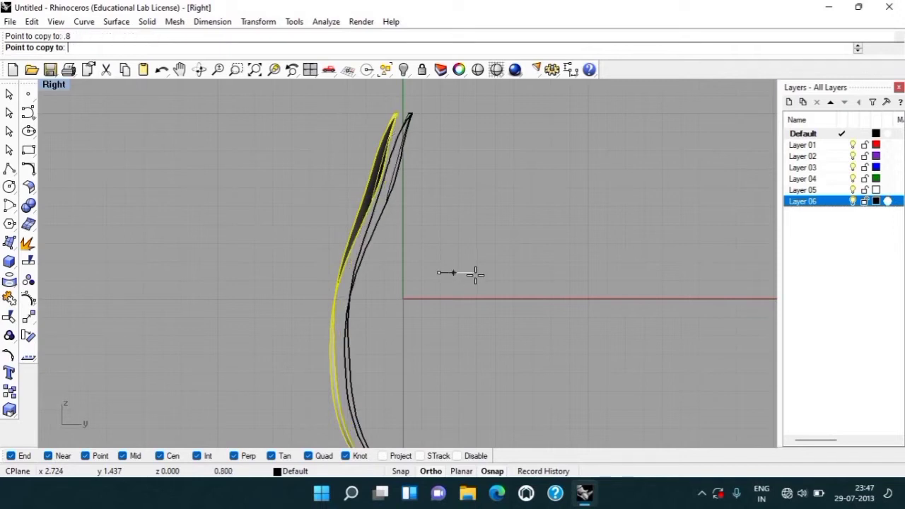
pyautogui.write('1')
pyautogui.press('Return')
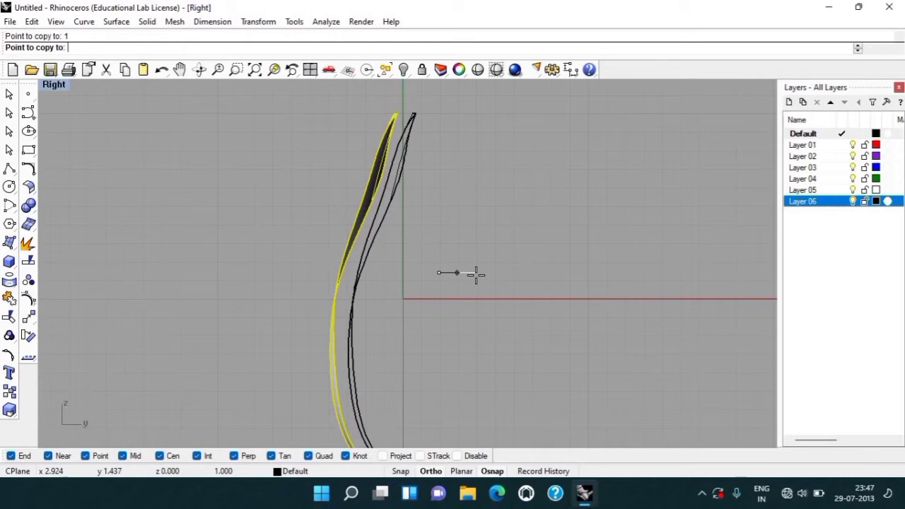
pyautogui.write('8')
pyautogui.press('Return')
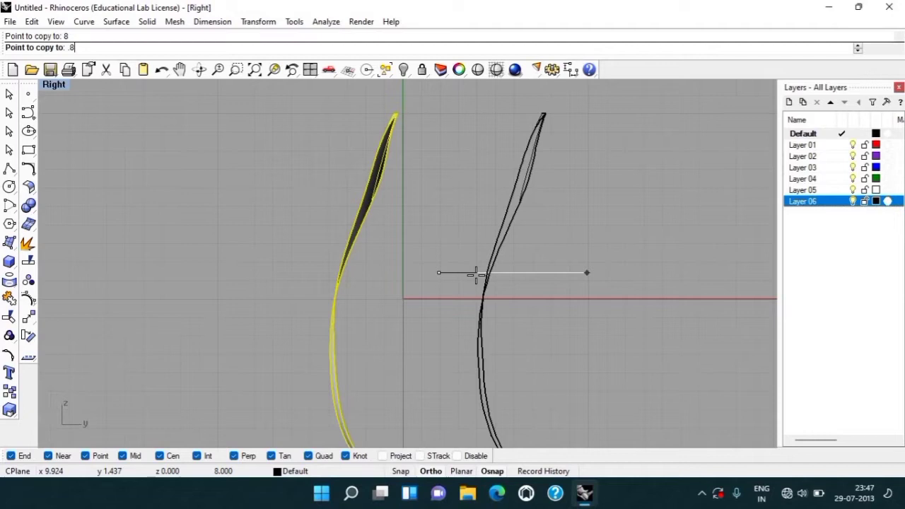
pyautogui.press('Return')
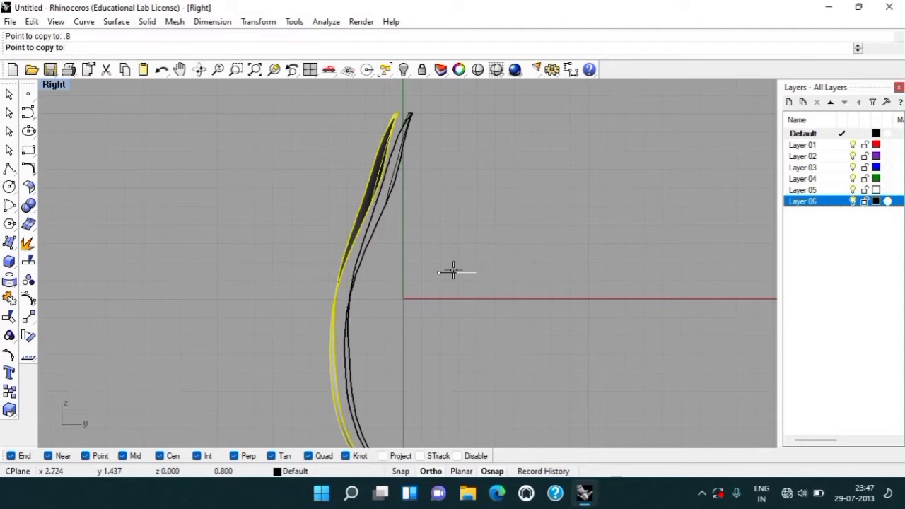
pyautogui.click(401, 266)
pyautogui.press('Return')
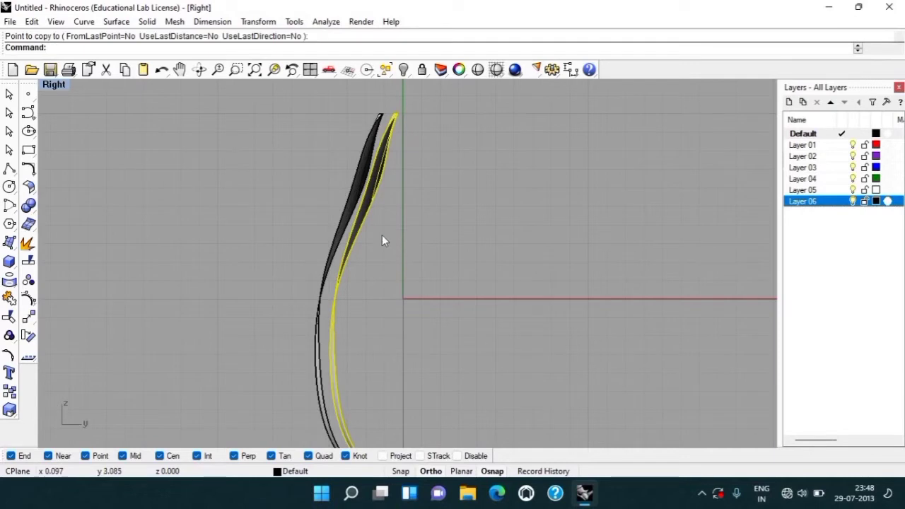
# Select both strips and duplicate their border curves with DupBorder.
pyautogui.press('Escape')
pyautogui.hotkey('ctrl', 'a')
pyautogui.write('up')
pyautogui.press('Return')
pyautogui.moveTo(418, 252); pyautogui.dragTo(418, 278, button='right')
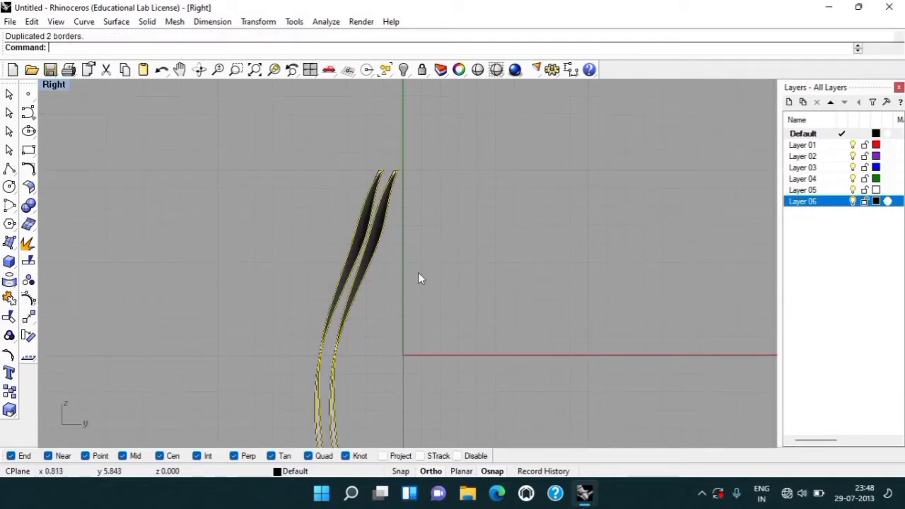
pyautogui.hotkey('ctrl', 'F4')
# Draw a line connecting the tips of the two strips.
pyautogui.moveTo(541, 262)
pyautogui.mouseDown(button='right')
pyautogui.moveTo(415, 259)
pyautogui.moveTo(379, 294)
pyautogui.moveTo(460, 278)
pyautogui.moveTo(300, 268)
pyautogui.moveTo(295, 279)
pyautogui.moveTo(359, 257)
pyautogui.mouseUp(button='right')
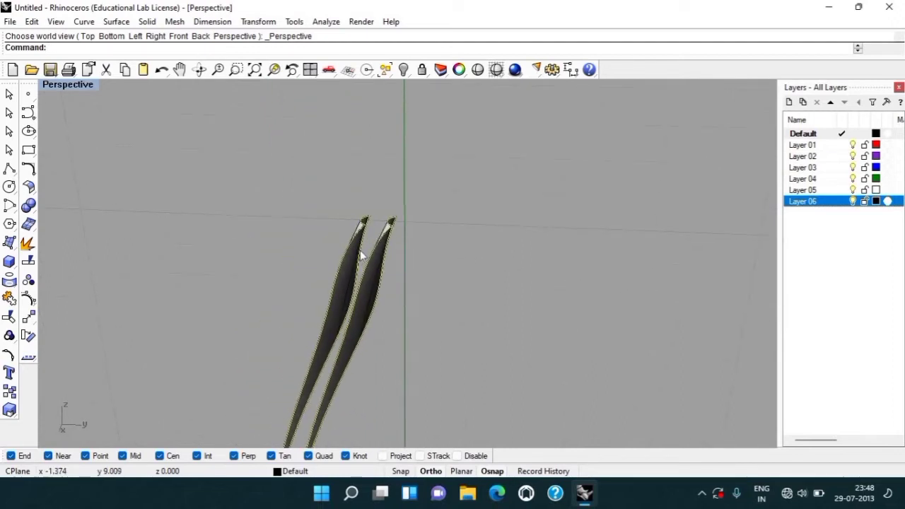
pyautogui.write('line')
pyautogui.press('Return')
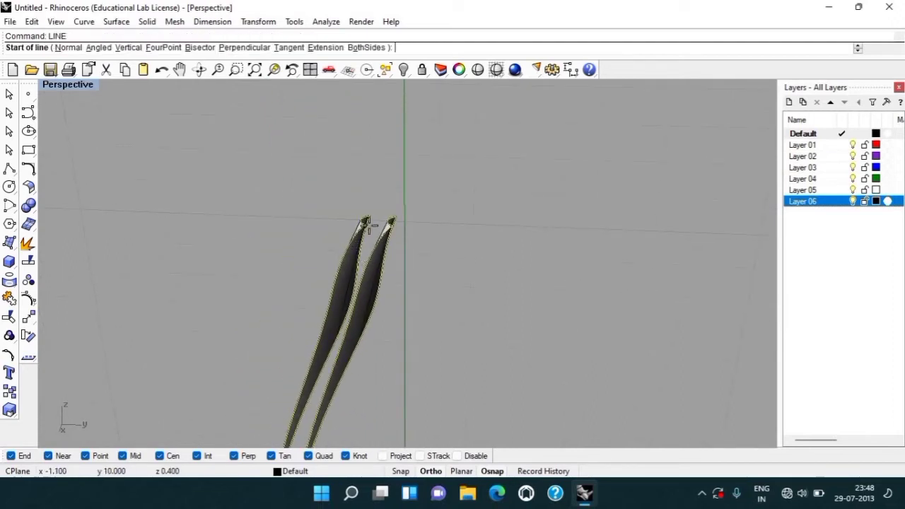
pyautogui.click(367, 225)
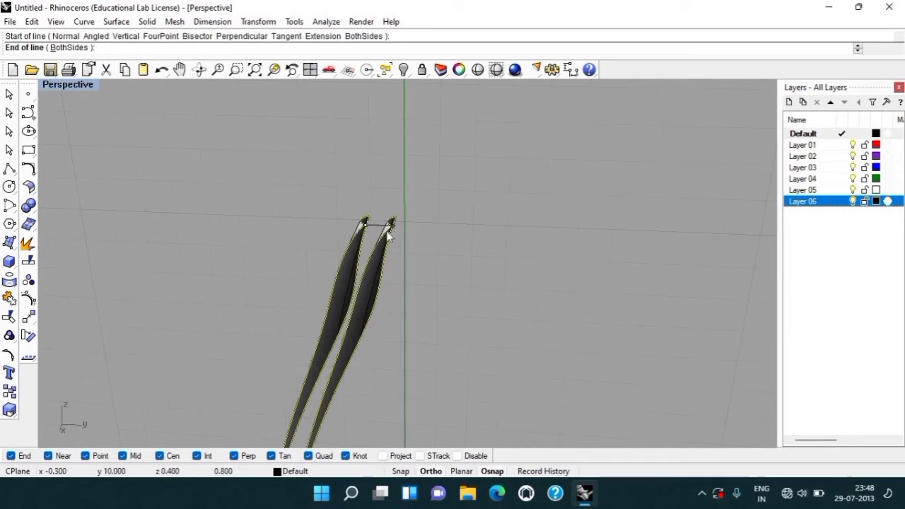
pyautogui.click(388, 231)
pyautogui.scroll(3, 375, 228)
pyautogui.scroll(3, 375, 229)
pyautogui.scroll(-5, 375, 229)
pyautogui.scroll(-2, 375, 229)
# Sweep2 along the border rails with the tip line as profile to form the side surface.
pyautogui.write('eep2')
pyautogui.press('Return')
pyautogui.click(381, 229)
pyautogui.press('Return')
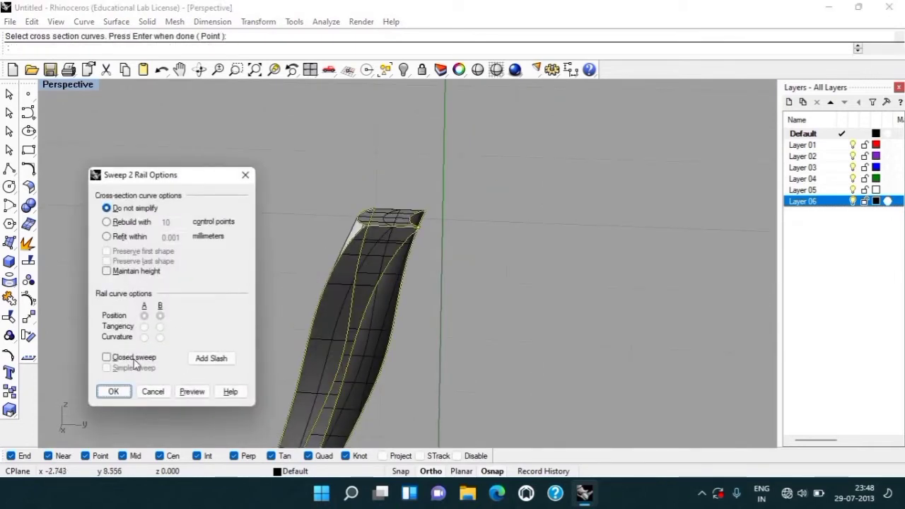
pyautogui.click(107, 391)
pyautogui.scroll(-3, 161, 329)
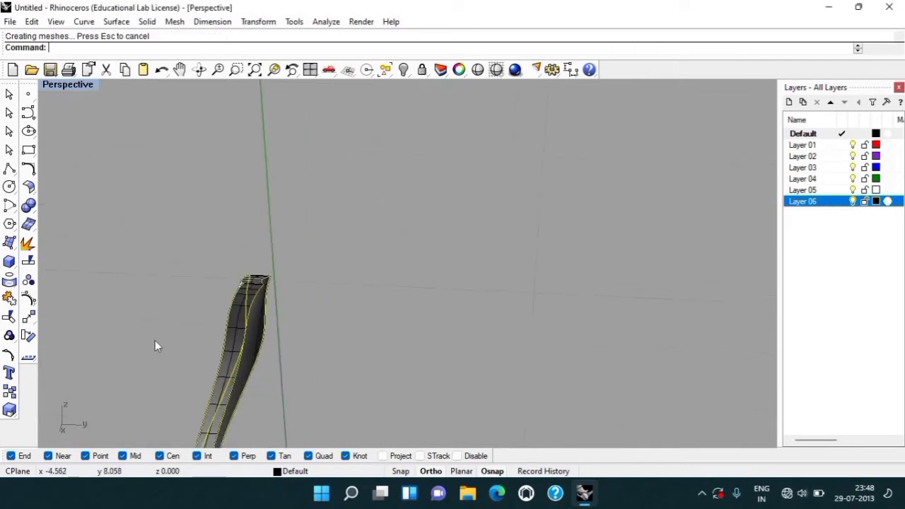
pyautogui.moveTo(200, 311)
pyautogui.keyDown('shift'); pyautogui.mouseDown(button='right')
pyautogui.moveTo(335, 260)
pyautogui.moveTo(372, 318)
pyautogui.moveTo(457, 257)
pyautogui.mouseUp(button='right'); pyautogui.keyUp('shift')
pyautogui.hotkey('ctrl', 'a')
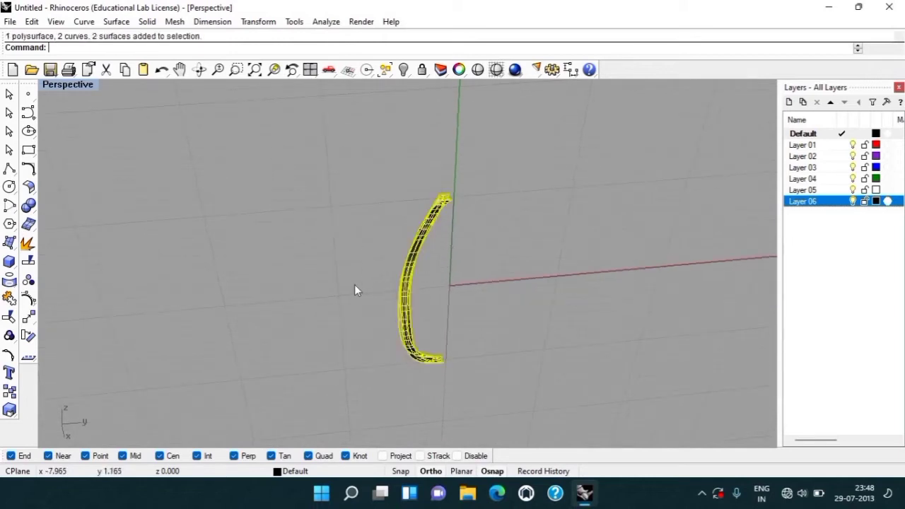
pyautogui.moveTo(355, 289); pyautogui.dragTo(412, 297, button='right')
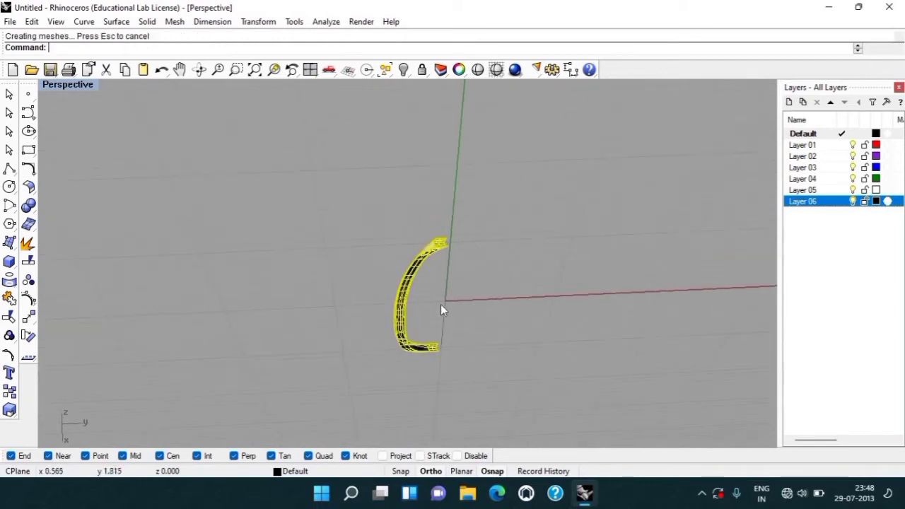
# Polar-array the thick ribbon 6 times over 360° about the origin and inspect it in Perspective.
pyautogui.hotkey('ctrl', 'F1')
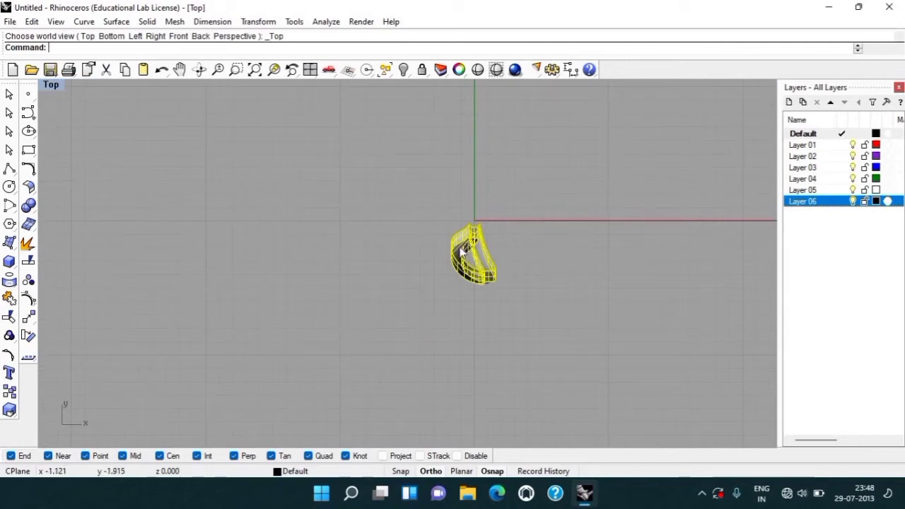
pyautogui.write('AA')
pyautogui.press('Return')
pyautogui.press('Return')
pyautogui.write('6')
pyautogui.press('Return')
pyautogui.press('Return')
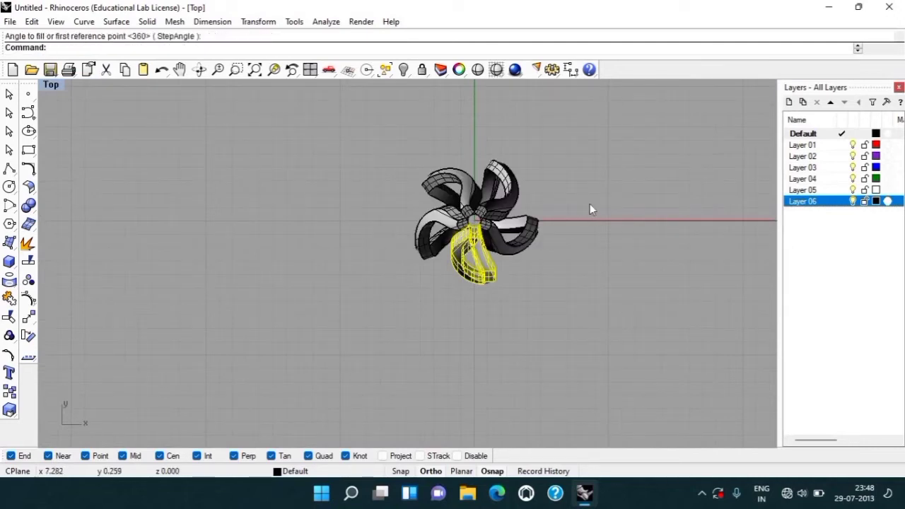
pyautogui.press('Return')
pyautogui.hotkey('ctrl', 'F4')
pyautogui.moveTo(530, 235)
pyautogui.mouseDown(button='right')
pyautogui.moveTo(264, 178)
pyautogui.moveTo(91, 166)
pyautogui.moveTo(634, 174)
pyautogui.mouseUp(button='right')
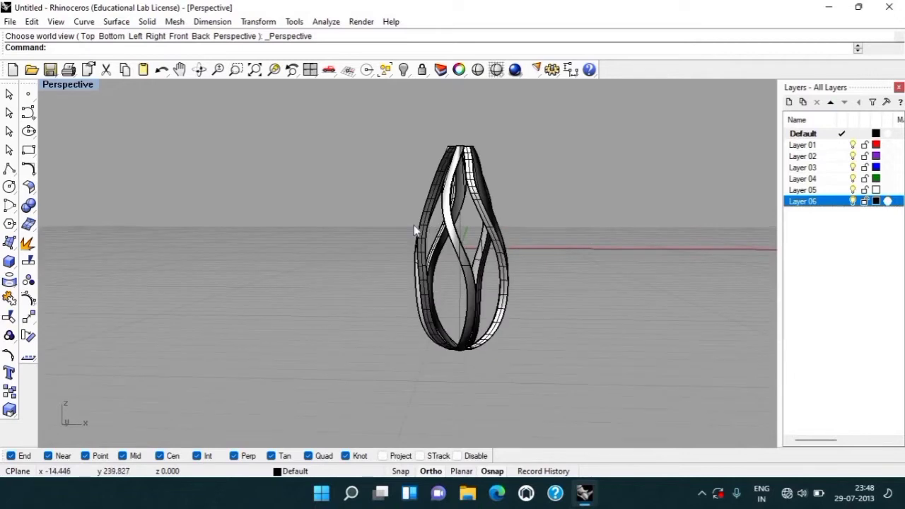
pyautogui.scroll(3, 414, 225)
pyautogui.moveTo(358, 271)
pyautogui.mouseDown(button='right')
pyautogui.moveTo(444, 276)
pyautogui.moveTo(432, 251)
pyautogui.mouseUp(button='right')
pyautogui.scroll(-3, 432, 251)
pyautogui.moveTo(405, 186)
pyautogui.mouseDown(button='right')
pyautogui.moveTo(456, 193)
pyautogui.moveTo(488, 231)
pyautogui.moveTo(431, 190)
pyautogui.mouseUp(button='right')
pyautogui.scroll(3, 455, 193)
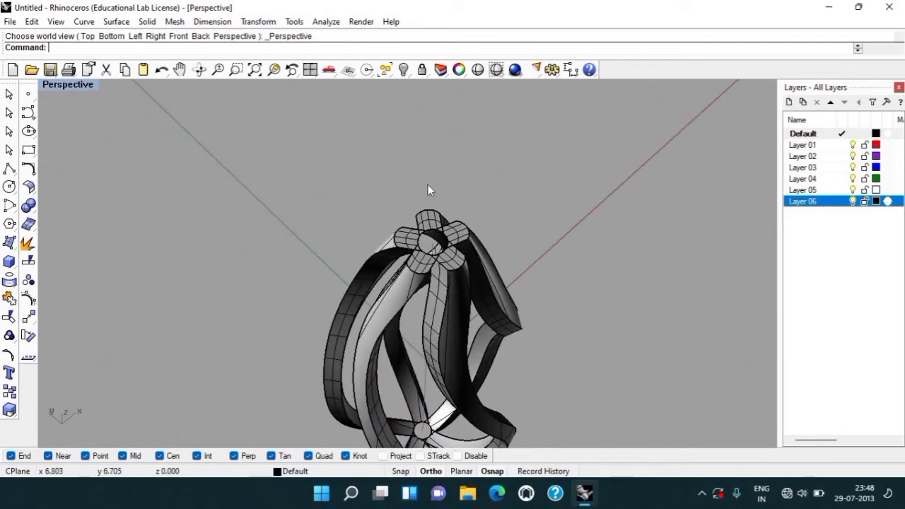
# Undo the polar array and the swept side surface, leaving the single strip.
pyautogui.hotkey('ctrl', 'z')
pyautogui.hotkey('ctrl', 'z')
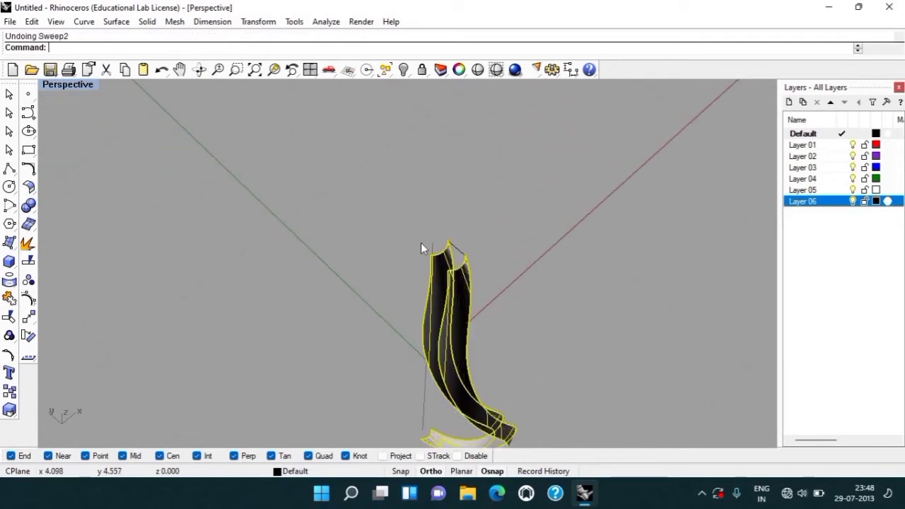
pyautogui.hotkey('ctrl', 'z')
pyautogui.hotkey('ctrl', 'z')
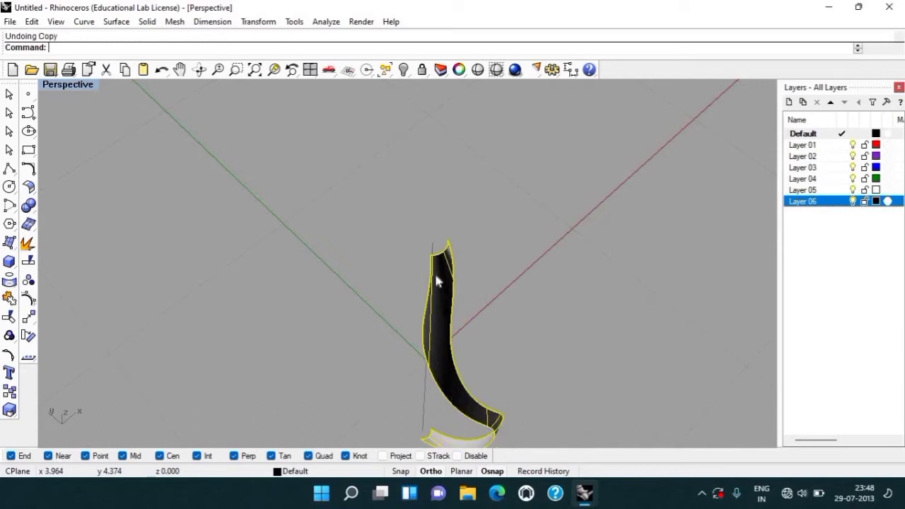
pyautogui.moveTo(353, 303); pyautogui.dragTo(364, 302, button='right')
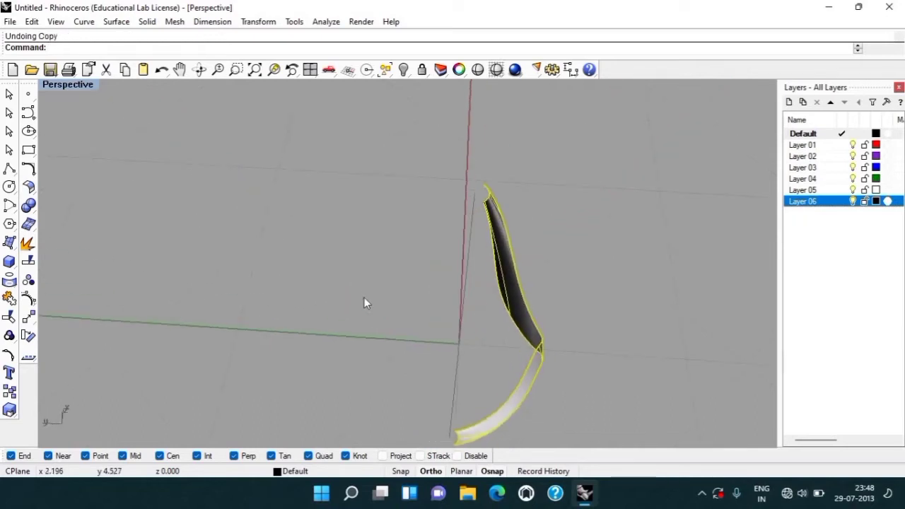
# In the Right view, copy the strip 0.8 units beside the original.
pyautogui.hotkey('ctrl', 'F3')
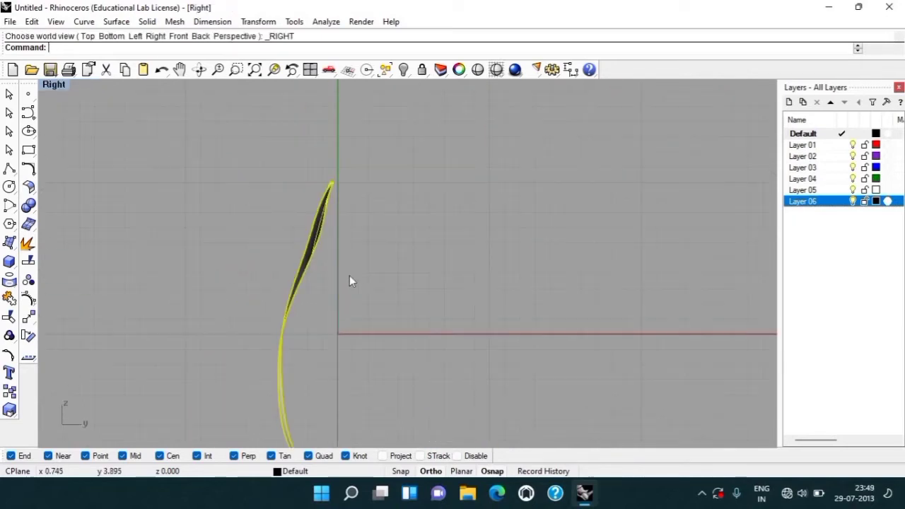
pyautogui.write('Copy')
pyautogui.press('Return')
pyautogui.click(407, 254)
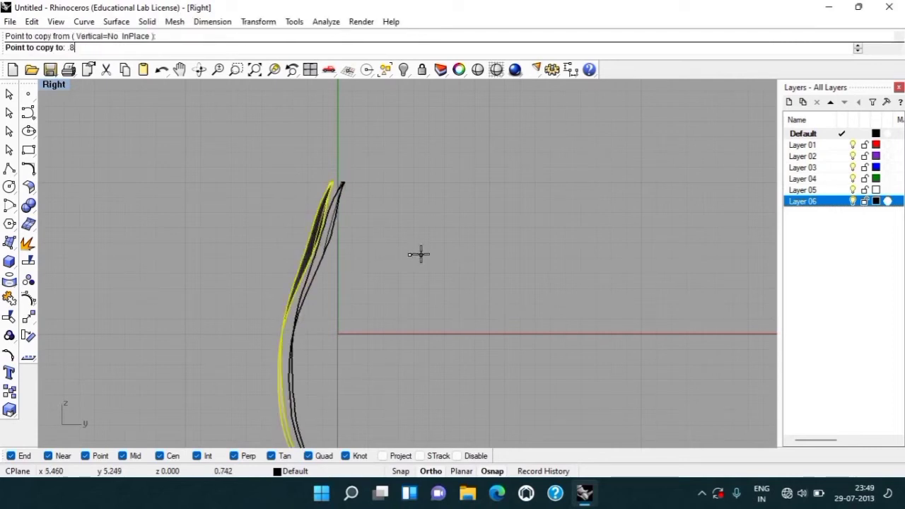
pyautogui.press('Return')
pyautogui.click(364, 212)
pyautogui.press('Return')
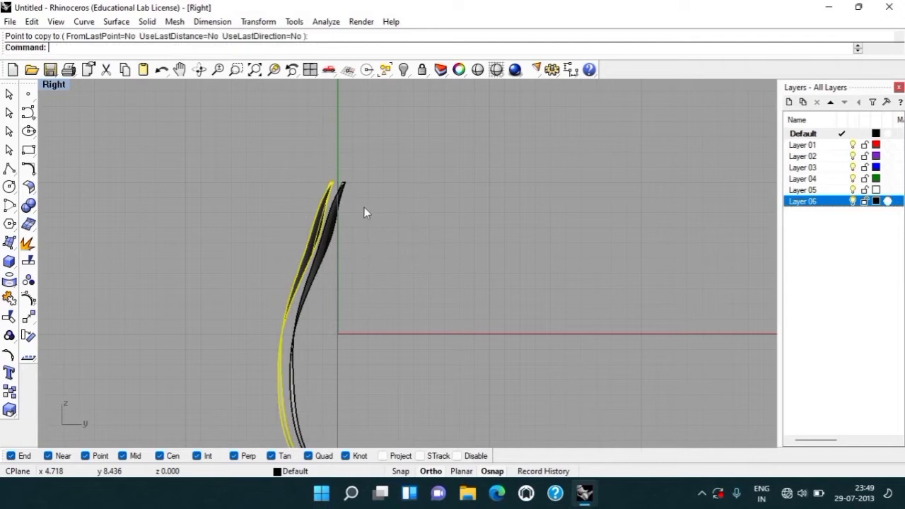
# Duplicate the border curves of both strip surfaces with DupBorder.
pyautogui.moveTo(361, 179); pyautogui.dragTo(224, 214)
pyautogui.write('DupBorder')
pyautogui.press('Return')
pyautogui.scroll(1, 295, 189)
# Draw a line across the two blade tips.
pyautogui.scroll(2, 344, 187)
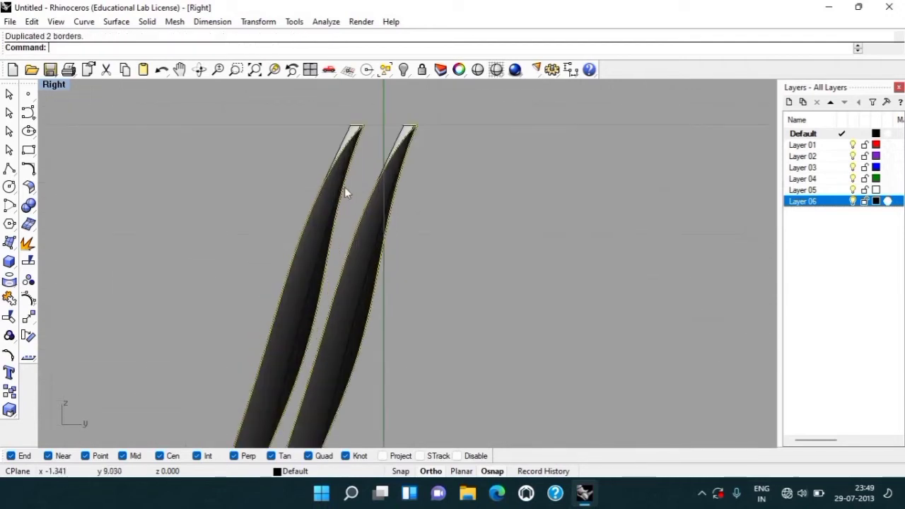
pyautogui.write('line')
pyautogui.press('Return')
pyautogui.scroll(1, 367, 131)
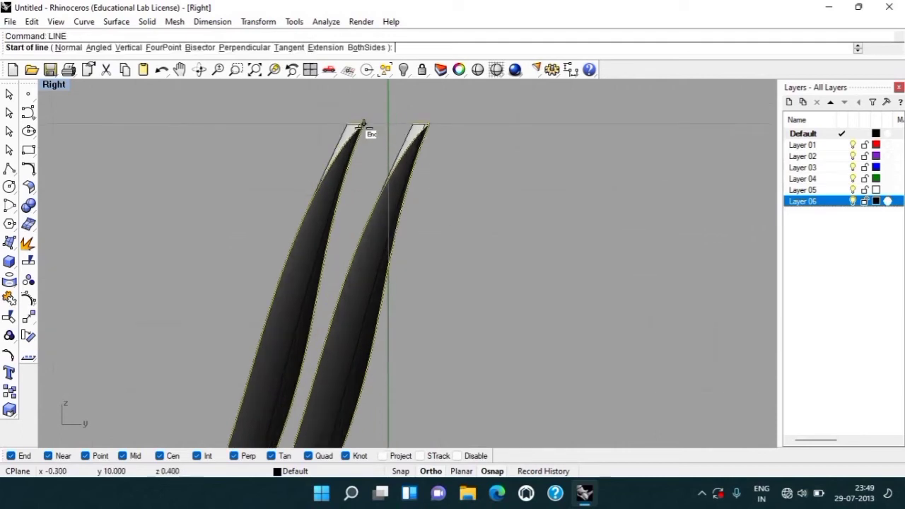
pyautogui.scroll(1, 363, 124)
pyautogui.scroll(1, 362, 122)
pyautogui.write('p')
pyautogui.press('Return')
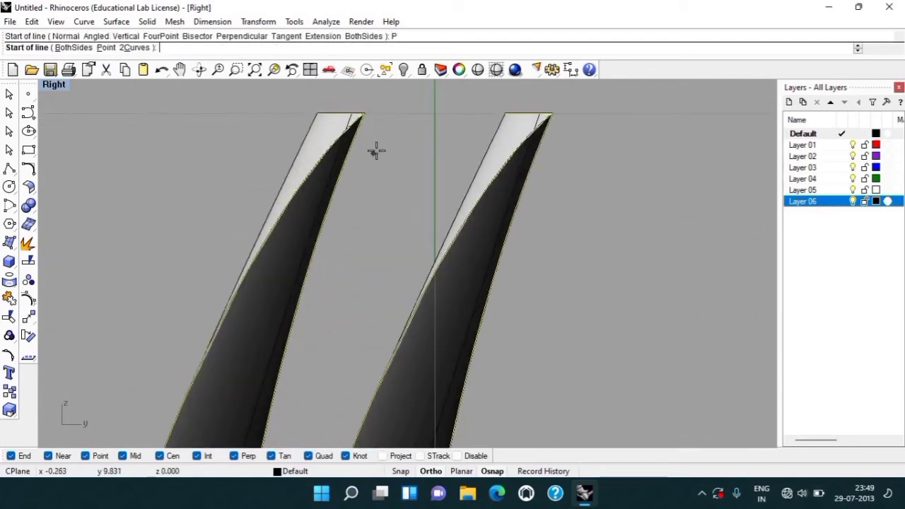
pyautogui.moveTo(380, 181); pyautogui.dragTo(358, 251, button='right')
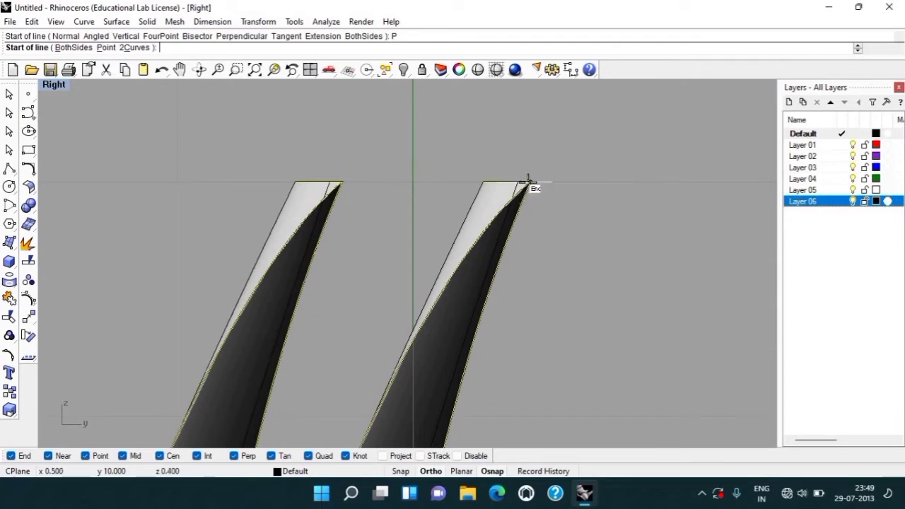
pyautogui.click(528, 182)
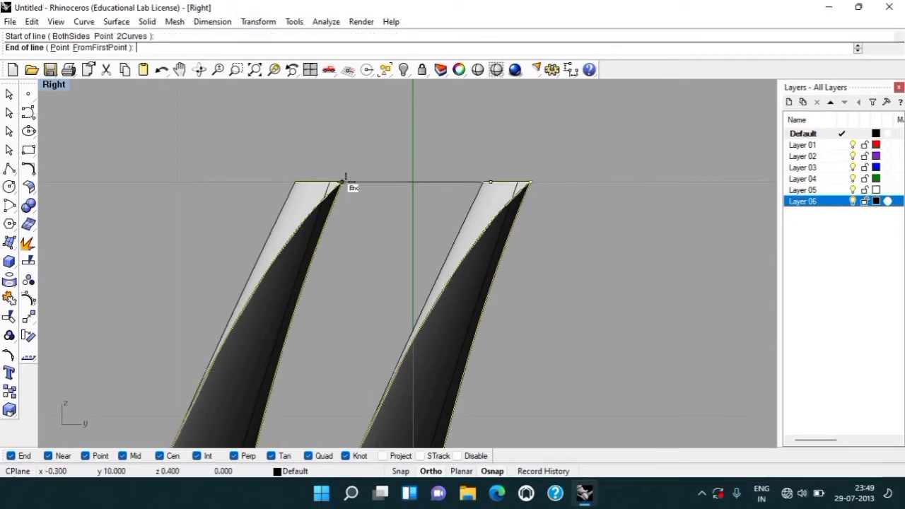
pyautogui.click(497, 163)
# In Perspective, replace that line with a new one between the two blades' corners.
pyautogui.hotkey('ctrl', 'F4')
pyautogui.moveTo(511, 204)
pyautogui.mouseDown(button='right')
pyautogui.moveTo(408, 259)
pyautogui.moveTo(501, 241)
pyautogui.mouseUp(button='right')
pyautogui.moveTo(471, 212)
pyautogui.mouseDown(button='right')
pyautogui.moveTo(444, 161)
pyautogui.moveTo(426, 241)
pyautogui.mouseUp(button='right')
pyautogui.scroll(3, 425, 251)
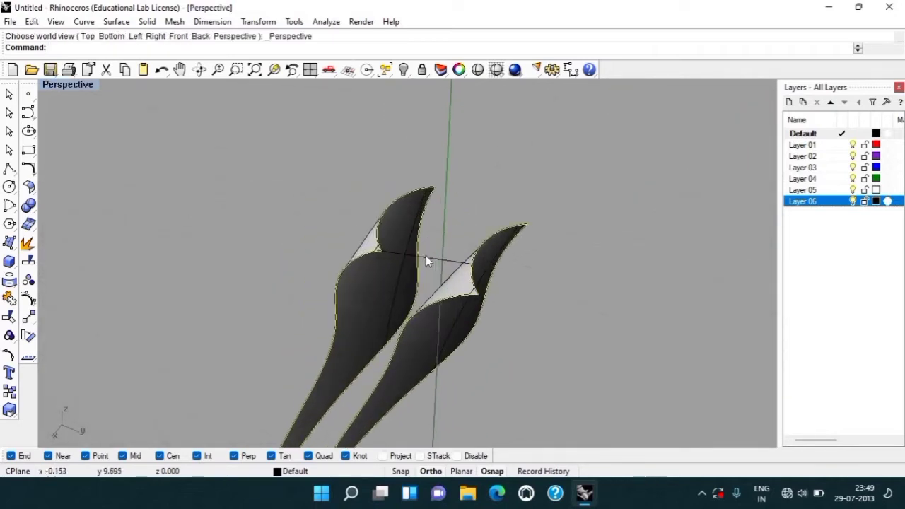
pyautogui.click(425, 256)
pyautogui.press('Delete')
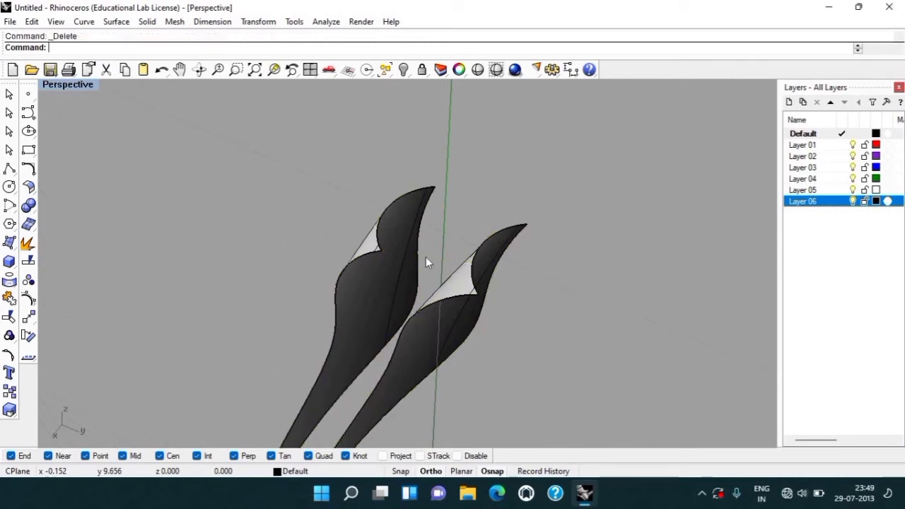
pyautogui.write('line')
pyautogui.press('Return')
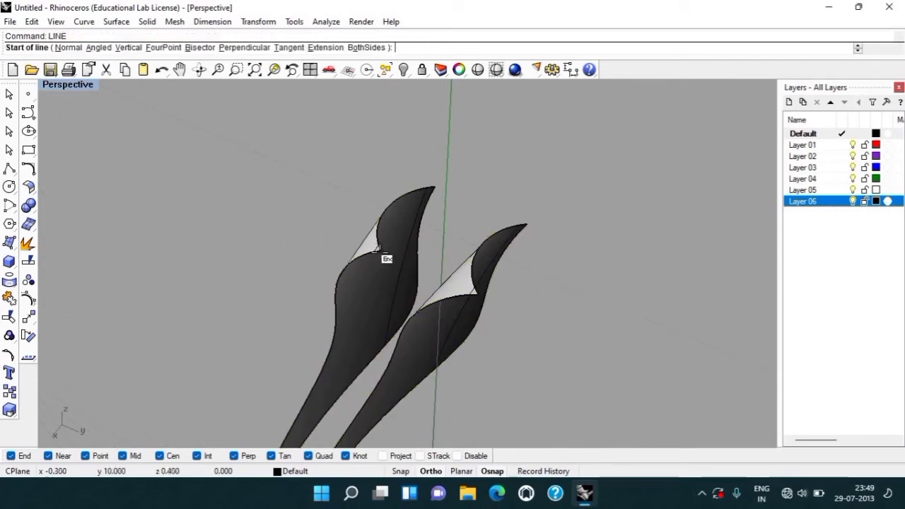
pyautogui.click(425, 267)
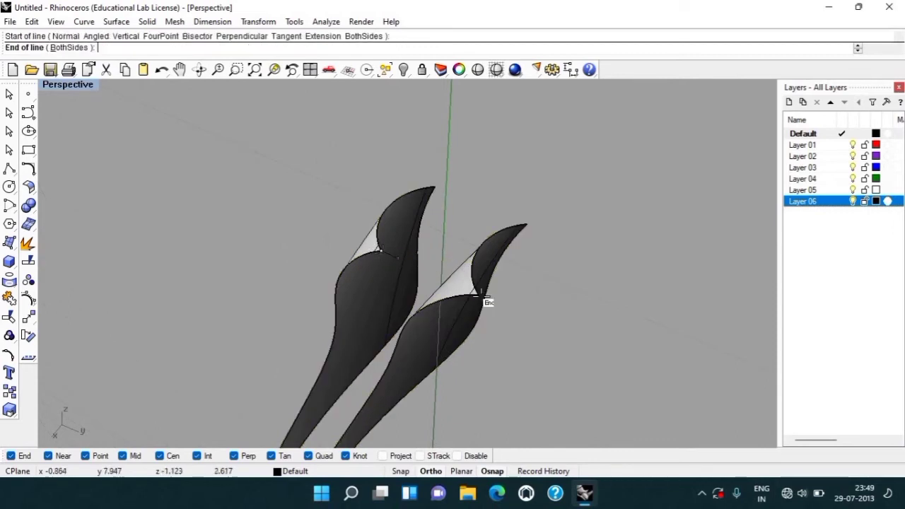
pyautogui.click(500, 264)
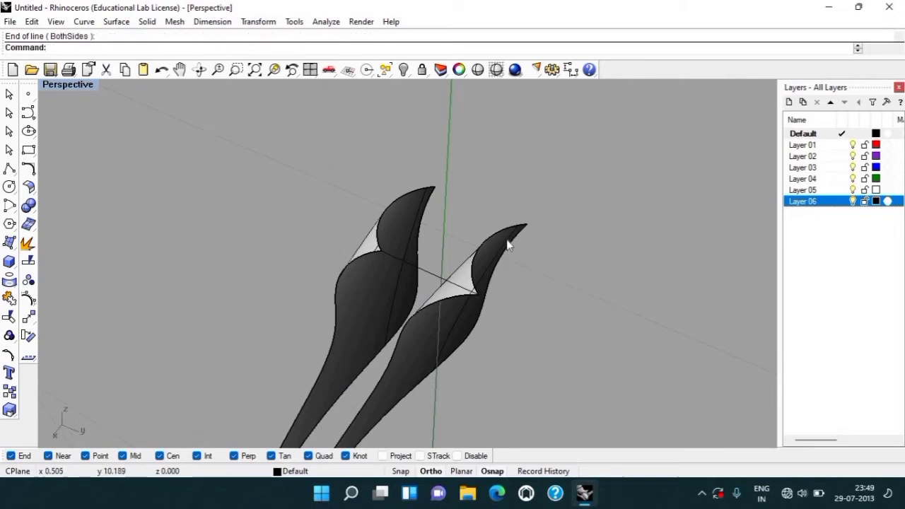
# Sweep a two-rail surface along the strip border curves using the line as cross-section.
pyautogui.write('SelCrv')
pyautogui.press('Return')
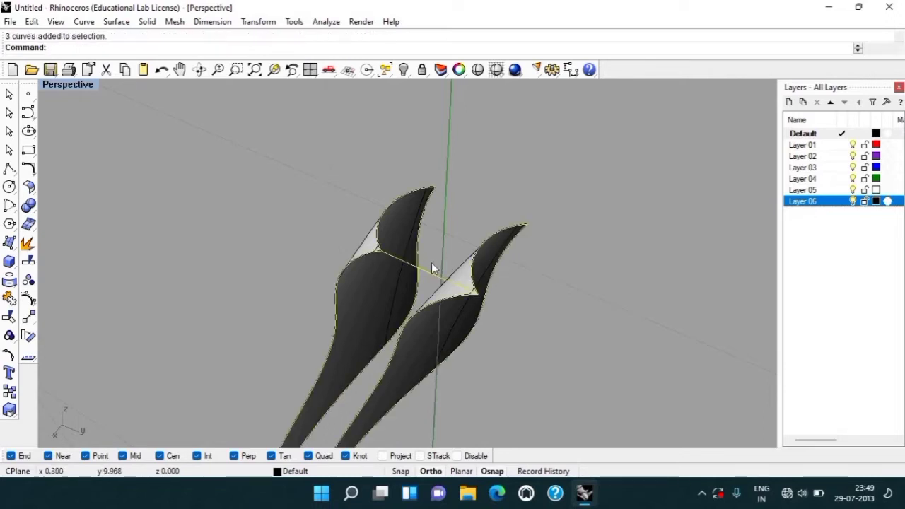
pyautogui.keyDown('ctrl'); pyautogui.click(425, 272); pyautogui.keyUp('ctrl')
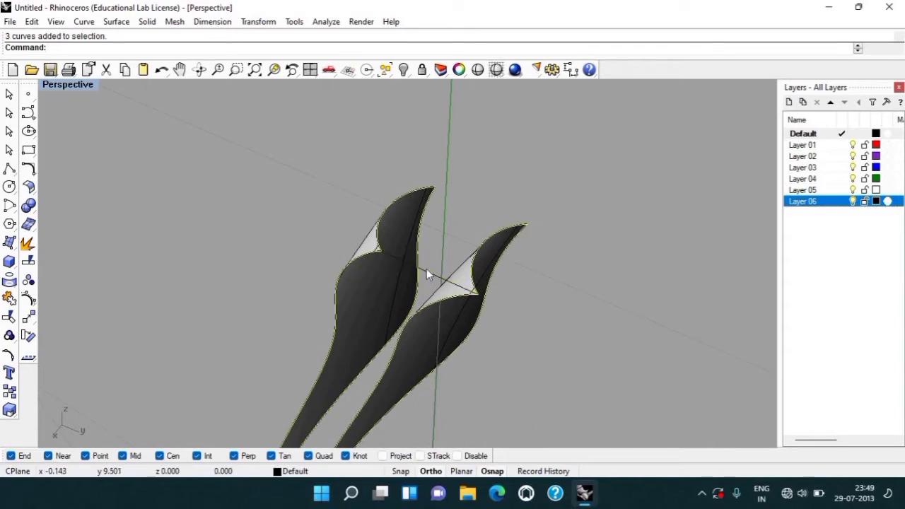
pyautogui.write('SW2')
pyautogui.press('Return')
pyautogui.click(426, 269)
pyautogui.press('Return')
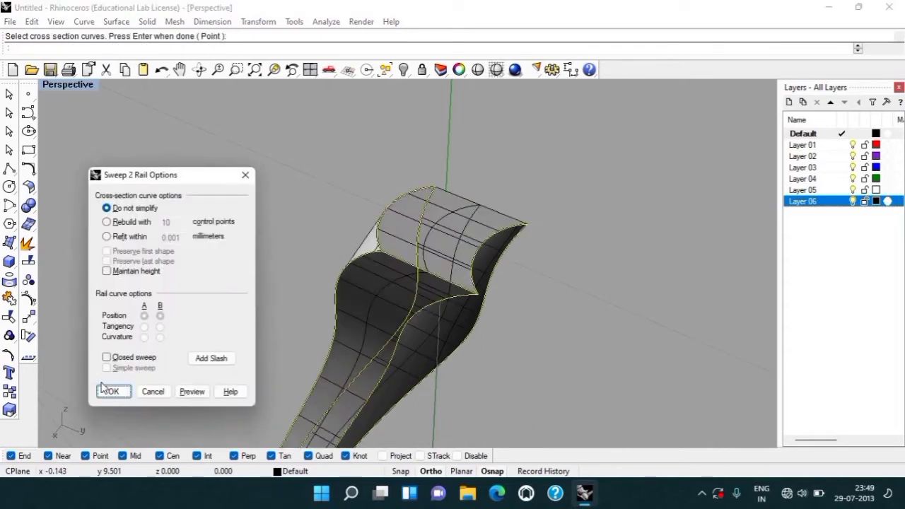
pyautogui.click(125, 394)
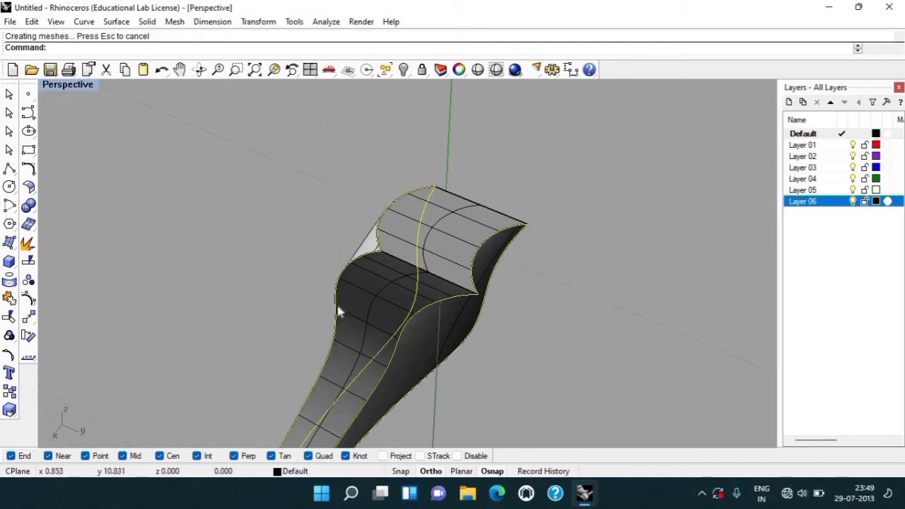
# Join all the strip and sweep surfaces into one thick ribbon.
pyautogui.moveTo(537, 186); pyautogui.dragTo(292, 316)
pyautogui.write('H')
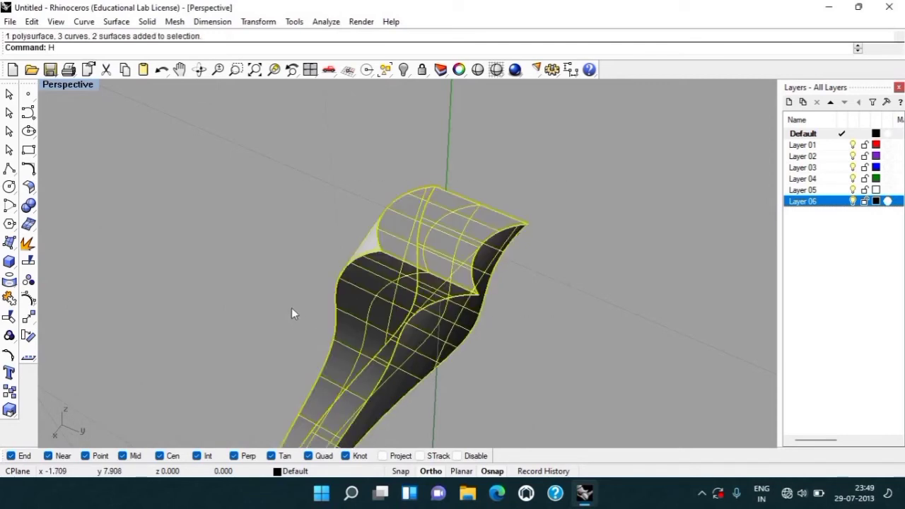
pyautogui.press('BackSpace')
pyautogui.write('j')
pyautogui.press('Return')
pyautogui.scroll(-3, 304, 315)
pyautogui.moveTo(373, 345); pyautogui.dragTo(363, 264, button='right')
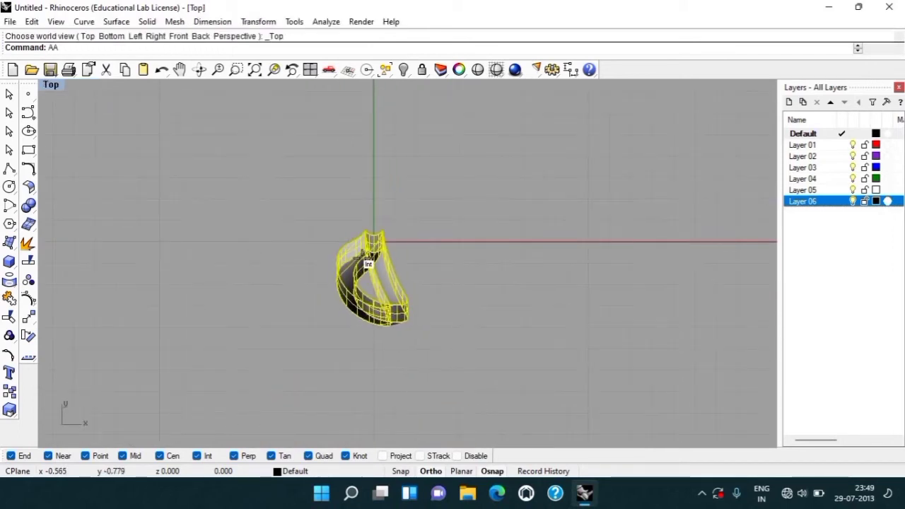
# Polar-array the ribbon with 7 items around the origin over 360°.
pyautogui.write('ap')
pyautogui.press('Return')
pyautogui.write('0')
pyautogui.press('Return')
pyautogui.write('7')
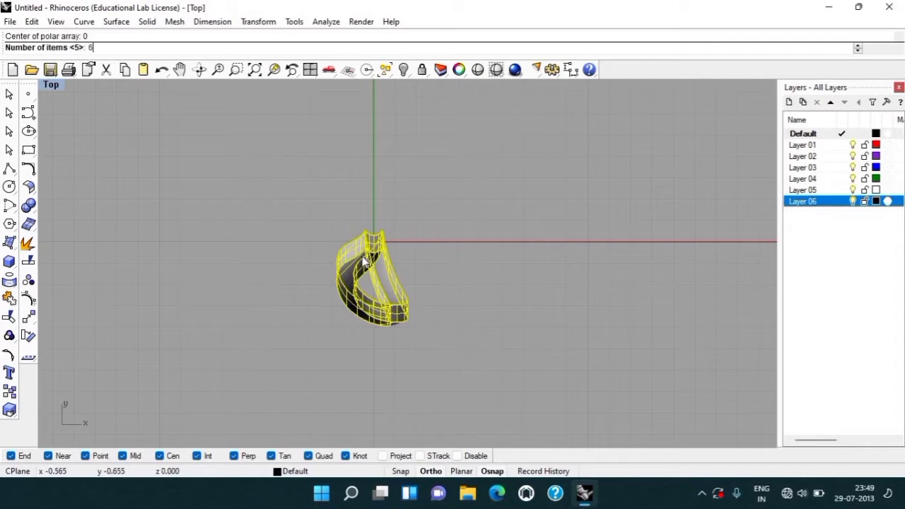
pyautogui.press('Return')
pyautogui.press('Return')
pyautogui.press('Return')
# Orbit and zoom around the twisted teardrop vase in Perspective to inspect it.
pyautogui.press('Escape')
pyautogui.write('p')
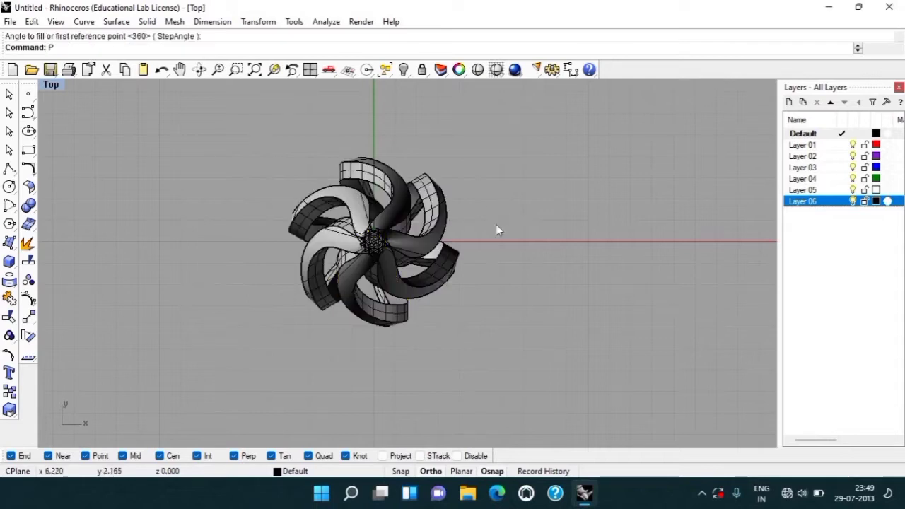
pyautogui.press('Return')
pyautogui.moveTo(470, 305)
pyautogui.mouseDown(button='right')
pyautogui.moveTo(397, 270)
pyautogui.moveTo(226, 306)
pyautogui.mouseUp(button='right')
pyautogui.moveTo(300, 318)
pyautogui.mouseDown(button='right')
pyautogui.moveTo(443, 181)
pyautogui.moveTo(389, 162)
pyautogui.moveTo(222, 167)
pyautogui.mouseUp(button='right')
pyautogui.scroll(-3, 226, 180)
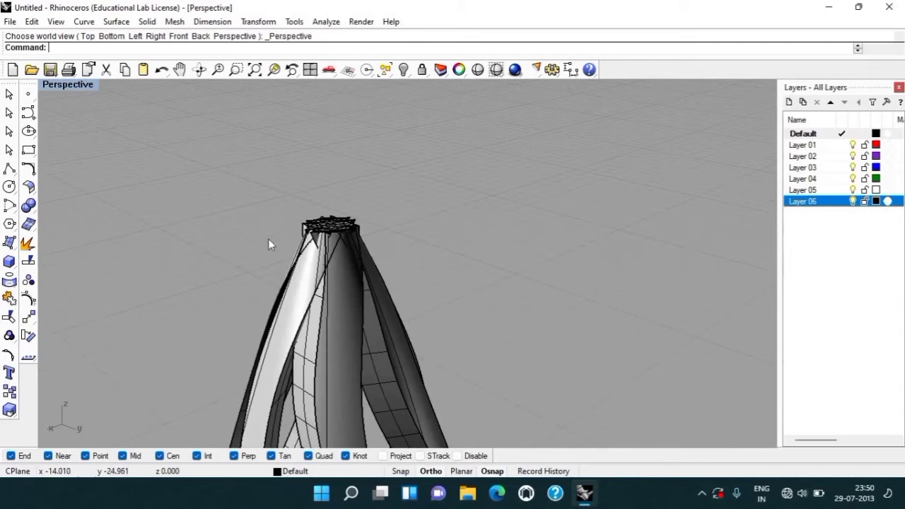
pyautogui.scroll(2, 268, 239)
pyautogui.scroll(2, 267, 238)
pyautogui.scroll(-2, 275, 239)
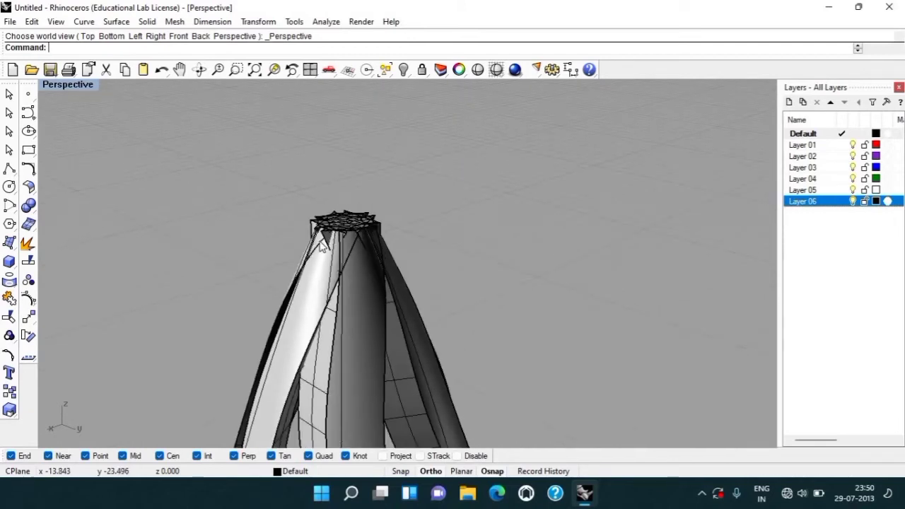
pyautogui.scroll(2, 321, 243)
pyautogui.scroll(1, 322, 244)
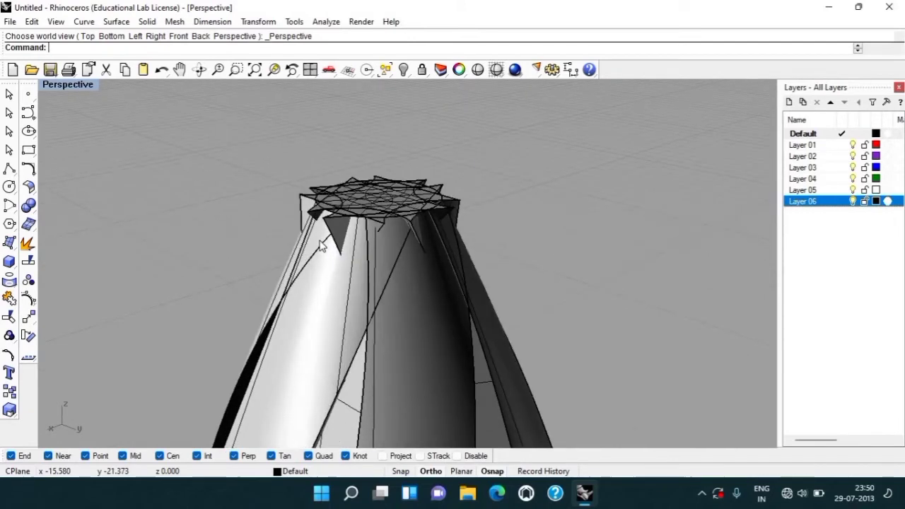
pyautogui.scroll(2, 322, 244)
pyautogui.scroll(-1, 322, 243)
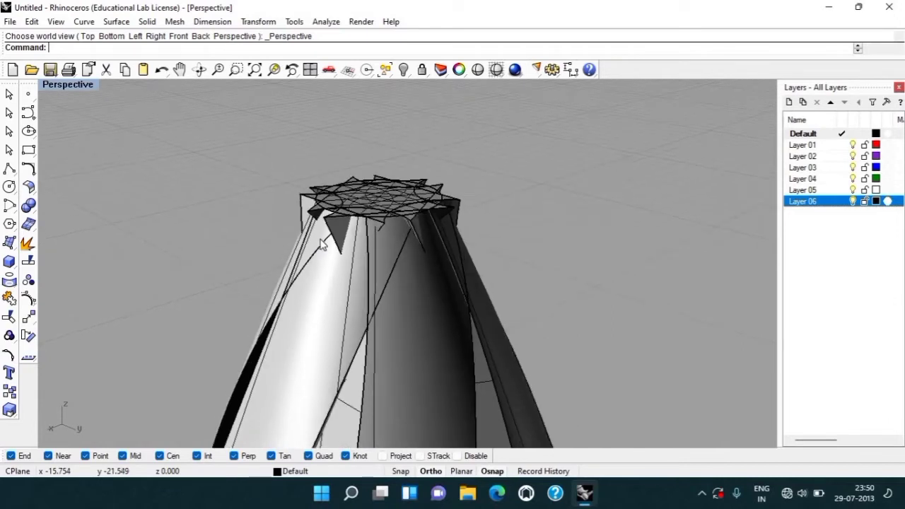
pyautogui.scroll(-1, 322, 244)
pyautogui.scroll(-1, 322, 244)
pyautogui.scroll(-2, 321, 244)
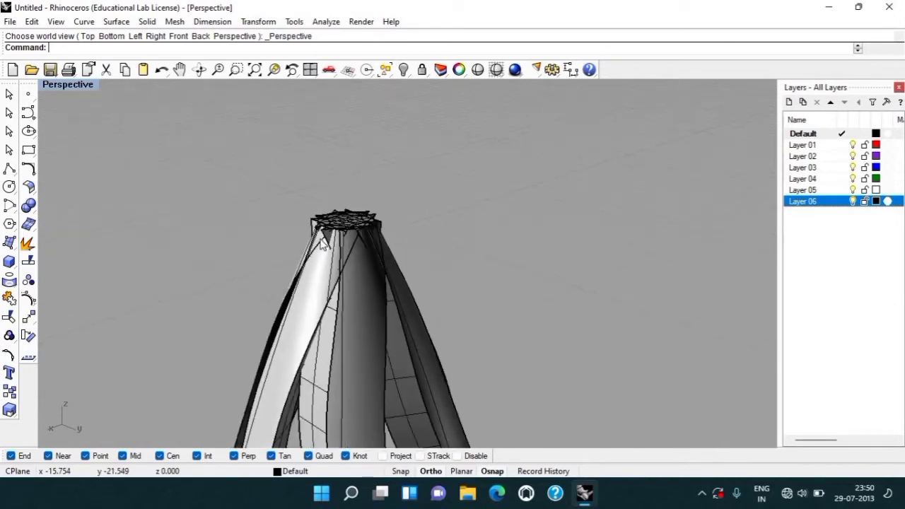
pyautogui.scroll(-1, 341, 318)
pyautogui.scroll(-2, 340, 318)
pyautogui.moveTo(299, 419)
pyautogui.mouseDown(button='right')
pyautogui.moveTo(269, 154)
pyautogui.moveTo(352, 297)
pyautogui.moveTo(231, 273)
pyautogui.moveTo(213, 235)
pyautogui.moveTo(214, 319)
pyautogui.mouseUp(button='right')
pyautogui.scroll(3, 231, 274)
pyautogui.scroll(-2, 231, 274)
pyautogui.scroll(2, 214, 319)
pyautogui.scroll(-2, 214, 320)
pyautogui.scroll(1, 216, 308)
pyautogui.scroll(1, 212, 272)
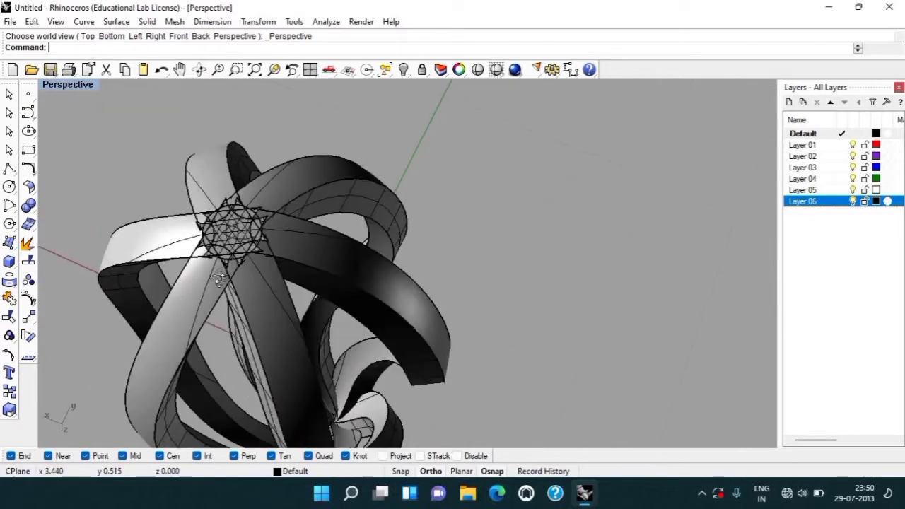
pyautogui.scroll(2, 233, 268)
pyautogui.moveTo(233, 268)
pyautogui.mouseDown(button='right')
pyautogui.moveTo(223, 190)
pyautogui.moveTo(279, 250)
pyautogui.moveTo(443, 272)
pyautogui.moveTo(414, 294)
pyautogui.moveTo(556, 245)
pyautogui.mouseUp(button='right')
pyautogui.scroll(-2, 224, 189)
pyautogui.scroll(-1, 224, 189)
pyautogui.scroll(3, 224, 189)
pyautogui.scroll(-2, 541, 303)
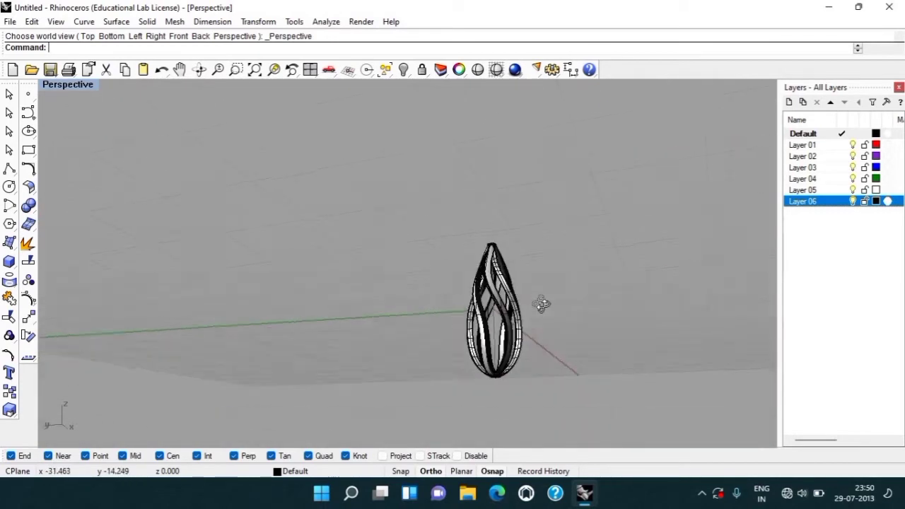
pyautogui.scroll(2, 541, 256)
pyautogui.hotkey('ctrl', 'a')
pyautogui.write('ShowEdges')
pyautogui.press('Return')
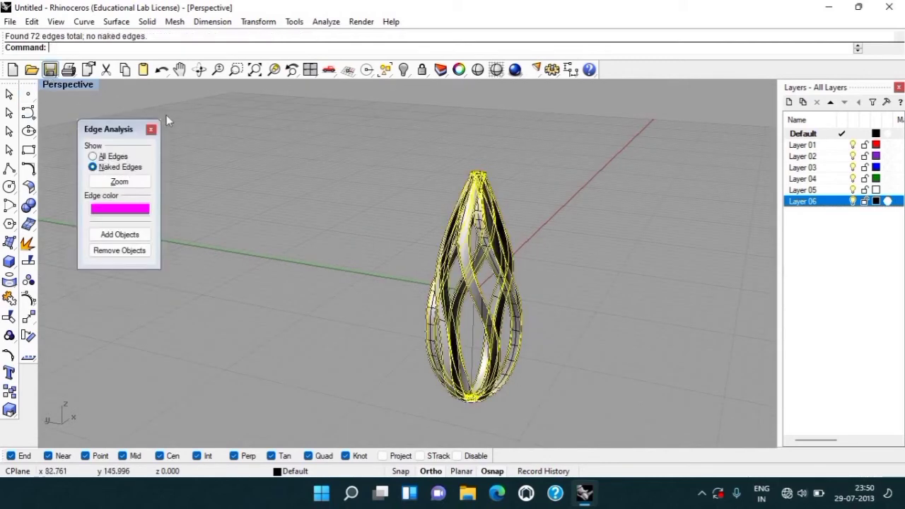
pyautogui.press('Escape')
pyautogui.moveTo(298, 213); pyautogui.dragTo(423, 221, button='right')
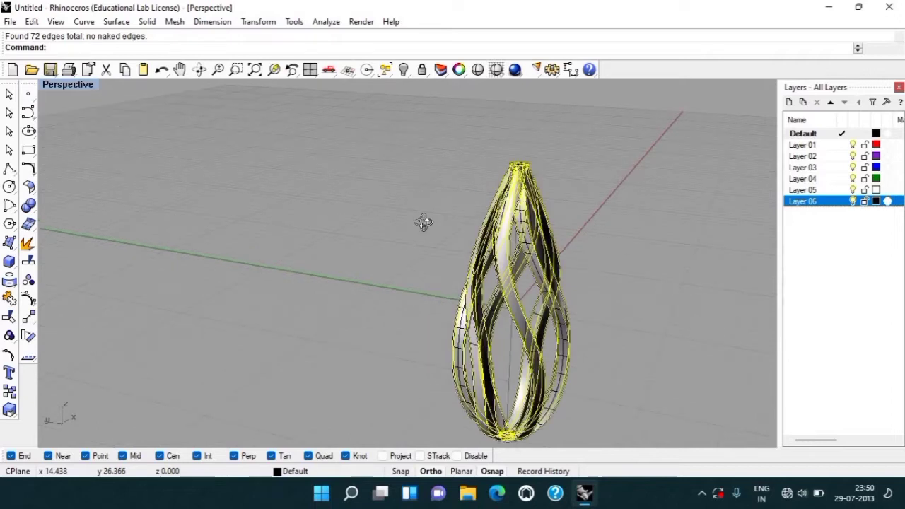
pyautogui.click(329, 70)
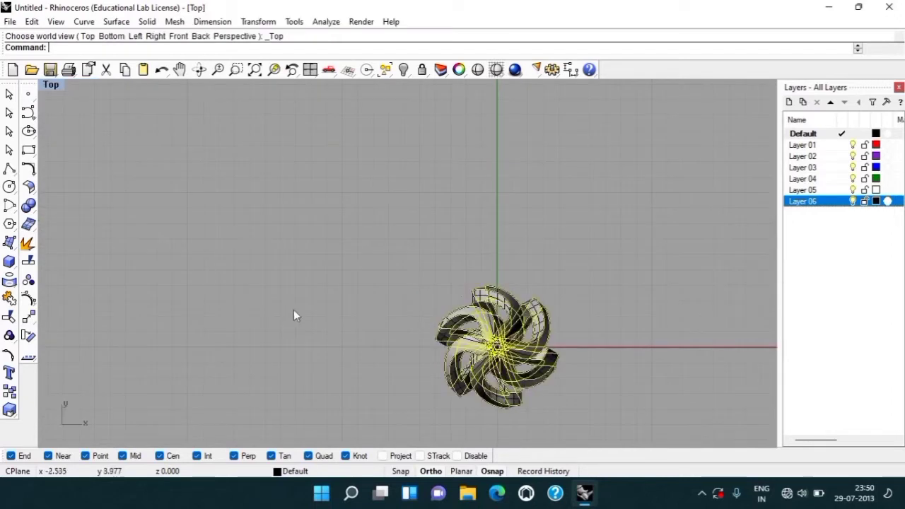
pyautogui.press('Escape')
pyautogui.scroll(3, 413, 206)
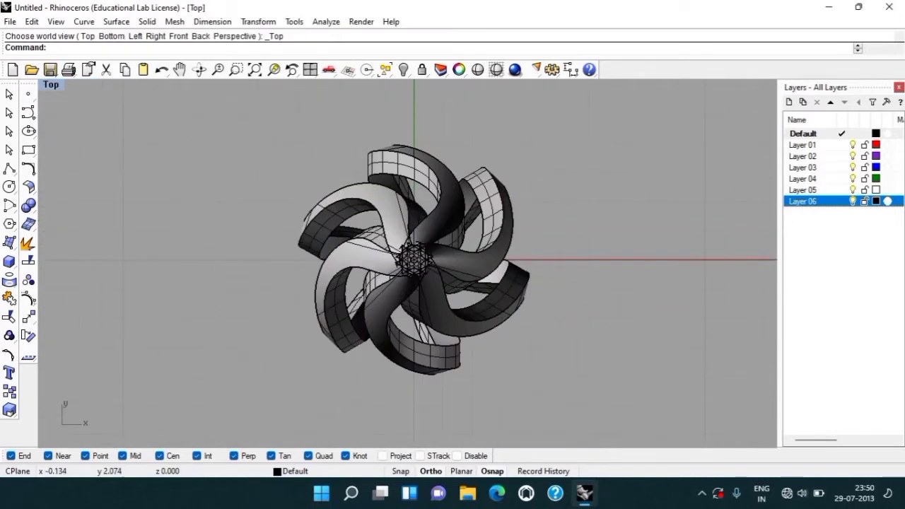
pyautogui.write('S')
pyautogui.press('Return')
pyautogui.write('h')
pyautogui.press('Return')
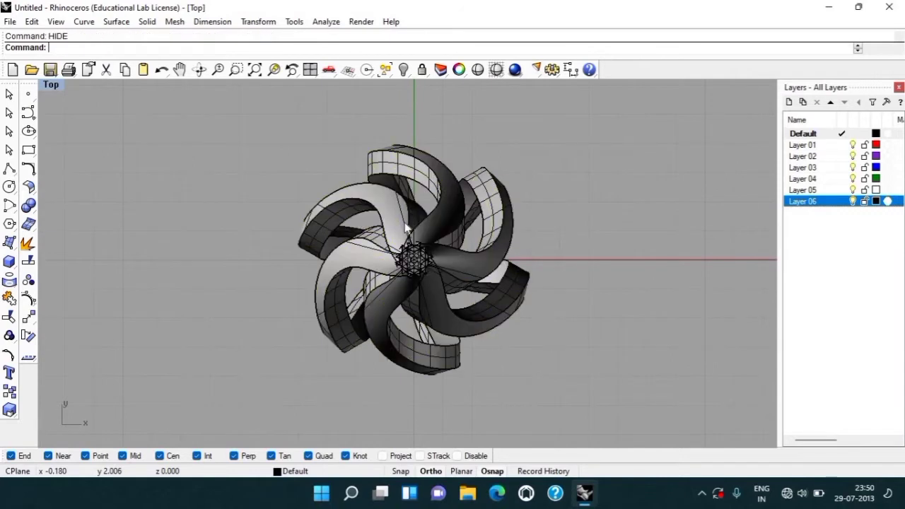
pyautogui.scroll(5, 404, 245)
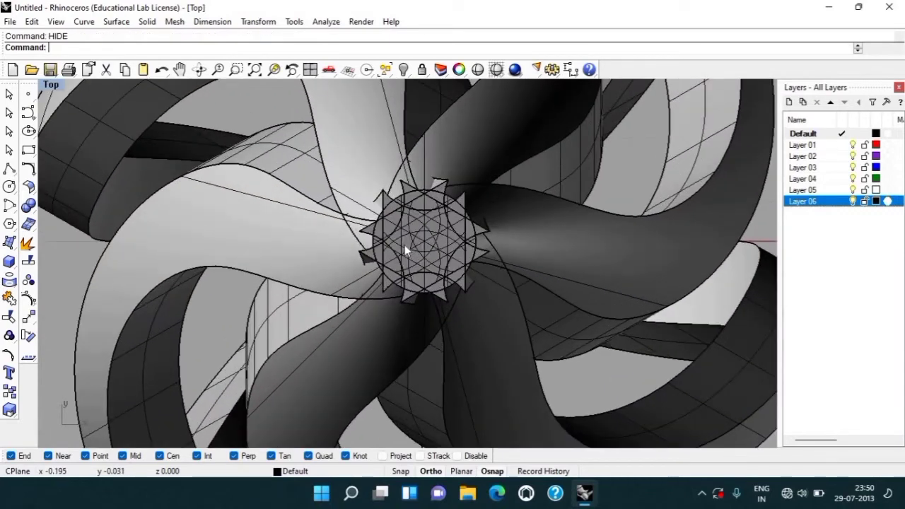
pyautogui.scroll(-5, 404, 237)
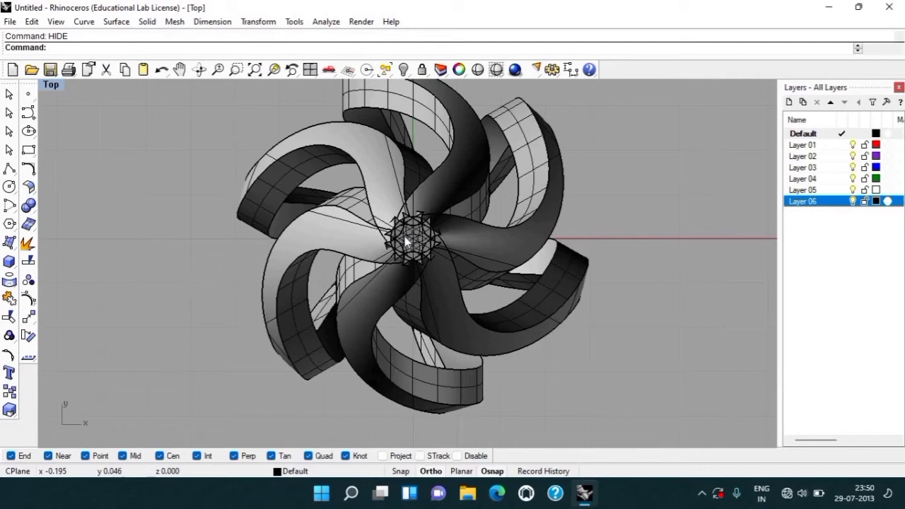
pyautogui.scroll(5, 404, 236)
pyautogui.write('d: _D')
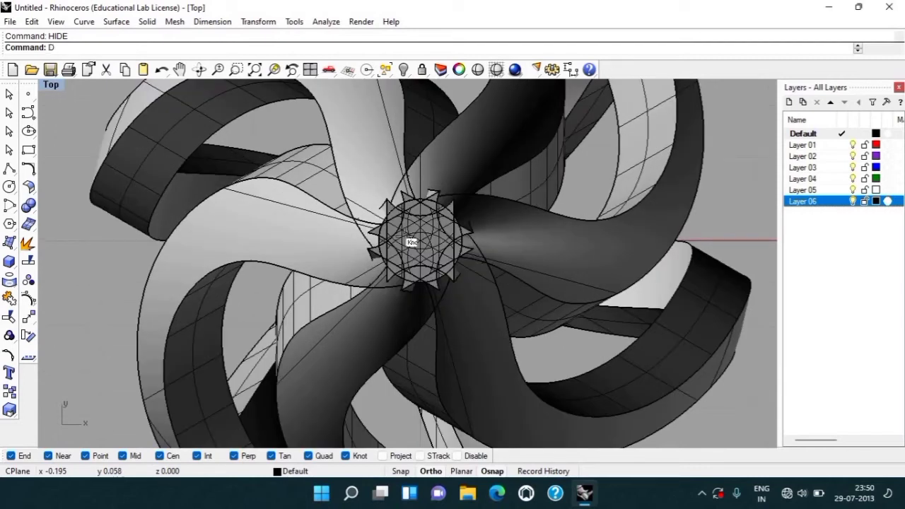
pyautogui.write('im')
pyautogui.press('Return')
pyautogui.scroll(3, 375, 238)
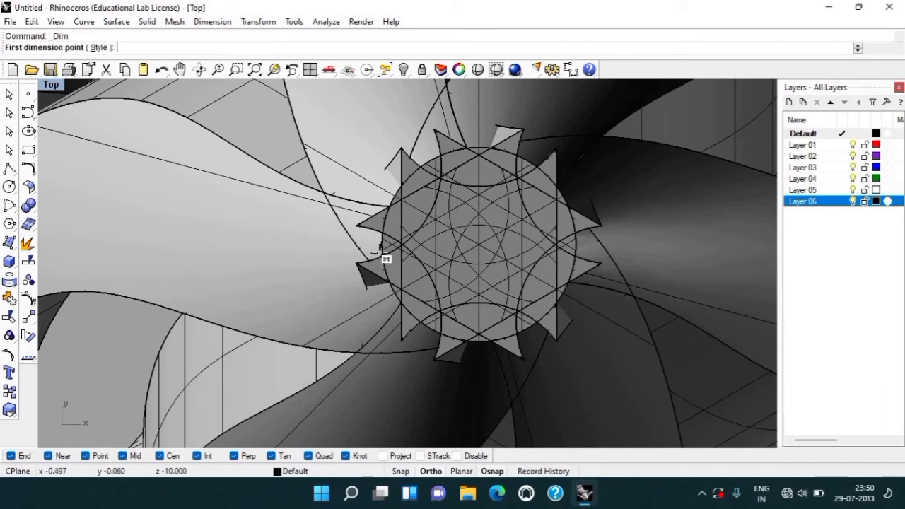
pyautogui.click(382, 256)
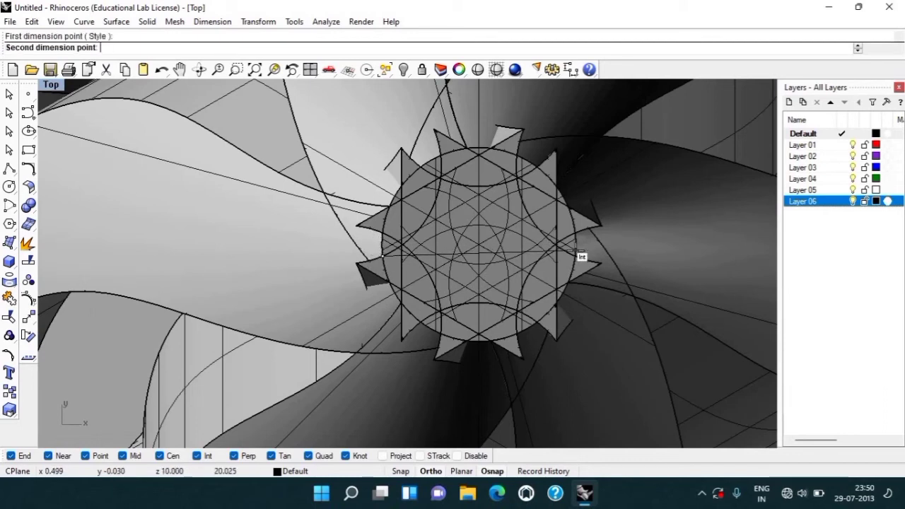
pyautogui.click(578, 247)
pyautogui.scroll(-5, 576, 241)
pyautogui.press('Escape')
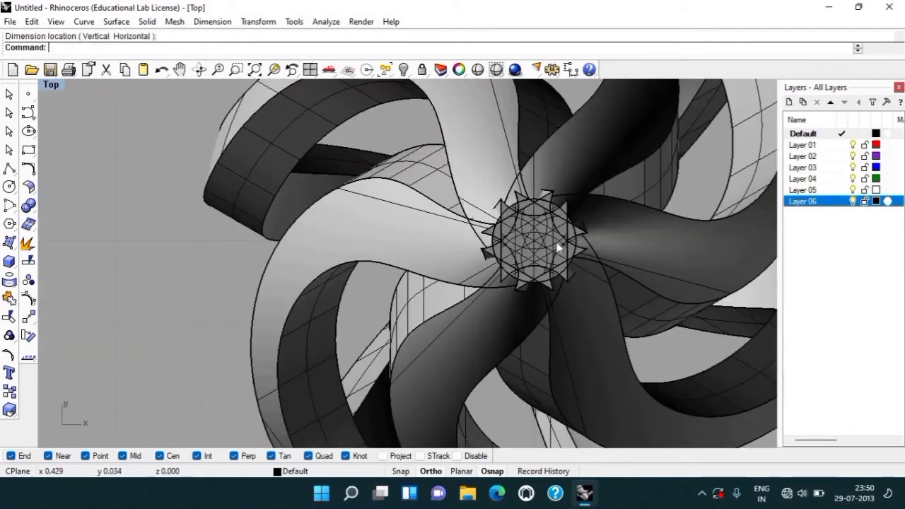
pyautogui.moveTo(309, 251); pyautogui.dragTo(142, 254, button='right')
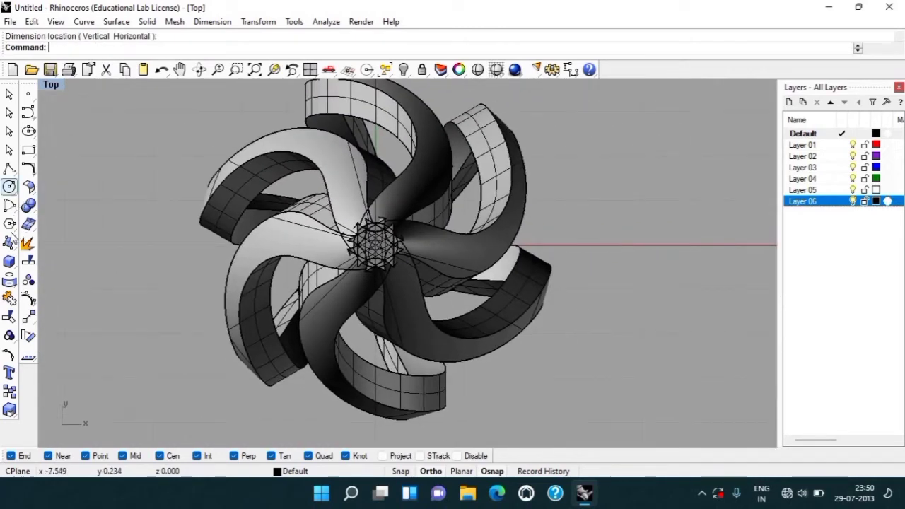
# Start a fit-points sphere from the solid tools, then cancel it.
pyautogui.click(28, 205)
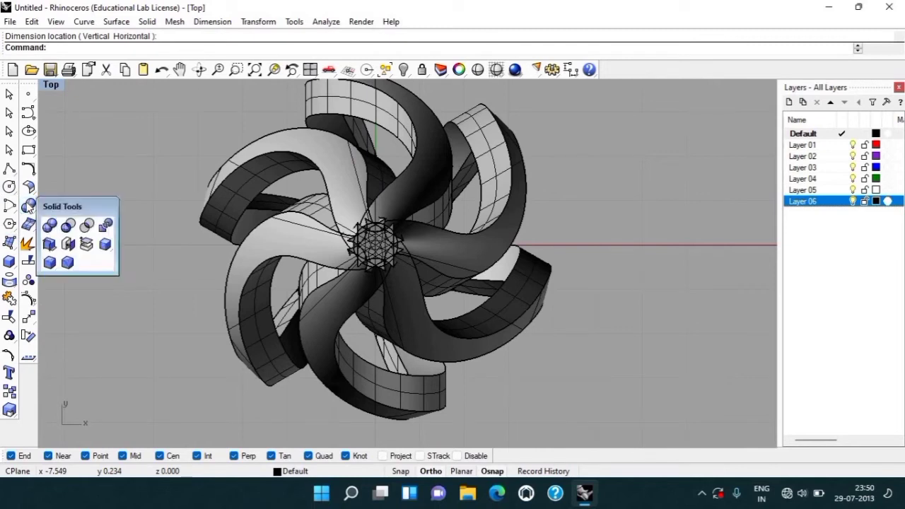
pyautogui.click(9, 267)
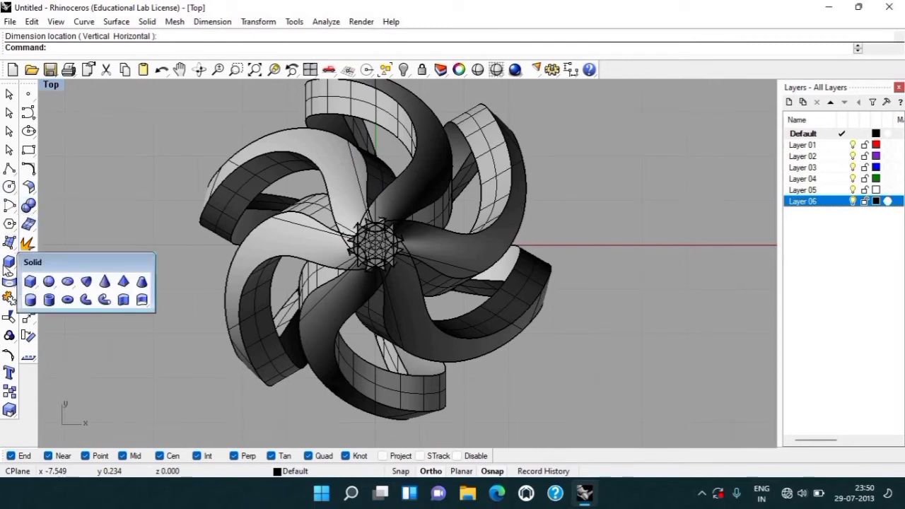
pyautogui.click(48, 281)
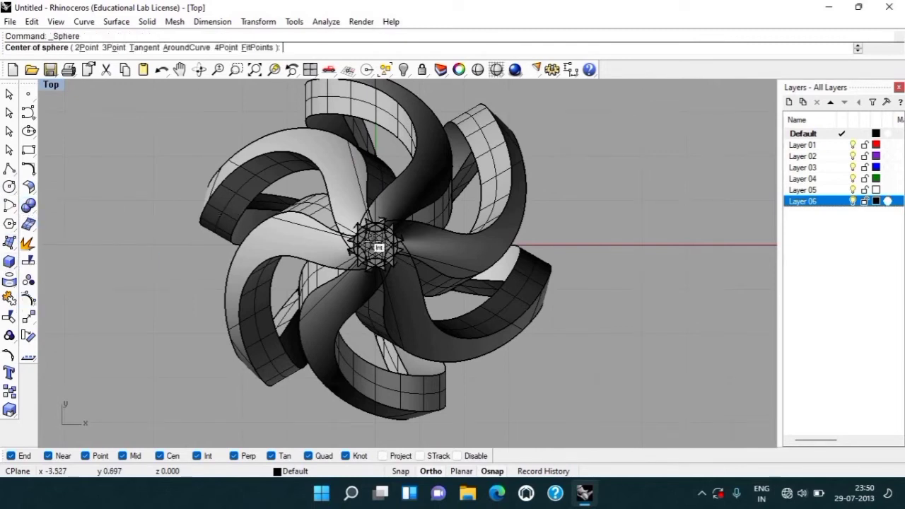
pyautogui.scroll(3, 375, 244)
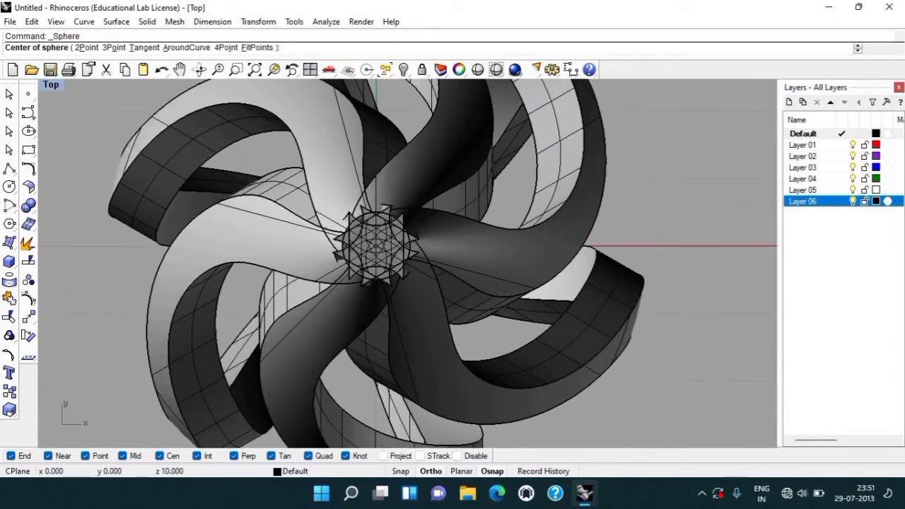
pyautogui.write('F')
pyautogui.press('Return')
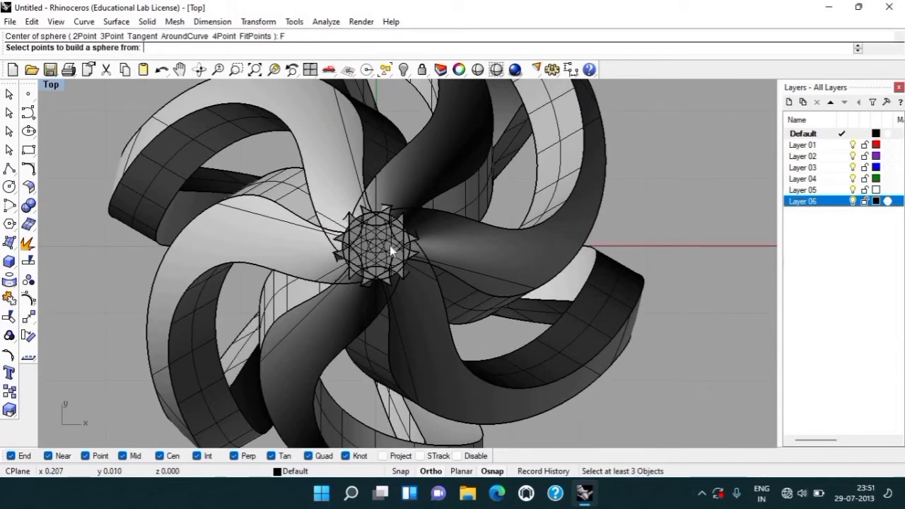
pyautogui.press('Escape')
# In the Front view, draw a line from the origin to just above the vase top.
pyautogui.hotkey('ctrl', 'F2')
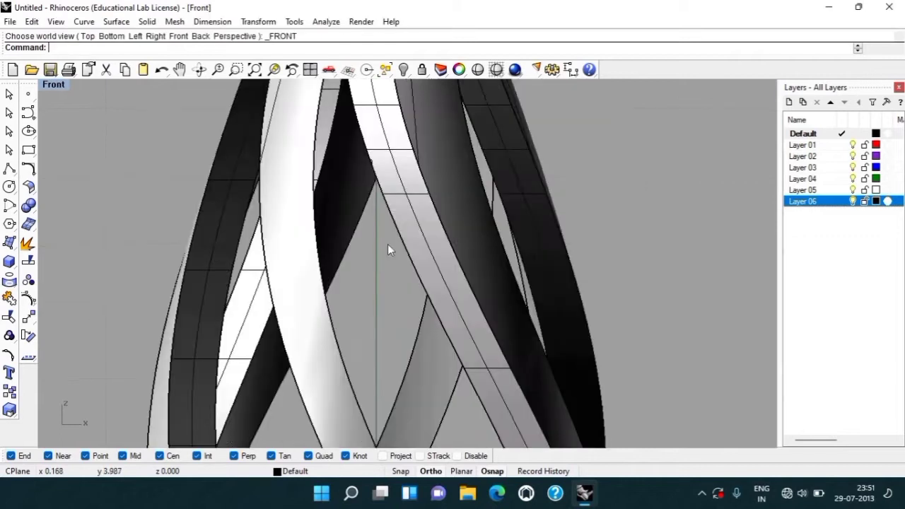
pyautogui.scroll(-2, 482, 261)
pyautogui.scroll(3, 383, 177)
pyautogui.write('line')
pyautogui.press('Return')
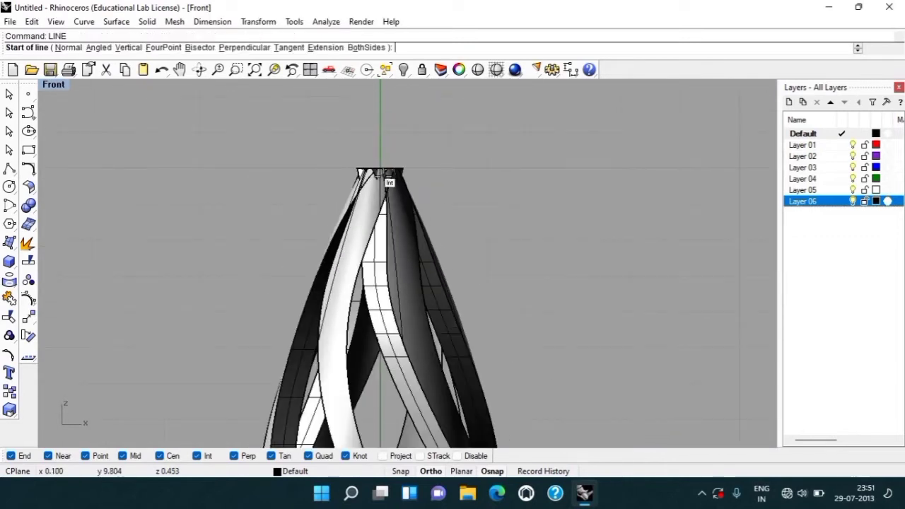
pyautogui.write('0')
pyautogui.press('Return')
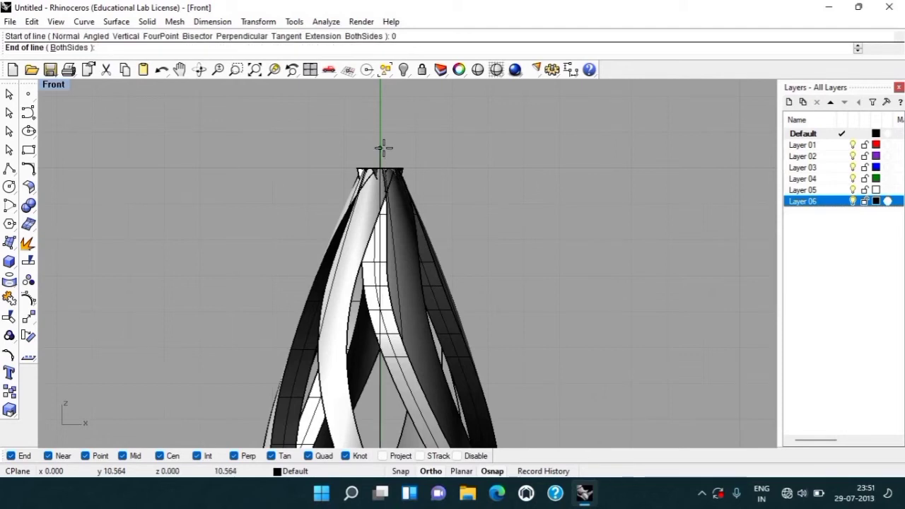
pyautogui.click(380, 150)
pyautogui.scroll(3, 371, 151)
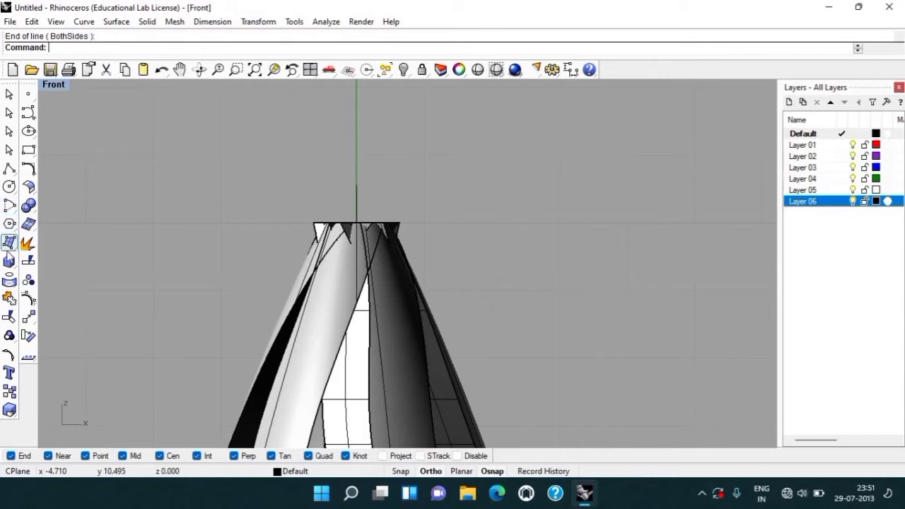
# Create a sphere of diameter 1.2 centred above the vase top.
pyautogui.click(10, 262)
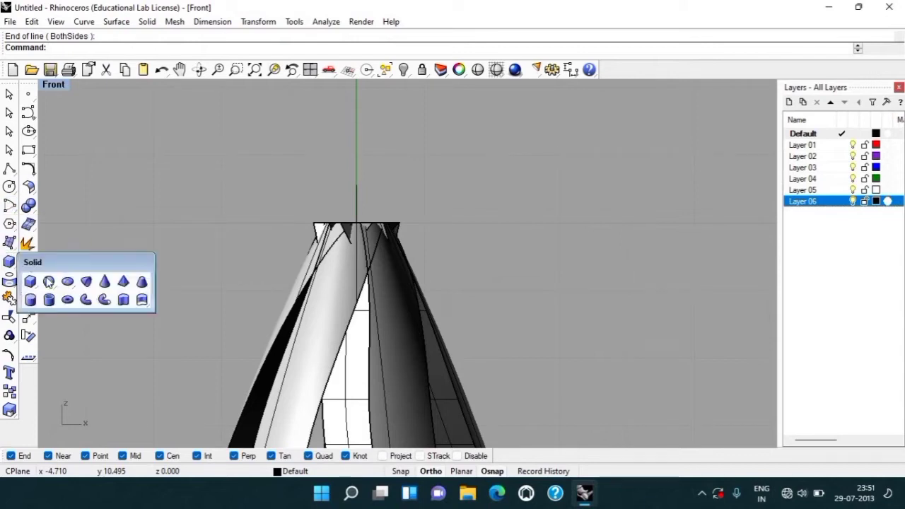
pyautogui.click(356, 184)
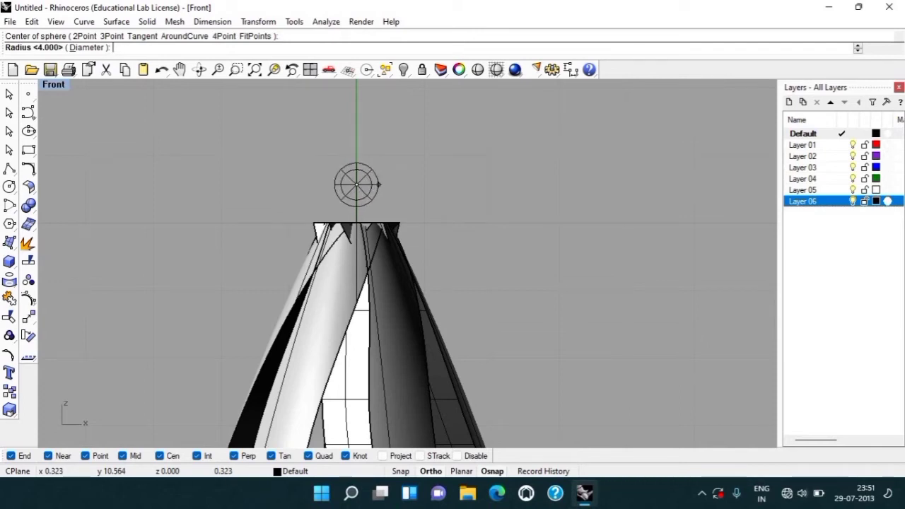
pyautogui.write('1.')
pyautogui.click(89, 48)
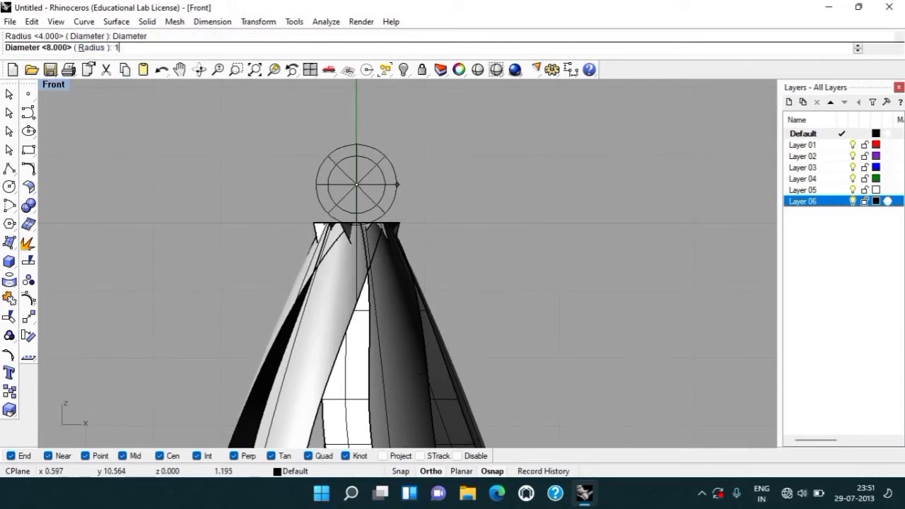
pyautogui.write('.2')
pyautogui.press('Return')
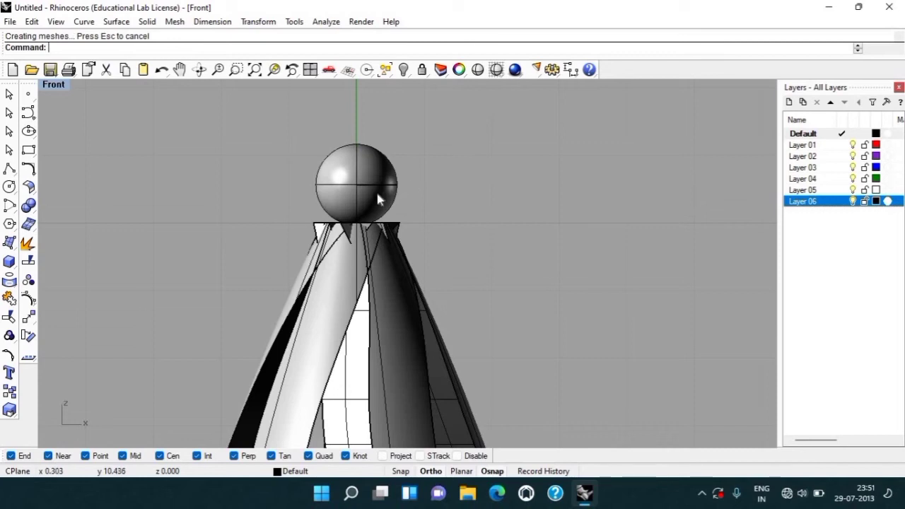
# Move the sphere down onto the vase's star-shaped tips and view it in Perspective.
pyautogui.click(378, 192)
pyautogui.write('m')
pyautogui.press('Return')
pyautogui.click(520, 188)
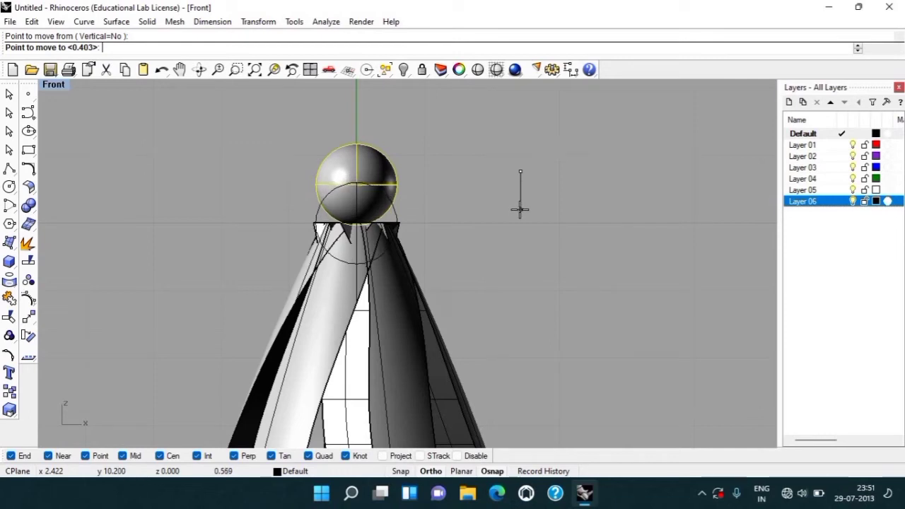
pyautogui.click(511, 209)
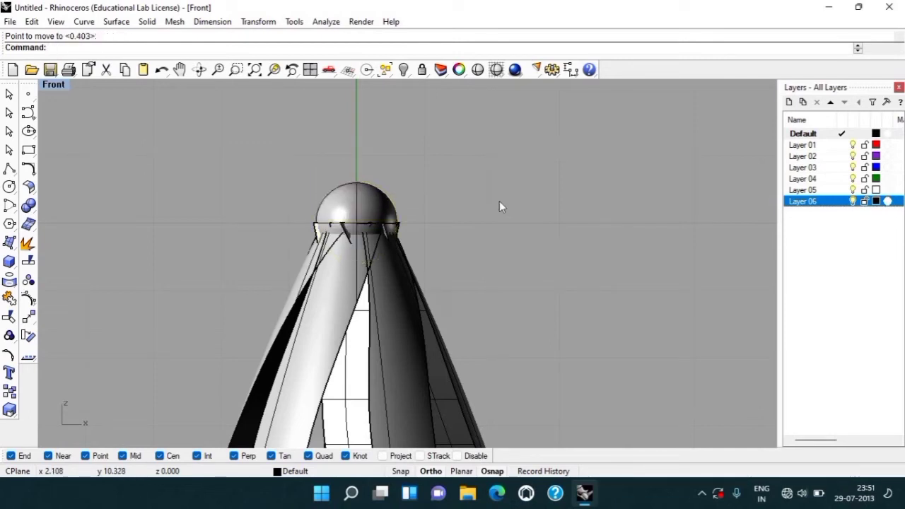
pyautogui.hotkey('ctrl', 'F4')
pyautogui.moveTo(485, 243); pyautogui.dragTo(365, 260, button='right')
pyautogui.scroll(3, 371, 258)
# Undo the sphere's move, delete the sphere, and return to the Front view.
pyautogui.scroll(3, 371, 258)
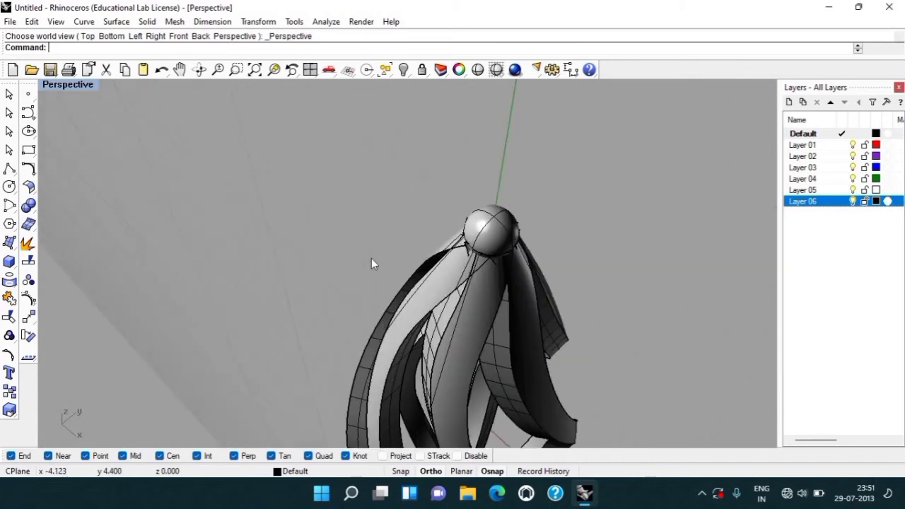
pyautogui.scroll(5, 371, 263)
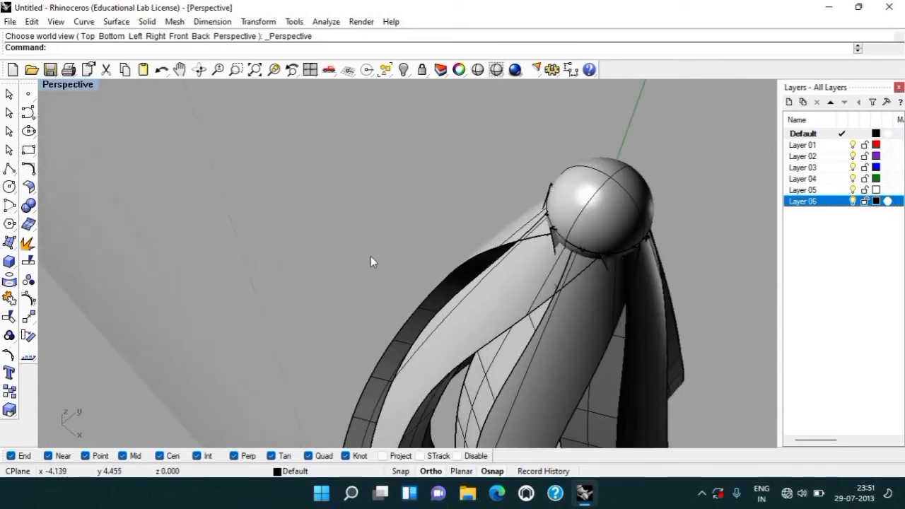
pyautogui.hotkey('ctrl', 'z')
pyautogui.moveTo(384, 212)
pyautogui.mouseDown(button='right')
pyautogui.moveTo(412, 176)
pyautogui.moveTo(431, 186)
pyautogui.mouseUp(button='right')
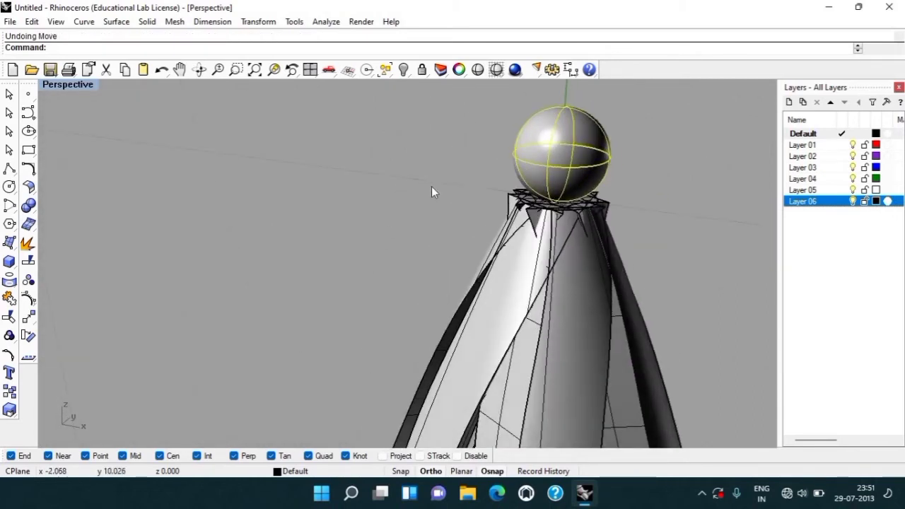
pyautogui.scroll(-2, 477, 200)
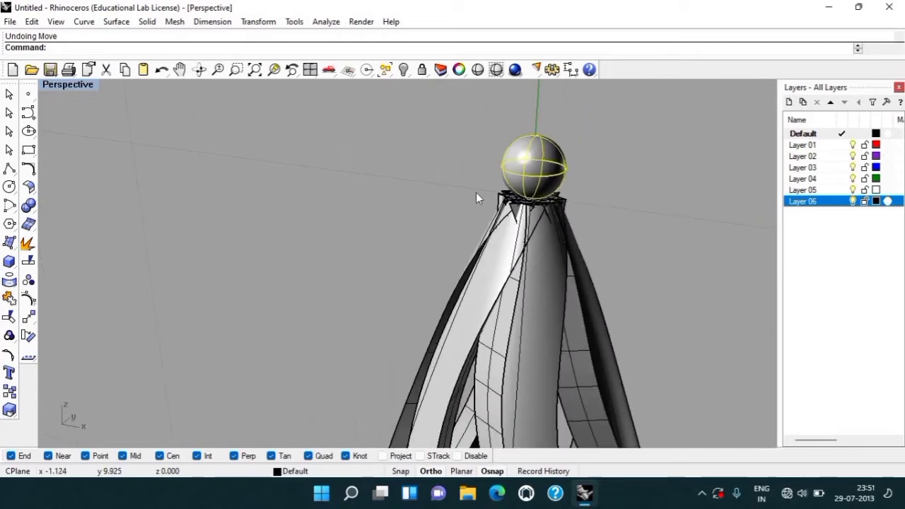
pyautogui.scroll(-2, 475, 192)
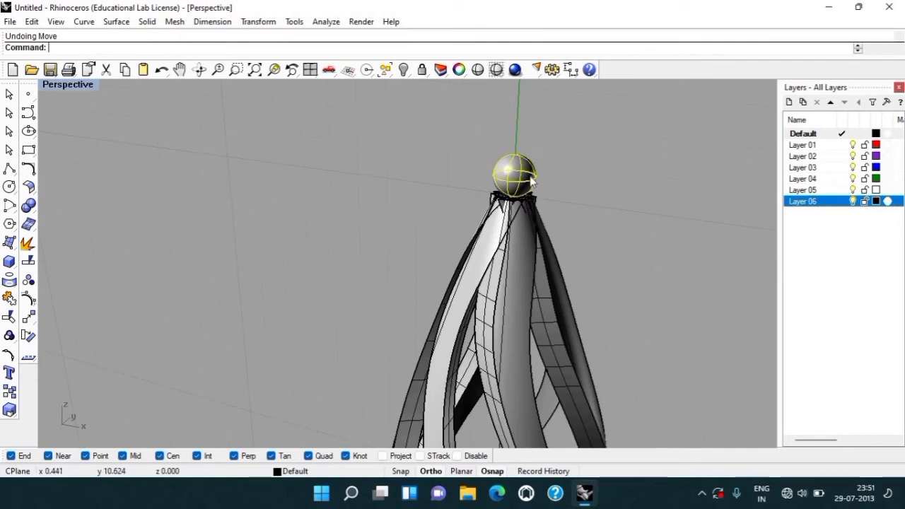
pyautogui.press('Delete')
pyautogui.scroll(2, 557, 178)
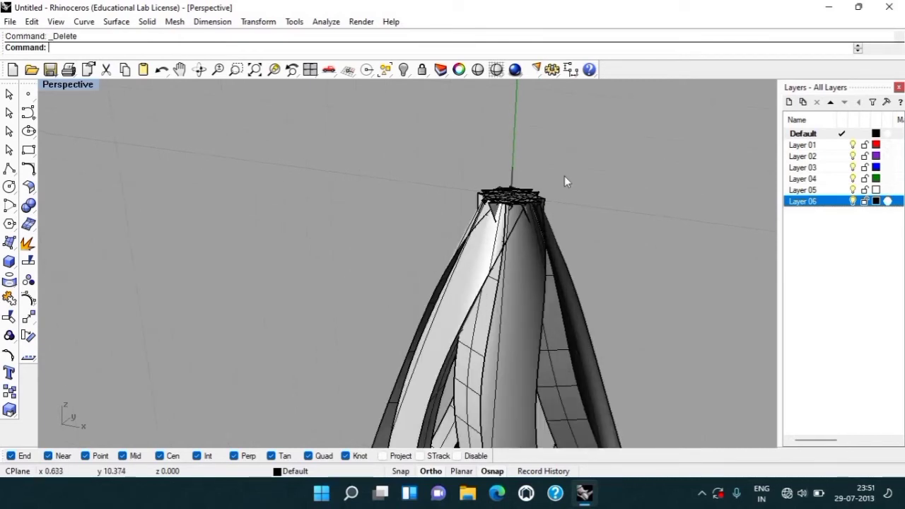
pyautogui.hotkey('ctrl', 'F2')
pyautogui.moveTo(549, 183); pyautogui.dragTo(426, 233, button='right')
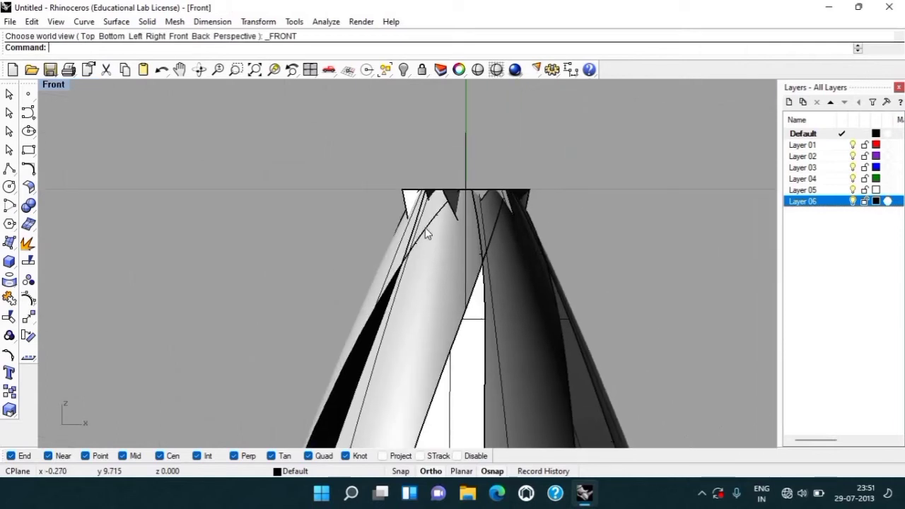
# Draw a circle centred above the vase top, large enough to surround the whole model.
pyautogui.write('circle')
pyautogui.press('Return')
pyautogui.click(451, 142)
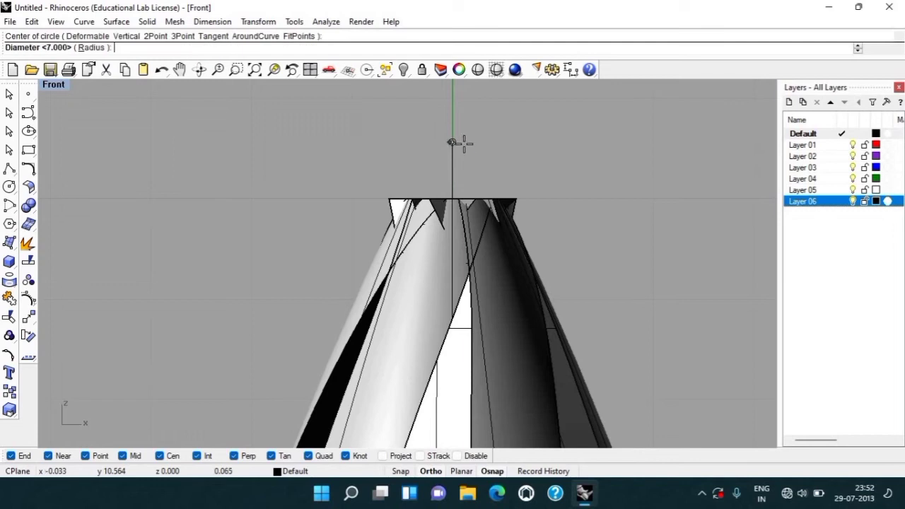
pyautogui.hotkey('ctrl', 'F1')
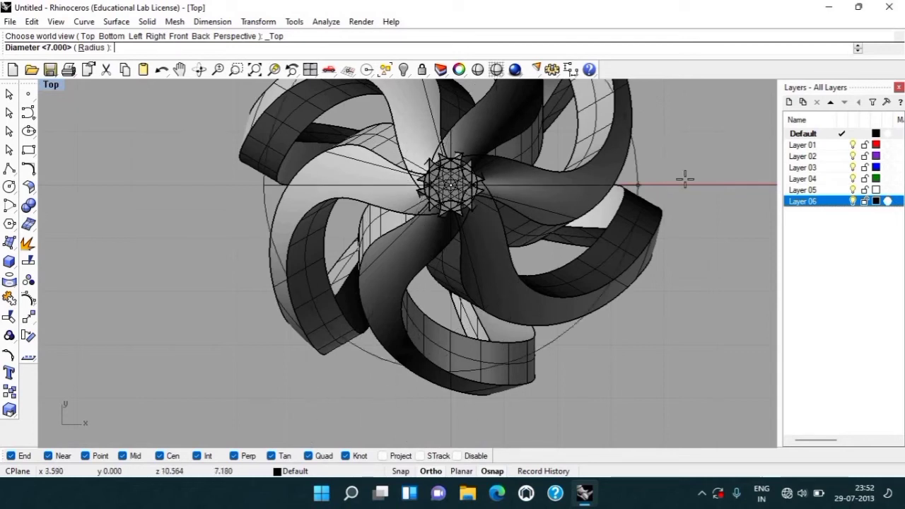
pyautogui.click(567, 196)
pyautogui.scroll(3, 463, 208)
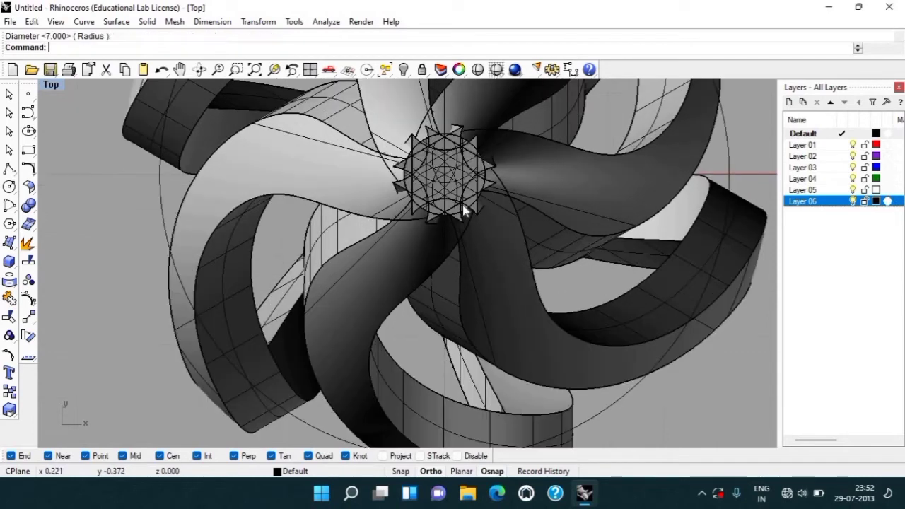
# Cancel a stray Line command and start a two-point (2Point) circle instead.
pyautogui.write('LINE')
pyautogui.press('Return')
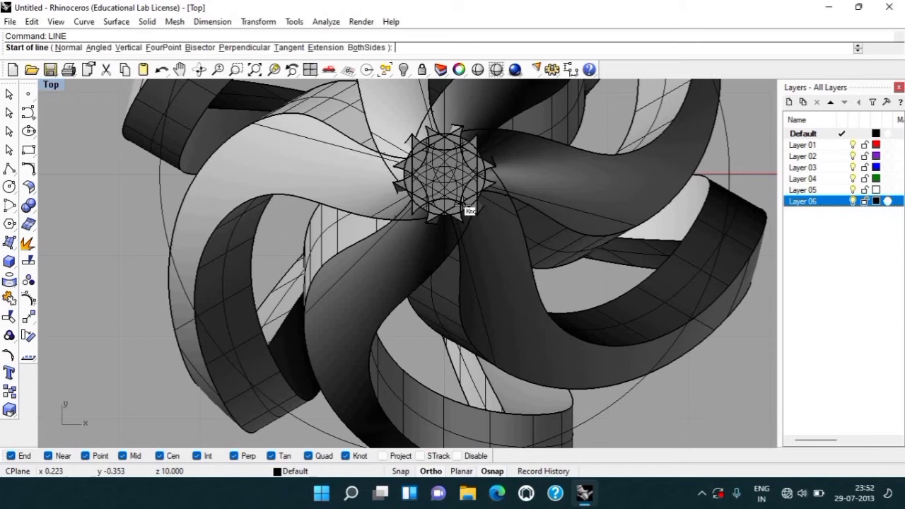
pyautogui.press('Escape')
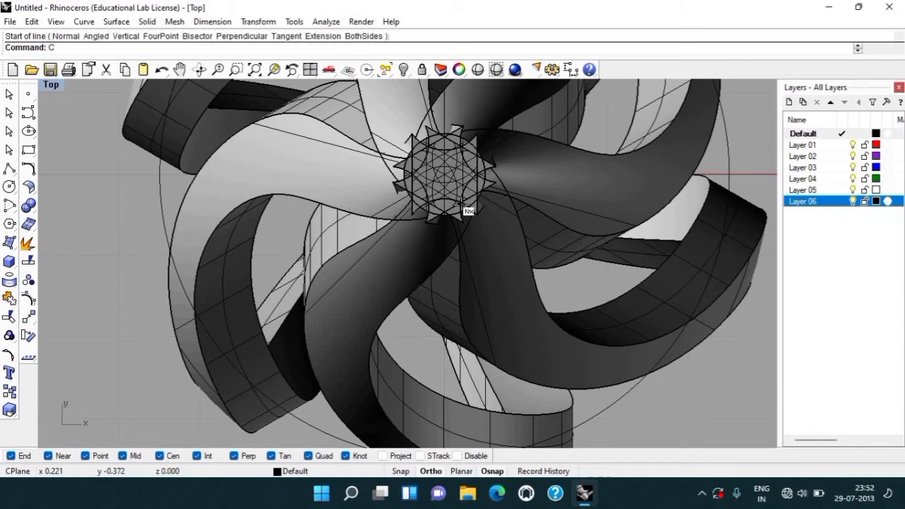
pyautogui.press('Return')
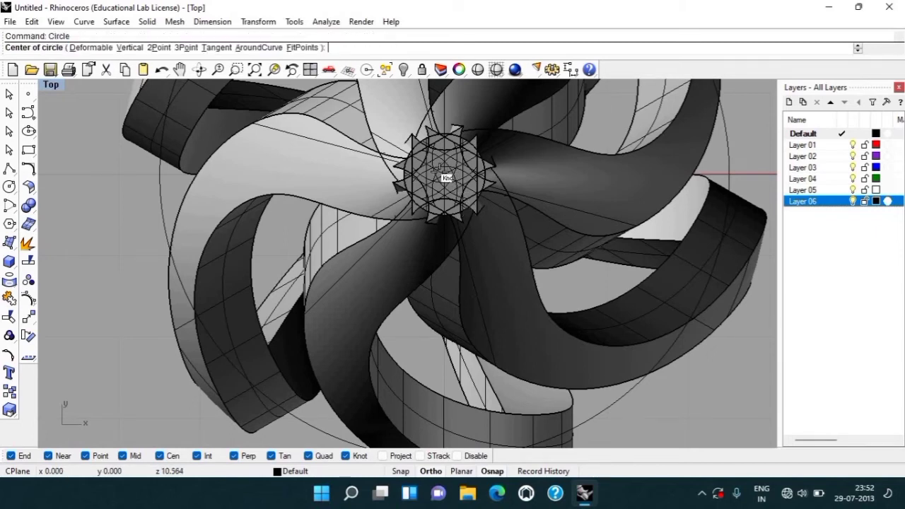
pyautogui.scroll(3, 441, 173)
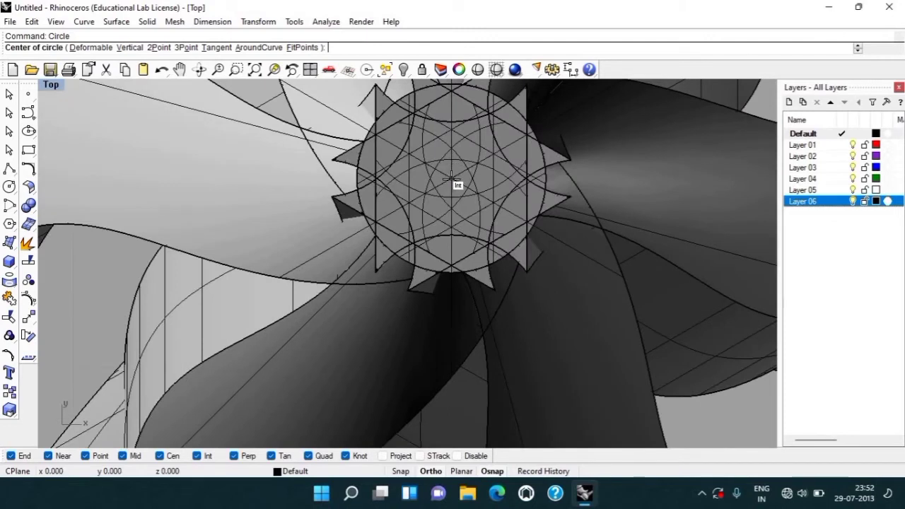
pyautogui.write('p')
pyautogui.press('Return')
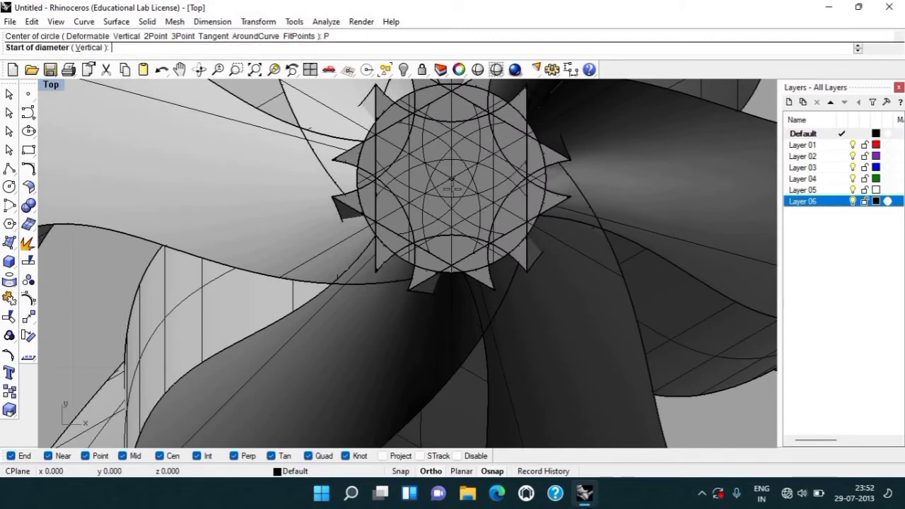
pyautogui.scroll(-2, 456, 226)
pyautogui.scroll(-1, 424, 221)
pyautogui.scroll(-2, 413, 226)
pyautogui.scroll(-1, 412, 232)
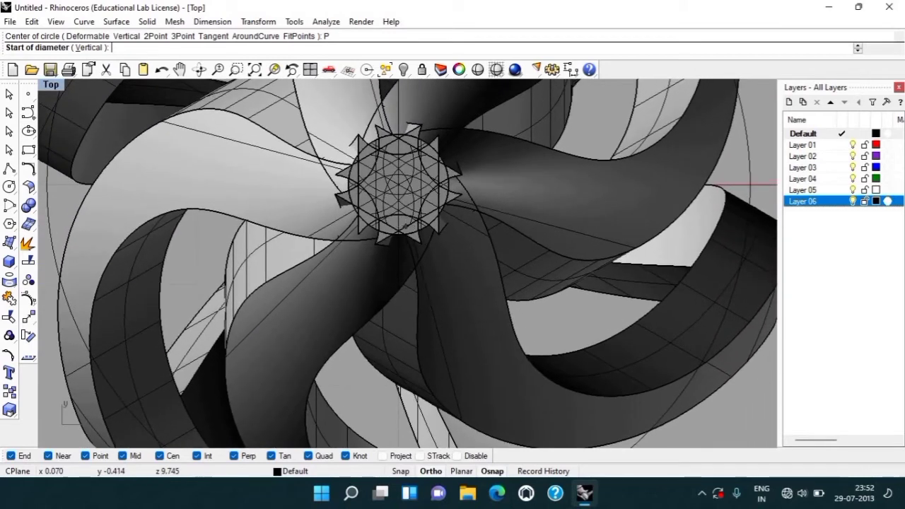
pyautogui.scroll(2, 427, 178)
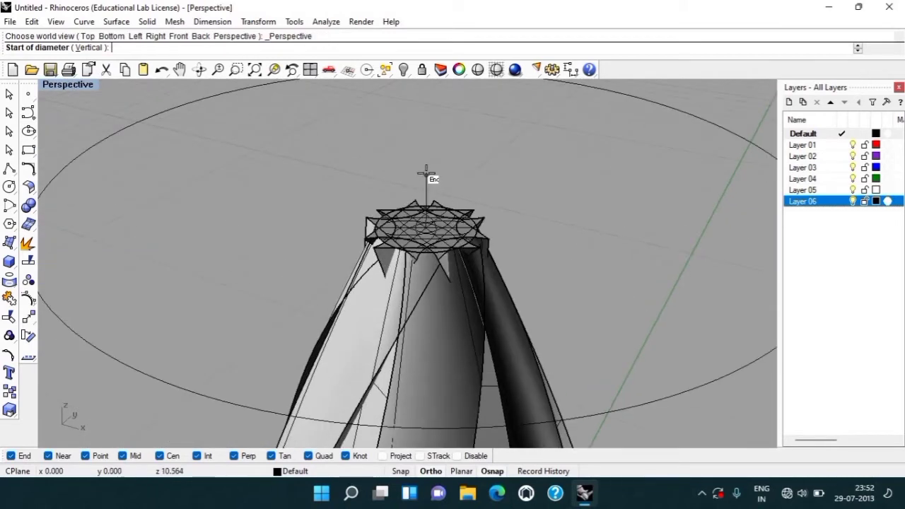
# Place the diameter-1 circle starting on the central hub's top.
pyautogui.moveTo(426, 172); pyautogui.dragTo(486, 266, button='right')
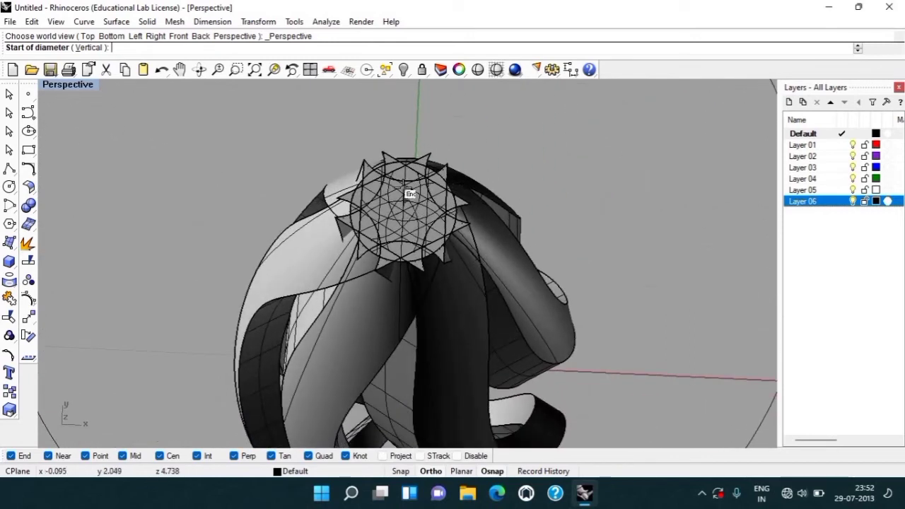
pyautogui.click(403, 189)
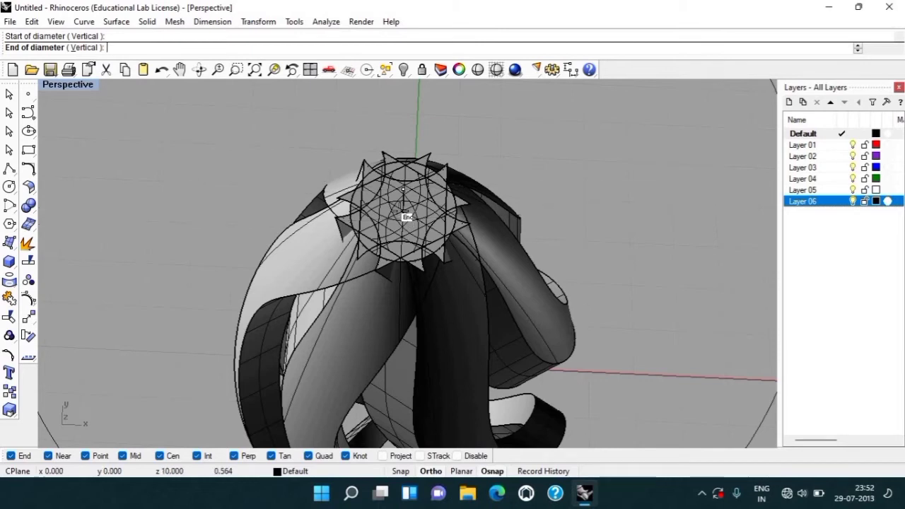
pyautogui.write('1')
pyautogui.press('Return')
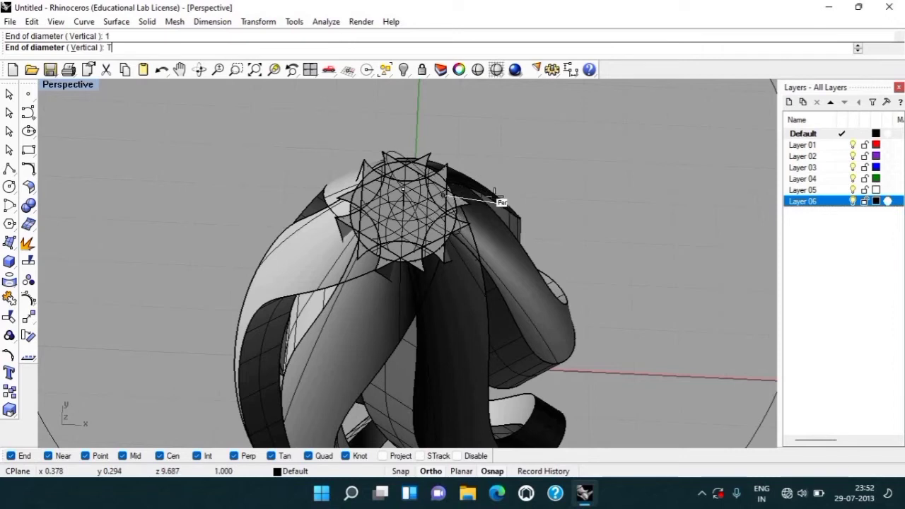
pyautogui.hotkey('ctrl', 'F1')
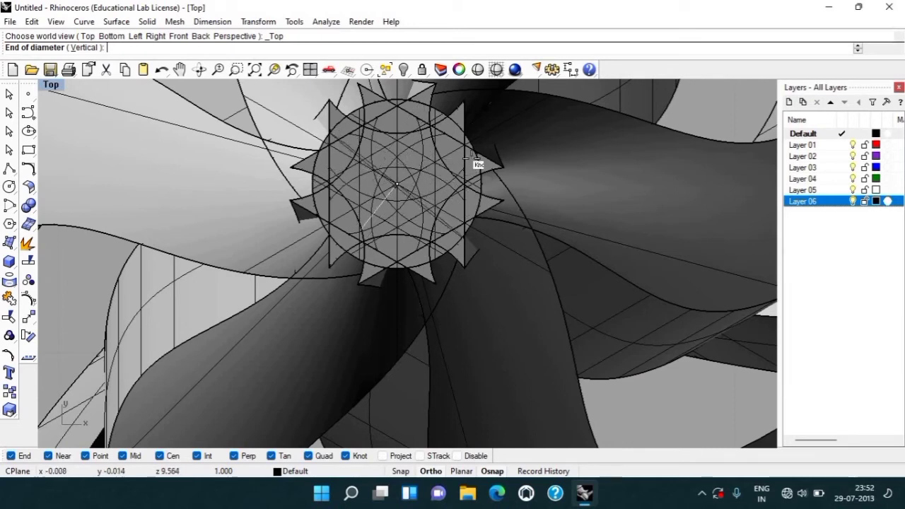
pyautogui.click(564, 173)
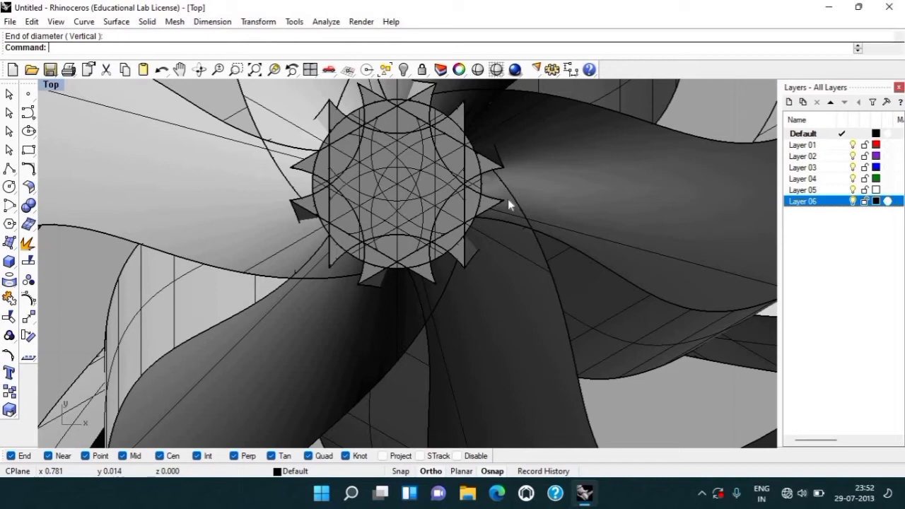
# Switch to the Front view.
pyautogui.scroll(-3, 508, 199)
pyautogui.write('F')
pyautogui.press('Return')
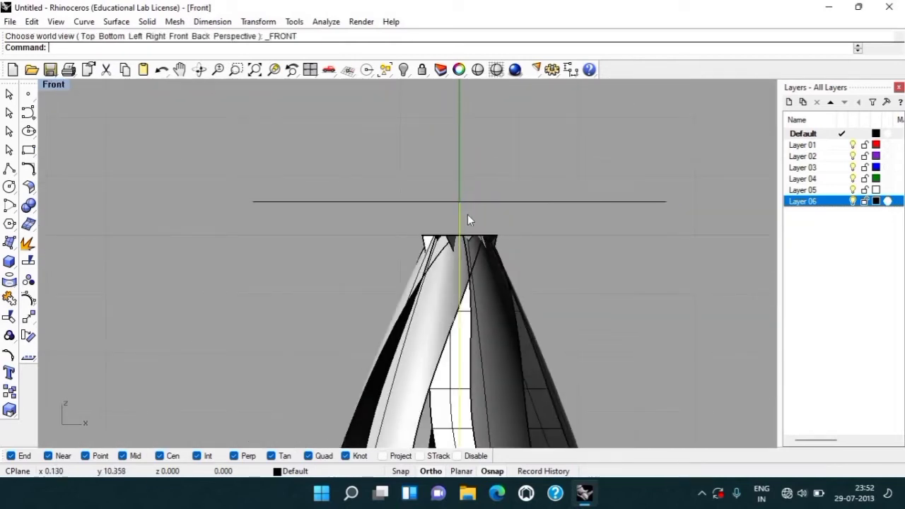
# Delete the horizontal curve above the vase and hide all six ribbon polysurfaces, keeping only the axis line.
pyautogui.click(566, 201)
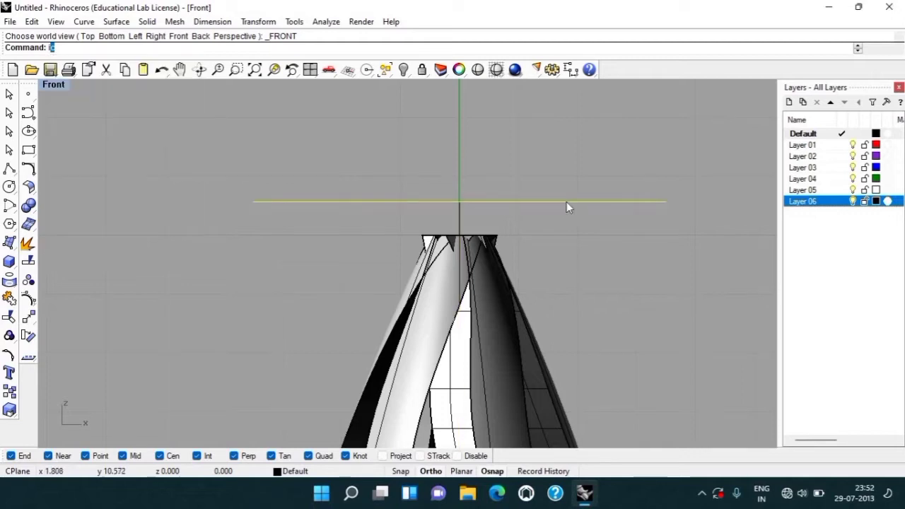
pyautogui.press('Delete')
pyautogui.click(460, 221)
pyautogui.write('Invert')
pyautogui.press('Return')
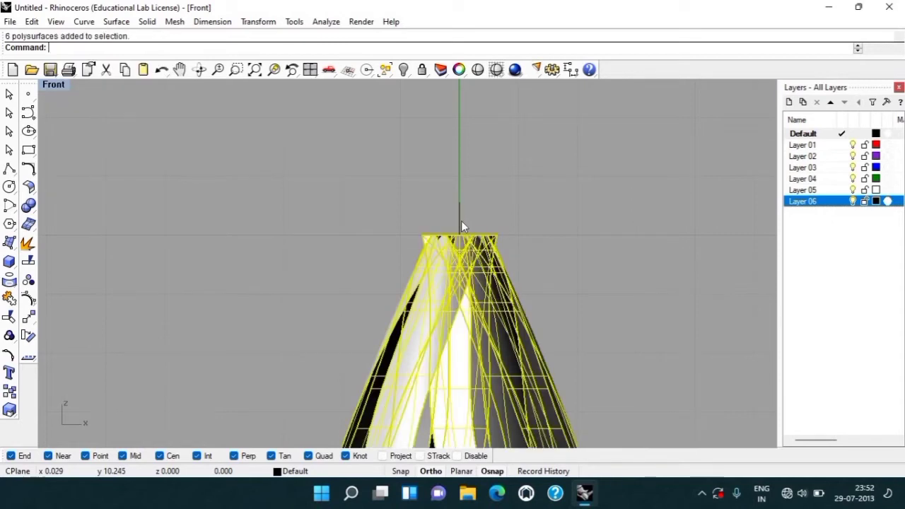
pyautogui.write('HIDE')
pyautogui.press('Return')
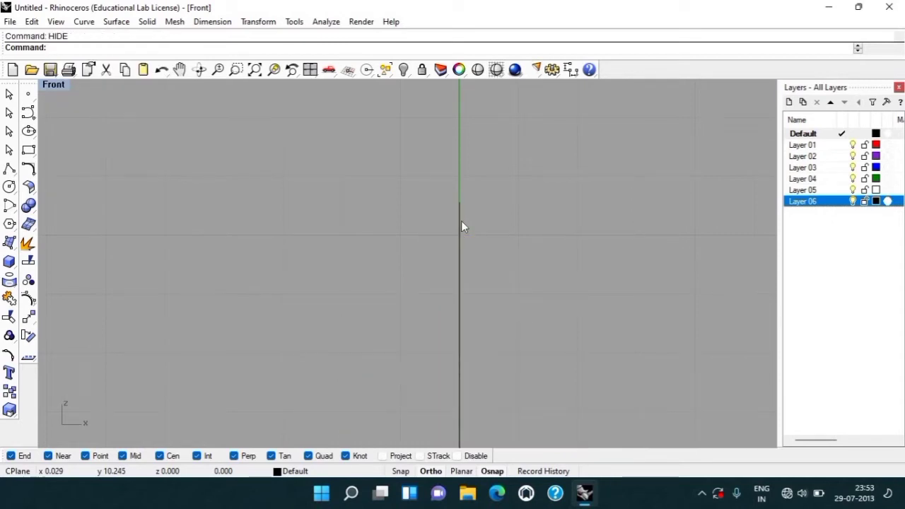
# Switch to the Top view and pan it slightly.
pyautogui.write('Top')
pyautogui.press('Return')
pyautogui.moveTo(462, 216); pyautogui.dragTo(442, 236, button='right')
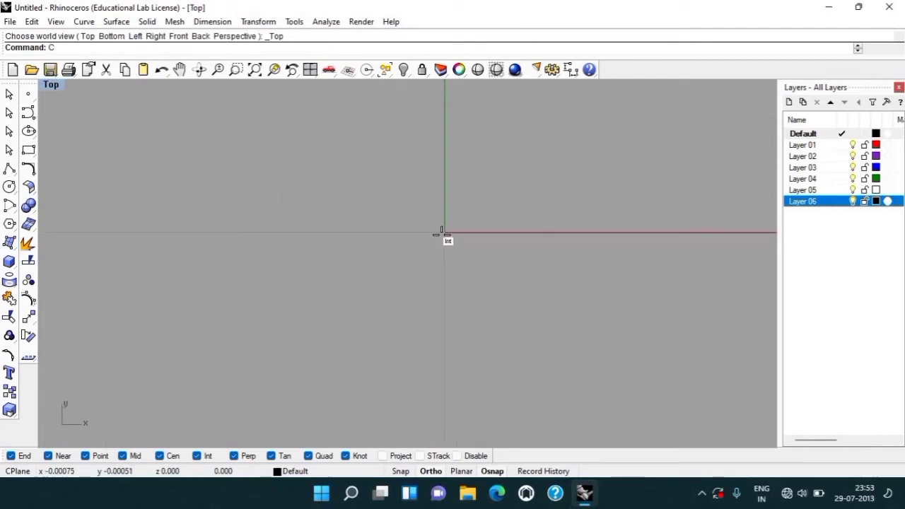
# Draw a circle of diameter 1 centred on the origin.
pyautogui.write('ircle')
pyautogui.press('Return')
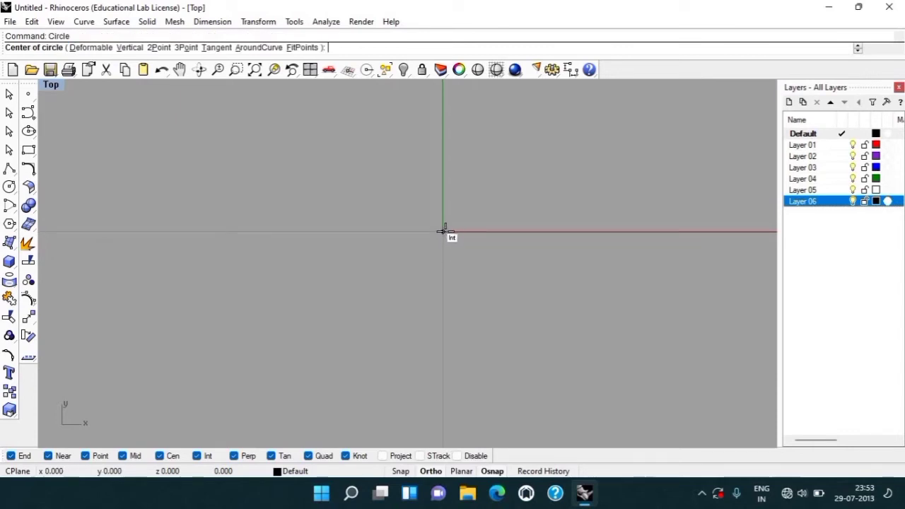
pyautogui.click(460, 221)
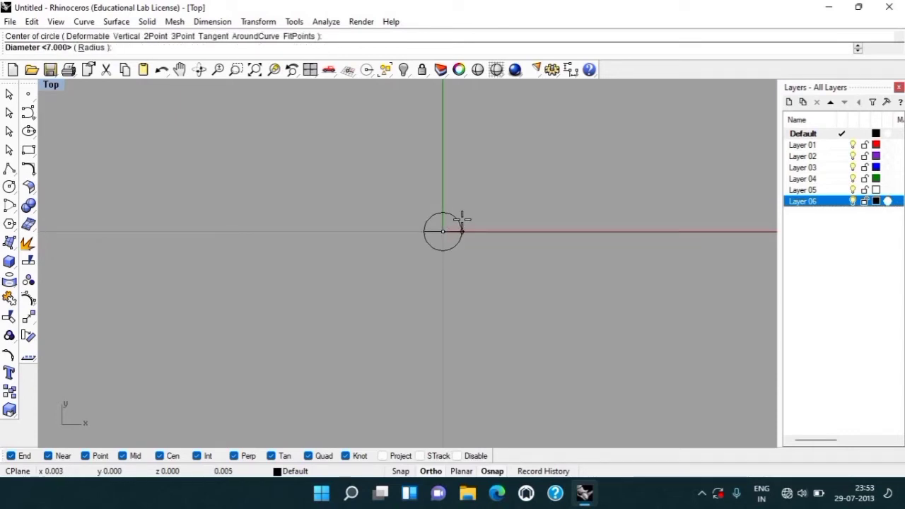
pyautogui.write('1')
pyautogui.press('Return')
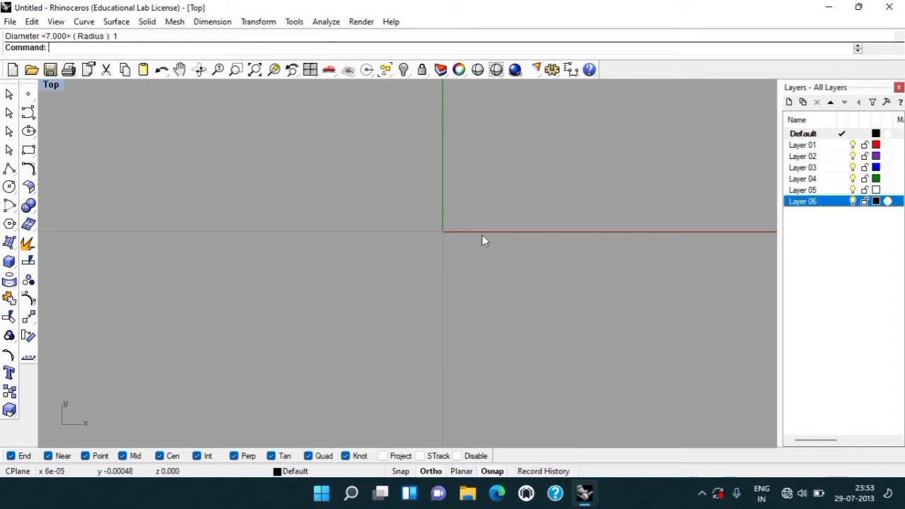
pyautogui.scroll(-5, 477, 232)
pyautogui.scroll(-3, 478, 232)
pyautogui.scroll(-2, 477, 232)
pyautogui.scroll(-2, 478, 232)
pyautogui.scroll(-2, 478, 231)
pyautogui.scroll(-1, 478, 232)
pyautogui.scroll(3, 479, 235)
# In the Front view, window-select the small circle and start moving it.
pyautogui.write('f')
pyautogui.press('Return')
pyautogui.moveTo(457, 225)
pyautogui.mouseDown(button='right')
pyautogui.moveTo(480, 263)
pyautogui.moveTo(454, 316)
pyautogui.mouseUp(button='right')
pyautogui.moveTo(419, 323); pyautogui.dragTo(499, 345)
pyautogui.moveTo(497, 323)
pyautogui.mouseDown(button='right')
pyautogui.moveTo(481, 306)
pyautogui.moveTo(460, 311)
pyautogui.mouseUp(button='right')
pyautogui.write('m')
pyautogui.press('Return')
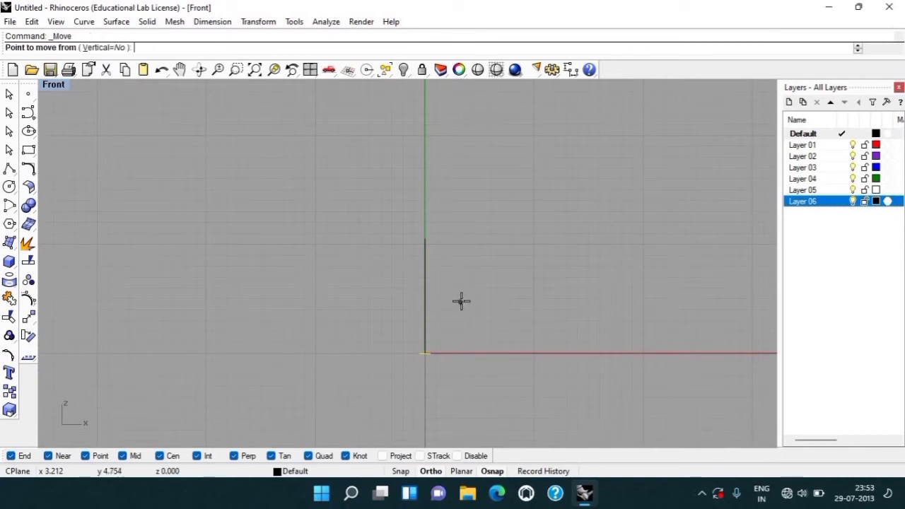
# Move the small circle up in two moves until it sits at the top of the axis line.
pyautogui.click(460, 301)
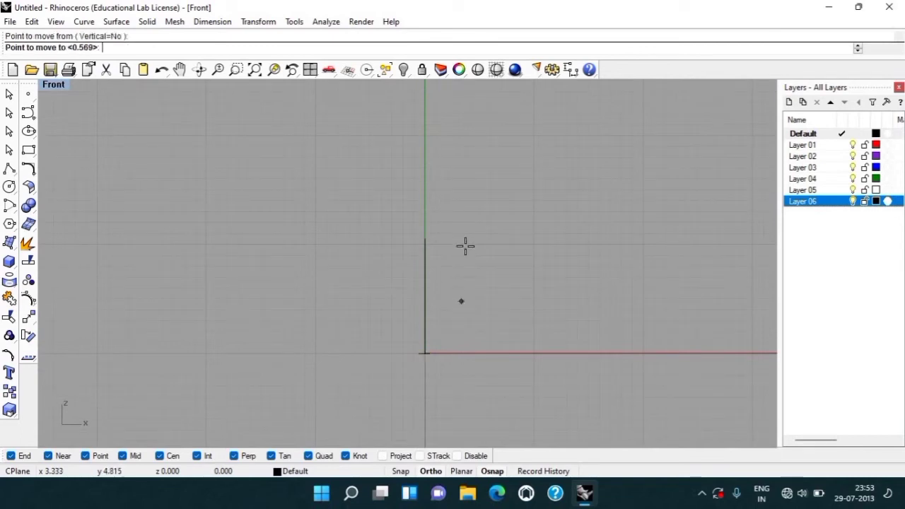
pyautogui.click(464, 186)
pyautogui.moveTo(405, 250)
pyautogui.mouseDown(button='right')
pyautogui.moveTo(468, 202)
pyautogui.moveTo(418, 257)
pyautogui.moveTo(419, 232)
pyautogui.mouseUp(button='right')
pyautogui.scroll(4, 419, 230)
pyautogui.scroll(4, 419, 230)
pyautogui.press('Return')
pyautogui.click(441, 171)
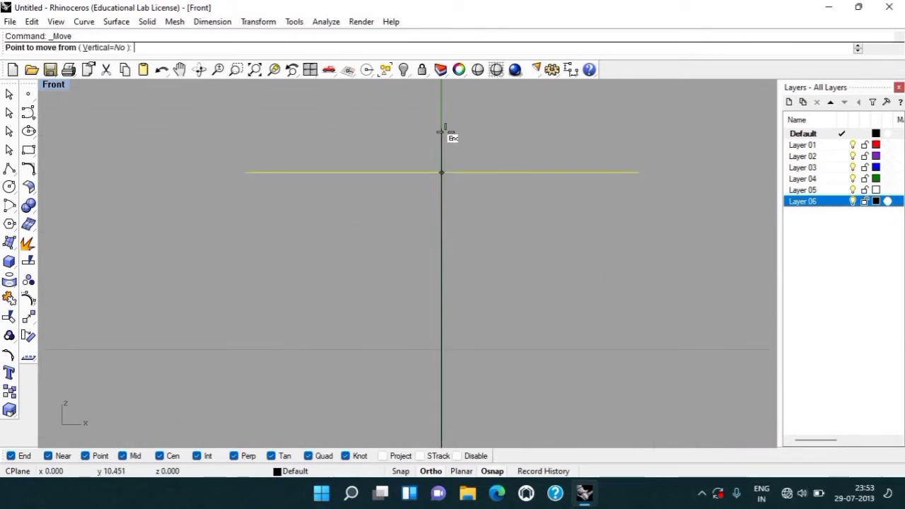
pyautogui.click(499, 129)
# Check the circle in Perspective, return to Front, and cancel a mistaken extra move.
pyautogui.moveTo(478, 200)
pyautogui.mouseDown(button='right')
pyautogui.moveTo(447, 216)
pyautogui.moveTo(513, 214)
pyautogui.moveTo(528, 194)
pyautogui.moveTo(494, 200)
pyautogui.moveTo(478, 278)
pyautogui.moveTo(464, 212)
pyautogui.moveTo(472, 200)
pyautogui.moveTo(479, 226)
pyautogui.moveTo(501, 198)
pyautogui.moveTo(460, 202)
pyautogui.moveTo(452, 228)
pyautogui.moveTo(441, 174)
pyautogui.mouseUp(button='right')
pyautogui.hotkey('ctrl', 'F2')
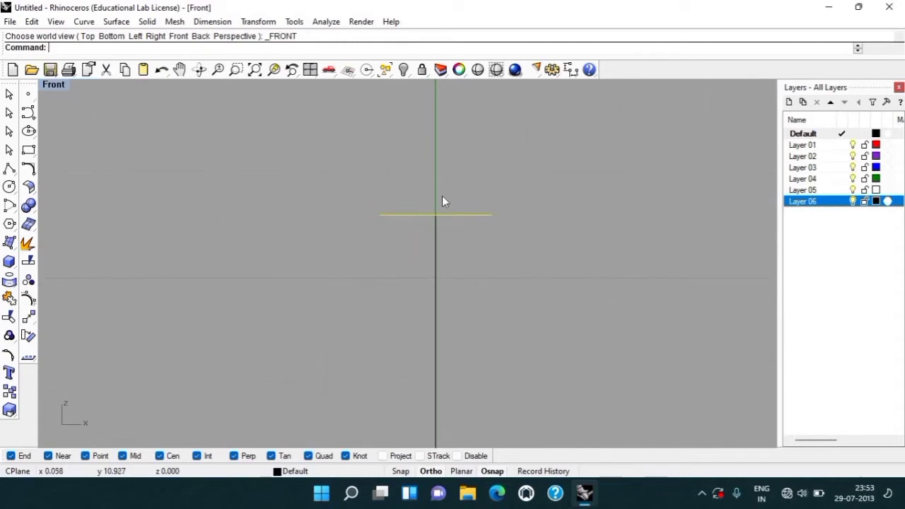
pyautogui.click(436, 243)
pyautogui.write('m')
pyautogui.press('Return')
pyautogui.click(548, 256)
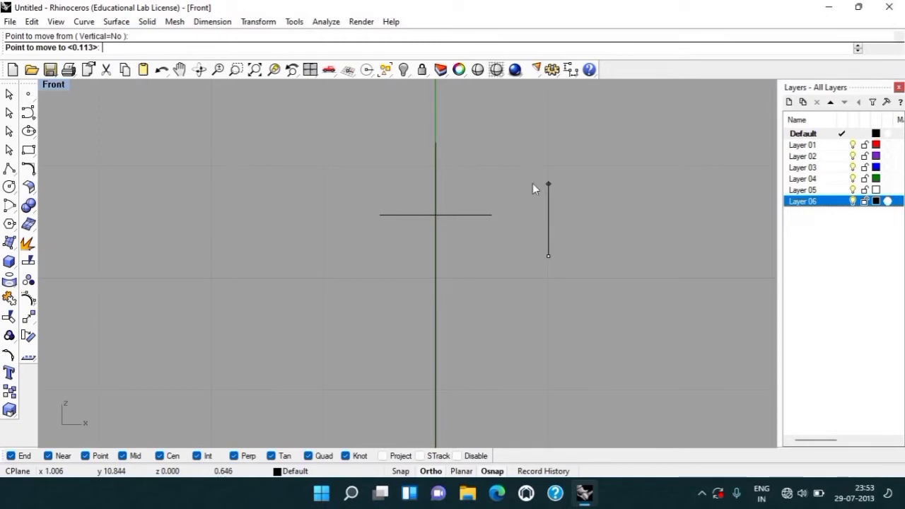
pyautogui.press('Escape')
pyautogui.press('Right')
pyautogui.press('Up')
# Draw a slanted line from the axis line's top end to the horizontal line's right end.
pyautogui.write('line')
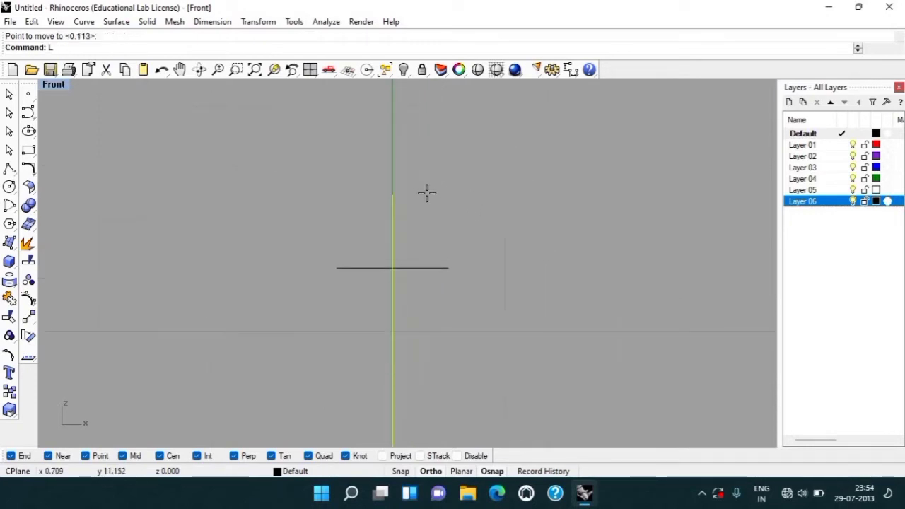
pyautogui.press('Return')
pyautogui.click(393, 195)
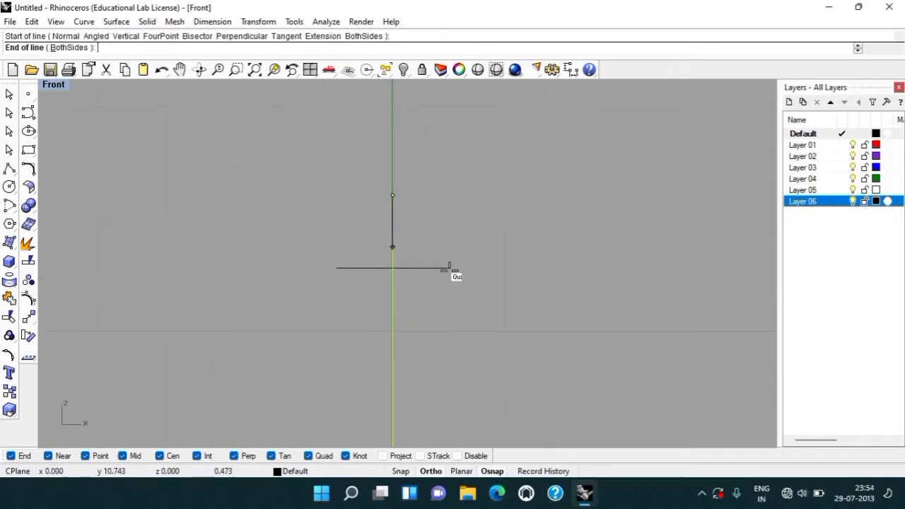
pyautogui.click(449, 269)
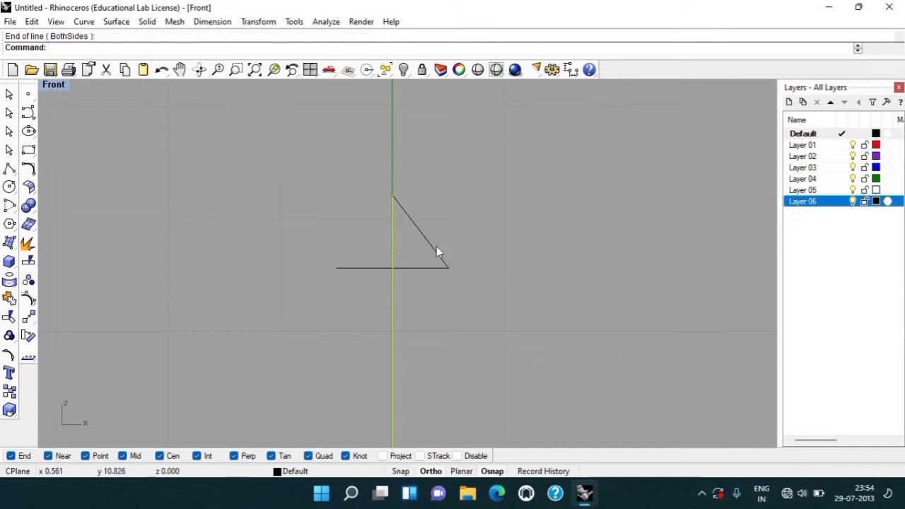
# Mirror the slanted line about the vertical axis to complete the triangle.
pyautogui.click(432, 249)
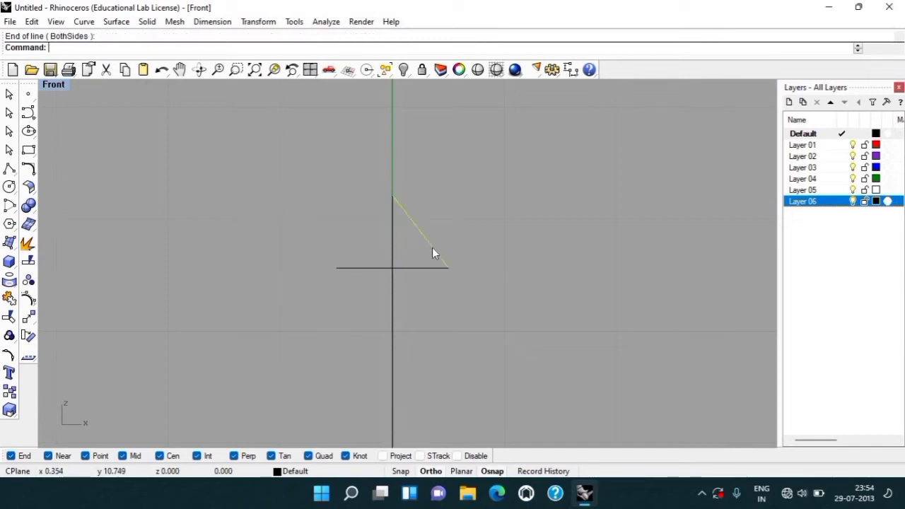
pyautogui.write('mi')
pyautogui.press('Return')
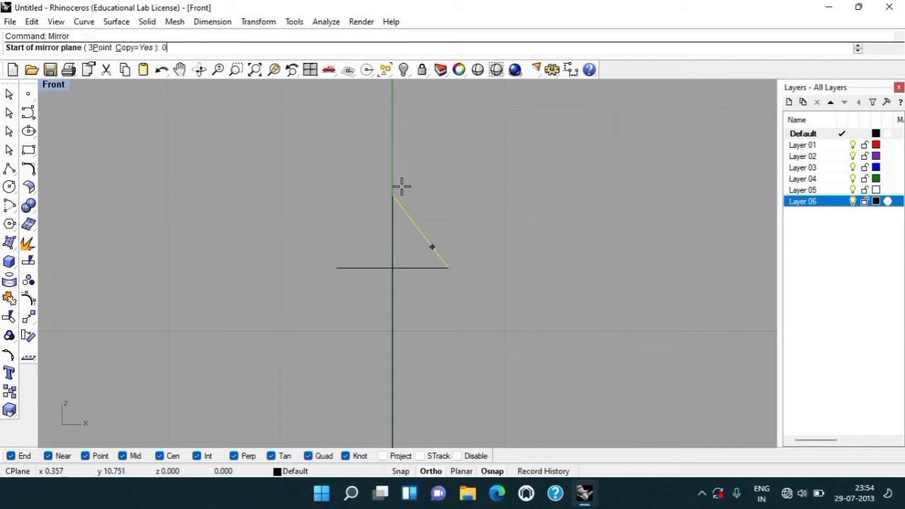
pyautogui.press('Return')
pyautogui.click(390, 163)
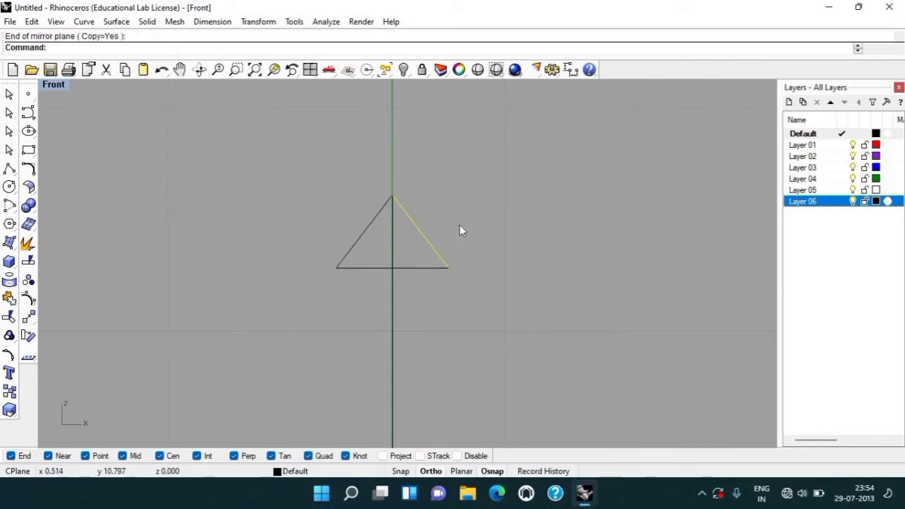
# Sweep2 along both diagonal rails with the bottom line as section to form a cone surface.
pyautogui.press('Escape')
pyautogui.click(359, 237)
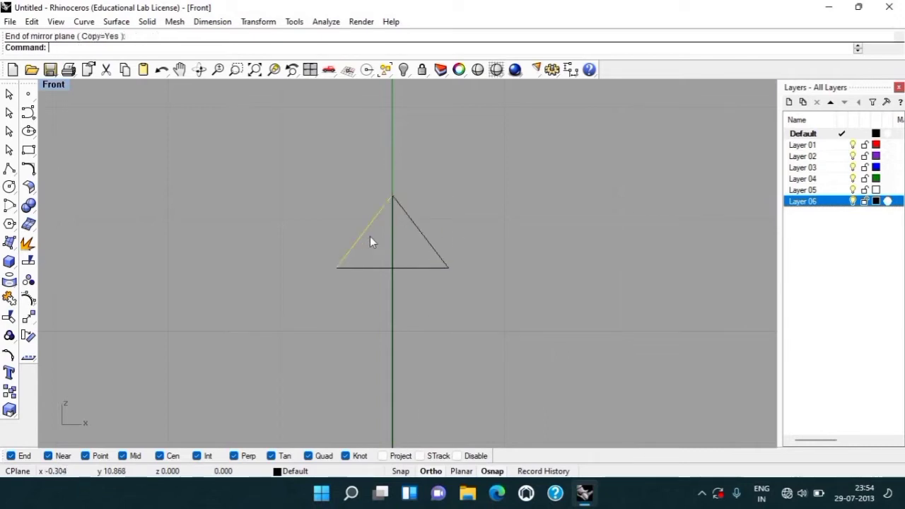
pyautogui.keyDown('shift'); pyautogui.click(418, 233); pyautogui.keyUp('shift')
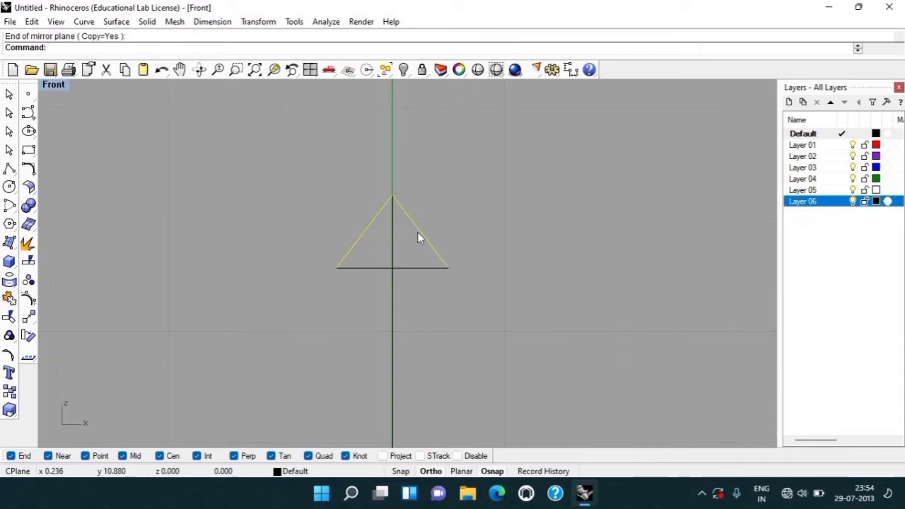
pyautogui.write('SW2')
pyautogui.press('Return')
pyautogui.click(416, 267)
pyautogui.press('Return')
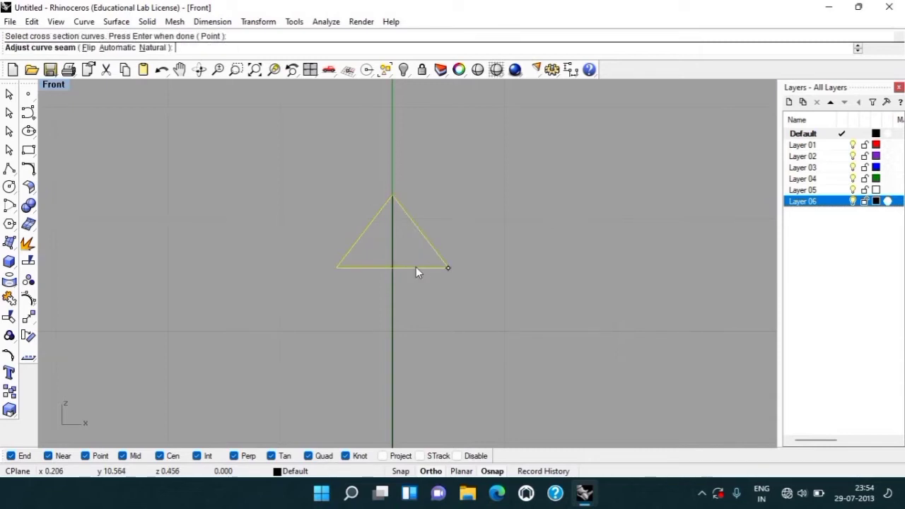
pyautogui.press('Return')
pyautogui.press('Return')
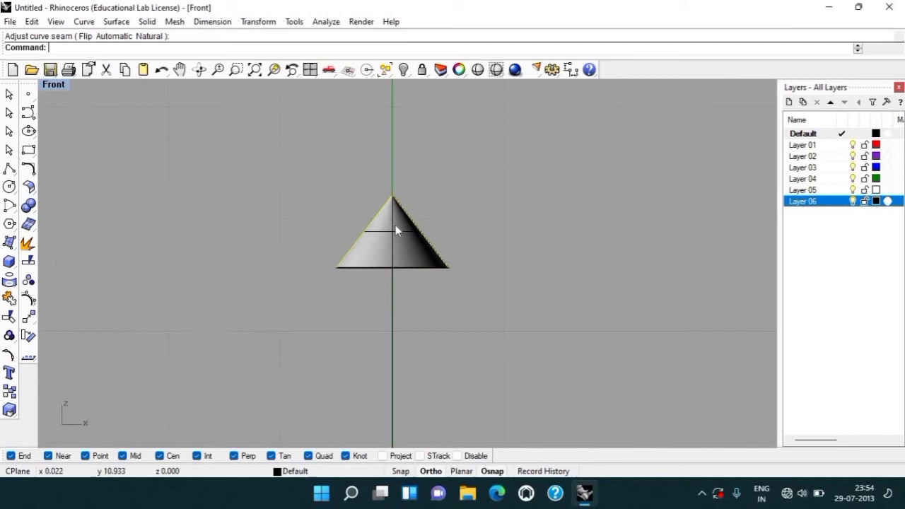
pyautogui.hotkey('ctrl', 'F4')
pyautogui.moveTo(464, 284)
pyautogui.mouseDown(button='right')
pyautogui.moveTo(445, 93)
pyautogui.moveTo(529, 179)
pyautogui.moveTo(485, 202)
pyautogui.moveTo(448, 259)
pyautogui.moveTo(432, 154)
pyautogui.mouseUp(button='right')
# Try a solid offset of the cone surface, then undo it.
pyautogui.click(405, 259)
pyautogui.press('Down')
pyautogui.press('Down')
pyautogui.press('Down')
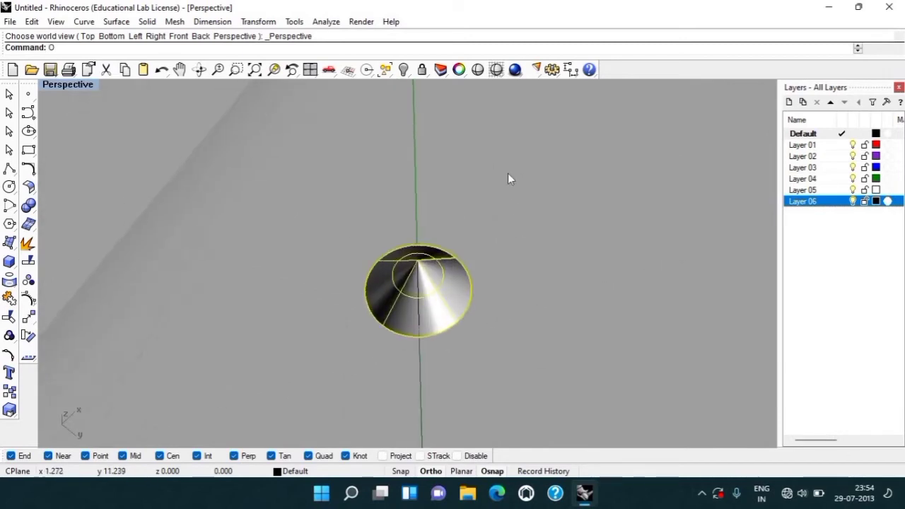
pyautogui.press('Return')
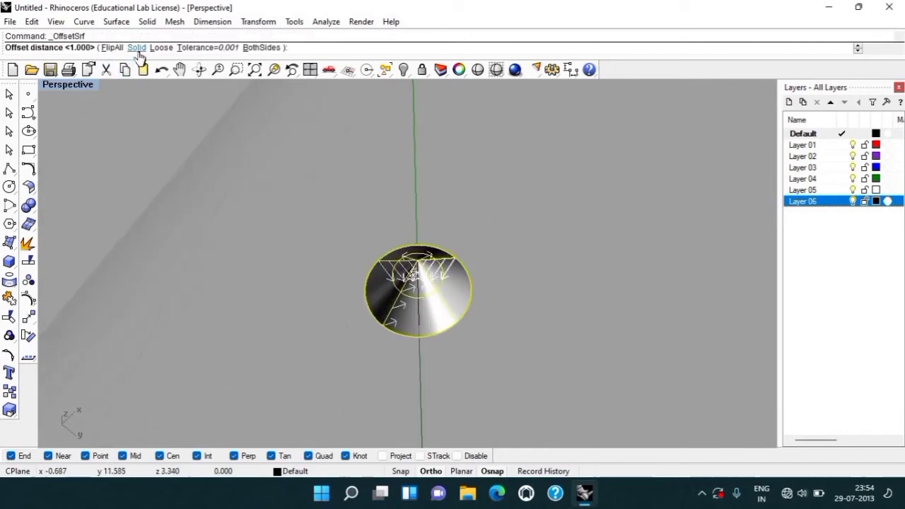
pyautogui.click(137, 47)
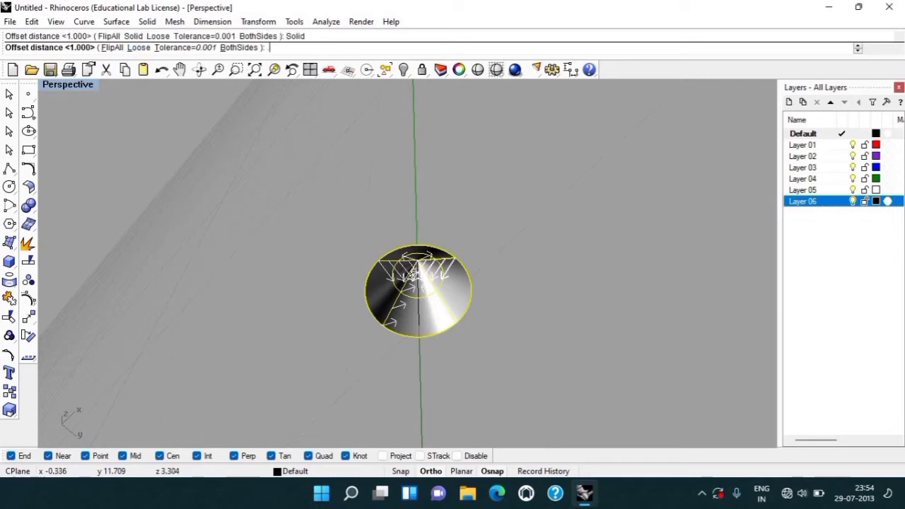
pyautogui.write('6')
pyautogui.press('Return')
pyautogui.moveTo(506, 269)
pyautogui.mouseDown(button='right')
pyautogui.moveTo(525, 313)
pyautogui.moveTo(523, 263)
pyautogui.mouseUp(button='right')
pyautogui.click(522, 255)
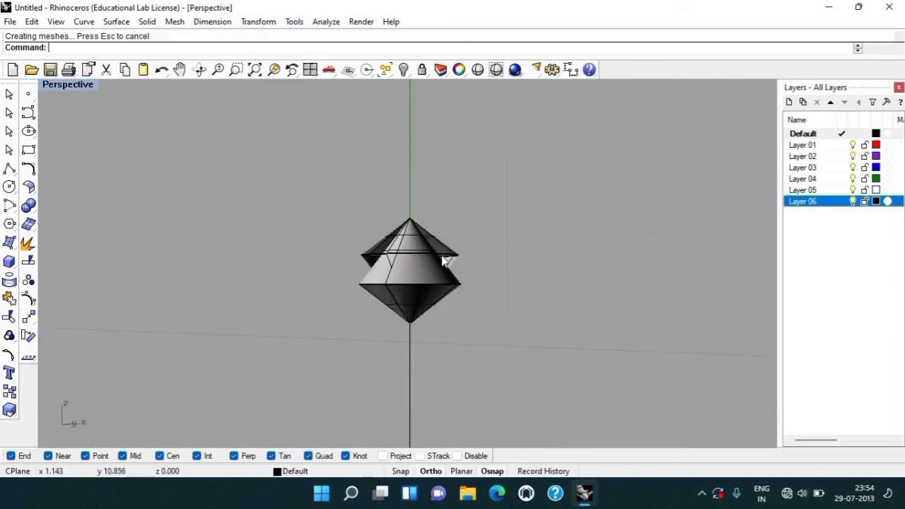
pyautogui.scroll(2, 411, 248)
pyautogui.hotkey('ctrl', 'z')
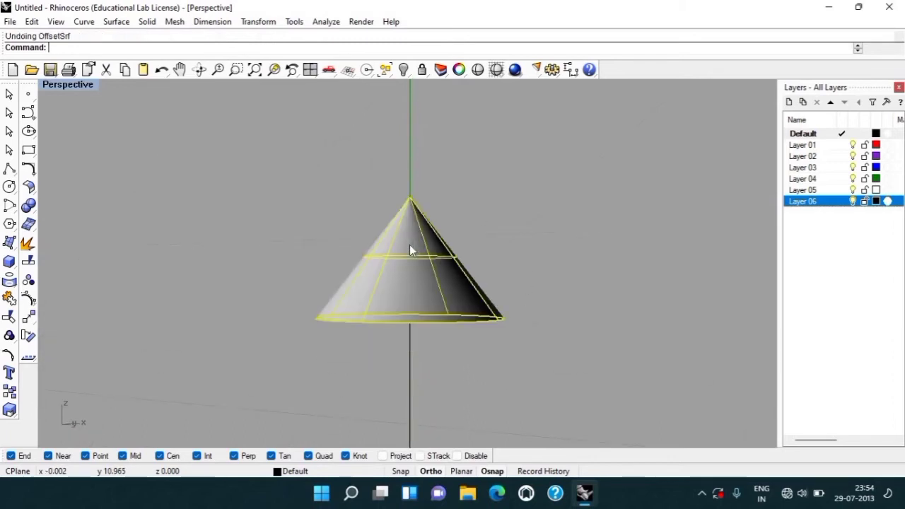
# Offset the cone surface 0.6 units to both sides.
pyautogui.moveTo(403, 232); pyautogui.dragTo(446, 262, button='right')
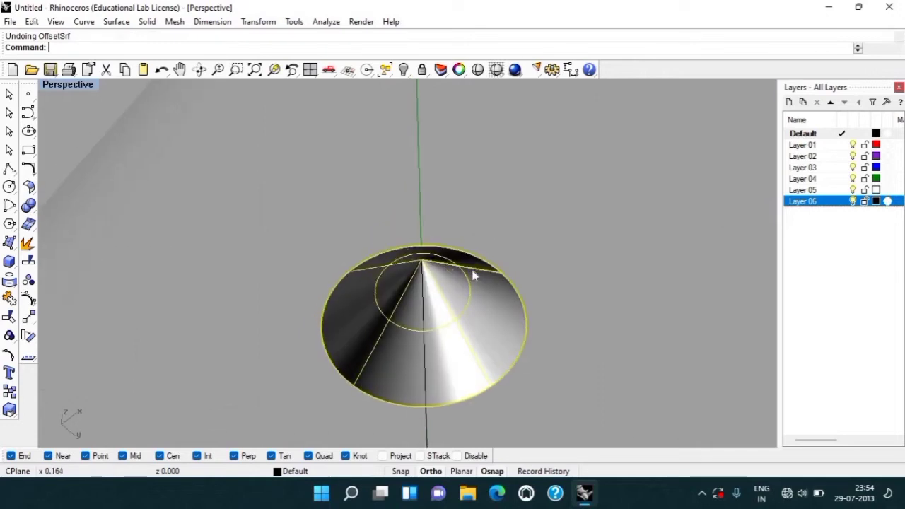
pyautogui.click(474, 271)
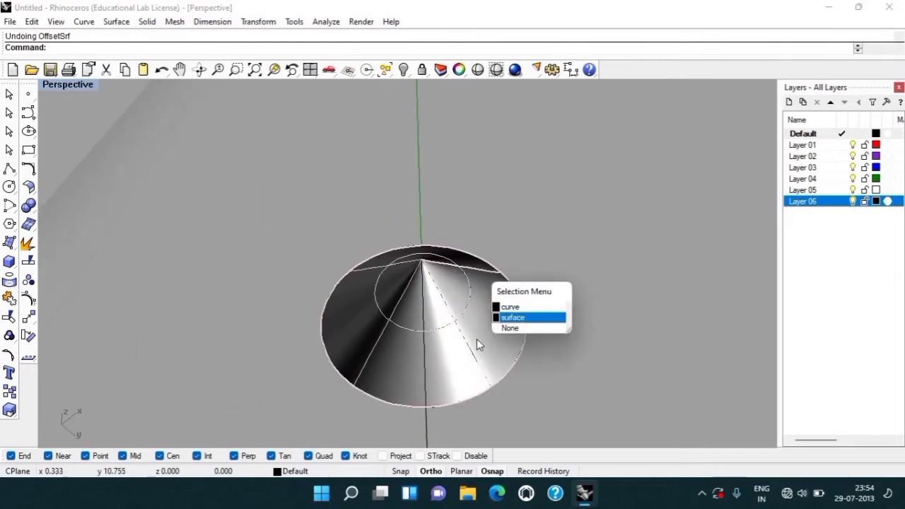
pyautogui.click(507, 313)
pyautogui.moveTo(609, 299); pyautogui.dragTo(426, 174, button='right')
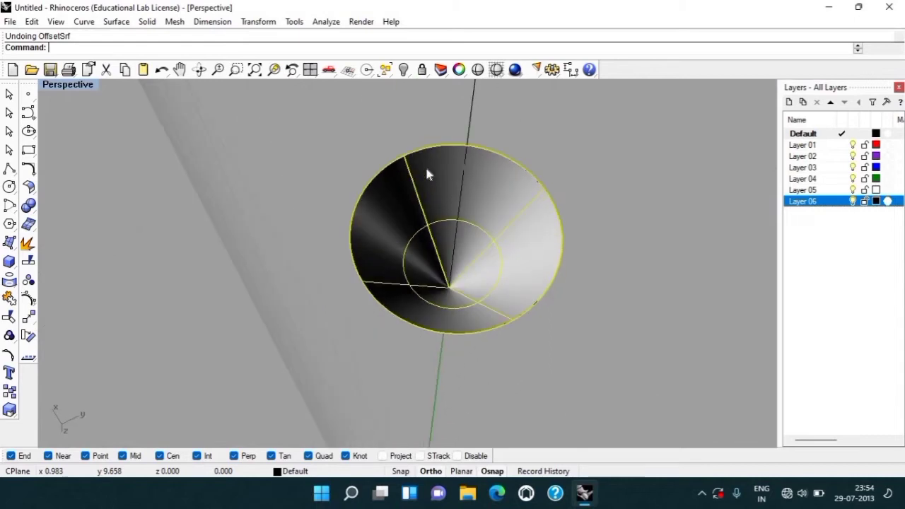
pyautogui.click(427, 48)
pyautogui.write('Of')
pyautogui.press('Return')
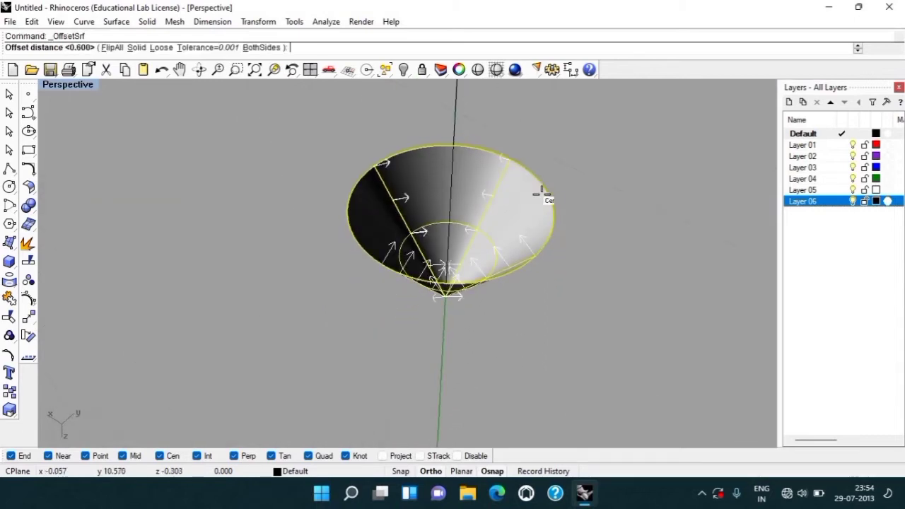
pyautogui.moveTo(587, 195); pyautogui.dragTo(280, 169, button='right')
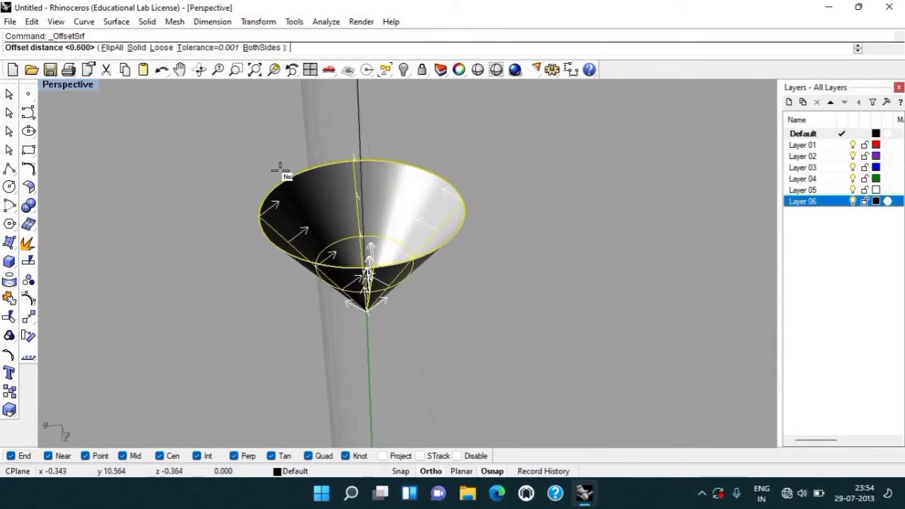
pyautogui.click(261, 48)
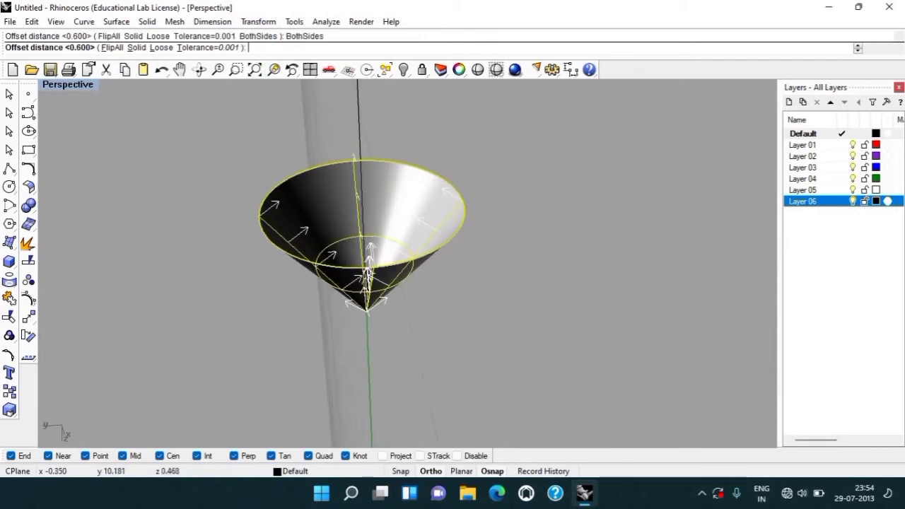
pyautogui.write('.4')
pyautogui.rightClick(445, 101)
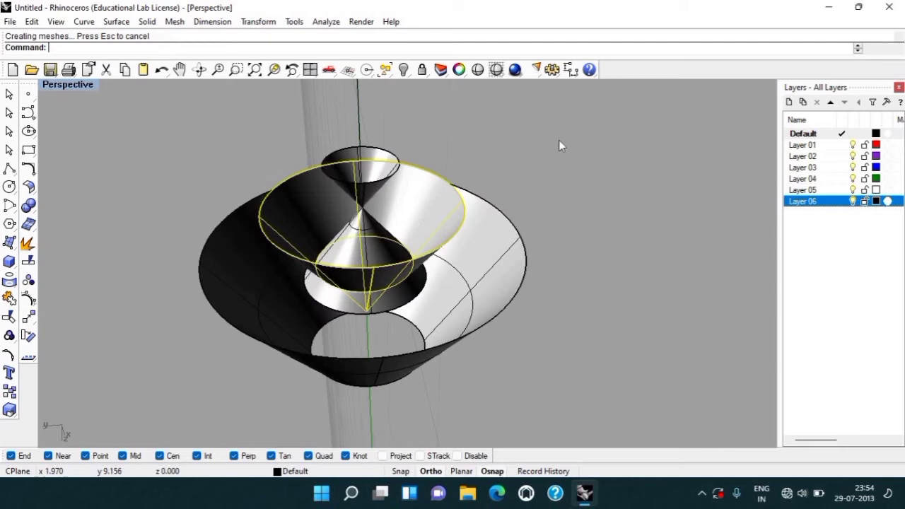
# Delete the inner offset cone surface.
pyautogui.click(444, 212)
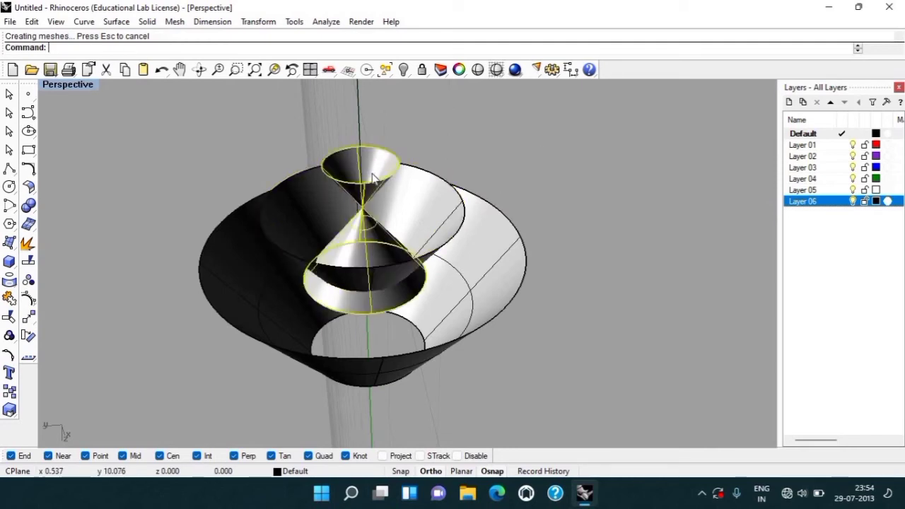
pyautogui.press('Delete')
pyautogui.moveTo(542, 271)
pyautogui.mouseDown(button='right')
pyautogui.moveTo(265, 91)
pyautogui.moveTo(403, 101)
pyautogui.moveTo(420, 149)
pyautogui.moveTo(424, 292)
pyautogui.moveTo(375, 127)
pyautogui.moveTo(355, 376)
pyautogui.moveTo(409, 431)
pyautogui.moveTo(452, 101)
pyautogui.moveTo(448, 113)
pyautogui.moveTo(347, 137)
pyautogui.moveTo(343, 101)
pyautogui.moveTo(342, 427)
pyautogui.moveTo(448, 419)
pyautogui.mouseUp(button='right')
# Draw a line from the inner cone's rim to the outer cone's rim.
pyautogui.write('l')
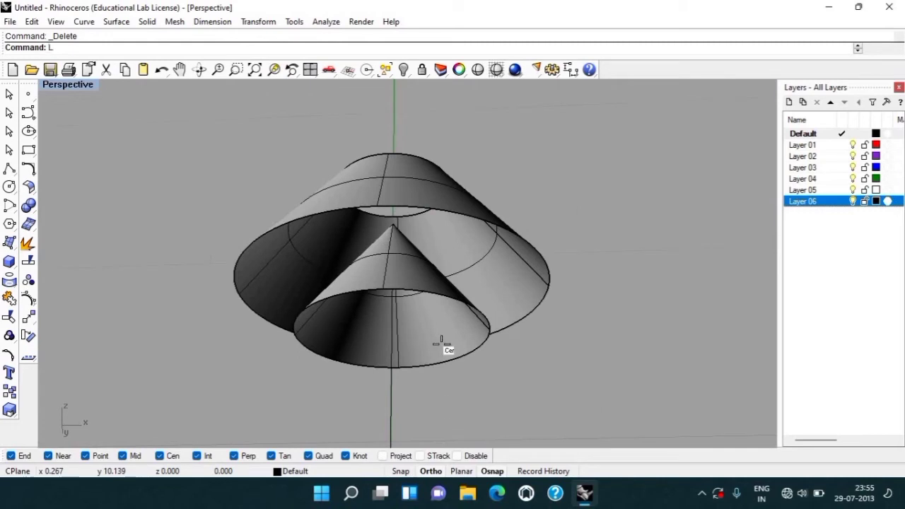
pyautogui.press('Return')
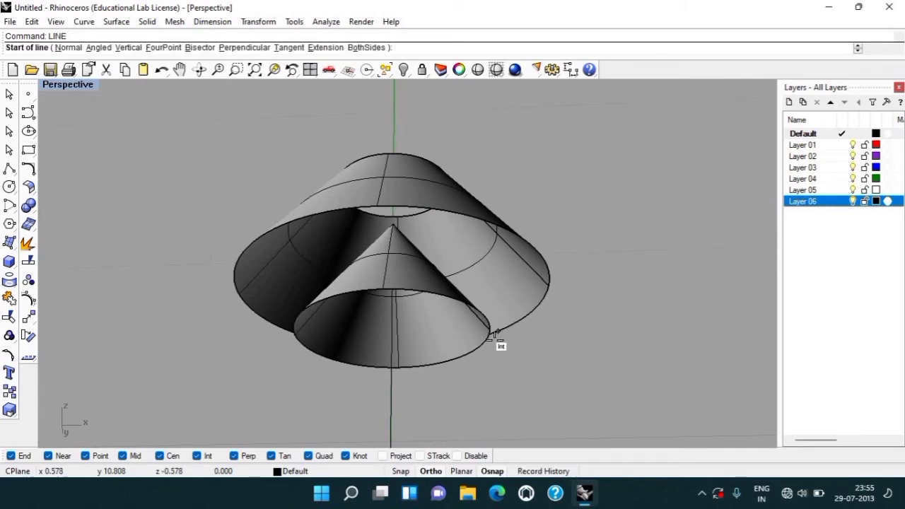
pyautogui.moveTo(482, 386); pyautogui.dragTo(504, 285, button='right')
pyautogui.click(497, 302)
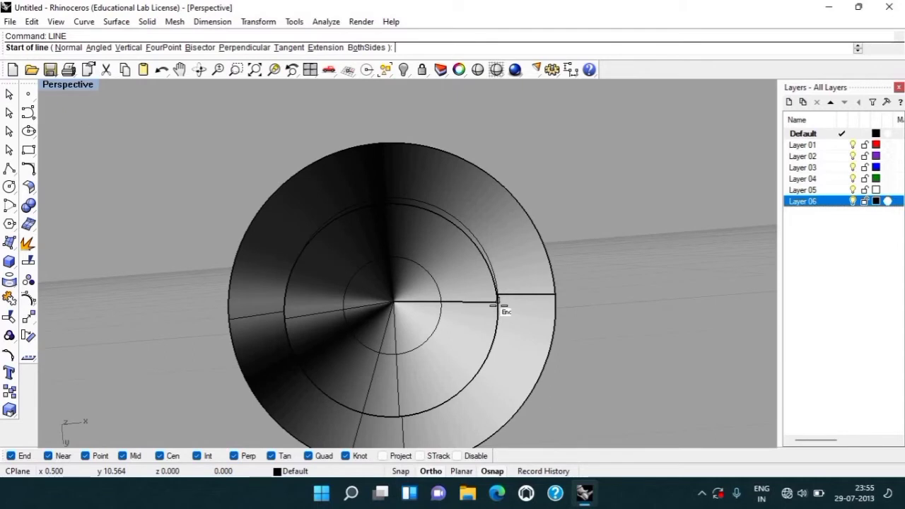
pyautogui.click(558, 293)
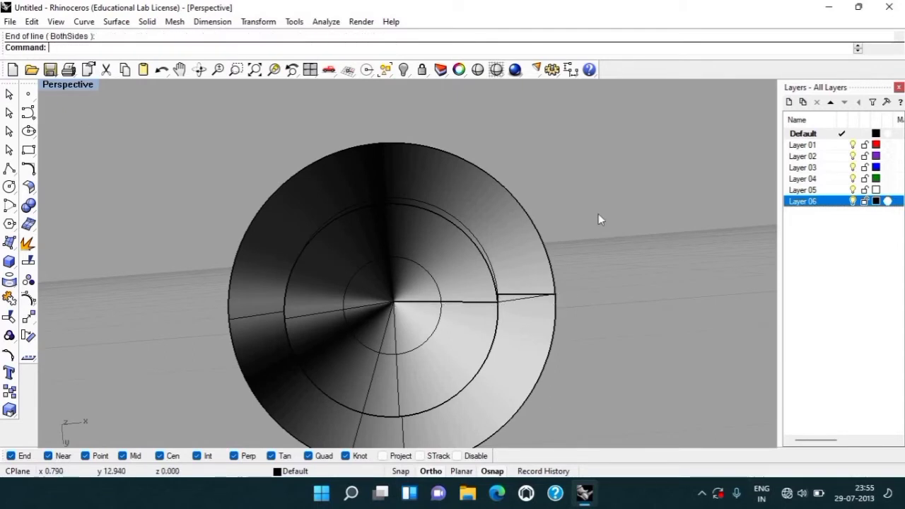
# Select the larger outer cone and lock it.
pyautogui.moveTo(624, 432); pyautogui.dragTo(560, 175, button='right')
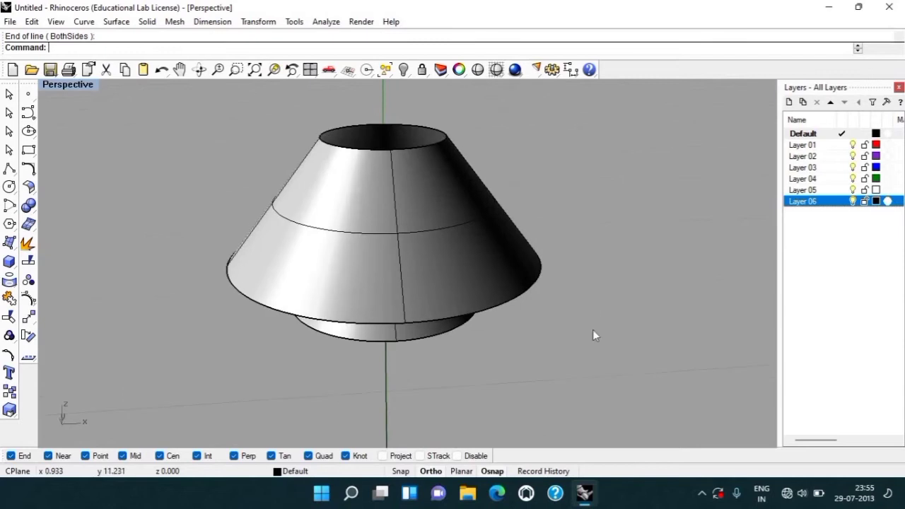
pyautogui.moveTo(592, 331); pyautogui.dragTo(372, 258, button='right')
pyautogui.scroll(3, 375, 227)
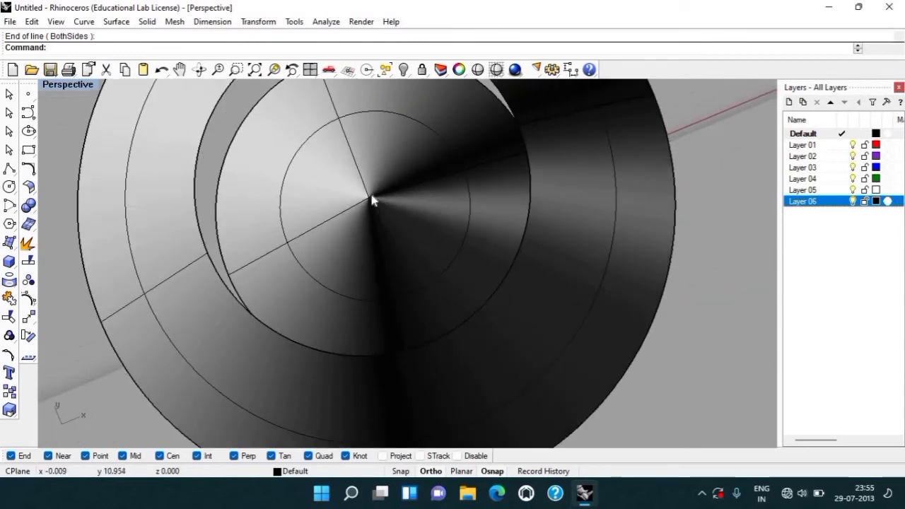
pyautogui.scroll(2, 371, 195)
pyautogui.click(369, 190)
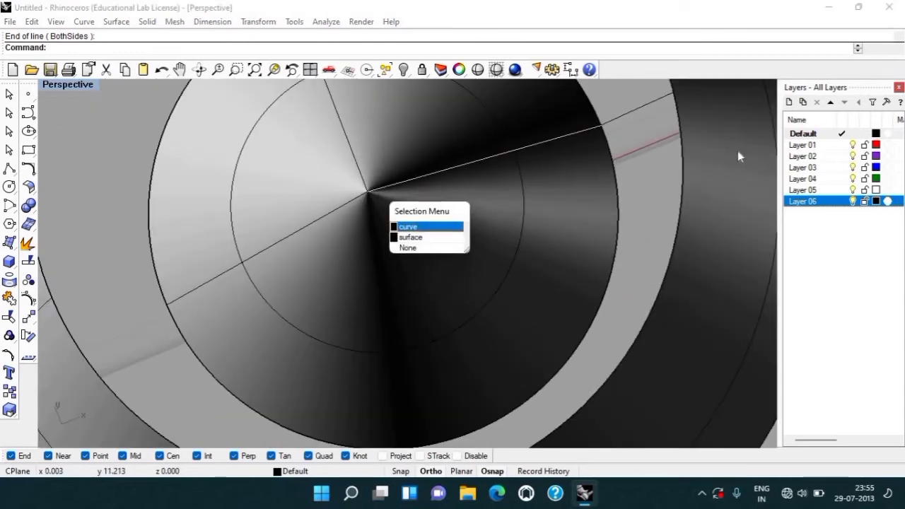
pyautogui.scroll(-2, 615, 136)
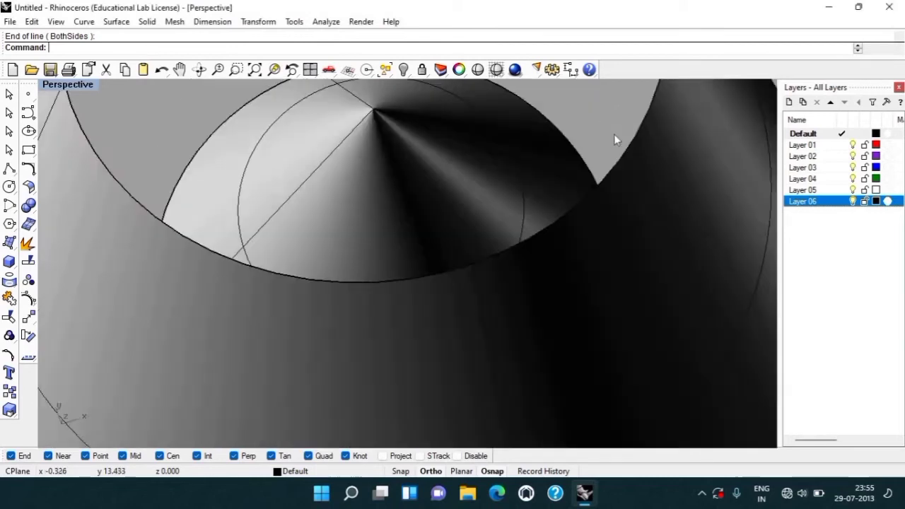
pyautogui.scroll(-3, 608, 145)
pyautogui.scroll(-2, 606, 152)
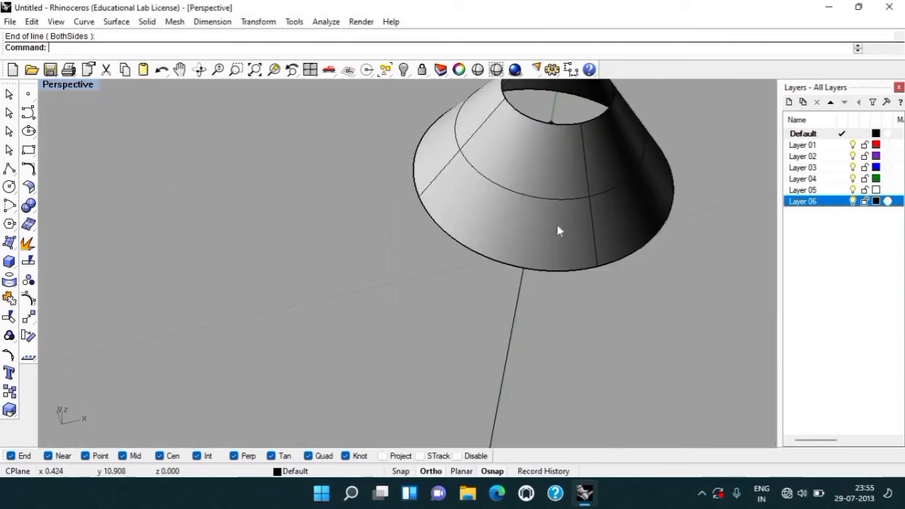
pyautogui.moveTo(556, 282); pyautogui.dragTo(554, 271, button='right')
pyautogui.click(554, 272)
pyautogui.write('LOCK')
pyautogui.press('Return')
# Select the cone's curves near its top from among the overlapping objects.
pyautogui.moveTo(563, 202); pyautogui.dragTo(560, 170, button='right')
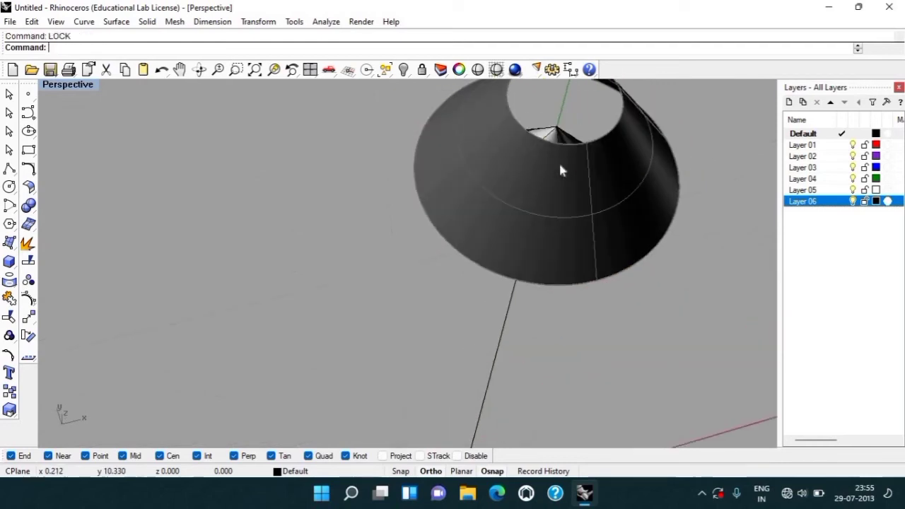
pyautogui.scroll(2, 560, 169)
pyautogui.click(560, 126)
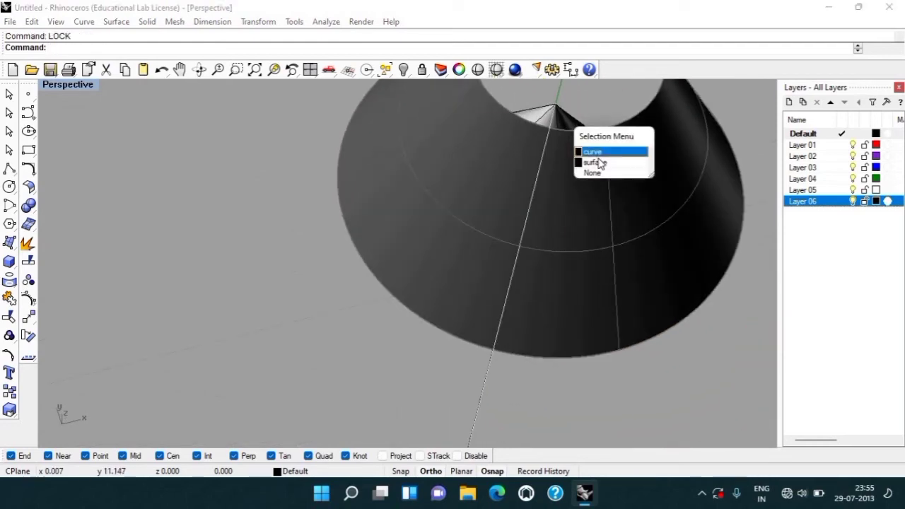
pyautogui.click(598, 162)
# In Front view, draw a horizontal cut plane across the triangle near the cone's apex.
pyautogui.write('F')
pyautogui.press('Return')
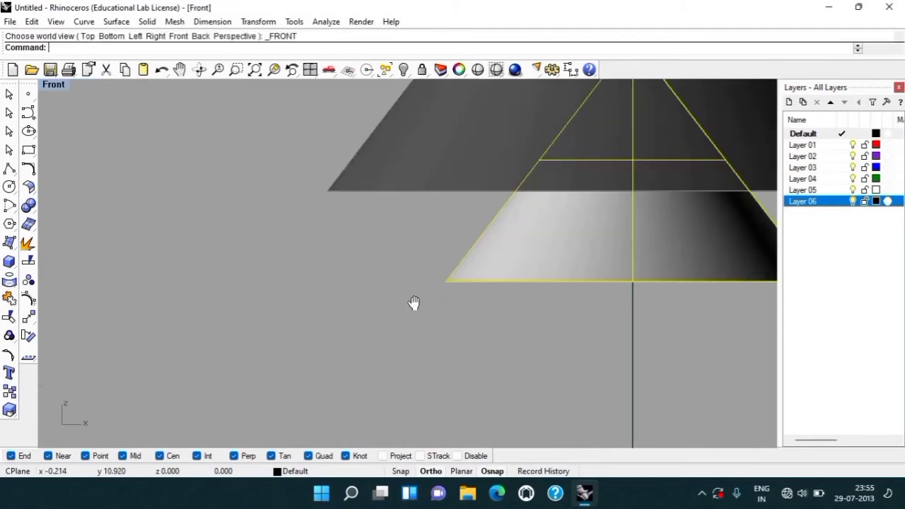
pyautogui.scroll(-2, 413, 302)
pyautogui.scroll(1, 399, 284)
pyautogui.scroll(1, 400, 282)
pyautogui.write('cutplane')
pyautogui.press('Return')
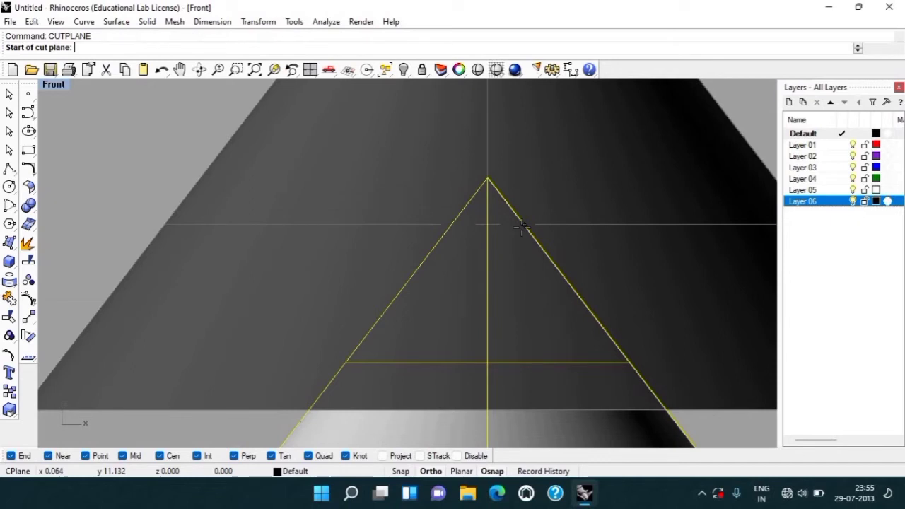
pyautogui.click(521, 227)
pyautogui.click(664, 208)
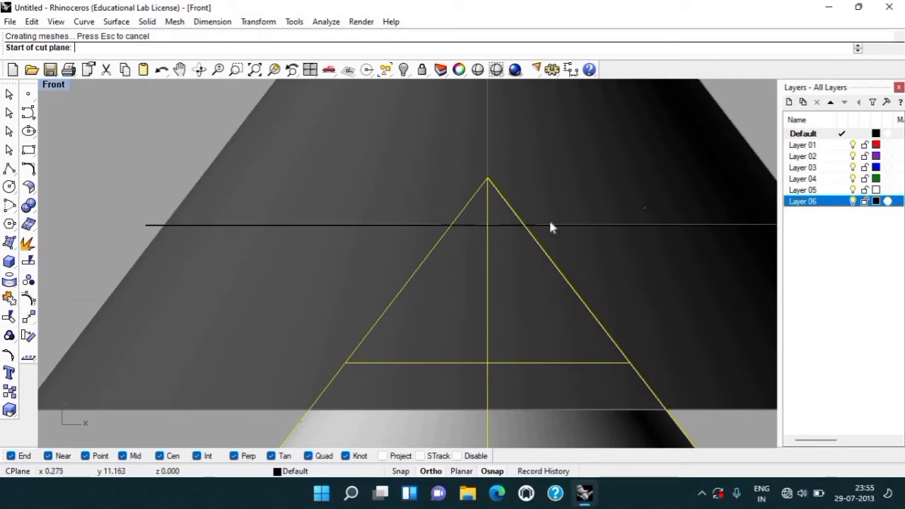
# Split the triangle with the cut line and delete the small top tip piece.
pyautogui.scroll(-2, 539, 226)
pyautogui.scroll(-1, 539, 226)
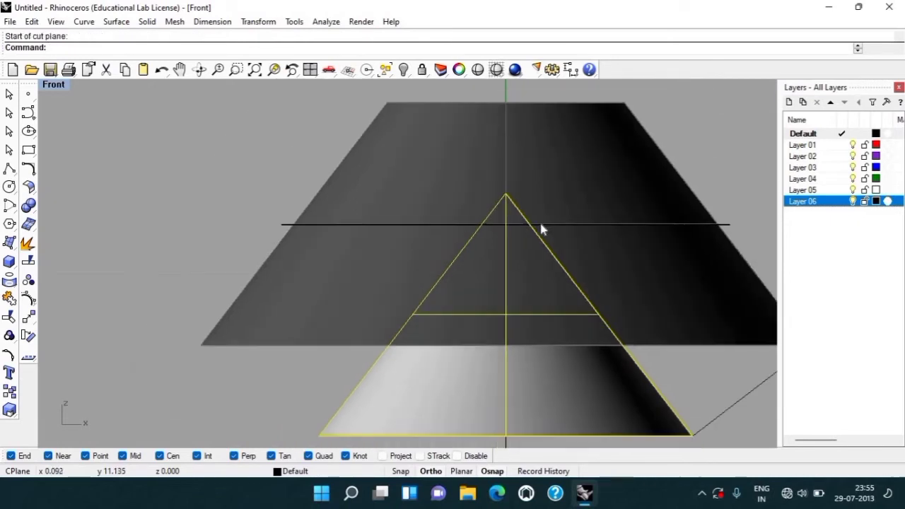
pyautogui.write('SS')
pyautogui.press('Return')
pyautogui.click(540, 225)
pyautogui.press('Return')
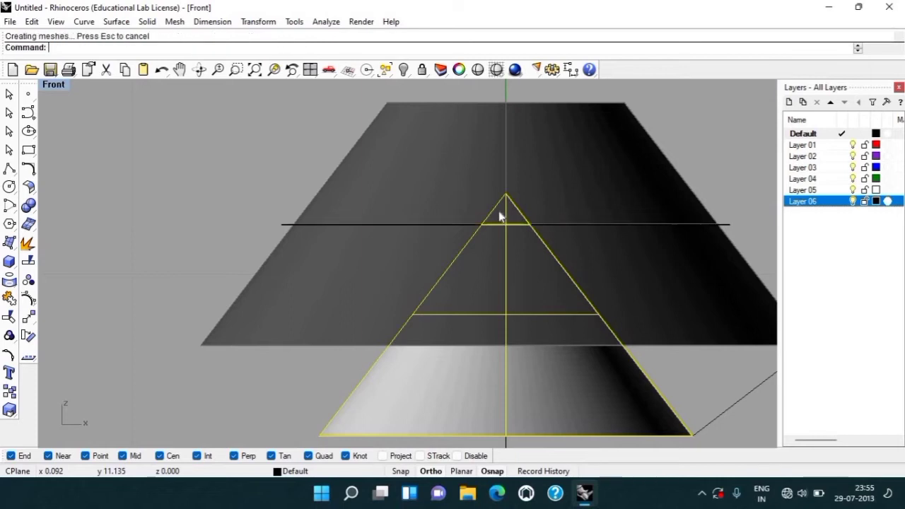
pyautogui.click(500, 215)
pyautogui.press('Delete')
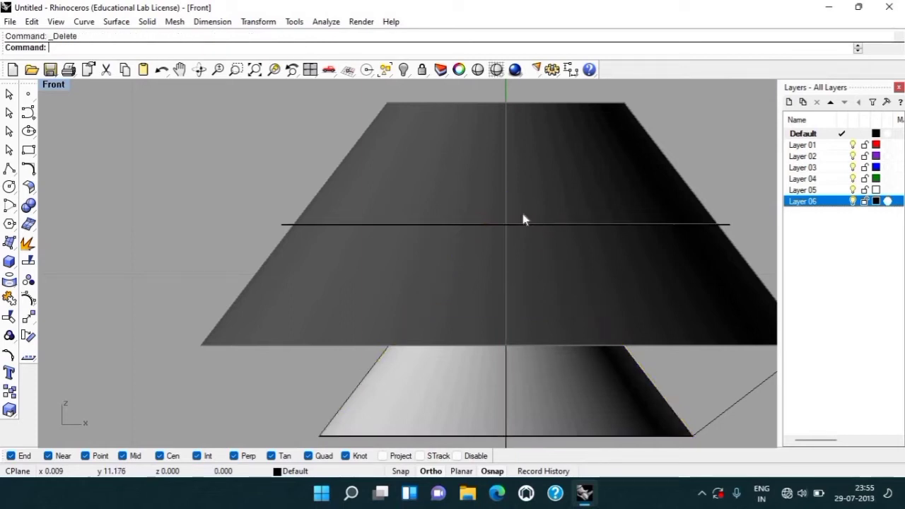
pyautogui.hotkey('ctrl', 'F4')
pyautogui.moveTo(516, 307); pyautogui.dragTo(519, 235, button='right')
# Delete the horizontal cutting plane.
pyautogui.click(519, 234)
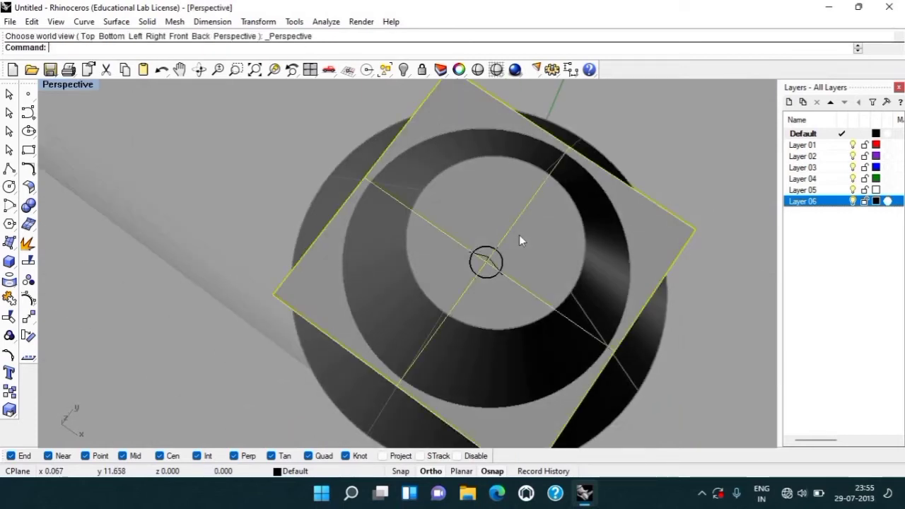
pyautogui.press('Delete')
pyautogui.scroll(3, 504, 241)
pyautogui.scroll(-3, 505, 326)
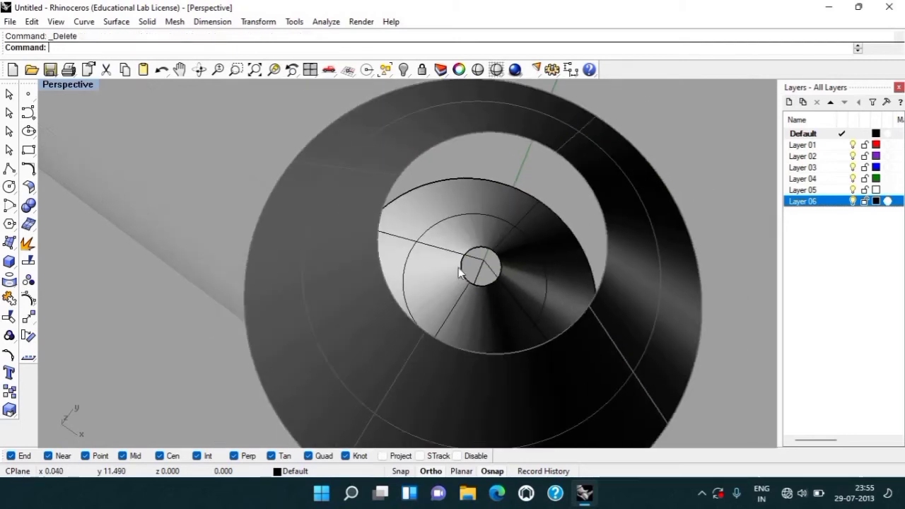
pyautogui.moveTo(513, 326); pyautogui.dragTo(547, 253, button='right')
# Draw a line from the cone's centre out to its outer rim.
pyautogui.write('line')
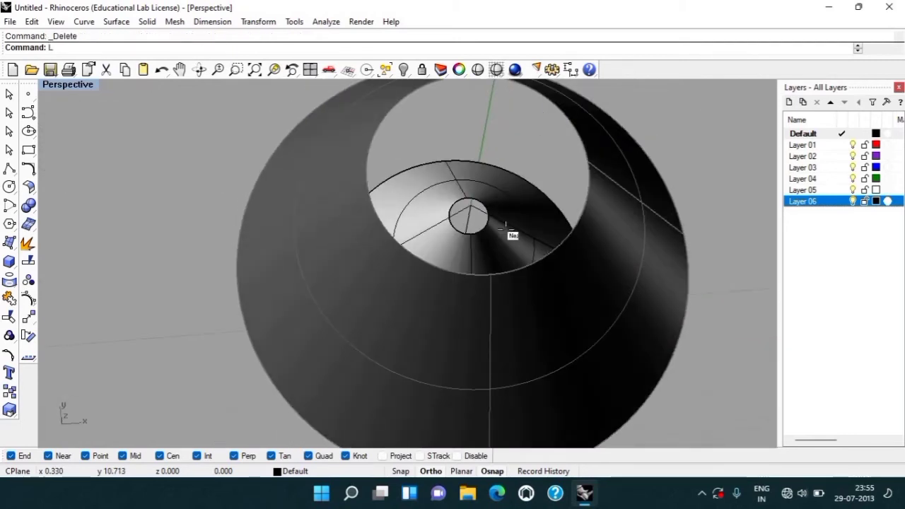
pyautogui.press('Return')
pyautogui.click(488, 212)
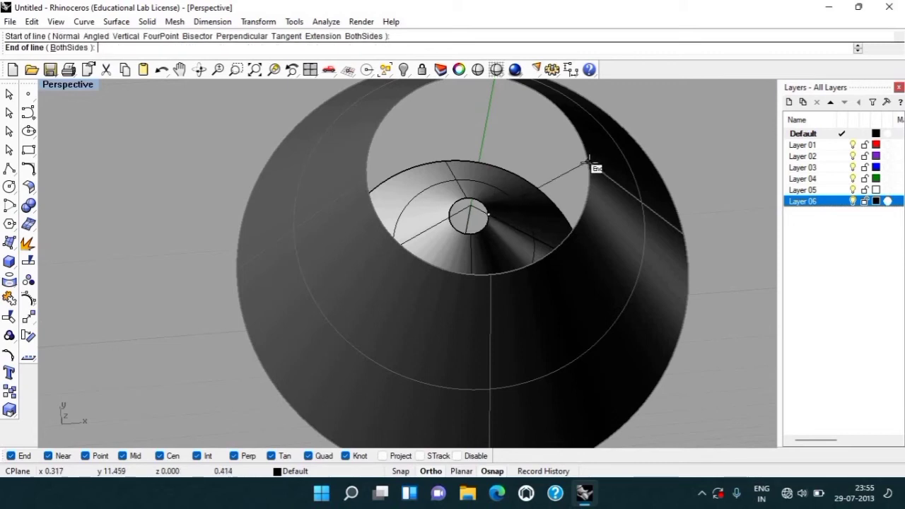
pyautogui.scroll(2, 588, 162)
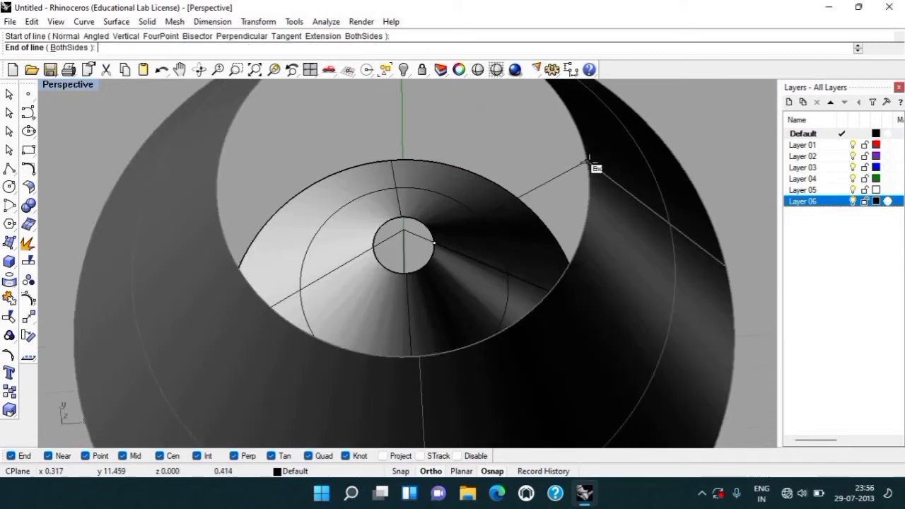
pyautogui.click(588, 161)
pyautogui.scroll(-1, 511, 208)
pyautogui.scroll(-1, 502, 199)
pyautogui.scroll(-2, 469, 169)
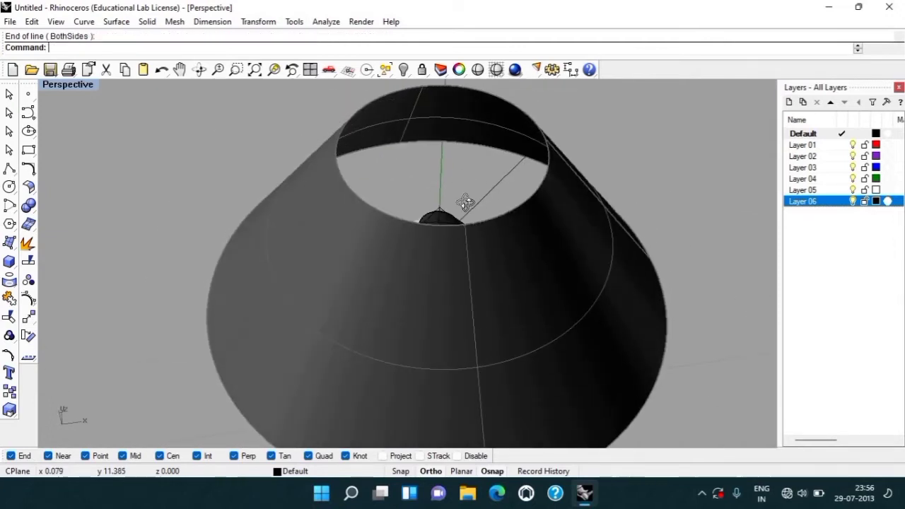
pyautogui.scroll(2, 466, 201)
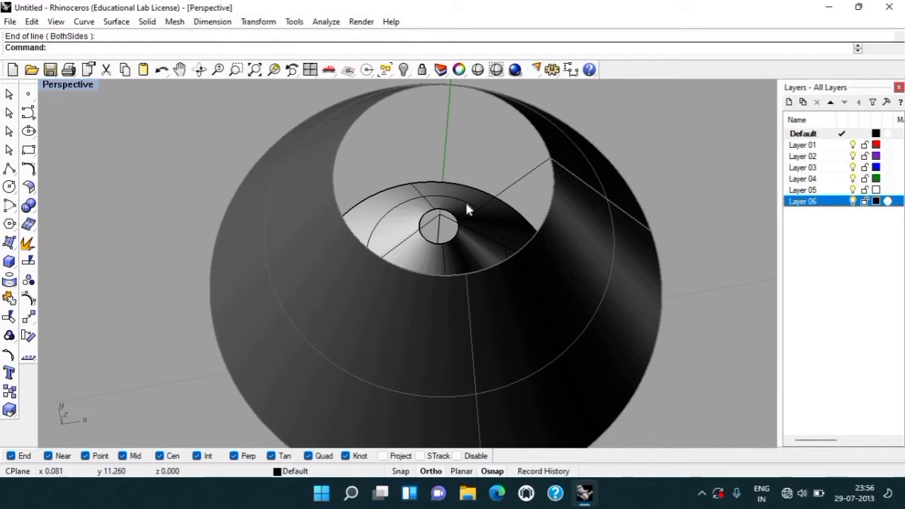
# Unlock the inner and outer cones and duplicate their four border edges as curves.
pyautogui.scroll(-2, 467, 207)
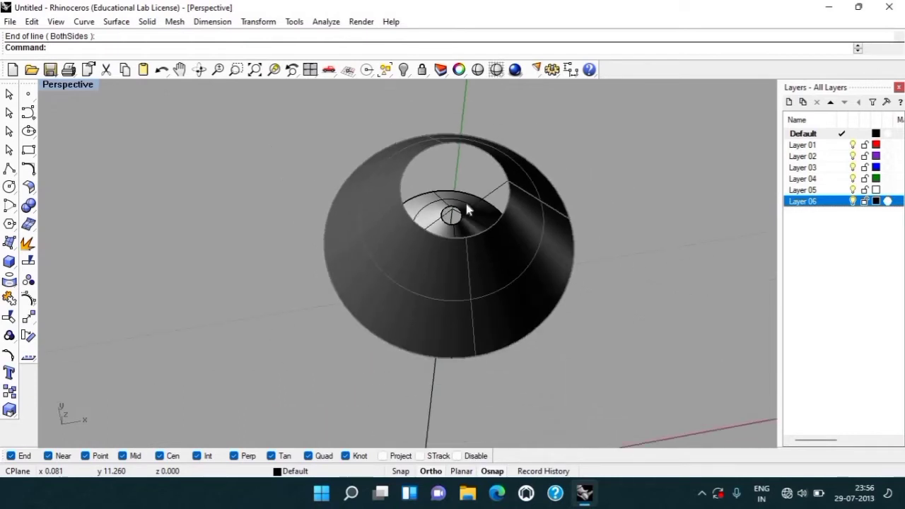
pyautogui.hotkey('ctrl', 'alt', 'l')
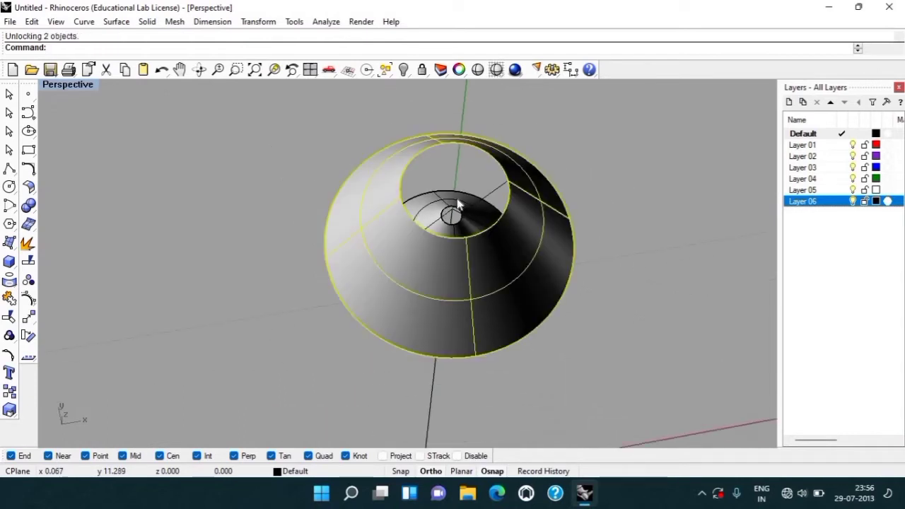
pyautogui.click(465, 205)
pyautogui.keyDown('shift'); pyautogui.click(524, 207); pyautogui.keyUp('shift')
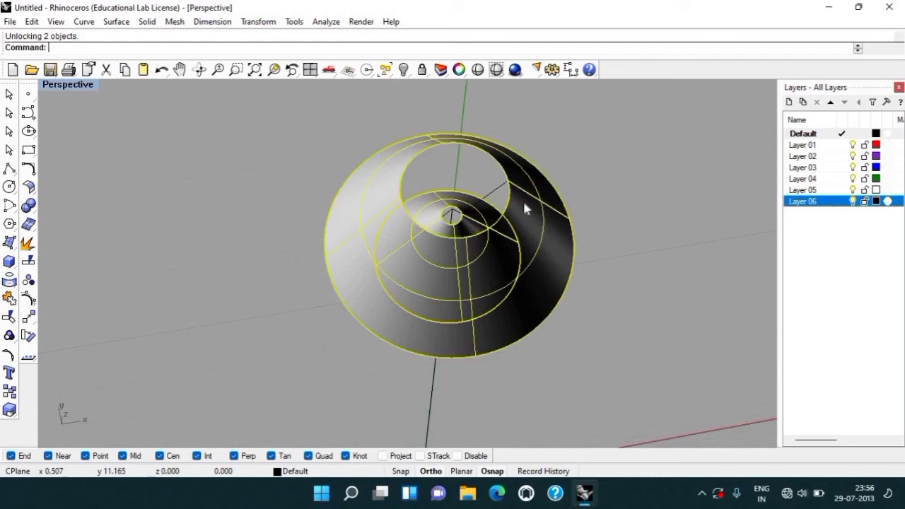
pyautogui.write('DupBorder')
pyautogui.press('Return')
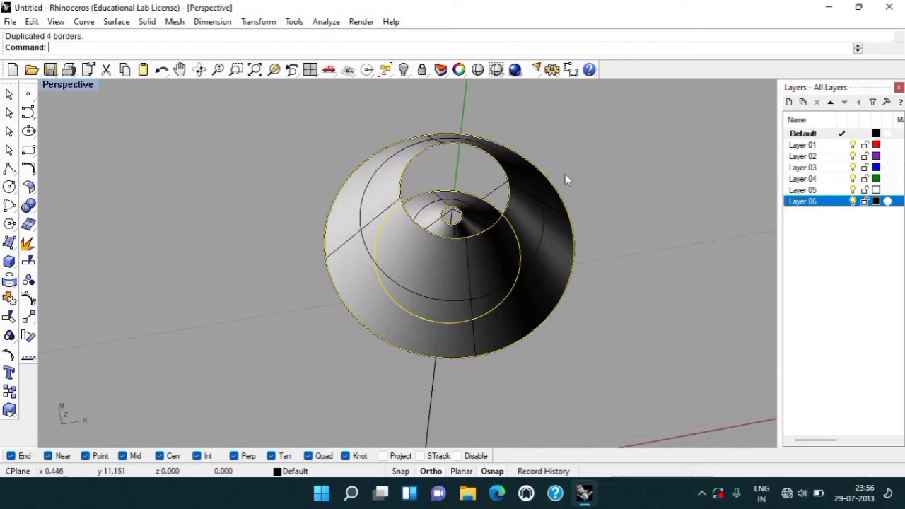
pyautogui.moveTo(595, 159); pyautogui.dragTo(595, 193, button='right')
# In Front view, pick a curve on the lower shape from the overlapping objects.
pyautogui.hotkey('ctrl', 'F2')
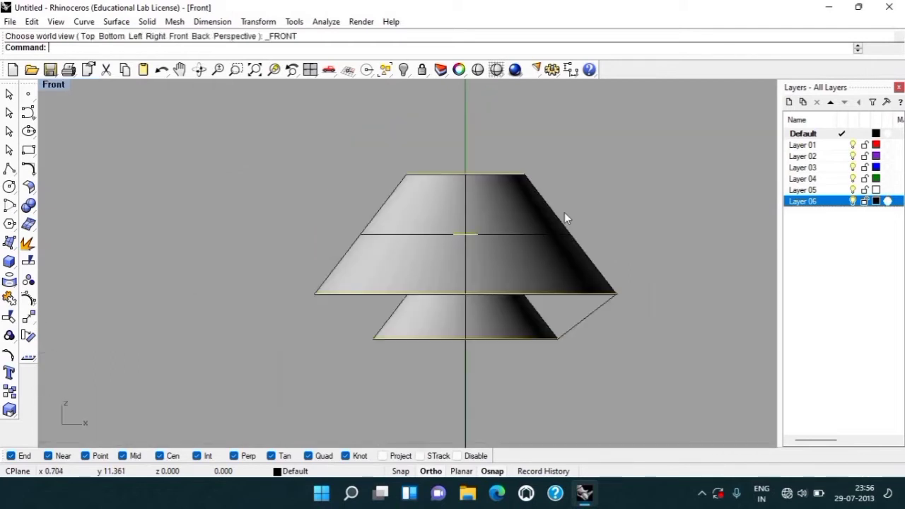
pyautogui.press('Escape')
pyautogui.scroll(2, 512, 237)
pyautogui.scroll(-2, 512, 237)
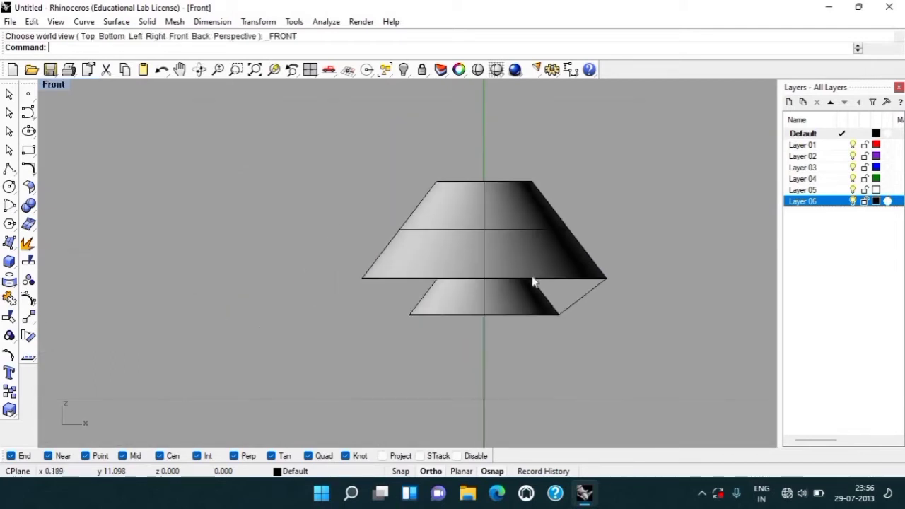
pyautogui.click(569, 281)
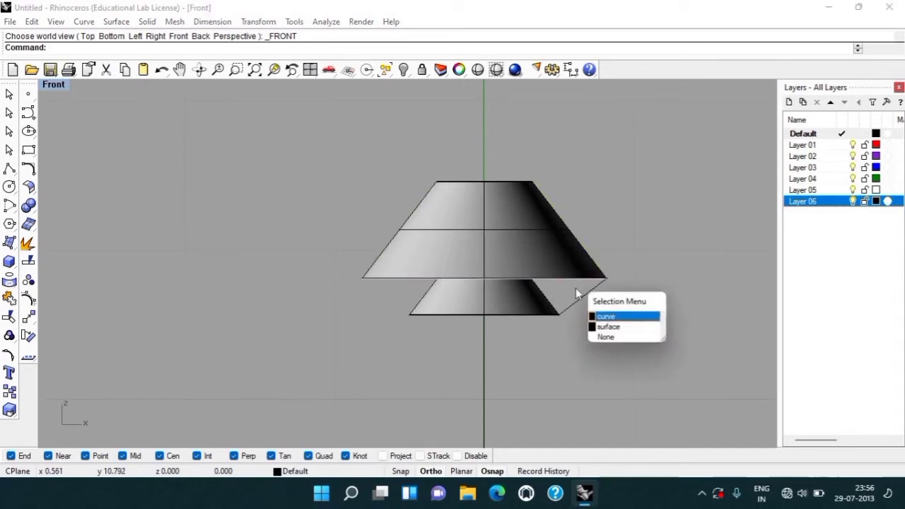
pyautogui.click(534, 318)
pyautogui.click(533, 316)
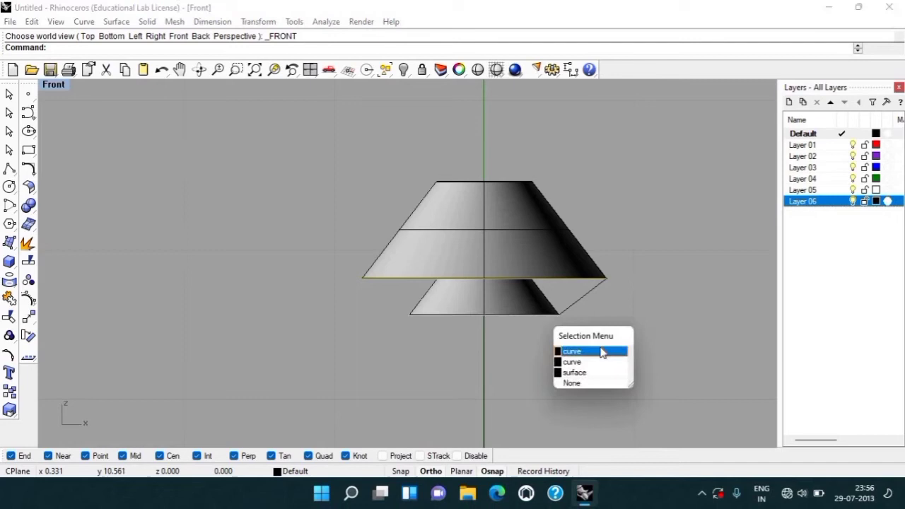
pyautogui.click(601, 351)
# Try a two-rail sweep on the lower shape, then undo the swept bottom surface.
pyautogui.press('Return')
pyautogui.click(568, 304)
pyautogui.press('Return')
pyautogui.click(113, 391)
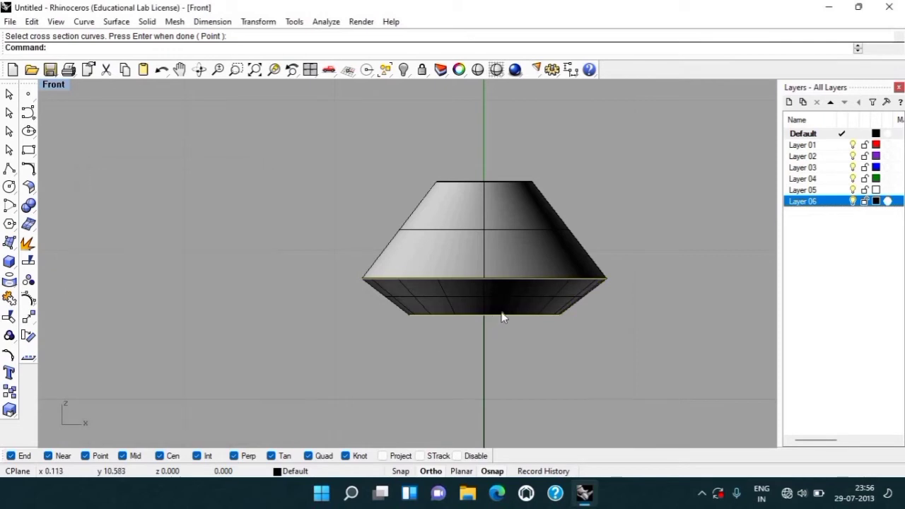
pyautogui.scroll(2, 501, 317)
pyautogui.scroll(-3, 501, 317)
pyautogui.hotkey('ctrl', 'z')
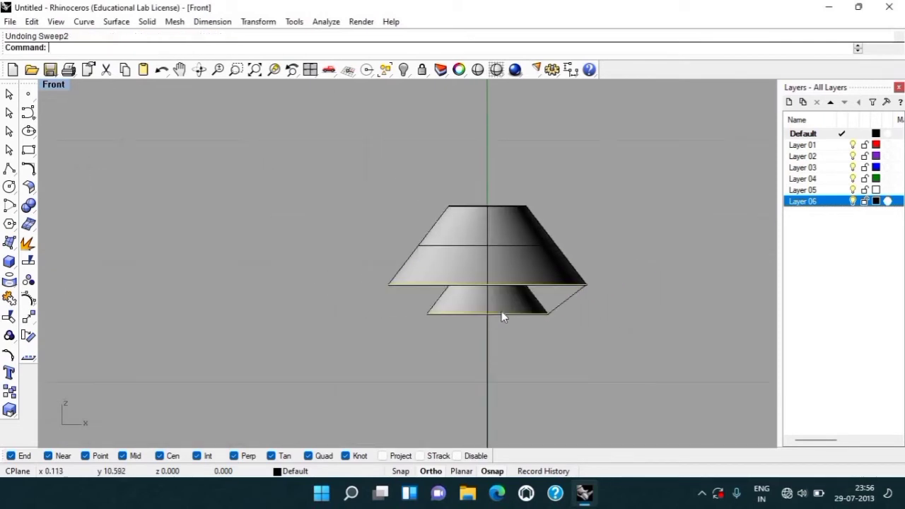
pyautogui.scroll(2, 501, 312)
# Move the lower frustum upward so it sits inside the larger cone.
pyautogui.click(504, 304)
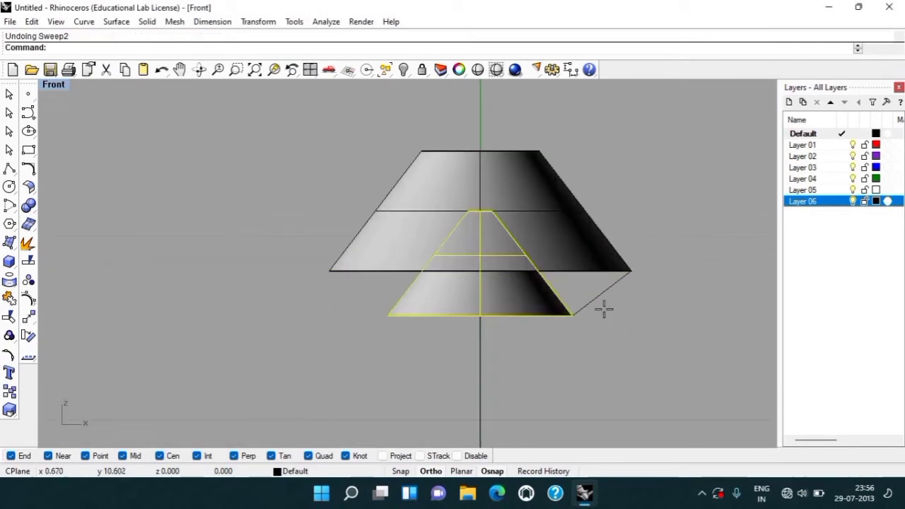
pyautogui.write('m')
pyautogui.press('Return')
pyautogui.click(695, 314)
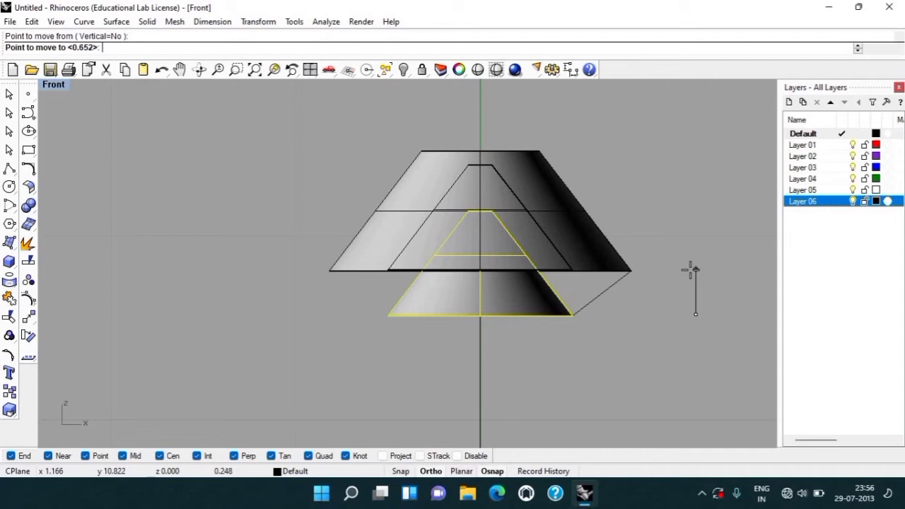
pyautogui.click(693, 270)
pyautogui.scroll(2, 548, 294)
pyautogui.press('Escape')
# Delete the leftover diagonal and bottom horizontal outline lines.
pyautogui.click(553, 311)
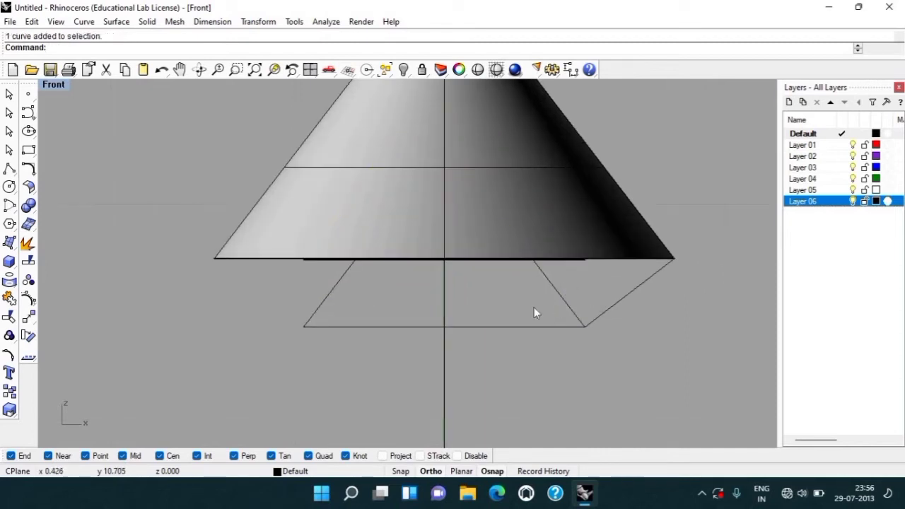
pyautogui.moveTo(535, 304); pyautogui.dragTo(512, 351)
pyautogui.press('Delete')
pyautogui.press('Delete')
pyautogui.click(327, 301)
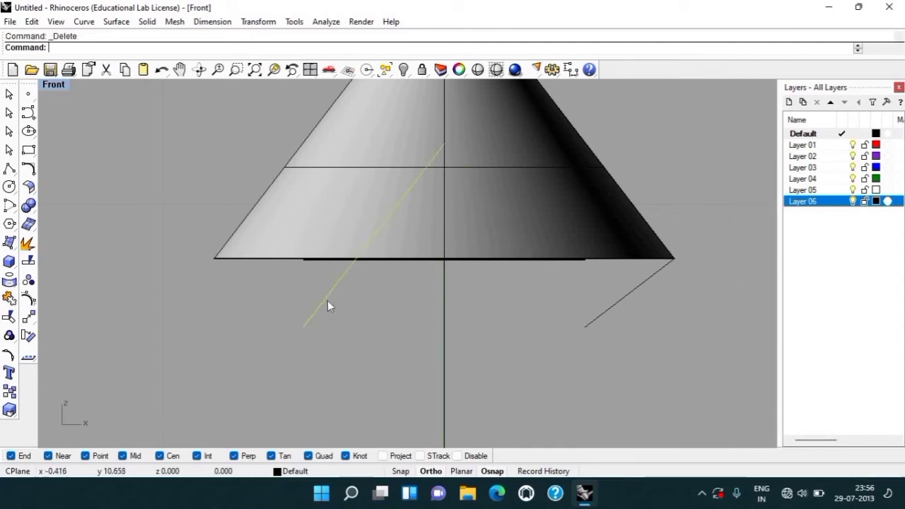
pyautogui.press('Delete')
pyautogui.hotkey('ctrl', 'F4')
pyautogui.moveTo(353, 166)
pyautogui.mouseDown(button='right')
pyautogui.moveTo(469, 291)
pyautogui.moveTo(453, 207)
pyautogui.mouseUp(button='right')
pyautogui.click(452, 207)
# Duplicate the inner cone's border curves with DupBorder and delete an unwanted line.
pyautogui.write('DupBorder')
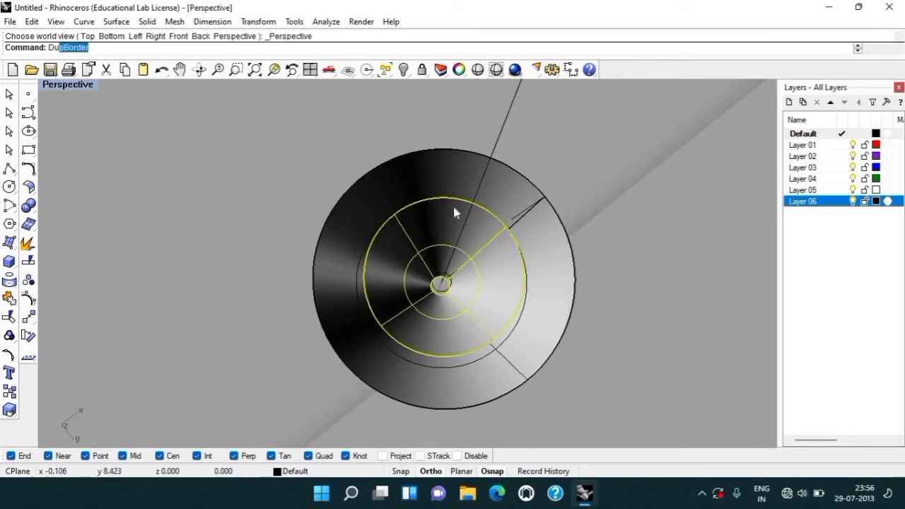
pyautogui.press('Return')
pyautogui.moveTo(593, 198); pyautogui.dragTo(540, 211, button='right')
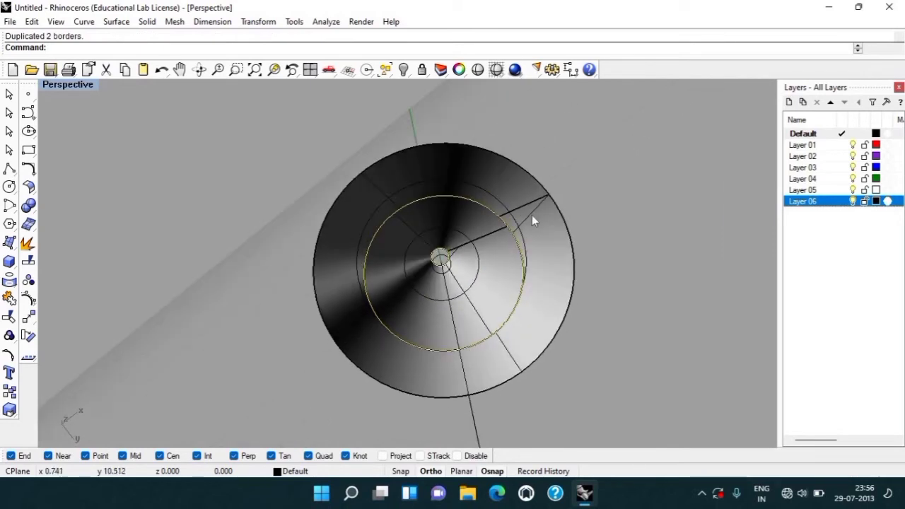
pyautogui.press('Escape')
pyautogui.press('Delete')
pyautogui.moveTo(612, 215)
pyautogui.mouseDown(button='right')
pyautogui.moveTo(572, 138)
pyautogui.moveTo(695, 242)
pyautogui.mouseUp(button='right')
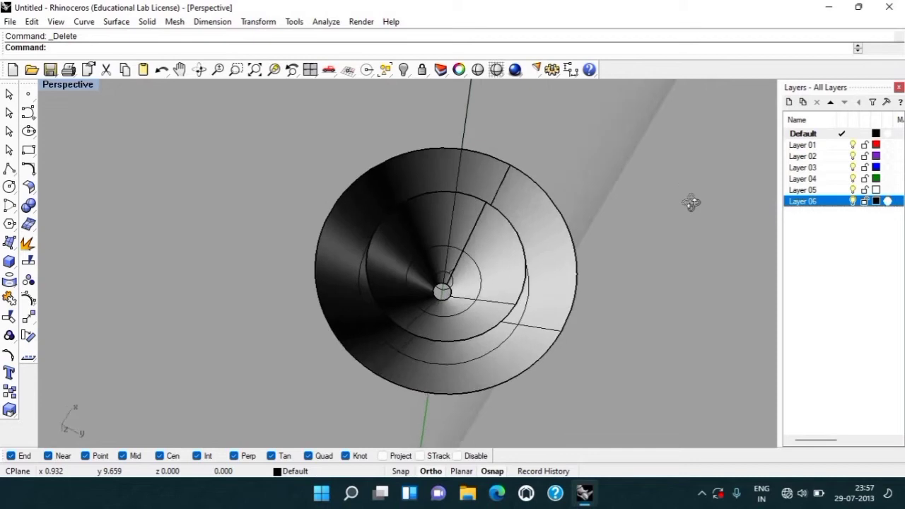
# Draw a cross-section line from the inner cone's rim to the outer cone's rim.
pyautogui.write('LINE')
pyautogui.press('Return')
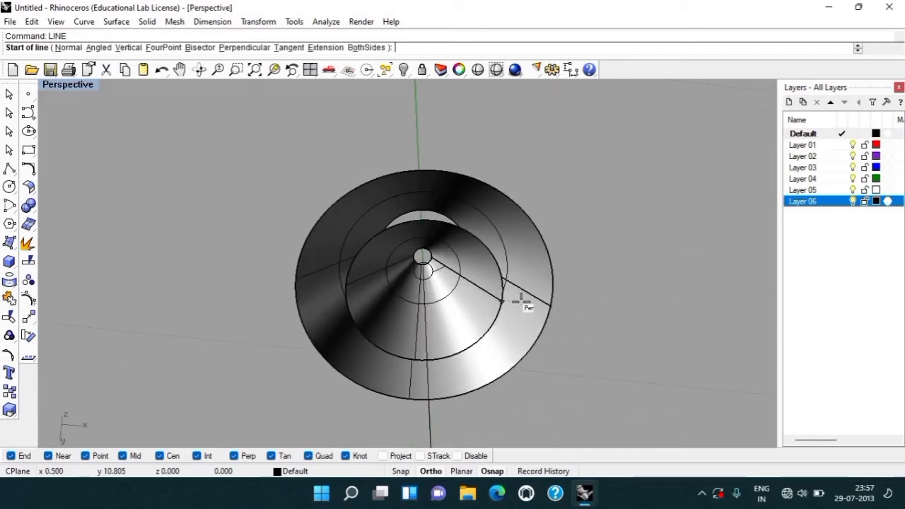
pyautogui.click(502, 302)
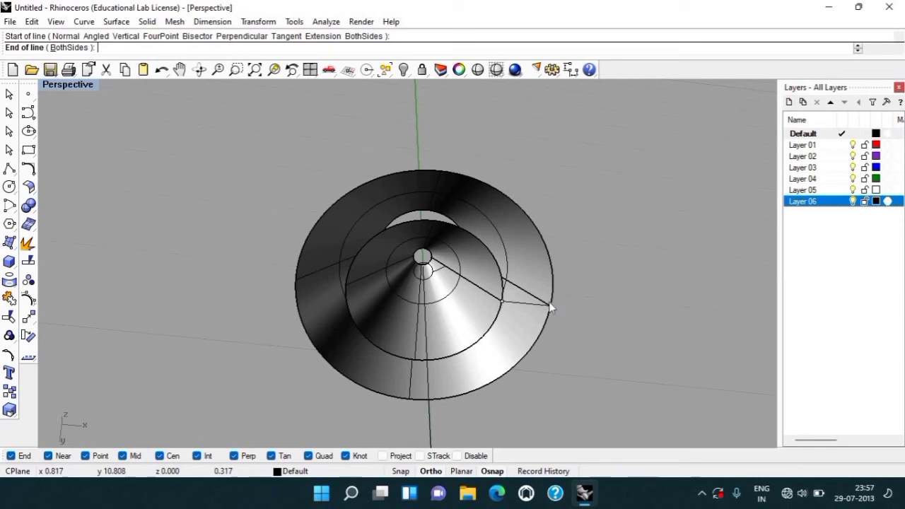
pyautogui.click(549, 306)
pyautogui.hotkey('ctrl', 'F4')
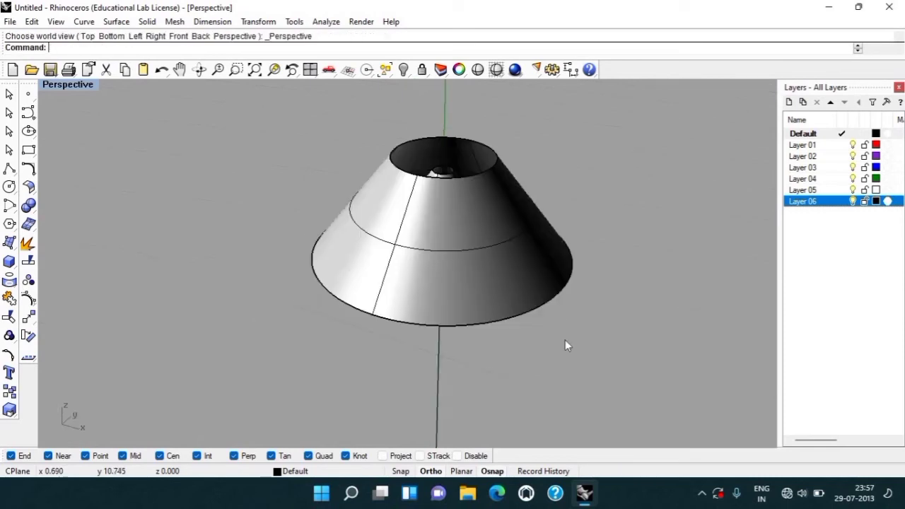
pyautogui.moveTo(557, 222); pyautogui.dragTo(516, 276, button='middle')
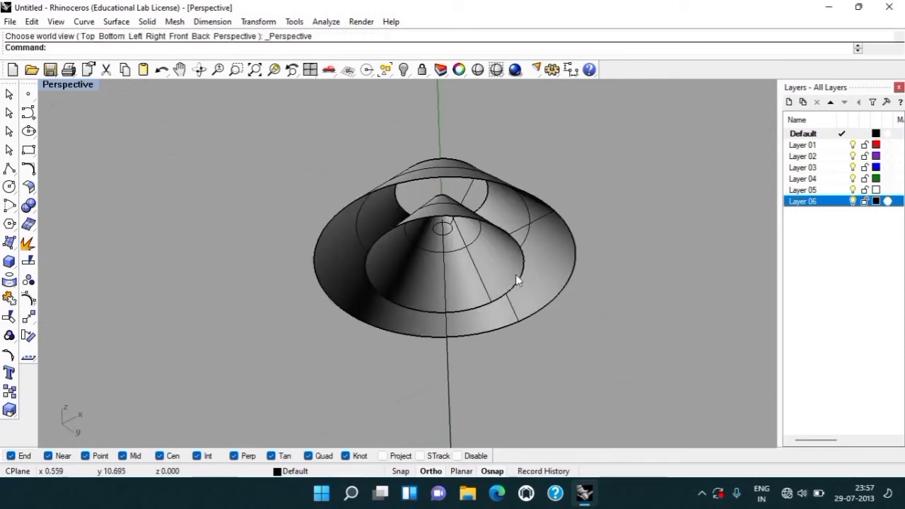
pyautogui.moveTo(446, 242)
pyautogui.mouseDown(button='middle')
pyautogui.moveTo(426, 185)
pyautogui.moveTo(432, 145)
pyautogui.moveTo(490, 105)
pyautogui.moveTo(551, 102)
pyautogui.mouseUp(button='middle')
pyautogui.moveTo(551, 102)
pyautogui.mouseDown(button='right')
pyautogui.moveTo(601, 117)
pyautogui.moveTo(510, 301)
pyautogui.mouseUp(button='right')
pyautogui.scroll(3, 510, 301)
# Sweep2 along the inner and outer rims with the line as cross-section to form the ring.
pyautogui.click(495, 290)
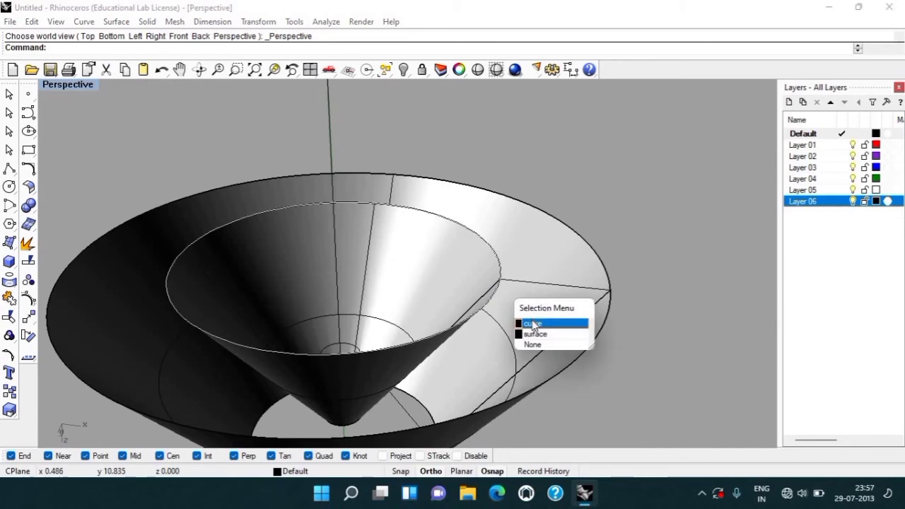
pyautogui.click(558, 323)
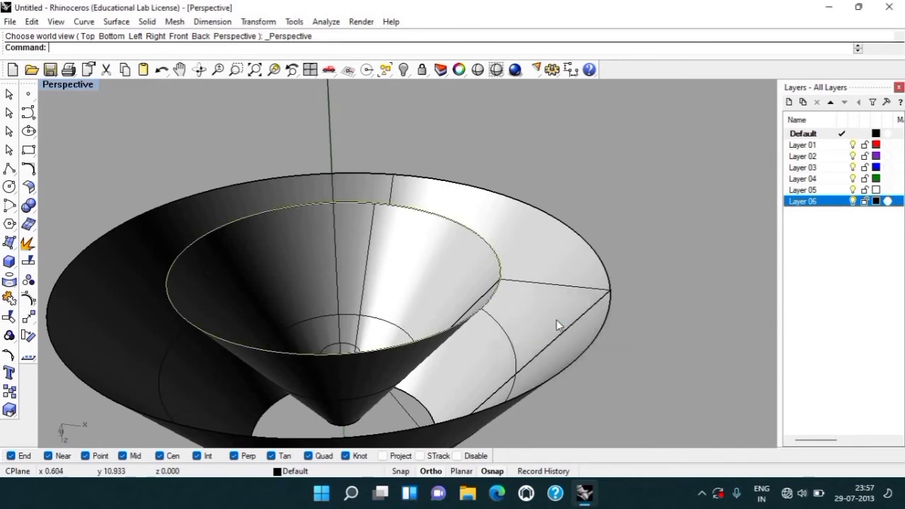
pyautogui.click(602, 266)
pyautogui.press('Return')
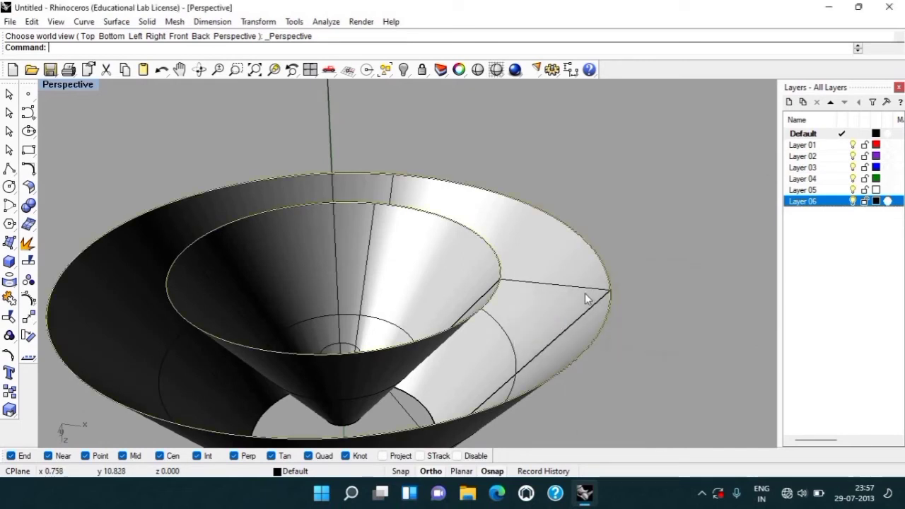
pyautogui.write('SW2')
pyautogui.press('Return')
pyautogui.click(579, 289)
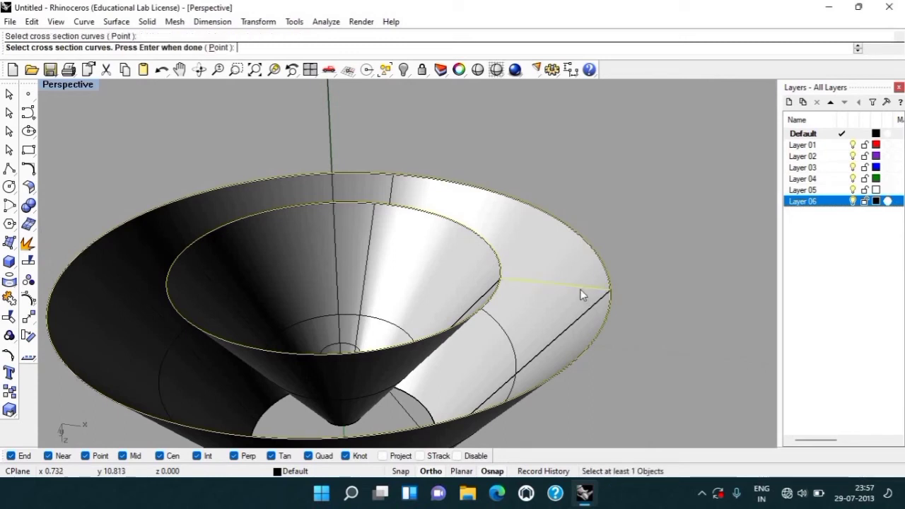
pyautogui.press('Return')
pyautogui.click(115, 393)
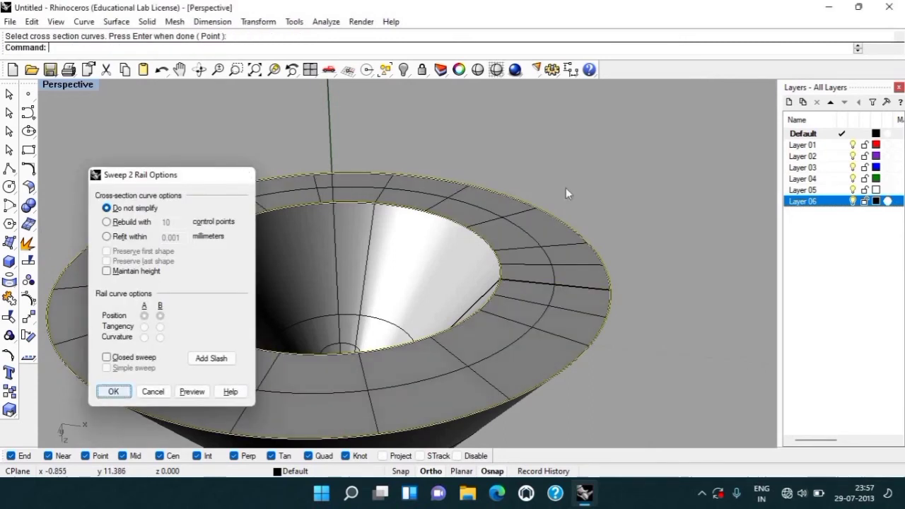
pyautogui.moveTo(566, 264)
pyautogui.mouseDown(button='right')
pyautogui.moveTo(480, 198)
pyautogui.moveTo(492, 325)
pyautogui.moveTo(462, 186)
pyautogui.moveTo(485, 283)
pyautogui.moveTo(477, 273)
pyautogui.mouseUp(button='right')
# Draw a line from the small top circle to the outer rim of the cone's top opening.
pyautogui.moveTo(458, 209); pyautogui.dragTo(428, 143, button='right')
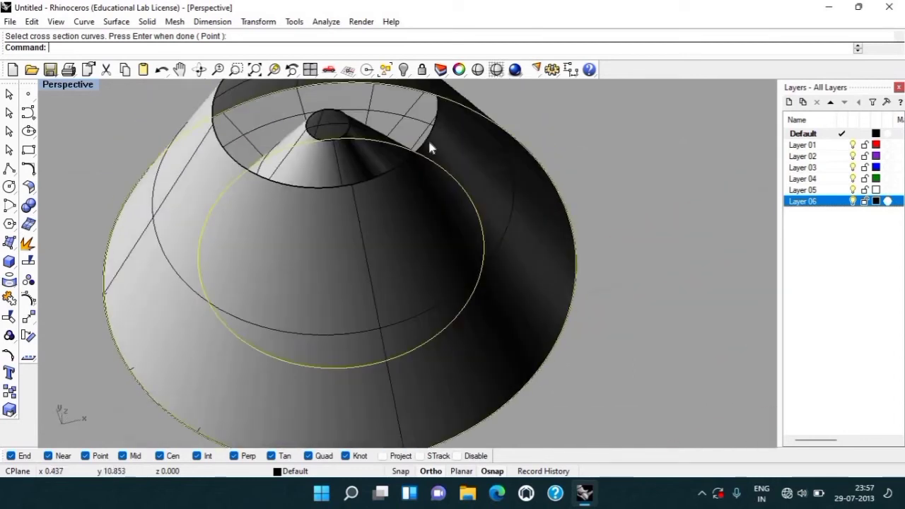
pyautogui.moveTo(549, 202)
pyautogui.mouseDown(button='right')
pyautogui.moveTo(551, 191)
pyautogui.moveTo(403, 155)
pyautogui.mouseUp(button='right')
pyautogui.scroll(1, 403, 156)
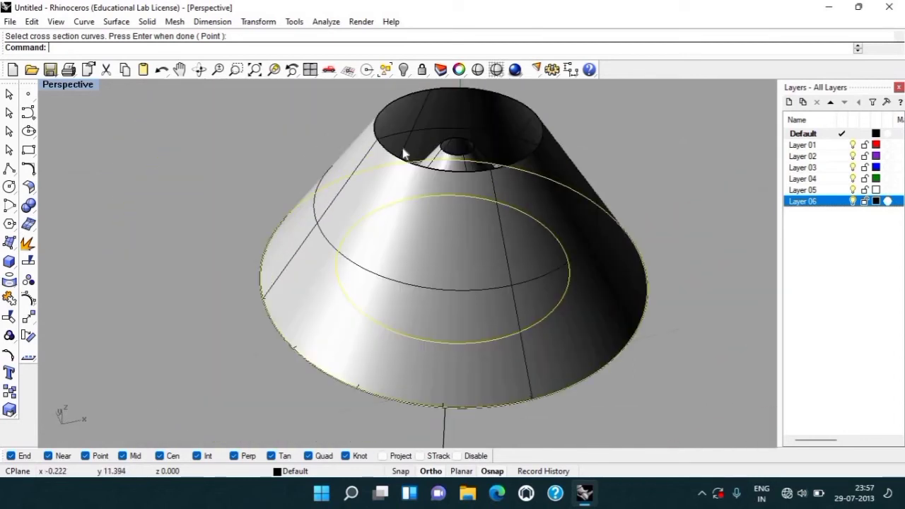
pyautogui.scroll(2, 396, 191)
pyautogui.scroll(2, 394, 198)
pyautogui.scroll(1, 393, 198)
pyautogui.scroll(-2, 394, 196)
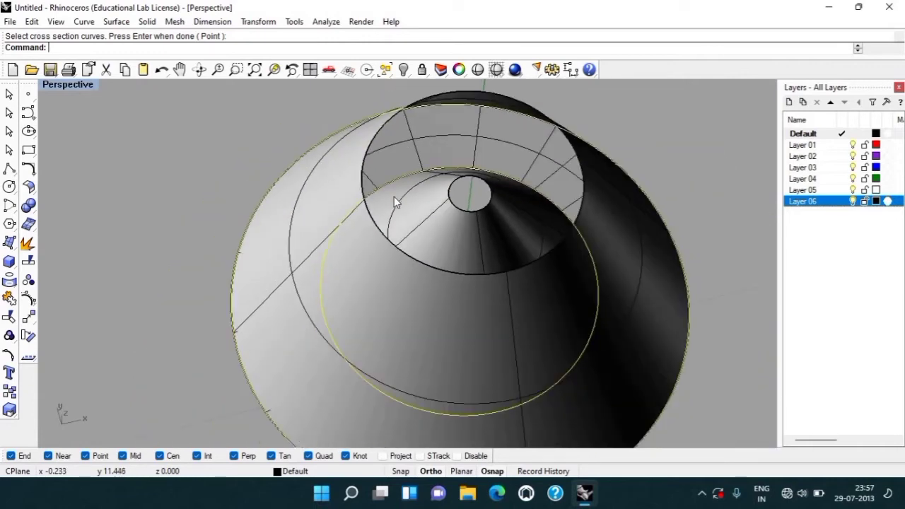
pyautogui.write('l')
pyautogui.press('Return')
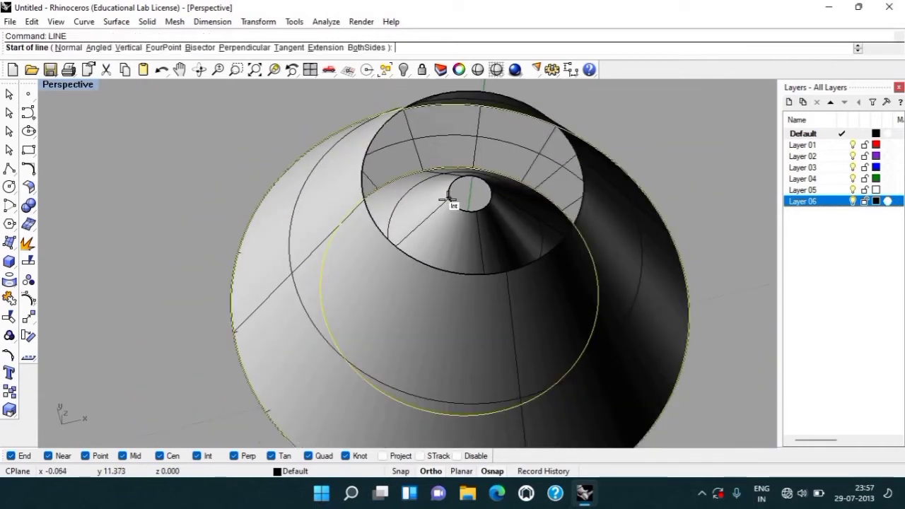
pyautogui.scroll(3, 446, 197)
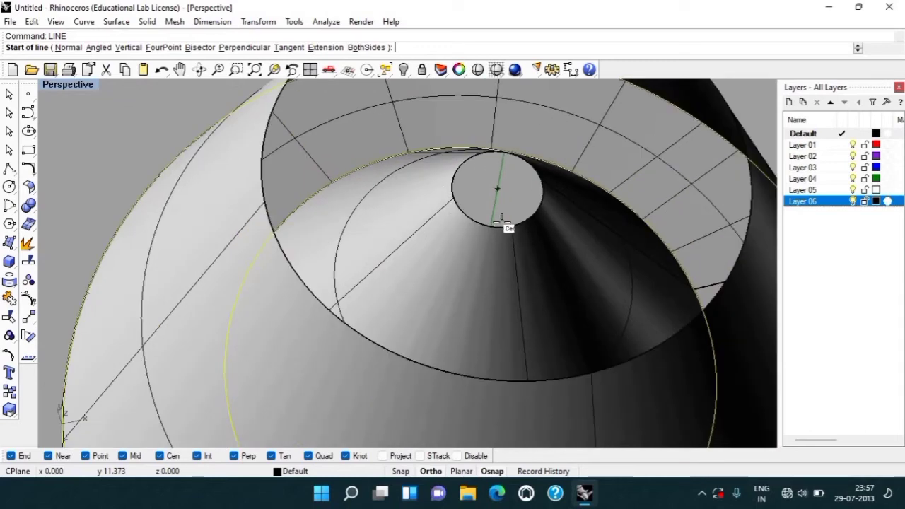
pyautogui.click(542, 175)
pyautogui.moveTo(582, 177); pyautogui.dragTo(618, 135, button='right')
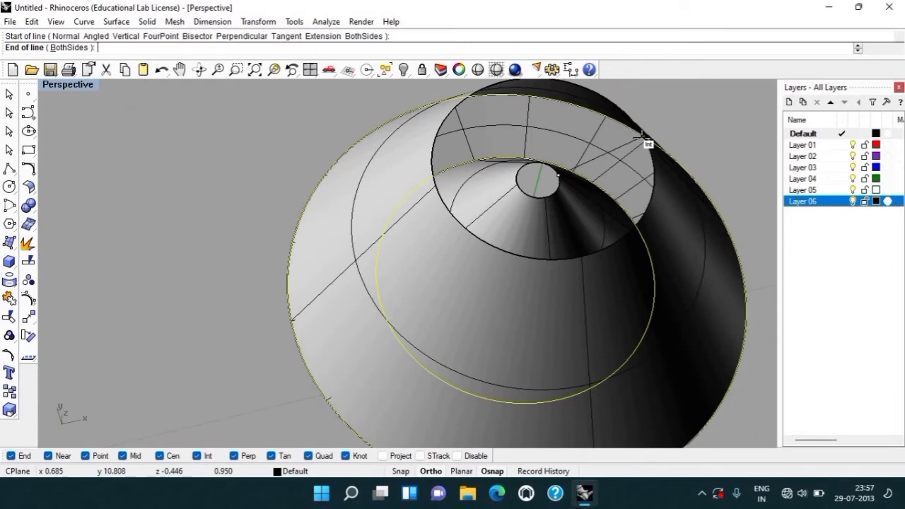
pyautogui.scroll(1, 644, 142)
pyautogui.scroll(1, 640, 141)
pyautogui.scroll(1, 565, 135)
pyautogui.moveTo(553, 134)
pyautogui.mouseDown(button='right')
pyautogui.moveTo(529, 117)
pyautogui.moveTo(541, 230)
pyautogui.mouseUp(button='right')
pyautogui.moveTo(562, 277)
pyautogui.mouseDown(button='right')
pyautogui.moveTo(658, 275)
pyautogui.moveTo(660, 299)
pyautogui.moveTo(641, 269)
pyautogui.moveTo(645, 244)
pyautogui.moveTo(515, 208)
pyautogui.moveTo(491, 127)
pyautogui.moveTo(527, 313)
pyautogui.mouseUp(button='right')
pyautogui.scroll(-1, 644, 243)
pyautogui.scroll(-1, 645, 244)
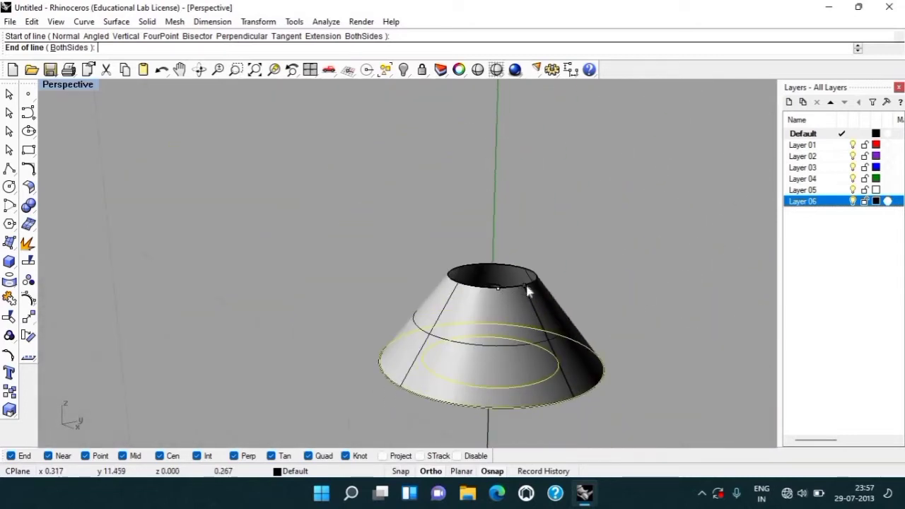
pyautogui.click(526, 285)
pyautogui.moveTo(490, 236); pyautogui.dragTo(545, 304, button='right')
pyautogui.scroll(2, 550, 316)
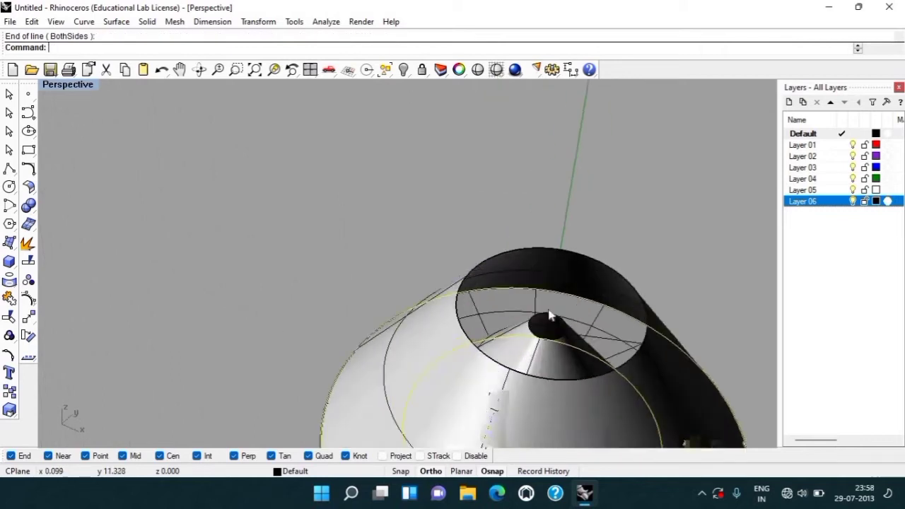
pyautogui.scroll(2, 550, 315)
# Sweep2 along the small top circle and outer rim with the line as section, then select the cap.
pyautogui.click(555, 319)
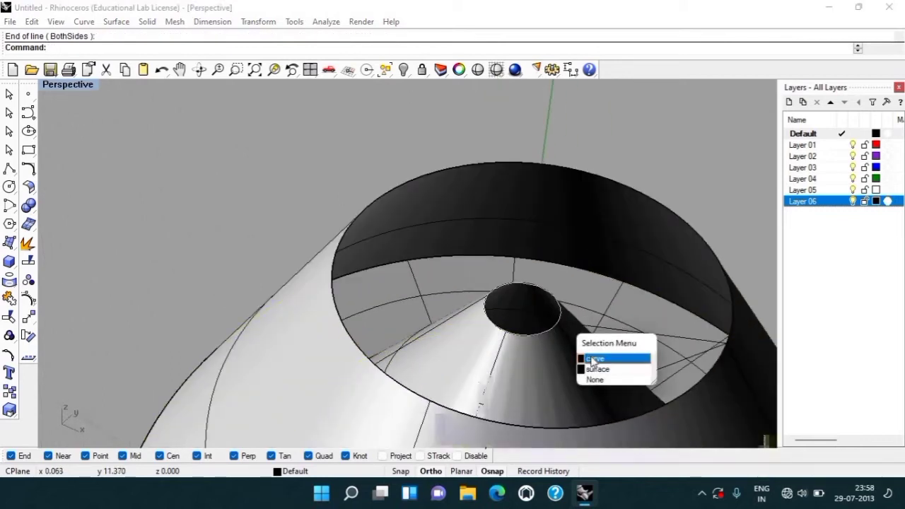
pyautogui.click(590, 357)
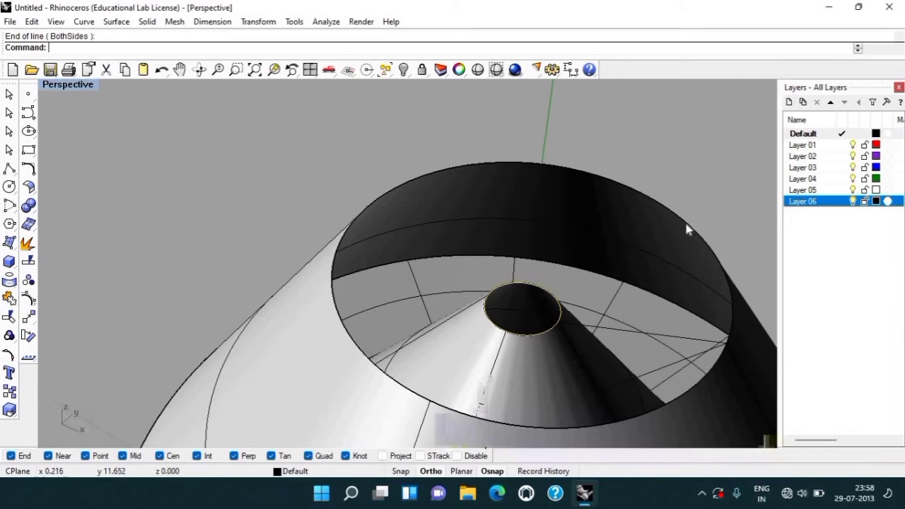
pyautogui.click(707, 239)
pyautogui.click(721, 258)
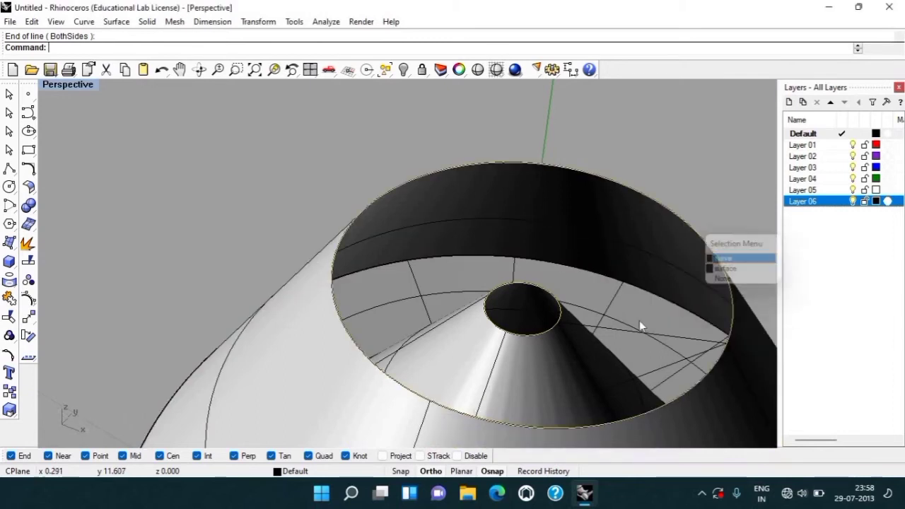
pyautogui.write('Sweep2')
pyautogui.press('Return')
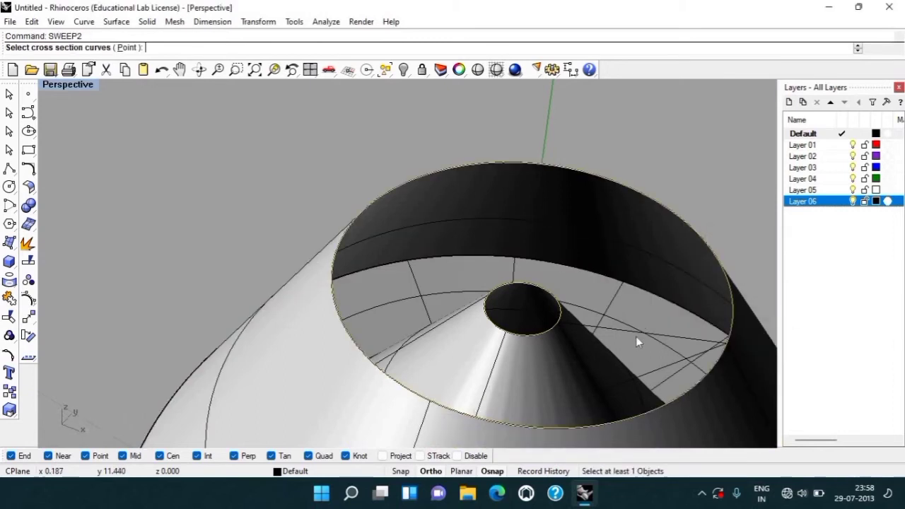
pyautogui.click(622, 331)
pyautogui.press('Return')
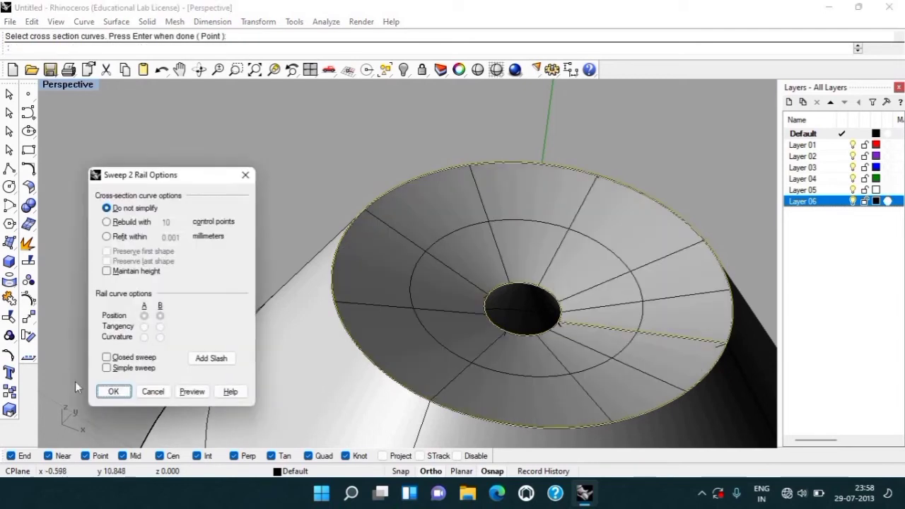
pyautogui.click(127, 393)
pyautogui.scroll(-5, 450, 407)
pyautogui.moveTo(450, 407)
pyautogui.mouseDown(button='right')
pyautogui.moveTo(442, 294)
pyautogui.moveTo(503, 303)
pyautogui.moveTo(366, 217)
pyautogui.moveTo(256, 286)
pyautogui.mouseUp(button='right')
pyautogui.moveTo(255, 287); pyautogui.dragTo(256, 287)
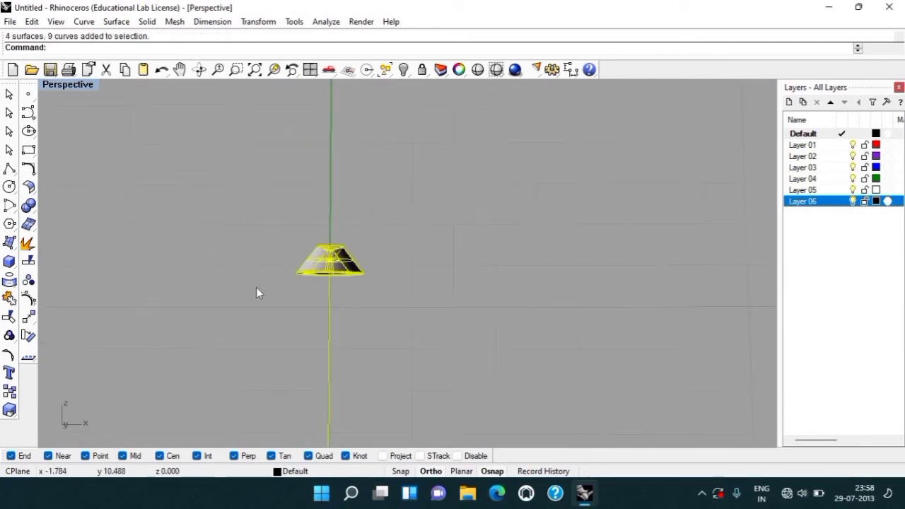
pyautogui.click(427, 48)
pyautogui.write('J')
# Join the cone cap surfaces and confirm with ShowEdges that no naked edges remain.
pyautogui.press('Return')
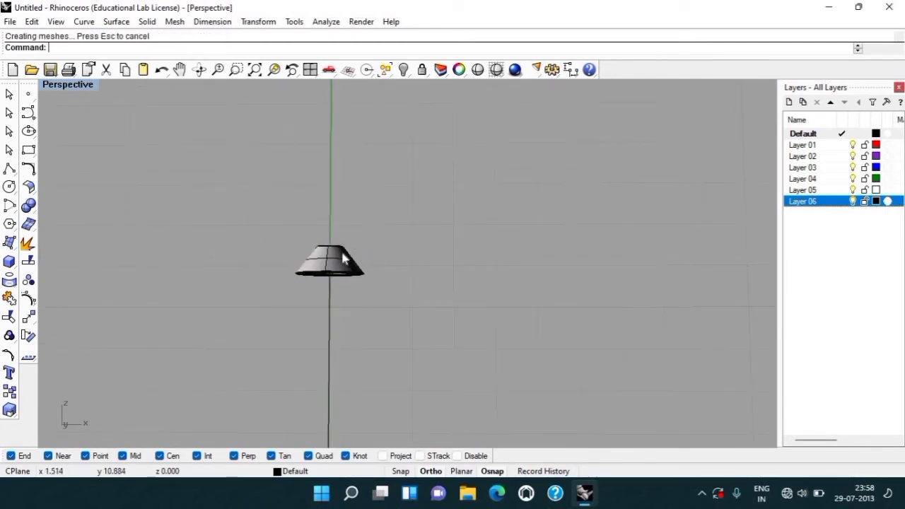
pyautogui.write('ShowEdges')
pyautogui.press('Return')
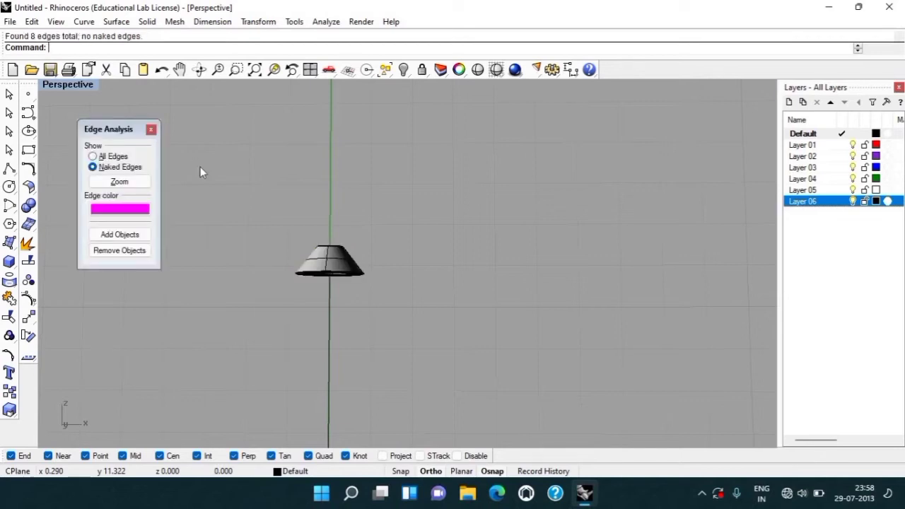
pyautogui.press('Escape')
# Reveal the hidden twisted vase ribbons beneath the cap and look at them in the Front view.
pyautogui.moveTo(377, 212)
pyautogui.mouseDown(button='right')
pyautogui.moveTo(402, 290)
pyautogui.moveTo(372, 101)
pyautogui.mouseUp(button='right')
pyautogui.hotkey('ctrl', 'alt', 'h')
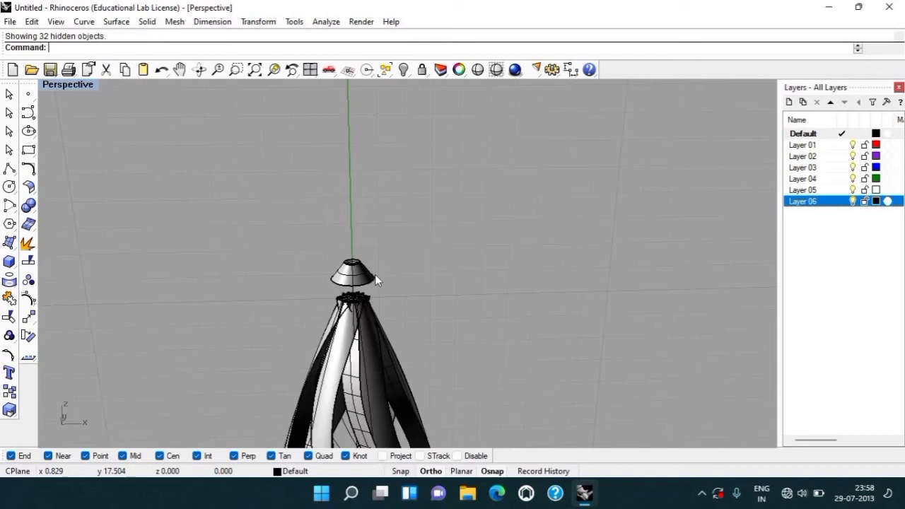
pyautogui.moveTo(387, 300)
pyautogui.mouseDown(button='right')
pyautogui.moveTo(378, 233)
pyautogui.moveTo(400, 247)
pyautogui.moveTo(296, 230)
pyautogui.mouseUp(button='right')
pyautogui.hotkey('ctrl', 'F2')
pyautogui.scroll(-2, 394, 243)
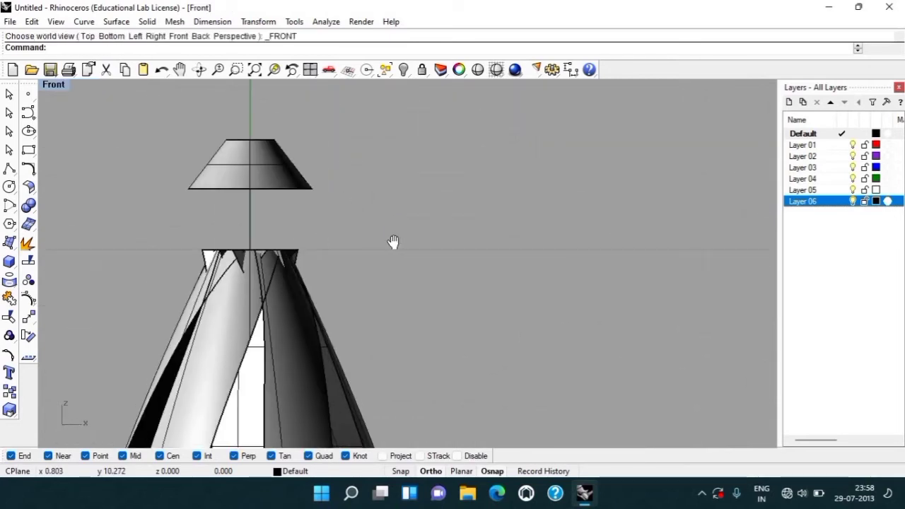
# Select the cap and begin moving it, picking the move base point.
pyautogui.click(322, 173)
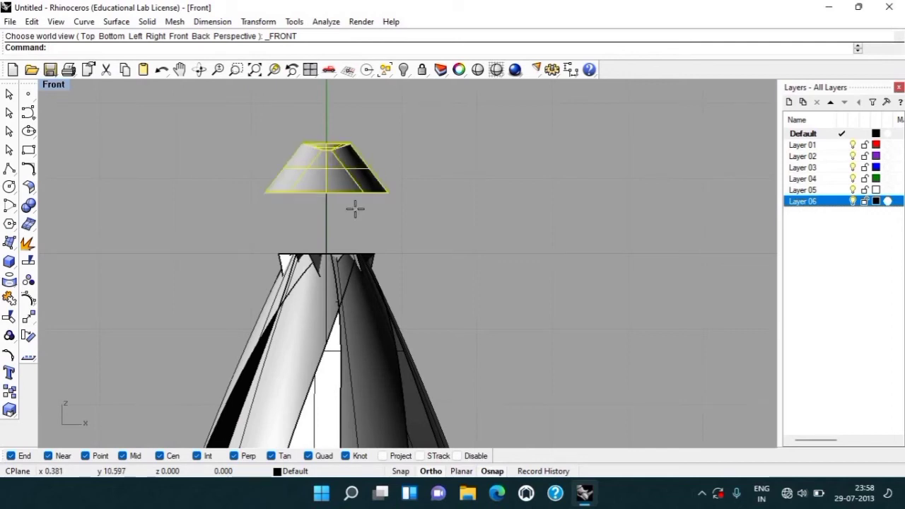
pyautogui.write('m')
pyautogui.press('Return')
pyautogui.click(513, 186)
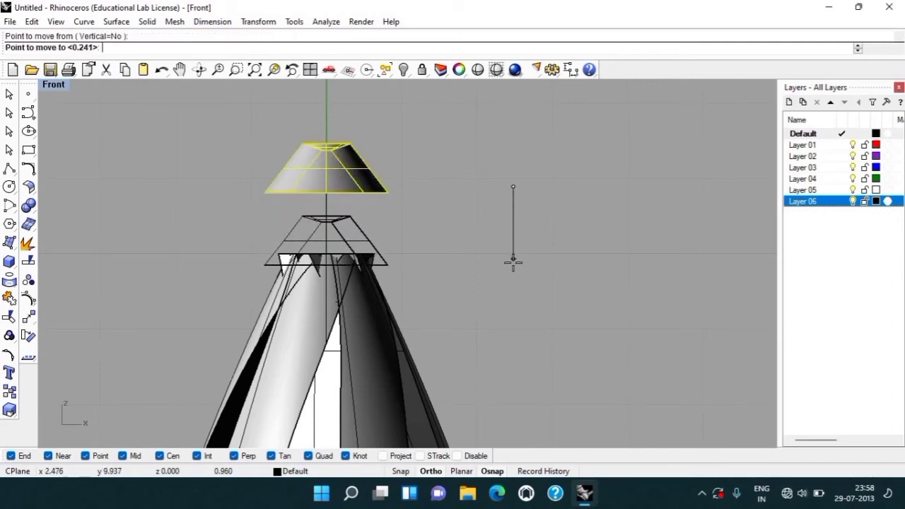
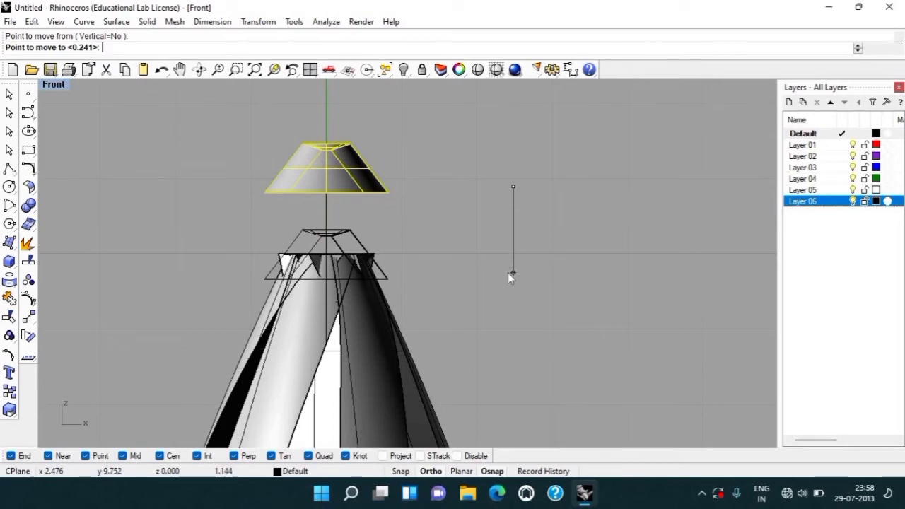
# Drop the cone cap onto the tower top, then window-select the whole tower in Perspective.
pyautogui.click(508, 273)
pyautogui.press('Escape')
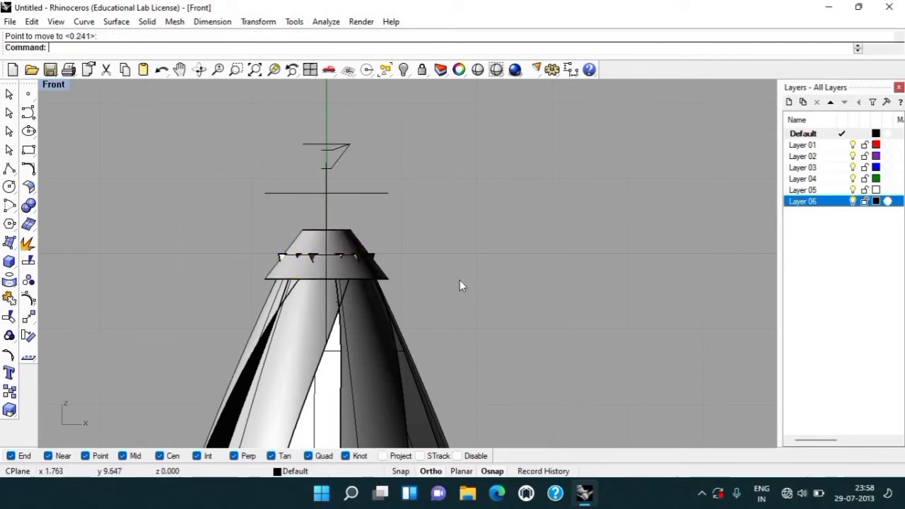
pyautogui.hotkey('ctrl', 'F4')
pyautogui.moveTo(390, 187)
pyautogui.mouseDown(button='right')
pyautogui.moveTo(389, 135)
pyautogui.moveTo(518, 172)
pyautogui.moveTo(518, 224)
pyautogui.moveTo(325, 279)
pyautogui.mouseUp(button='right')
pyautogui.scroll(3, 325, 279)
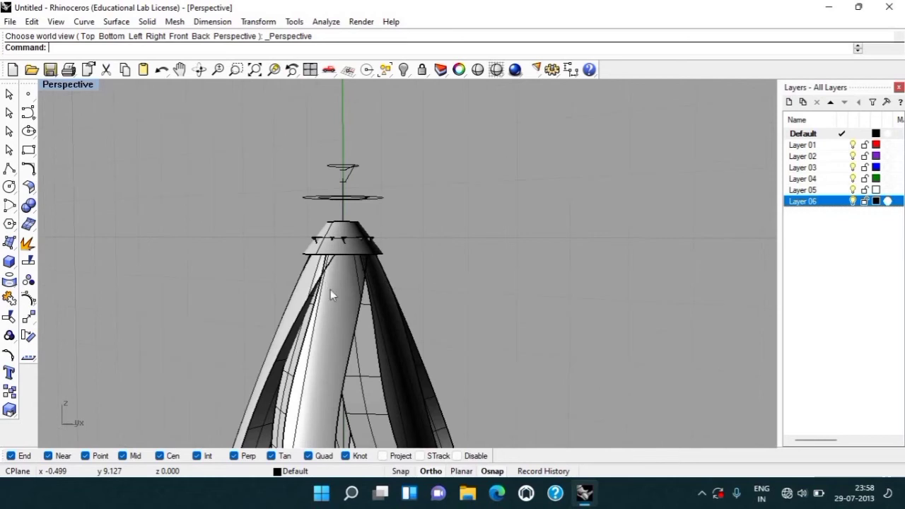
pyautogui.moveTo(453, 302); pyautogui.dragTo(217, 301)
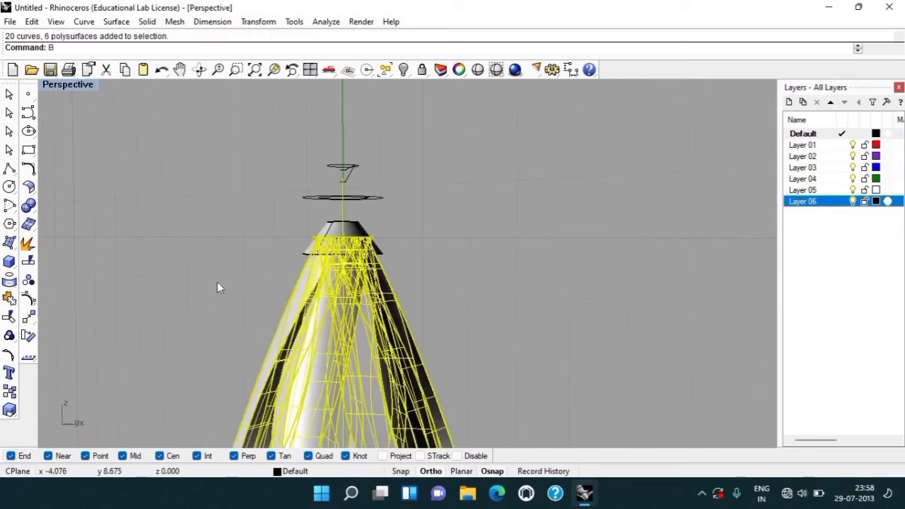
# Trial-subtract the cone cap from the tower with BooleanDifference and inspect the top.
pyautogui.write('oo')
pyautogui.press('Return')
pyautogui.click(340, 237)
pyautogui.press('Return')
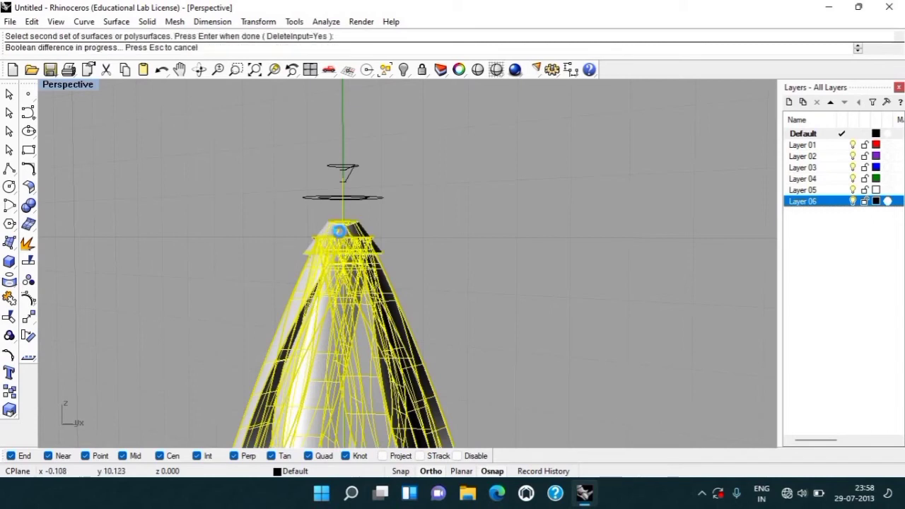
pyautogui.scroll(3, 339, 240)
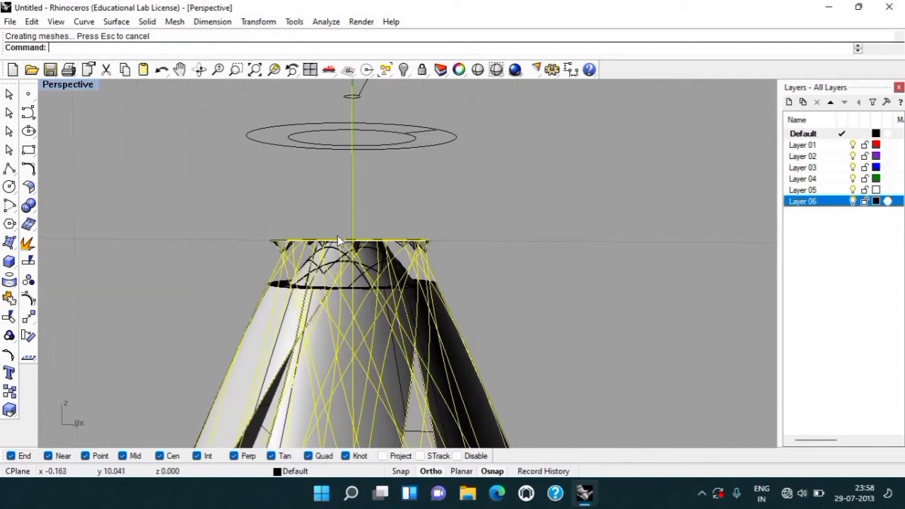
pyautogui.scroll(-2, 339, 241)
pyautogui.scroll(-1, 340, 241)
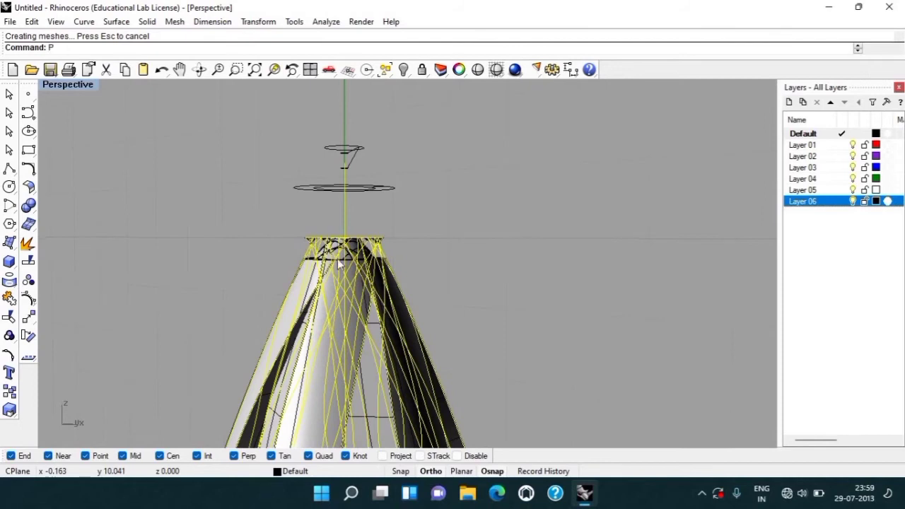
pyautogui.moveTo(339, 263); pyautogui.dragTo(343, 280, button='right')
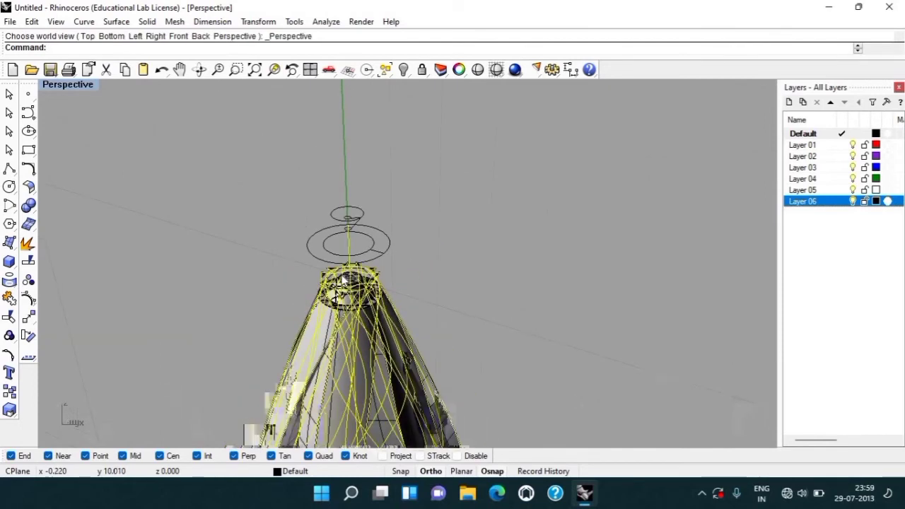
# Undo the subtraction and move, leaving the cap floating above the tower.
pyautogui.hotkey('ctrl', 'z')
pyautogui.hotkey('ctrl', 'z')
pyautogui.hotkey('ctrl', 'z')
pyautogui.hotkey('ctrl', 'z')
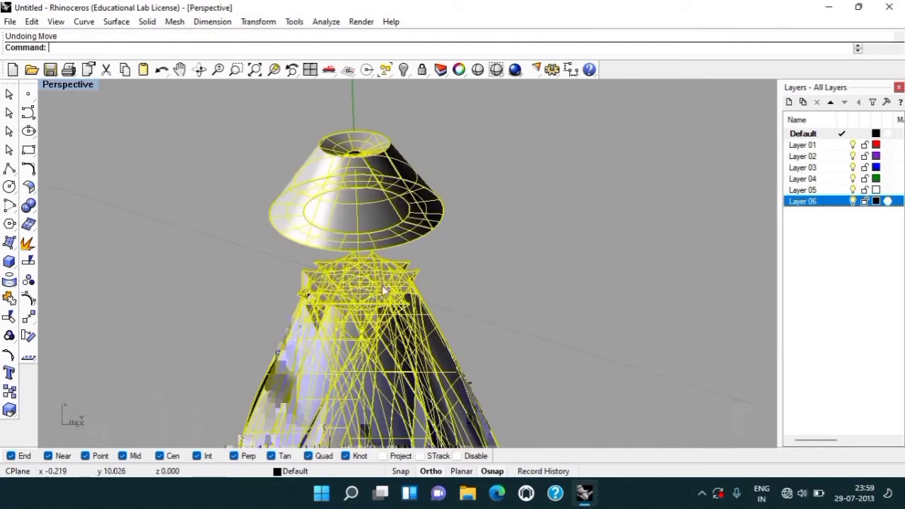
pyautogui.moveTo(486, 286); pyautogui.dragTo(463, 191, button='right')
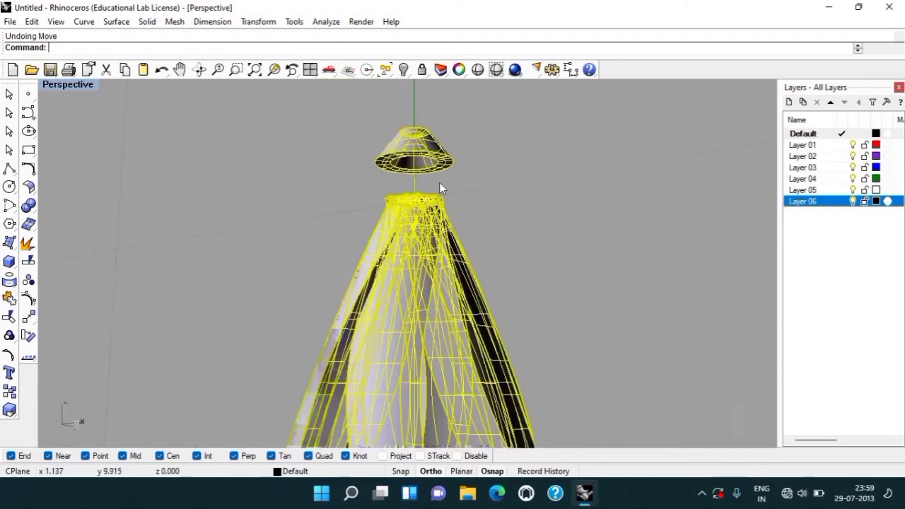
pyautogui.click(462, 185)
pyautogui.scroll(2, 428, 176)
pyautogui.scroll(3, 427, 176)
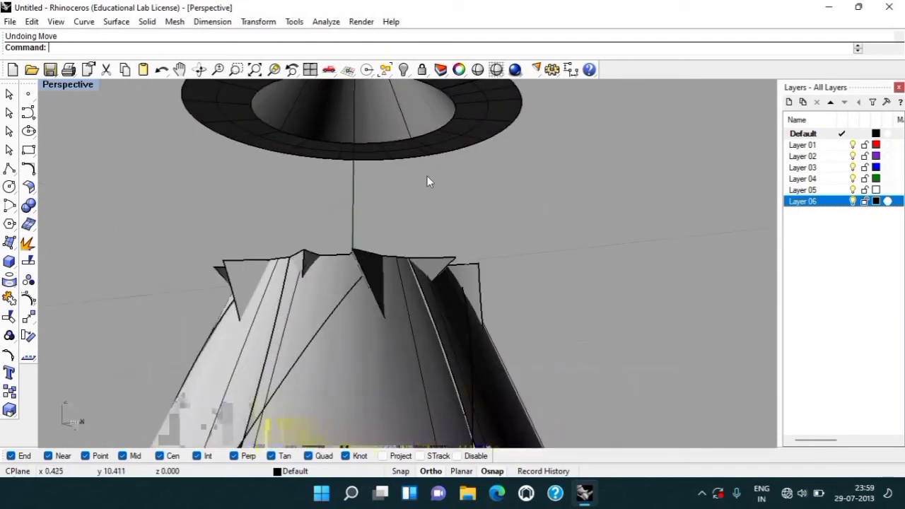
pyautogui.scroll(-2, 427, 181)
pyautogui.moveTo(476, 196)
pyautogui.mouseDown(button='right')
pyautogui.moveTo(460, 101)
pyautogui.moveTo(454, 434)
pyautogui.moveTo(441, 168)
pyautogui.moveTo(430, 222)
pyautogui.moveTo(421, 221)
pyautogui.mouseUp(button='right')
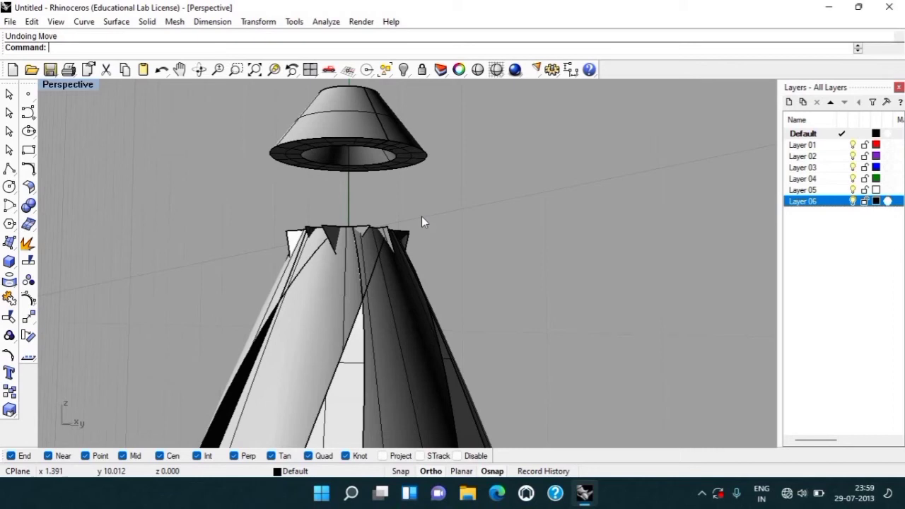
# Extract the cap's bottom ring surface and delete it.
pyautogui.write('xtractSrf')
pyautogui.press('Return')
pyautogui.click(400, 159)
pyautogui.press('Return')
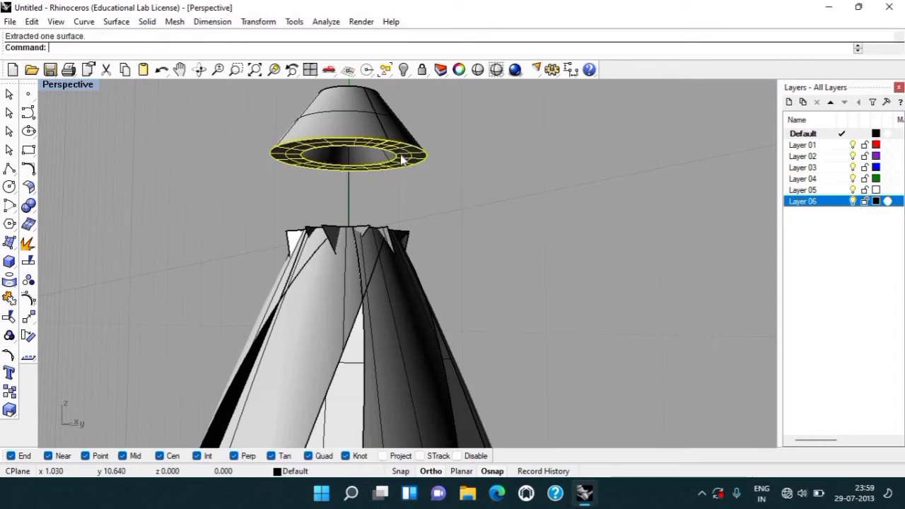
pyautogui.press('Delete')
pyautogui.scroll(2, 400, 163)
pyautogui.moveTo(390, 105)
pyautogui.mouseDown(button='right')
pyautogui.moveTo(371, 129)
pyautogui.moveTo(437, 242)
pyautogui.mouseUp(button='right')
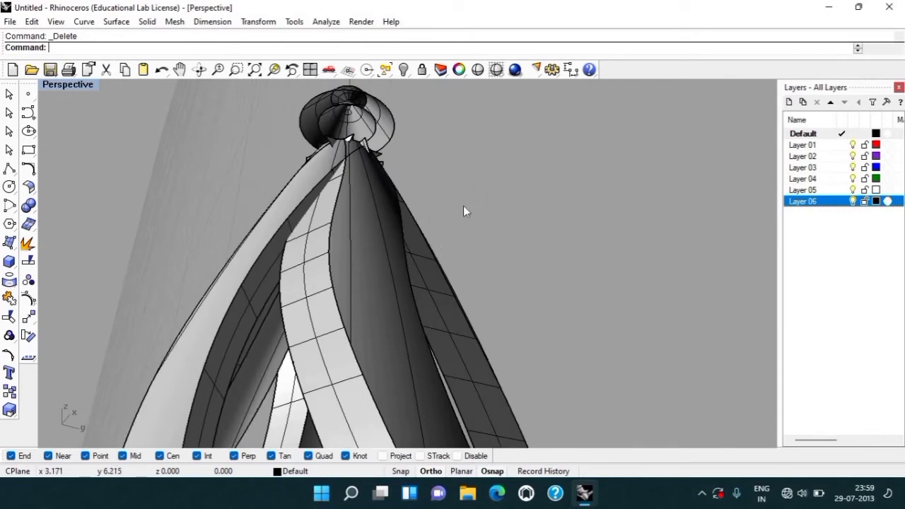
# Hide the twisted tower and delete all leftover curves.
pyautogui.hotkey('ctrl', 'a')
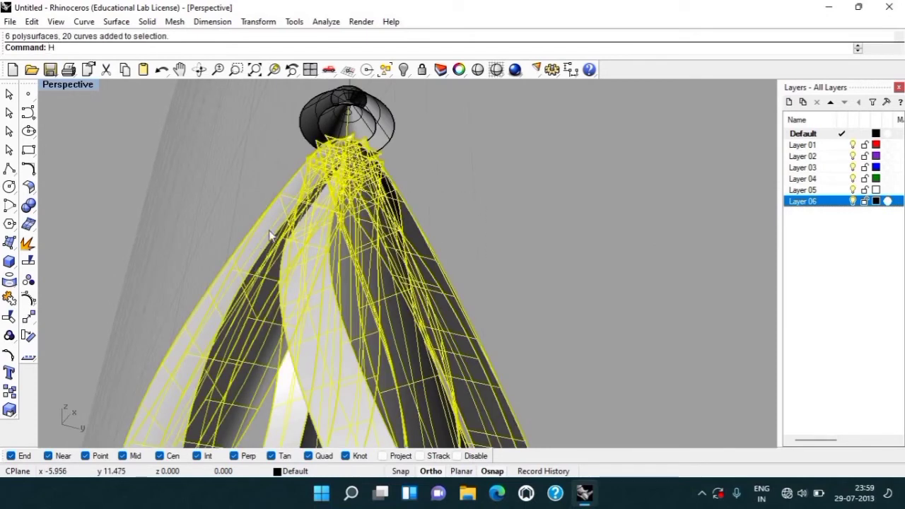
pyautogui.write('ide')
pyautogui.press('Return')
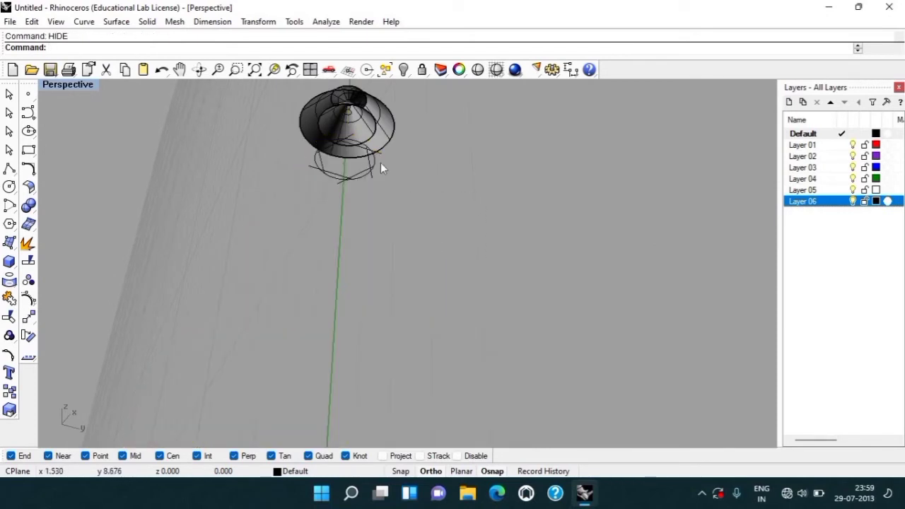
pyautogui.write('sc')
pyautogui.press('Return')
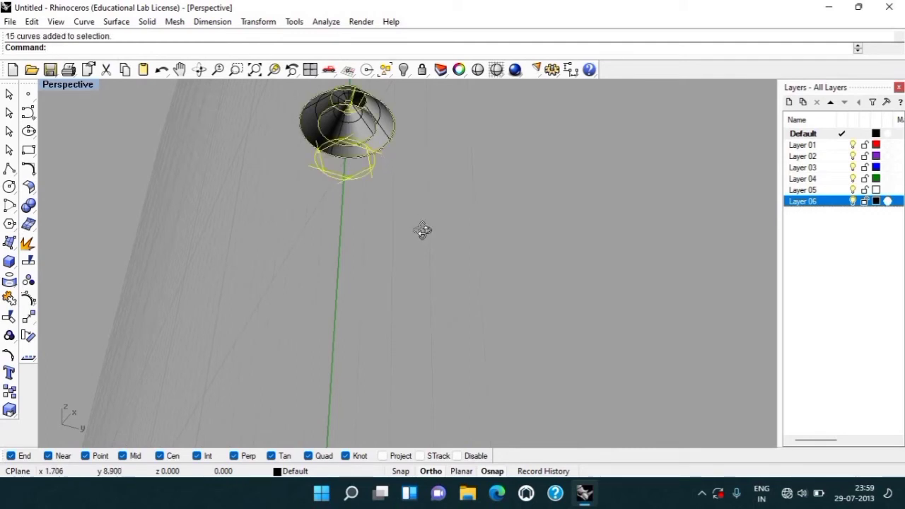
pyautogui.moveTo(422, 230); pyautogui.dragTo(423, 235, button='right')
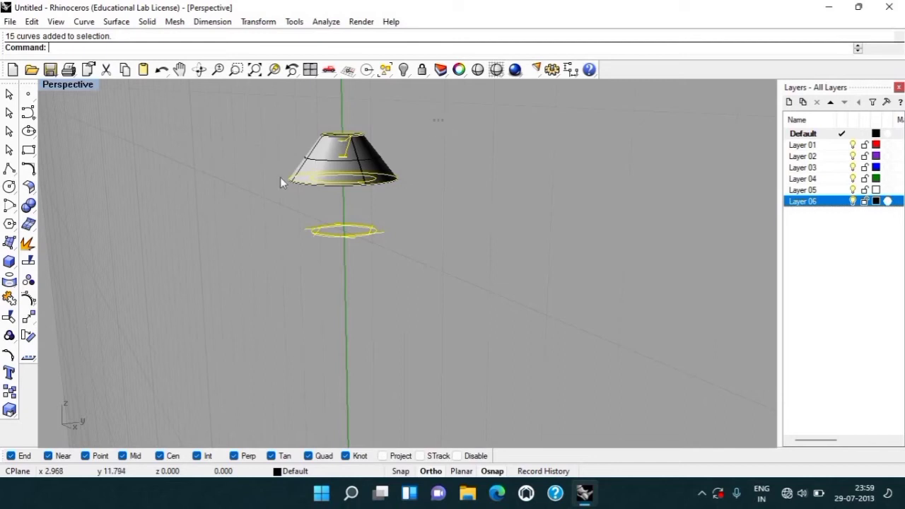
pyautogui.press('Delete')
# Inspect the remaining hollow cone cap from several angles and select it.
pyautogui.scroll(2, 376, 206)
pyautogui.scroll(-5, 376, 206)
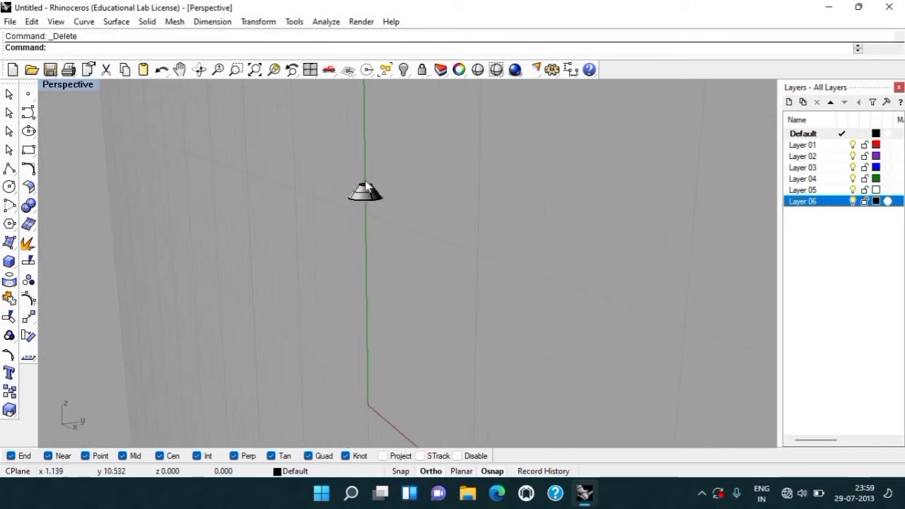
pyautogui.scroll(4, 362, 205)
pyautogui.scroll(3, 388, 347)
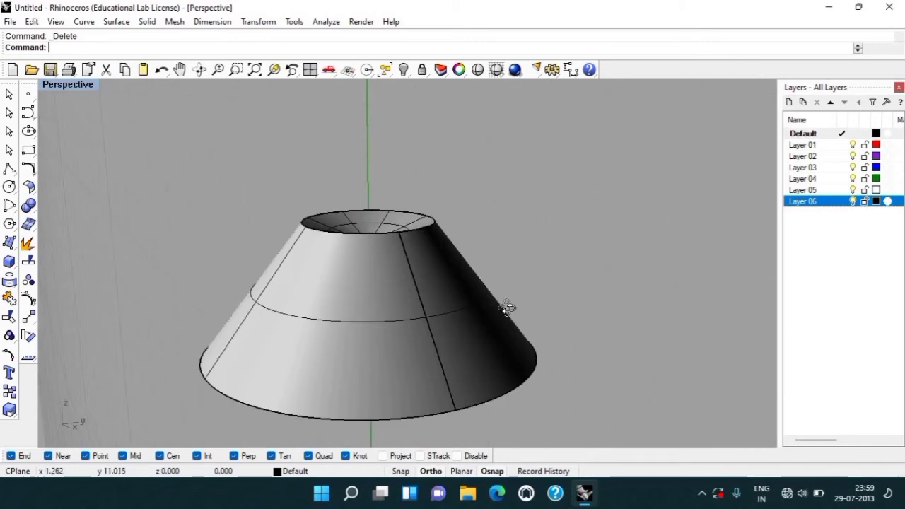
pyautogui.moveTo(504, 307); pyautogui.dragTo(398, 221, button='right')
pyautogui.scroll(-2, 398, 221)
pyautogui.scroll(2, 410, 207)
pyautogui.scroll(3, 410, 205)
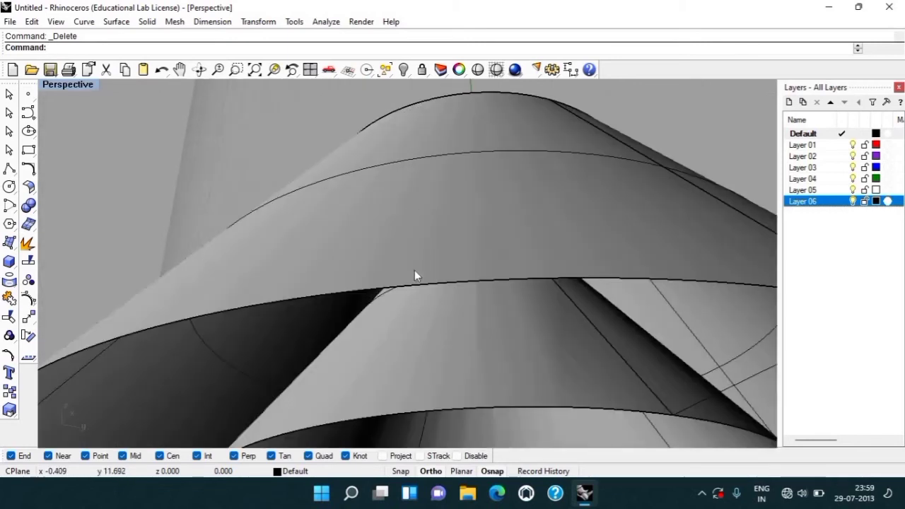
pyautogui.scroll(-3, 417, 269)
pyautogui.scroll(3, 452, 340)
pyautogui.scroll(-4, 474, 210)
pyautogui.scroll(2, 481, 277)
pyautogui.scroll(-2, 482, 277)
pyautogui.moveTo(481, 296)
pyautogui.mouseDown(button='right')
pyautogui.moveTo(481, 318)
pyautogui.moveTo(389, 264)
pyautogui.moveTo(365, 210)
pyautogui.moveTo(363, 176)
pyautogui.moveTo(394, 236)
pyautogui.moveTo(434, 195)
pyautogui.moveTo(419, 283)
pyautogui.mouseUp(button='right')
pyautogui.scroll(2, 417, 262)
pyautogui.scroll(-2, 424, 222)
pyautogui.moveTo(424, 223); pyautogui.dragTo(432, 317, button='right')
pyautogui.scroll(-2, 424, 339)
pyautogui.scroll(2, 412, 361)
pyautogui.click(411, 359)
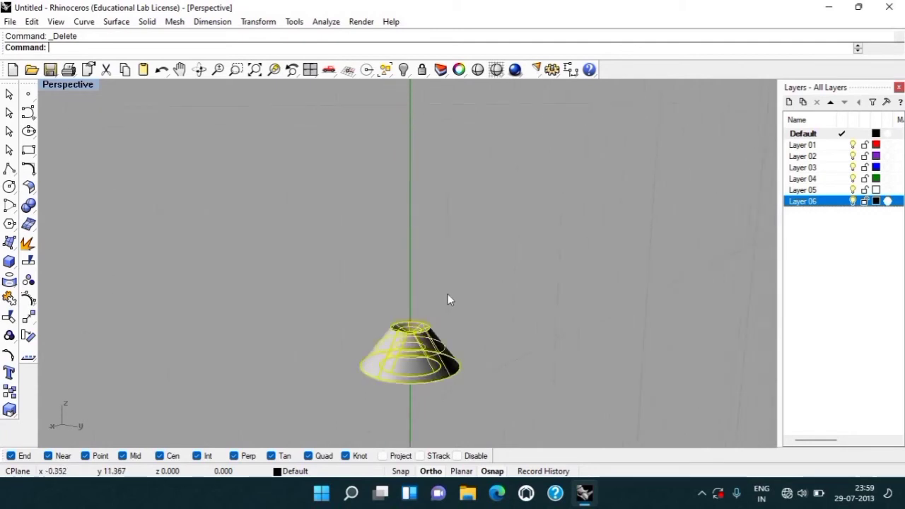
# Extract the cone's outer sloped surface and delete the rest of the cap.
pyautogui.scroll(1, 447, 297)
pyautogui.write('x')
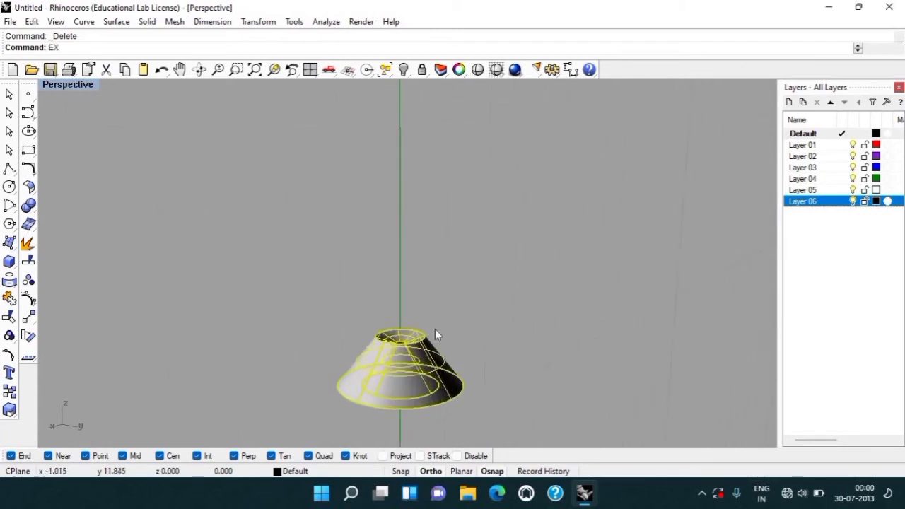
pyautogui.press('Return')
pyautogui.click(425, 364)
pyautogui.press('Return')
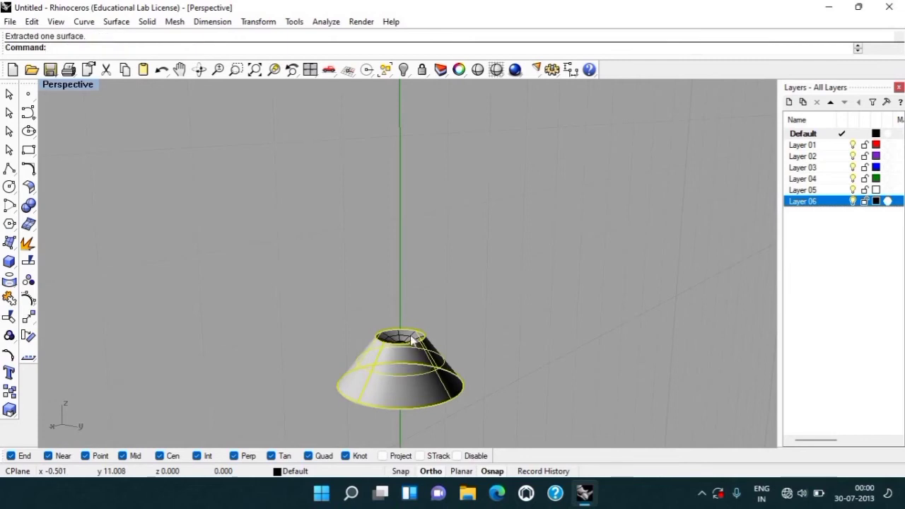
pyautogui.click(410, 336)
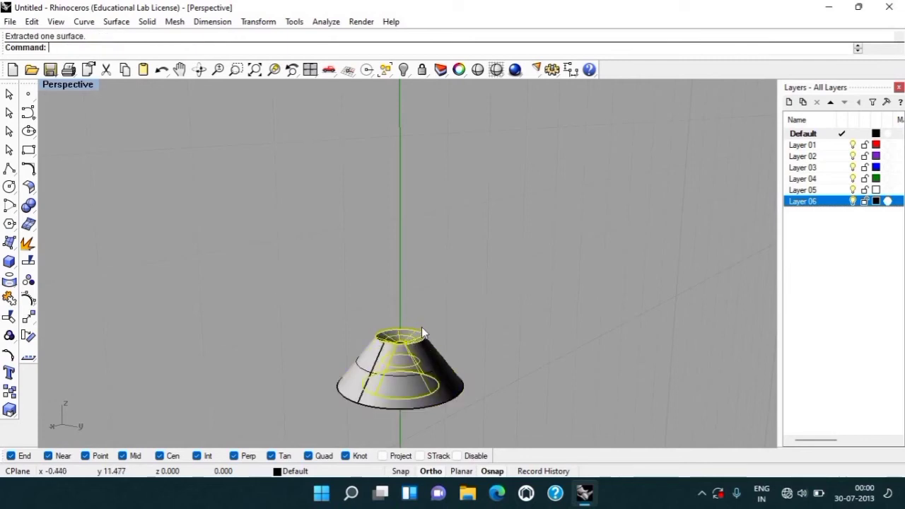
pyautogui.press('Delete')
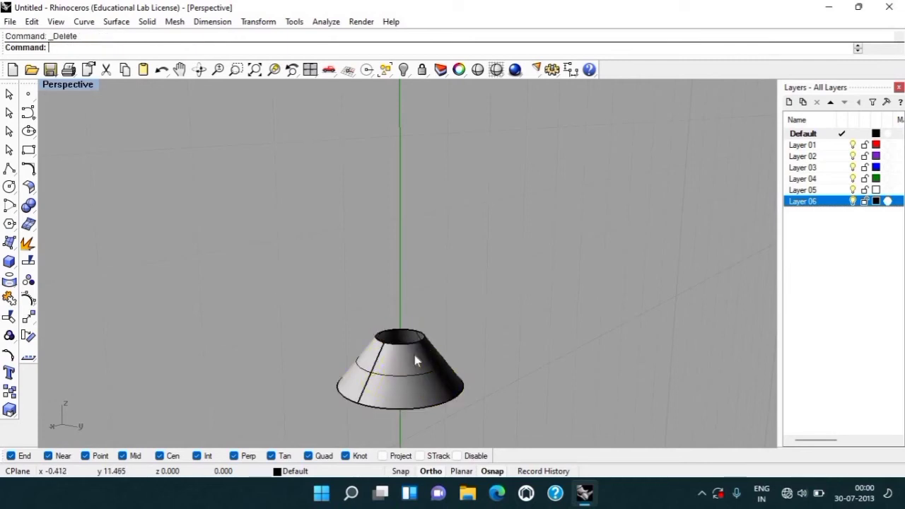
pyautogui.click(414, 354)
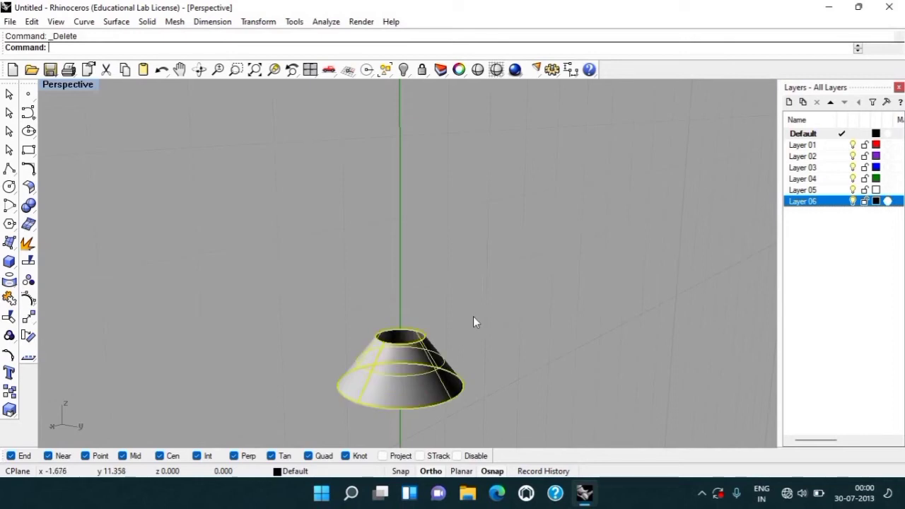
# Offset the cone surface by 1 in Top view, then review it in Perspective.
pyautogui.write('top')
pyautogui.press('Return')
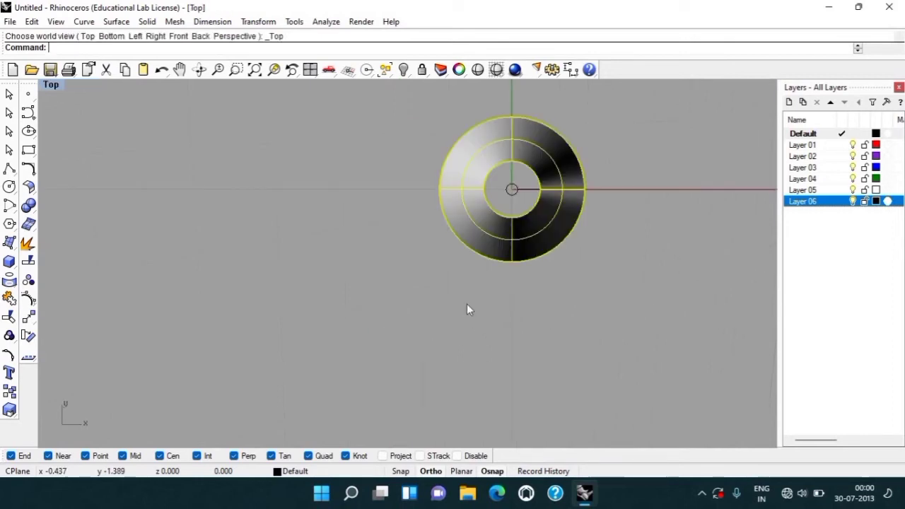
pyautogui.write('offsetsrf')
pyautogui.press('Return')
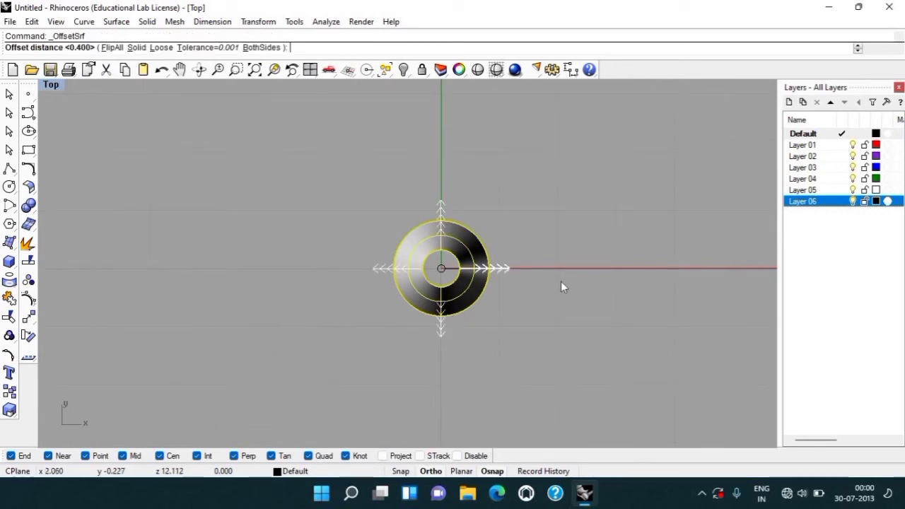
pyautogui.write('1')
pyautogui.press('Return')
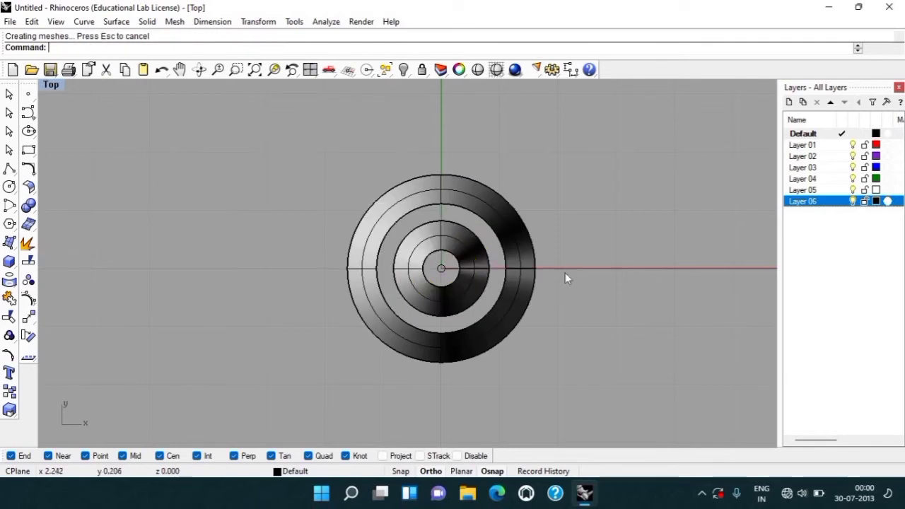
pyautogui.write('p')
pyautogui.press('Return')
pyautogui.moveTo(456, 246)
pyautogui.mouseDown(button='right')
pyautogui.moveTo(457, 144)
pyautogui.moveTo(454, 306)
pyautogui.mouseUp(button='right')
pyautogui.moveTo(449, 254)
pyautogui.mouseDown(button='right')
pyautogui.moveTo(512, 261)
pyautogui.moveTo(279, 356)
pyautogui.moveTo(209, 330)
pyautogui.moveTo(163, 186)
pyautogui.moveTo(176, 125)
pyautogui.moveTo(319, 258)
pyautogui.moveTo(445, 224)
pyautogui.mouseUp(button='right')
pyautogui.scroll(3, 511, 255)
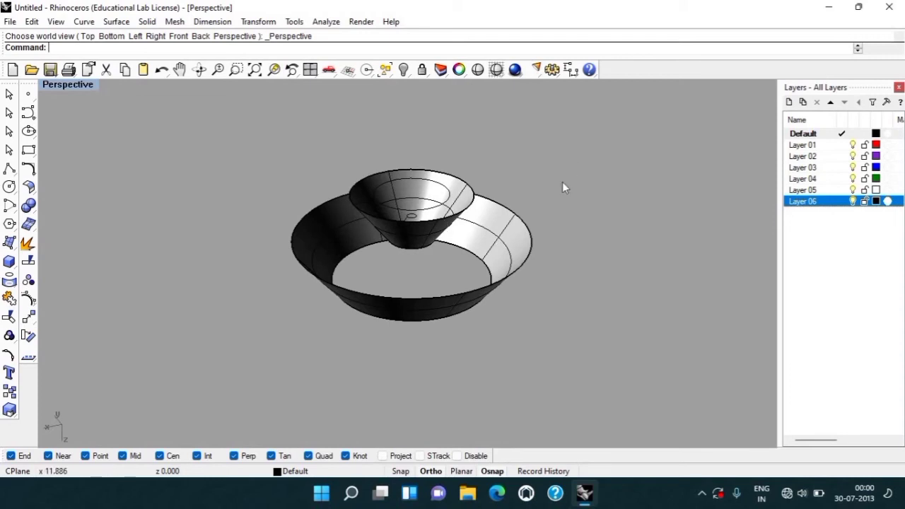
# Duplicate the four border edges of the flared ring and inner cone with DupBorder.
pyautogui.moveTo(445, 298); pyautogui.dragTo(449, 291)
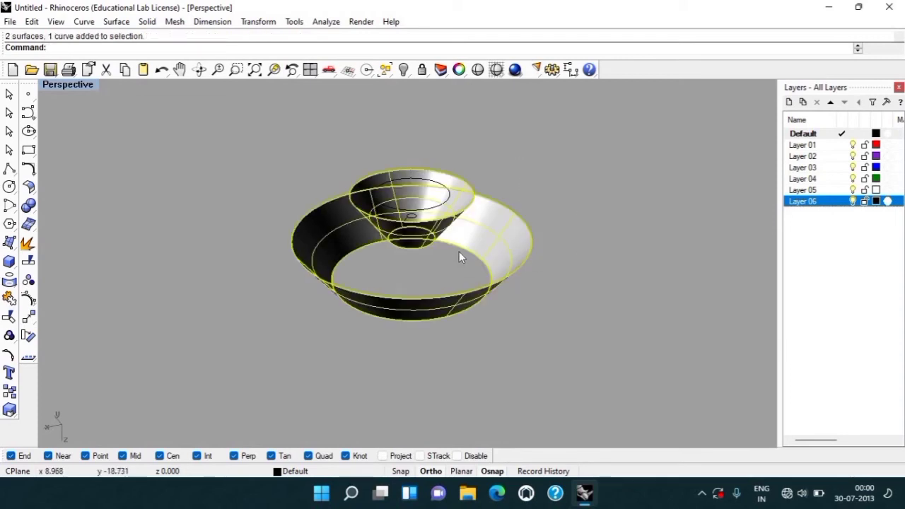
pyautogui.write('du')
pyautogui.press('Return')
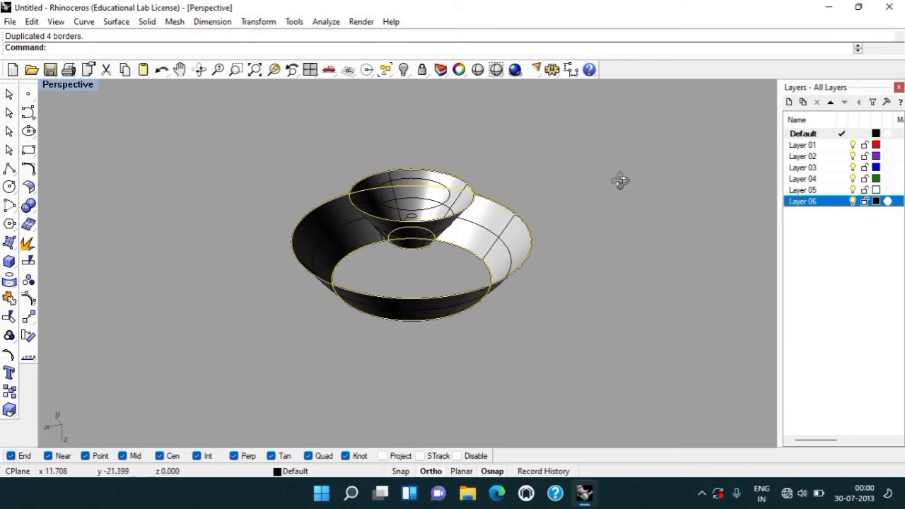
pyautogui.moveTo(620, 181); pyautogui.dragTo(535, 253, button='right')
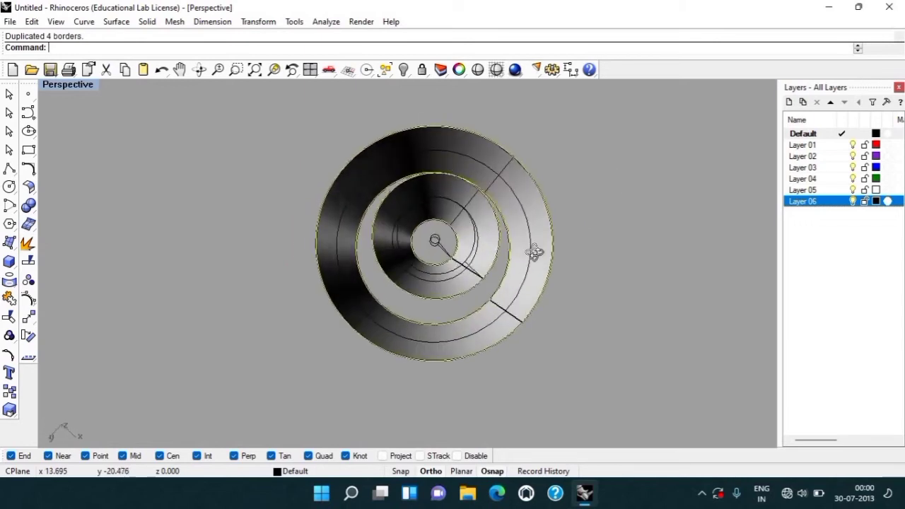
pyautogui.moveTo(535, 253); pyautogui.dragTo(330, 308, button='right')
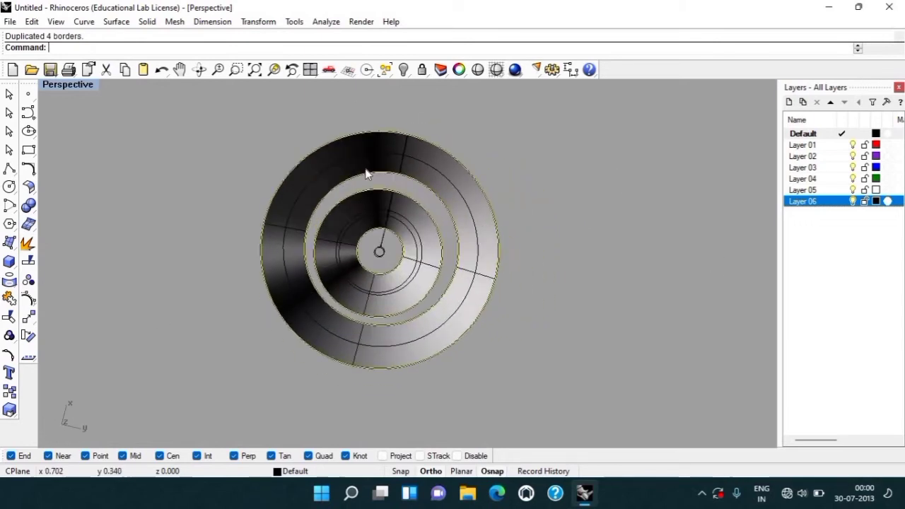
pyautogui.moveTo(535, 96)
pyautogui.mouseDown(button='right')
pyautogui.moveTo(552, 428)
pyautogui.moveTo(561, 361)
pyautogui.moveTo(418, 415)
pyautogui.mouseUp(button='right')
pyautogui.moveTo(520, 416)
pyautogui.mouseDown(button='right')
pyautogui.moveTo(318, 384)
pyautogui.moveTo(278, 397)
pyautogui.moveTo(439, 354)
pyautogui.mouseUp(button='right')
pyautogui.press('Escape')
pyautogui.scroll(3, 597, 175)
pyautogui.moveTo(598, 177)
pyautogui.mouseDown(button='right')
pyautogui.moveTo(575, 181)
pyautogui.moveTo(671, 201)
pyautogui.moveTo(661, 209)
pyautogui.moveTo(576, 211)
pyautogui.mouseUp(button='right')
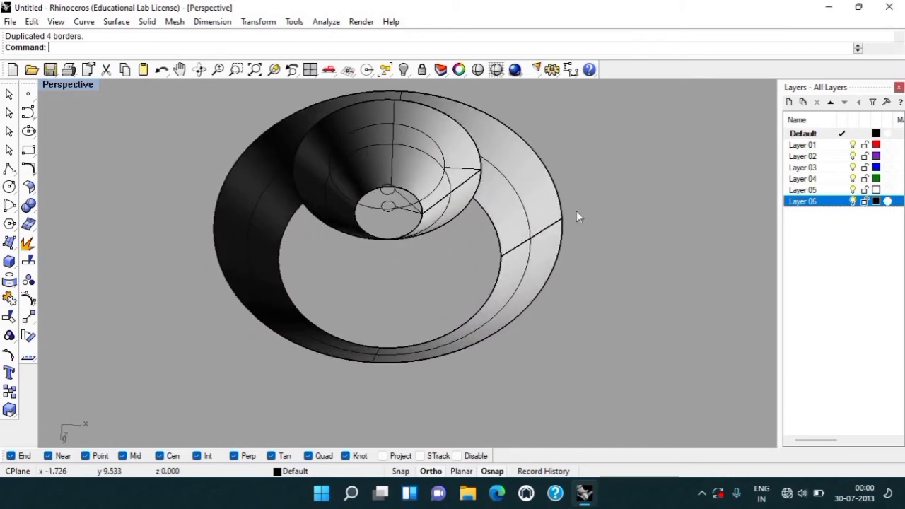
# Draw a line from the bowl's rim endpoint to the ring's outer edge.
pyautogui.write('line')
pyautogui.press('Return')
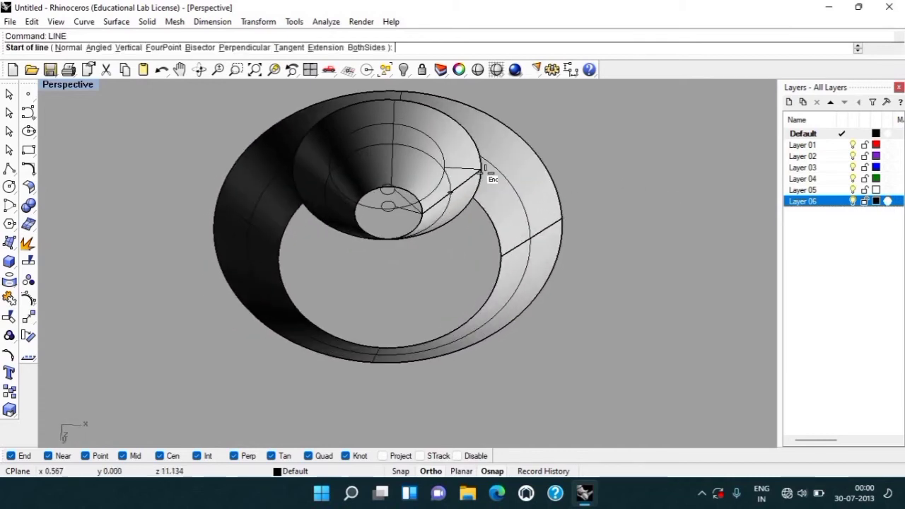
pyautogui.click(481, 170)
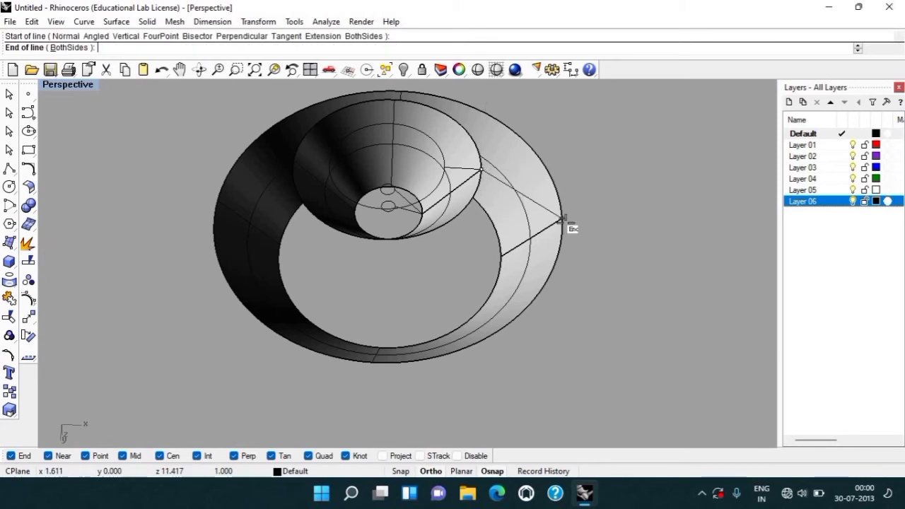
pyautogui.click(562, 220)
# Sweep2 along the outer edge and bowl rim rails using the new line as section.
pyautogui.click(559, 203)
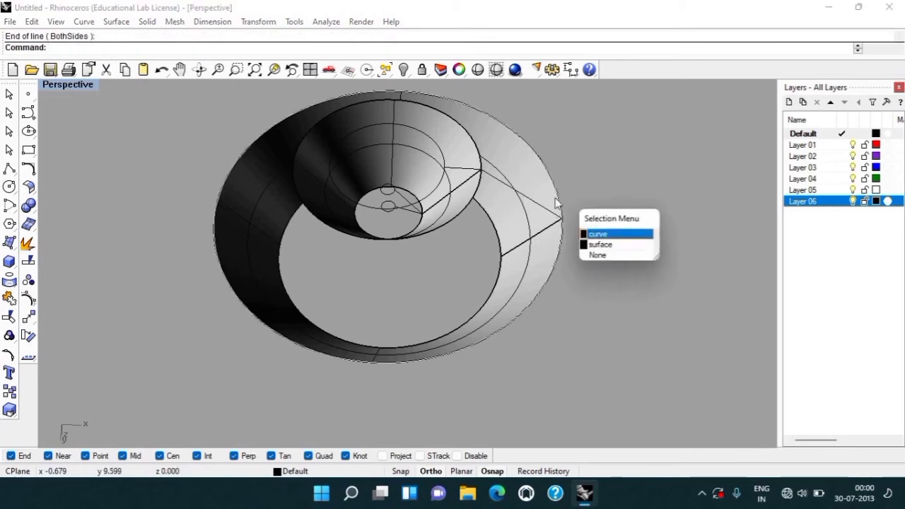
pyautogui.press('Return')
pyautogui.click(497, 205)
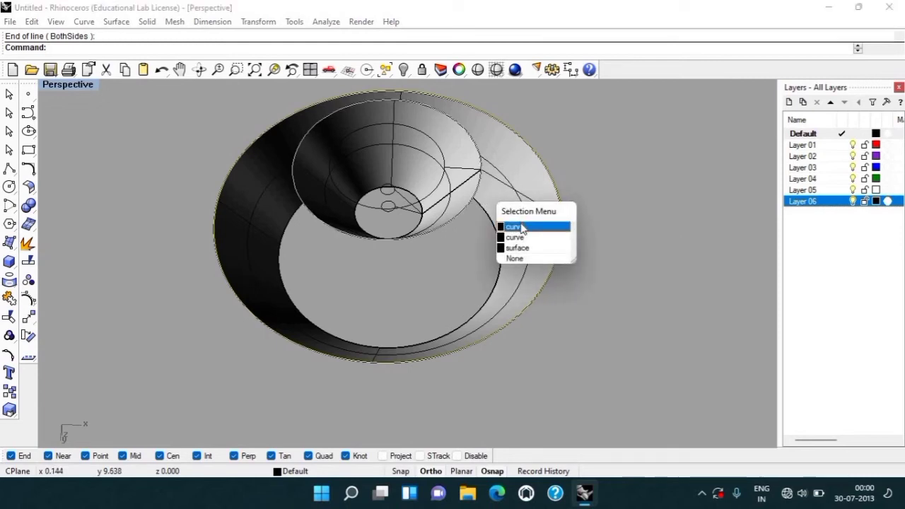
pyautogui.click(521, 226)
pyautogui.write('SW2')
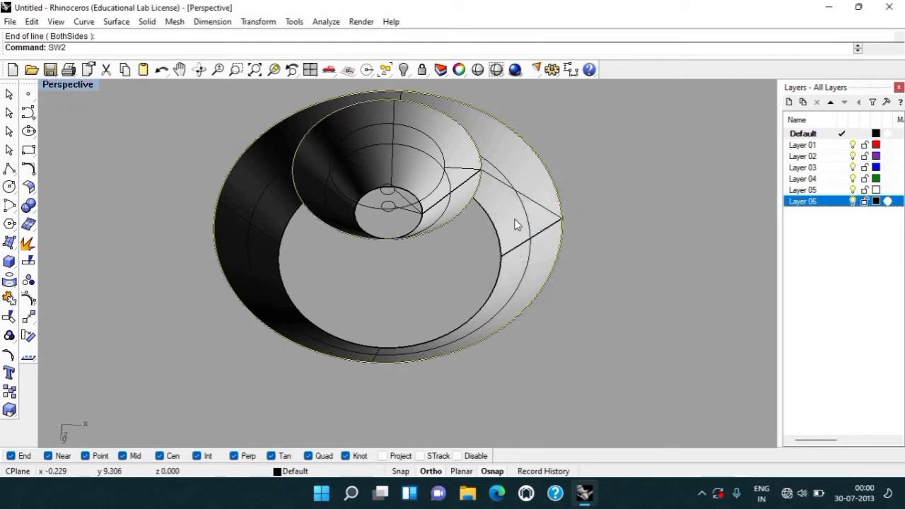
pyautogui.press('Return')
pyautogui.click(525, 203)
pyautogui.press('Return')
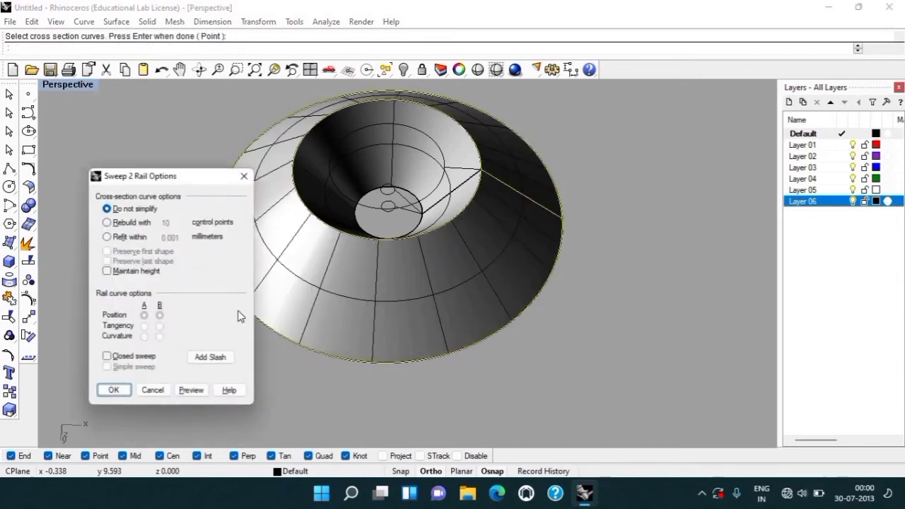
pyautogui.click(114, 392)
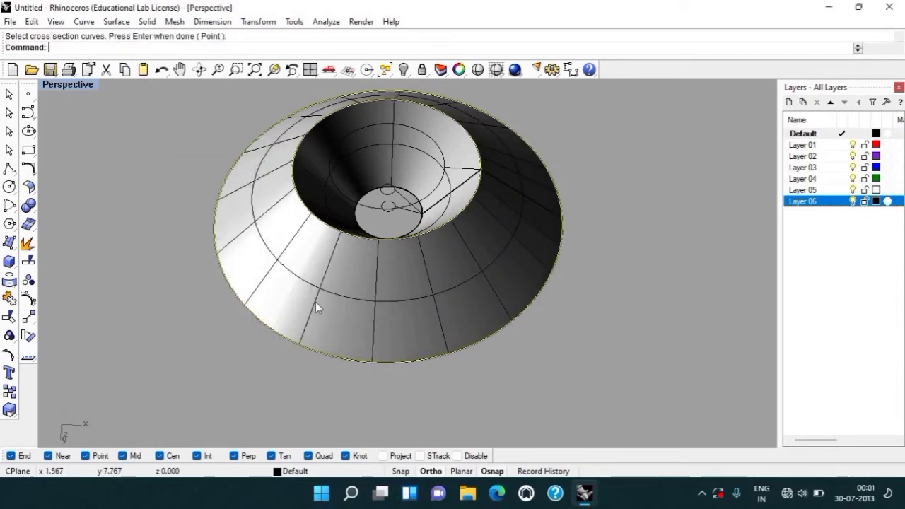
# Orbit and zoom to inspect the new swept rim surface.
pyautogui.moveTo(315, 302); pyautogui.dragTo(358, 410, button='right')
pyautogui.moveTo(441, 142)
pyautogui.mouseDown(button='right')
pyautogui.moveTo(448, 304)
pyautogui.moveTo(370, 315)
pyautogui.moveTo(347, 414)
pyautogui.moveTo(337, 137)
pyautogui.moveTo(353, 78)
pyautogui.moveTo(398, 254)
pyautogui.moveTo(474, 191)
pyautogui.moveTo(372, 248)
pyautogui.moveTo(400, 253)
pyautogui.moveTo(394, 207)
pyautogui.moveTo(334, 228)
pyautogui.mouseUp(button='right')
pyautogui.scroll(3, 400, 253)
pyautogui.scroll(3, 343, 292)
pyautogui.moveTo(342, 292); pyautogui.dragTo(337, 266, button='right')
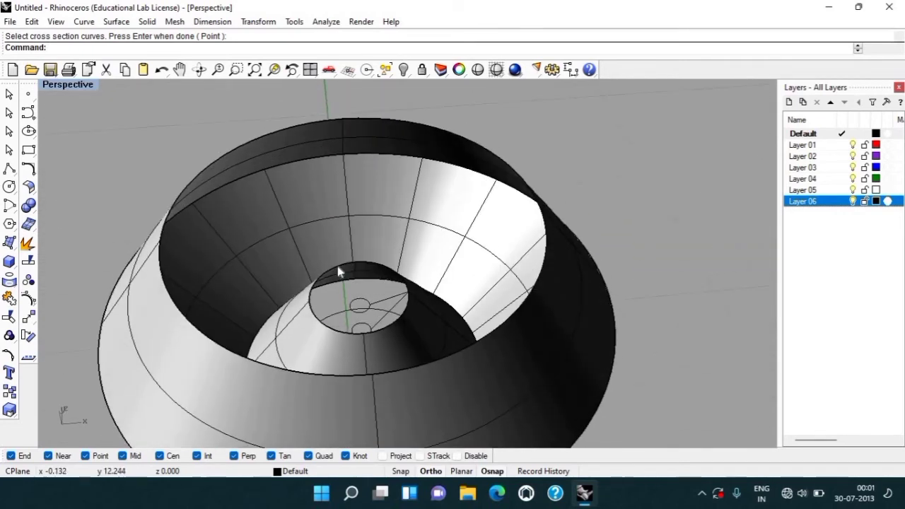
pyautogui.scroll(-2, 337, 266)
pyautogui.scroll(-2, 382, 300)
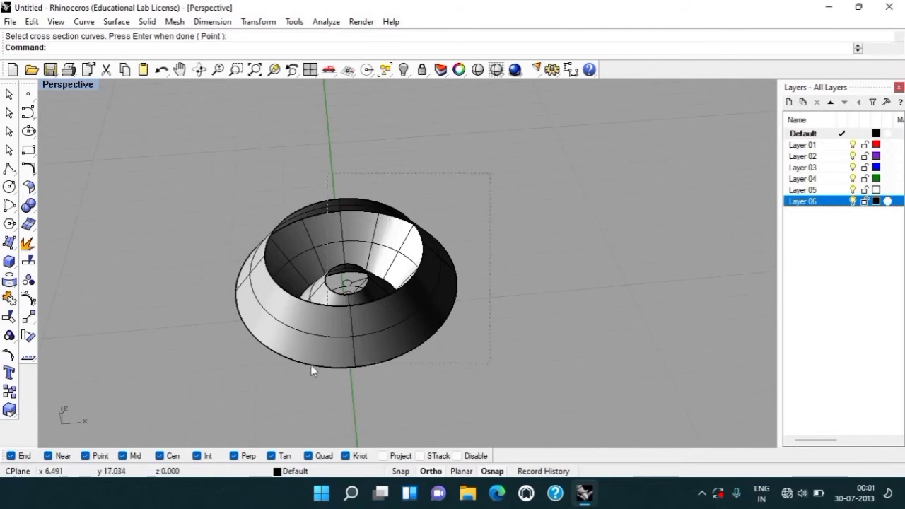
# Cap the open ends of all the selected surfaces into a solid.
pyautogui.moveTo(313, 371); pyautogui.dragTo(308, 357)
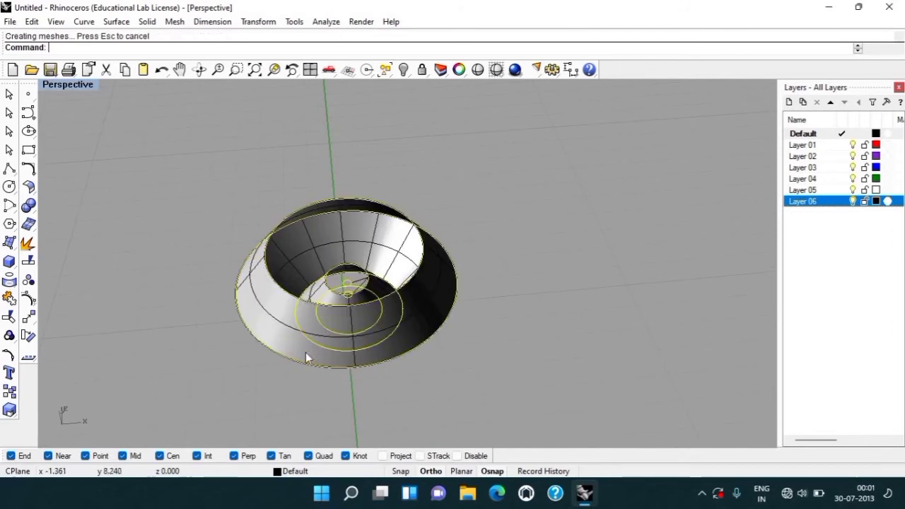
pyautogui.write('CA')
pyautogui.press('Return')
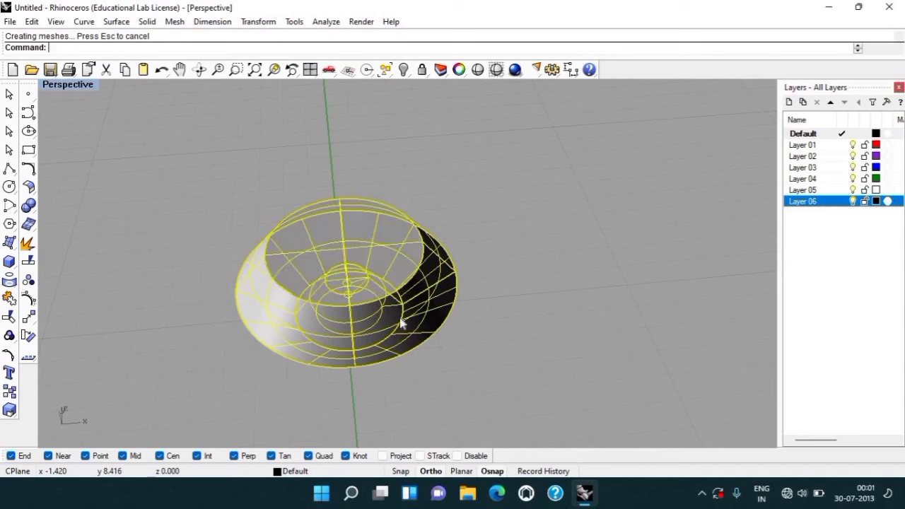
pyautogui.moveTo(466, 344); pyautogui.dragTo(454, 343, button='right')
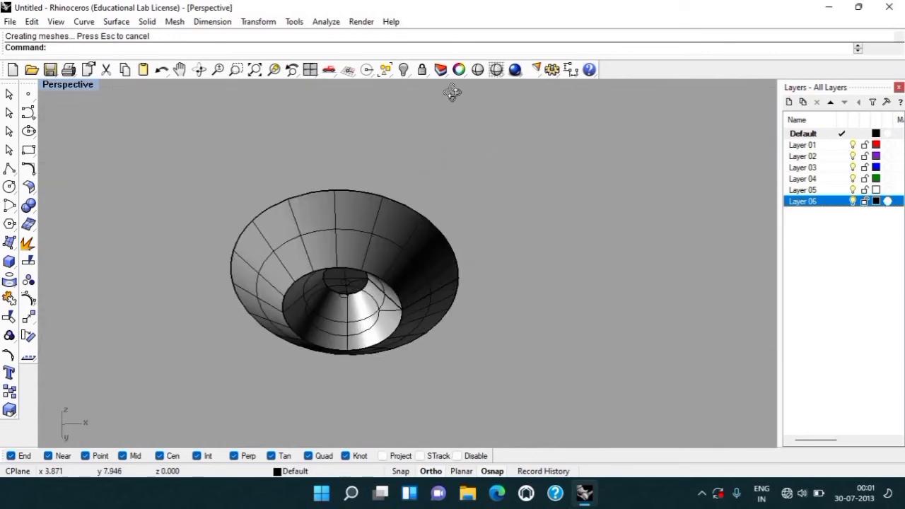
# Check the capped object for naked edges: 7 edges, none naked.
pyautogui.click(428, 300)
pyautogui.press('Return')
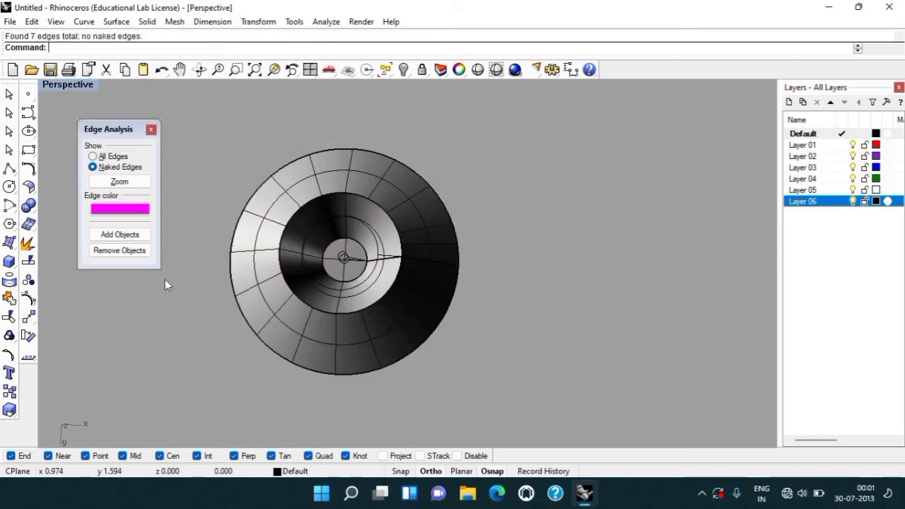
pyautogui.click(150, 130)
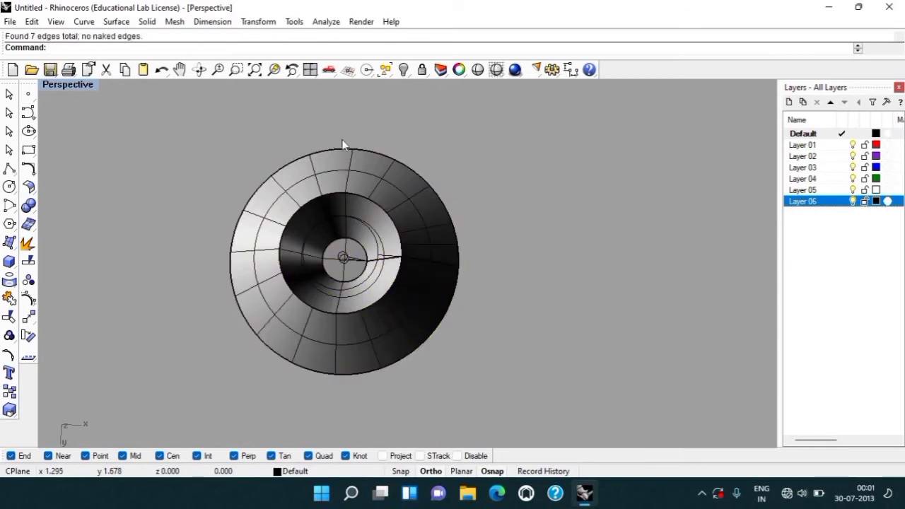
pyautogui.moveTo(434, 320); pyautogui.dragTo(435, 332, button='right')
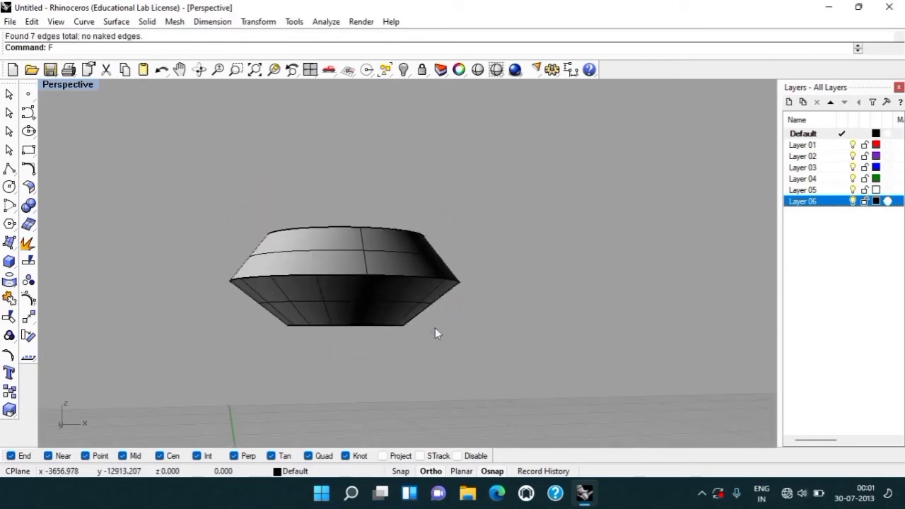
# Switch to the Front view and reveal all hidden objects with Show.
pyautogui.press('Return')
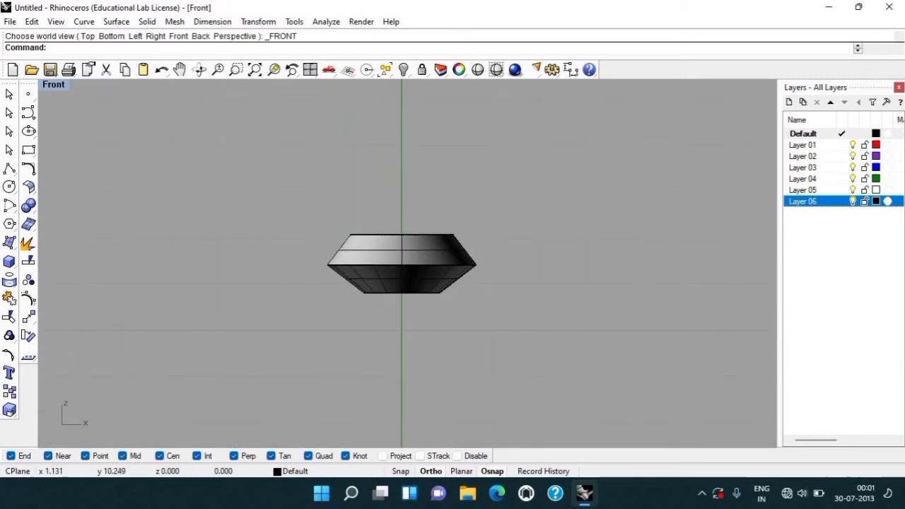
pyautogui.write('Show')
pyautogui.press('Return')
pyautogui.scroll(-1, 445, 297)
pyautogui.scroll(-1, 432, 234)
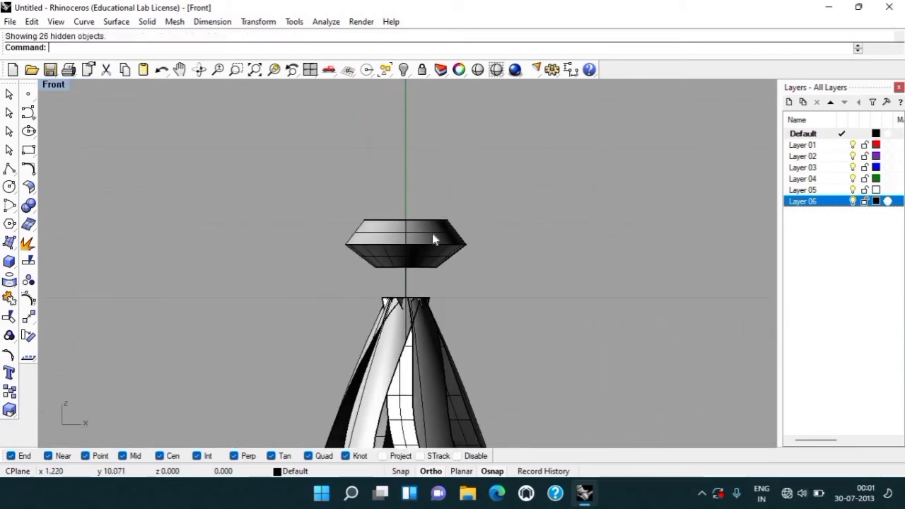
pyautogui.scroll(-1, 452, 276)
# Move the disc polysurface lower onto the top of the tower.
pyautogui.click(444, 239)
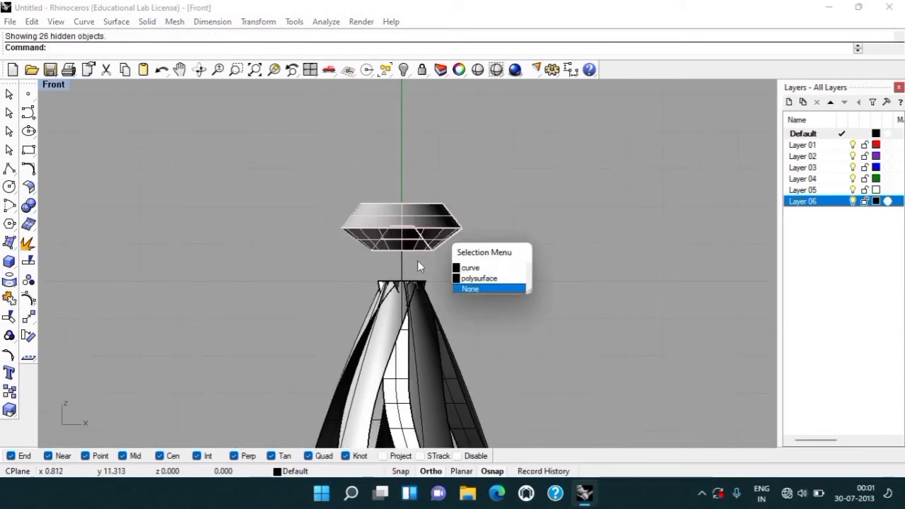
pyautogui.click(471, 276)
pyautogui.write('m')
pyautogui.press('Return')
pyautogui.click(520, 226)
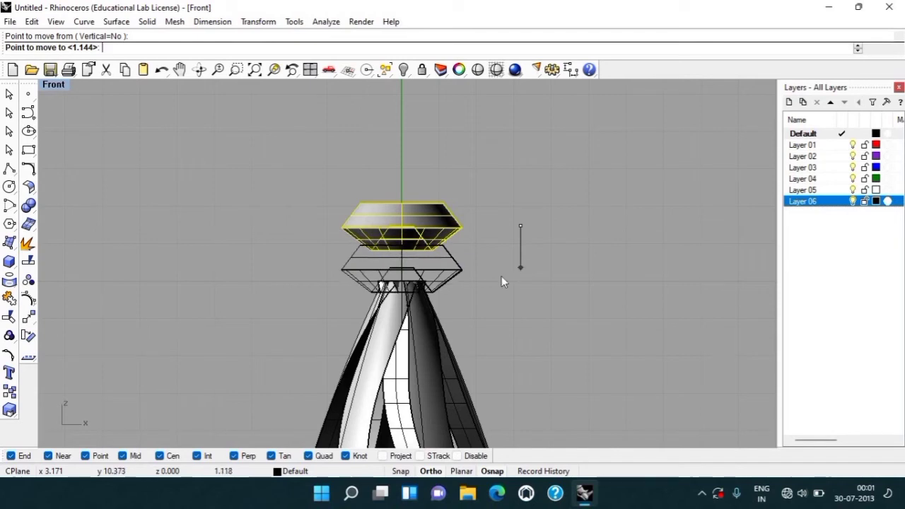
pyautogui.click(520, 269)
pyautogui.click(474, 283)
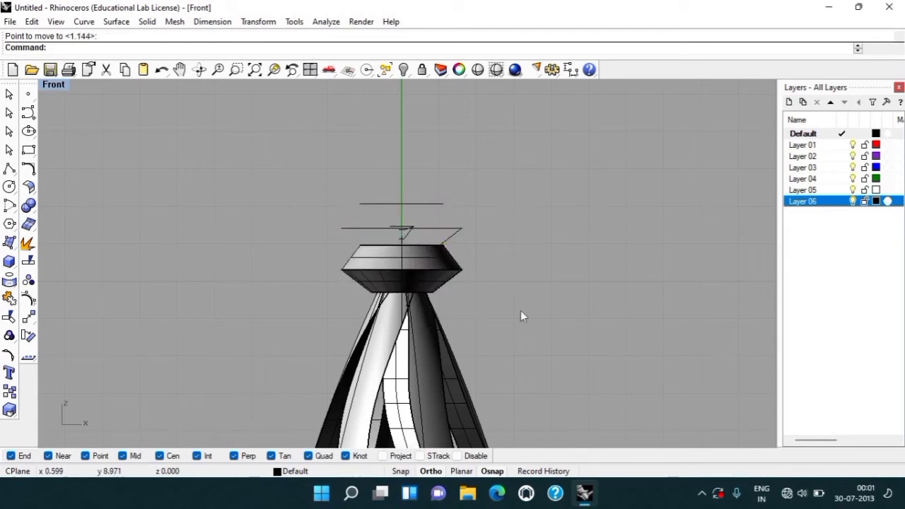
# Subtract the disc from the twisted leg pieces.
pyautogui.click(320, 354)
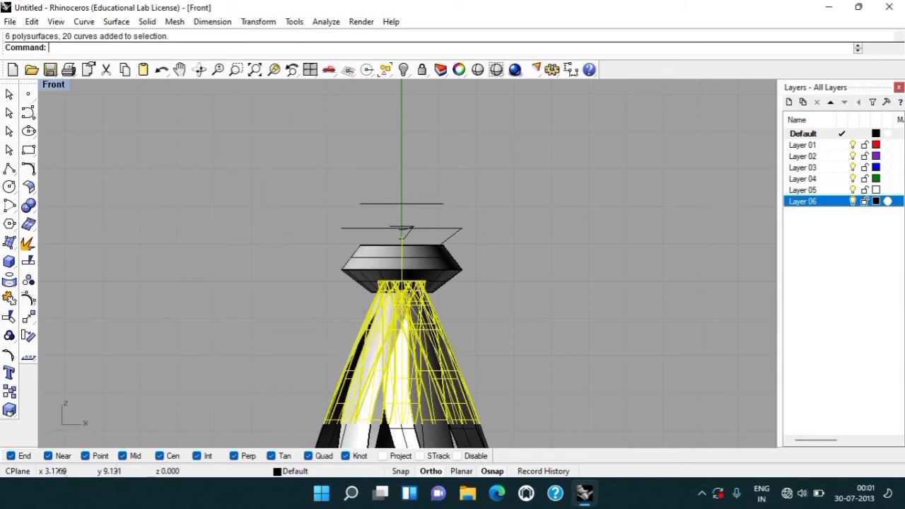
pyautogui.write('BB')
pyautogui.press('Return')
pyautogui.click(438, 254)
pyautogui.press('Return')
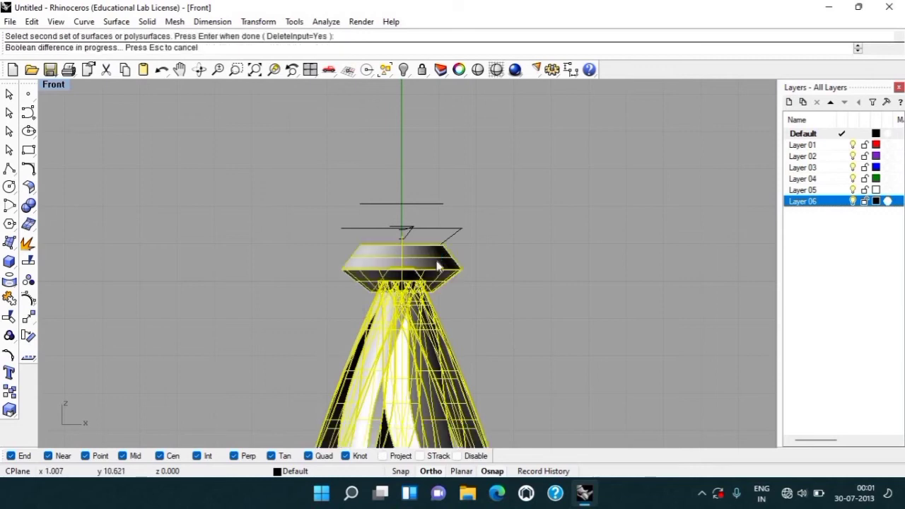
pyautogui.scroll(1, 413, 286)
pyautogui.scroll(1, 414, 287)
pyautogui.scroll(1, 413, 287)
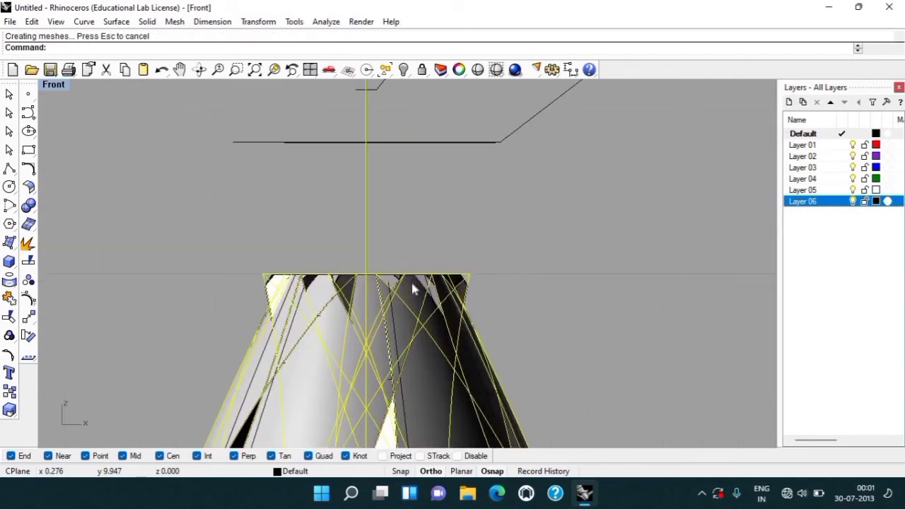
pyautogui.scroll(2, 412, 287)
pyautogui.scroll(-2, 413, 286)
pyautogui.scroll(-2, 412, 287)
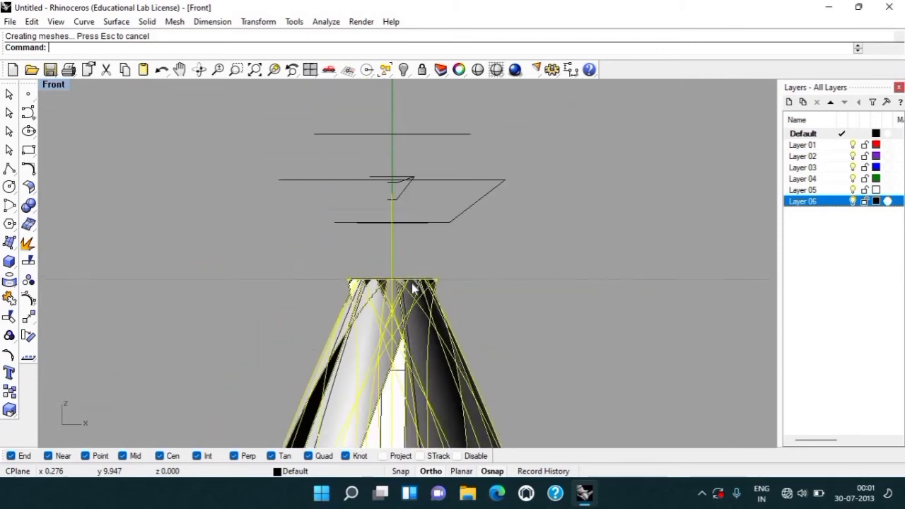
# Undo the Boolean subtraction to bring back the cone cap.
pyautogui.hotkey('ctrl', 'z')
pyautogui.scroll(-2, 407, 291)
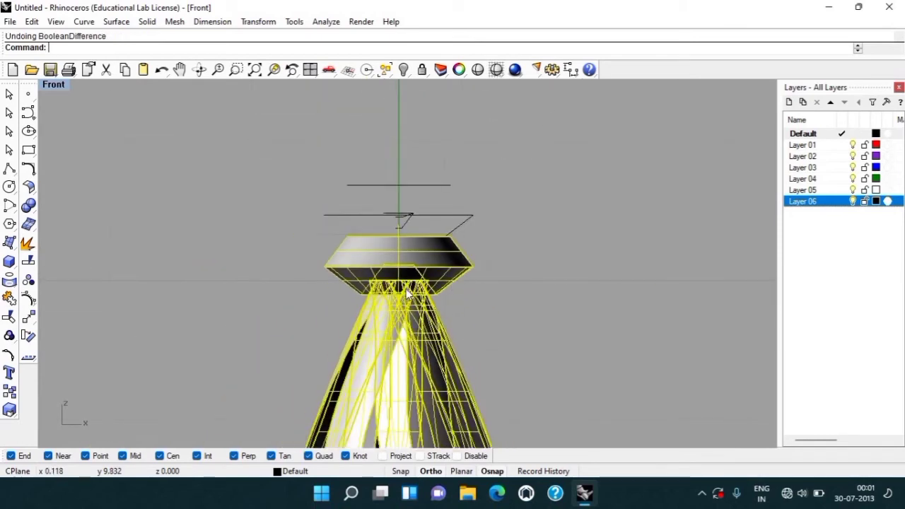
pyautogui.scroll(3, 407, 291)
# Nudge the cone cap slightly down onto the strip tops in two small moves.
pyautogui.write('m')
pyautogui.press('Return')
pyautogui.click(599, 276)
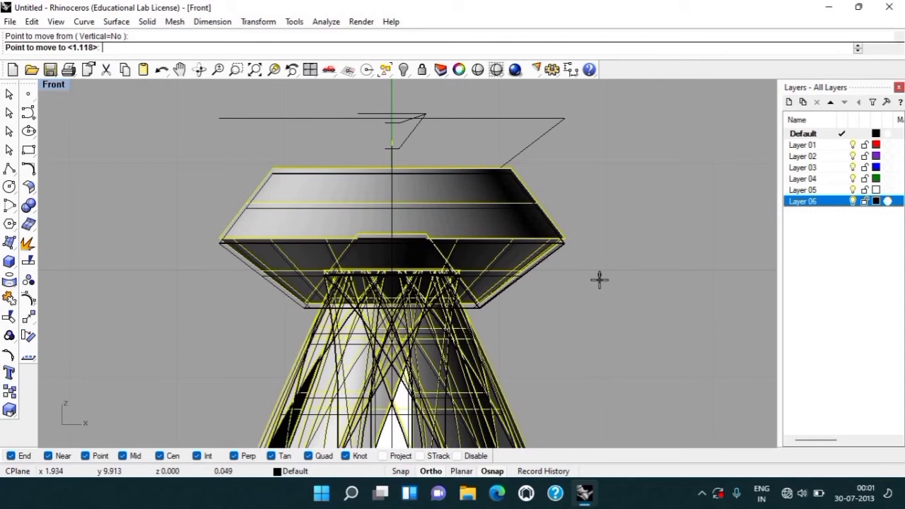
pyautogui.click(599, 280)
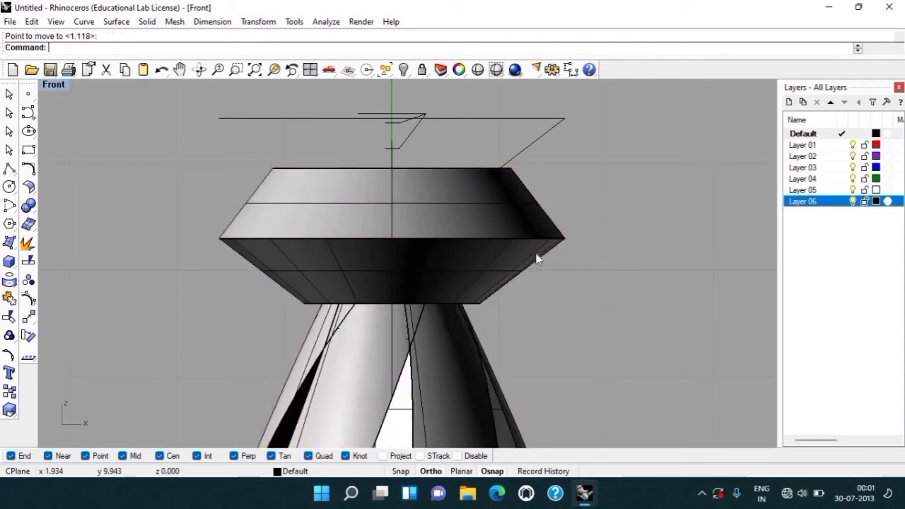
pyautogui.write('m')
pyautogui.press('Return')
pyautogui.click(595, 258)
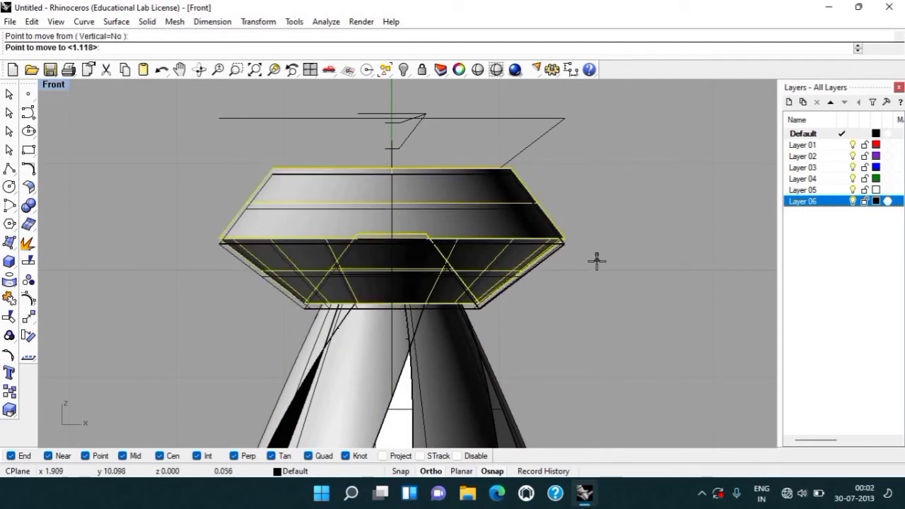
pyautogui.click(595, 262)
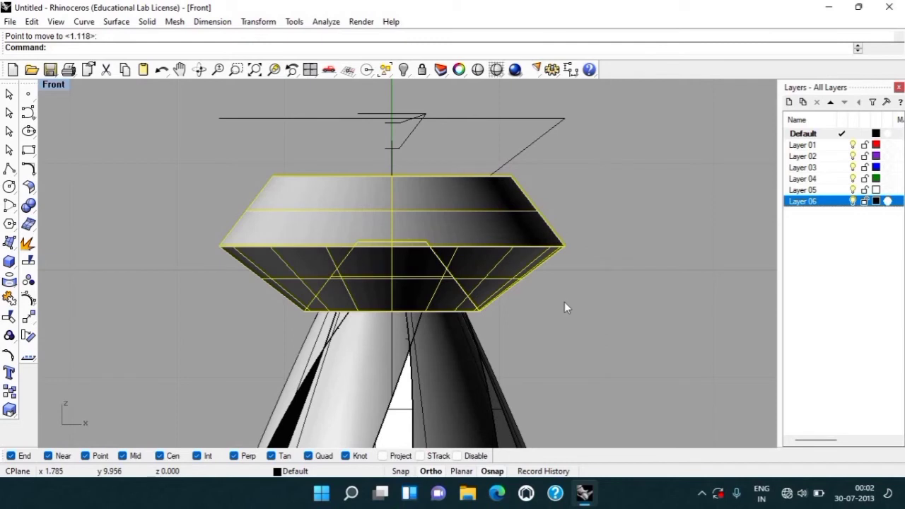
pyautogui.press('Escape')
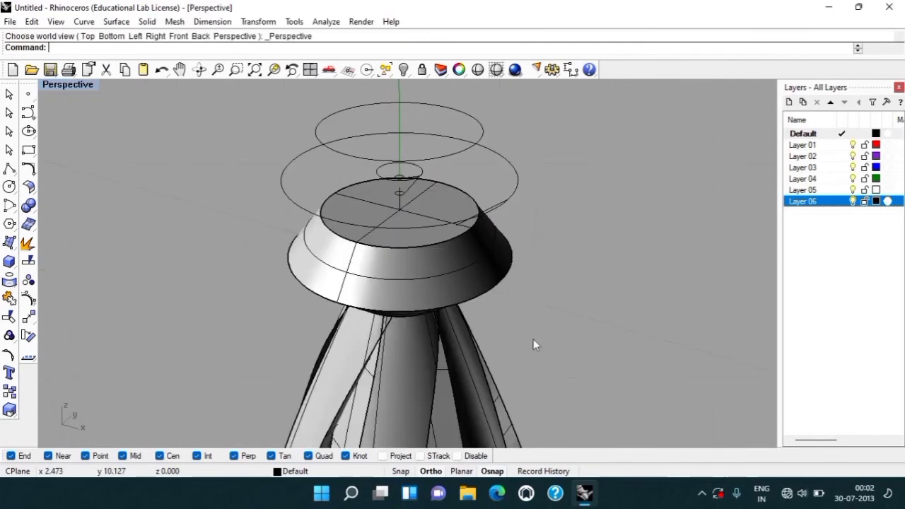
# Move the truncated cone cap lower over the strip tops in the Front view.
pyautogui.moveTo(491, 176)
pyautogui.mouseDown(button='right')
pyautogui.moveTo(483, 150)
pyautogui.moveTo(372, 151)
pyautogui.moveTo(506, 158)
pyautogui.moveTo(606, 177)
pyautogui.moveTo(612, 270)
pyautogui.moveTo(574, 298)
pyautogui.mouseUp(button='right')
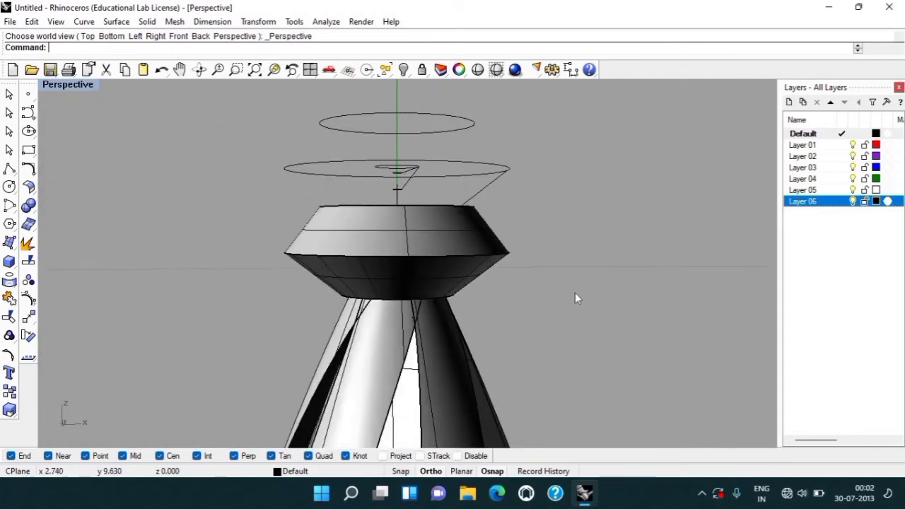
pyautogui.click(456, 287)
pyautogui.scroll(4, 421, 303)
pyautogui.hotkey('ctrl', 'F2')
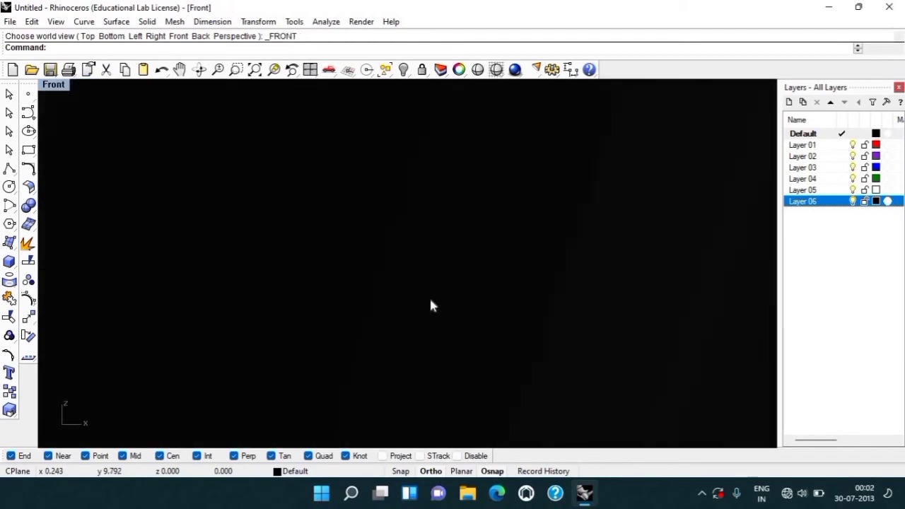
pyautogui.scroll(-2, 430, 300)
pyautogui.scroll(-2, 430, 300)
pyautogui.scroll(-2, 458, 310)
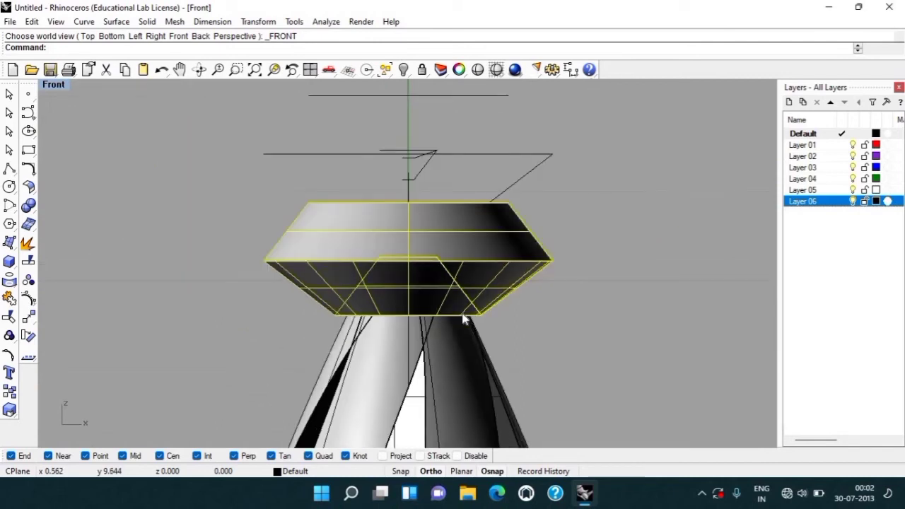
pyautogui.scroll(3, 463, 319)
pyautogui.write('m')
pyautogui.press('Return')
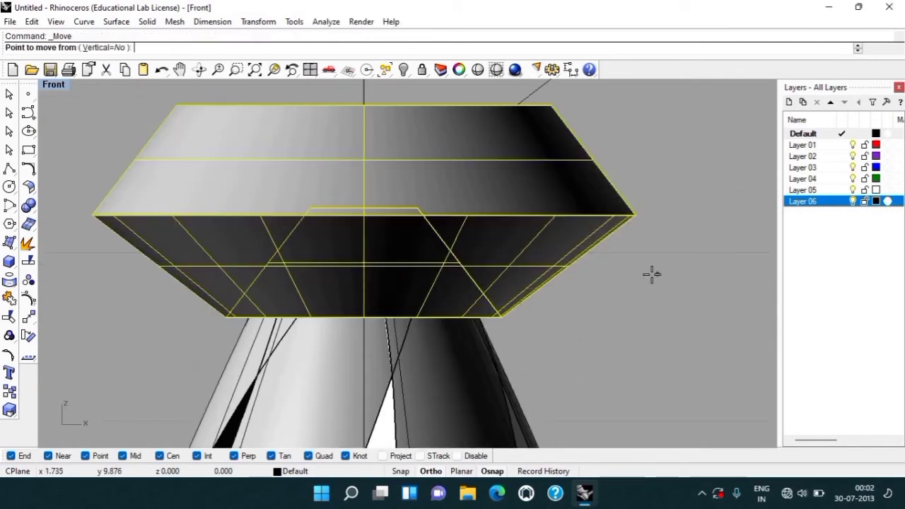
pyautogui.click(651, 274)
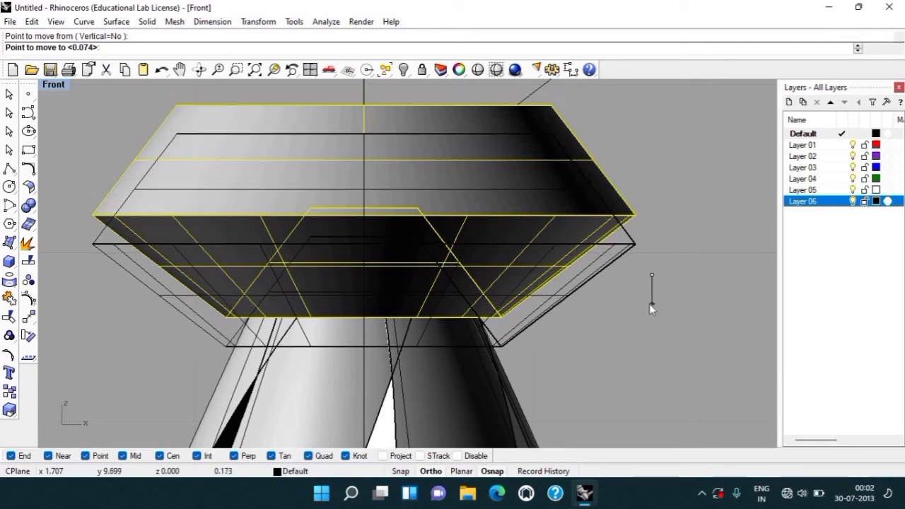
pyautogui.click(650, 303)
pyautogui.scroll(2, 520, 280)
# Select the twisted strips and start a Boolean difference on them.
pyautogui.click(532, 284)
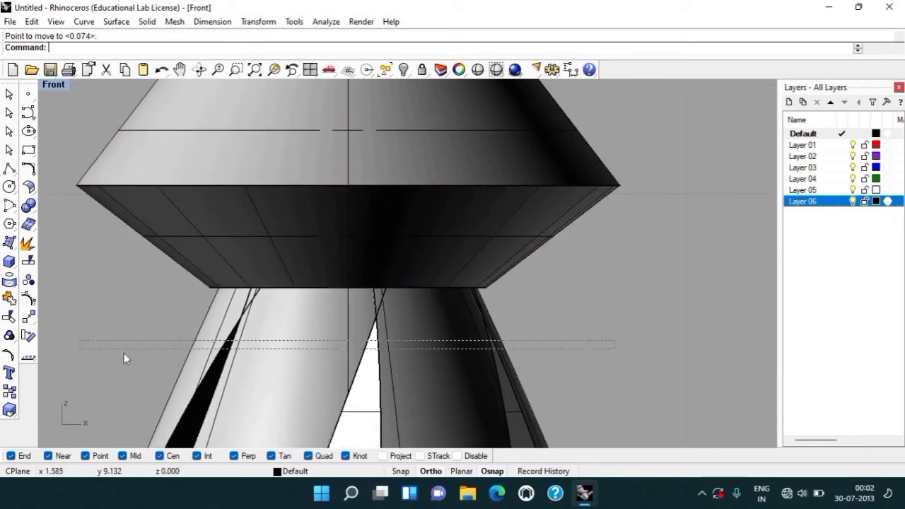
pyautogui.moveTo(72, 352); pyautogui.dragTo(138, 353)
pyautogui.press('Return')
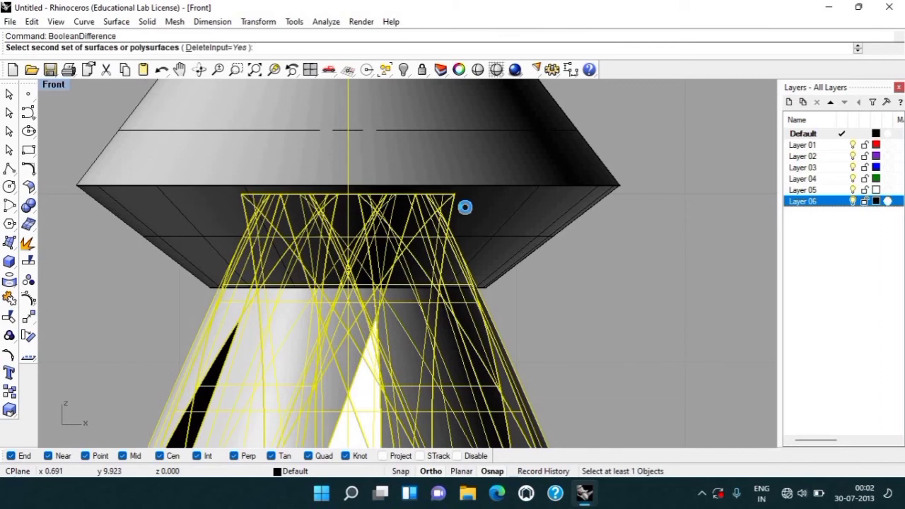
# Subtract the cone from the twisted strips, cutting their tops flat.
pyautogui.click(464, 208)
pyautogui.press('Return')
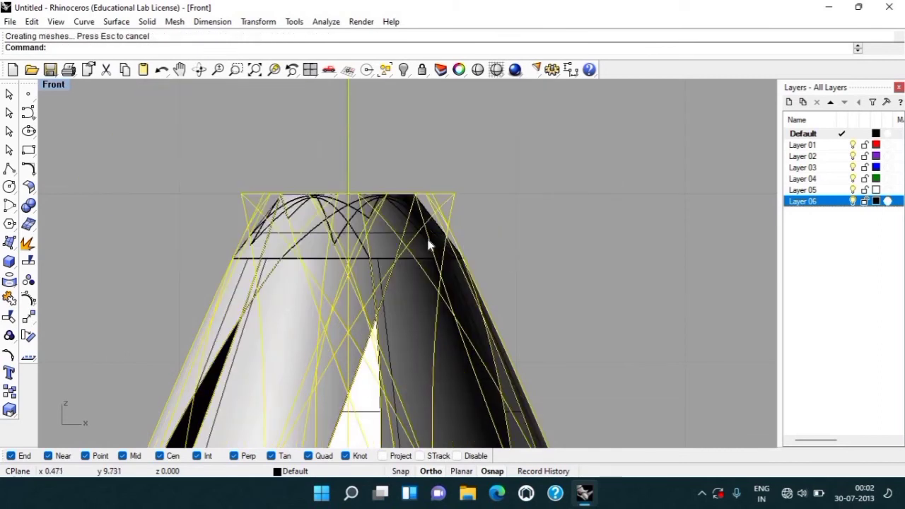
pyautogui.scroll(-3, 427, 236)
pyautogui.click(518, 217)
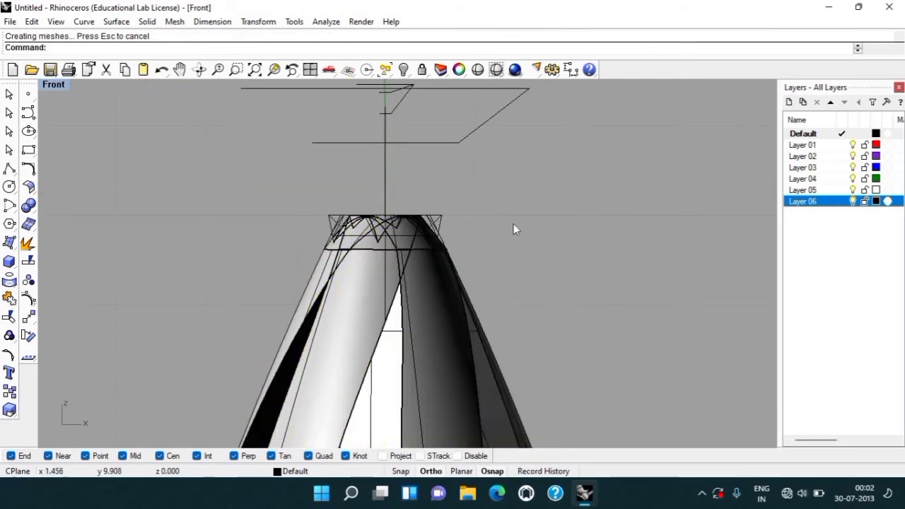
# Select all curves with SelCrv and hide them.
pyautogui.write('sc')
pyautogui.press('Return')
pyautogui.hotkey('ctrl', 'h')
# Orbit the Perspective view to inspect the flat star-patterned top, then return to Front.
pyautogui.hotkey('ctrl', 'F4')
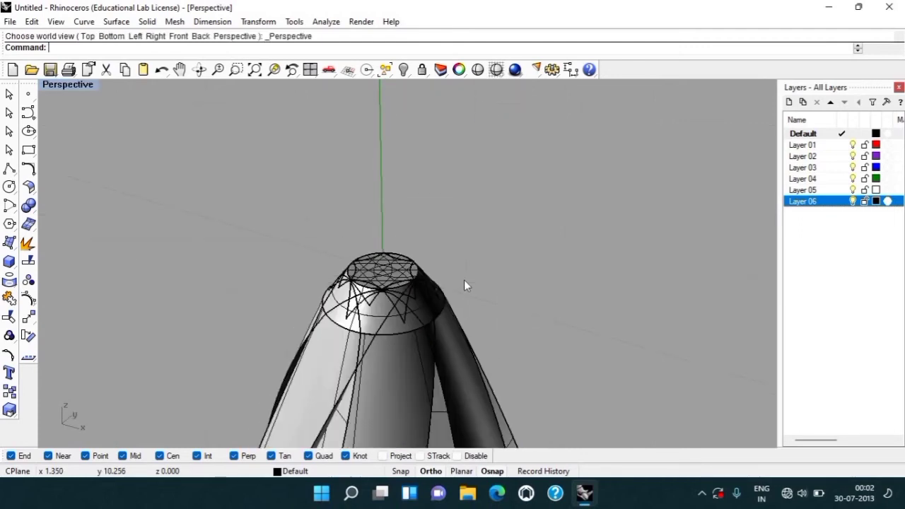
pyautogui.moveTo(463, 278)
pyautogui.mouseDown(button='right')
pyautogui.moveTo(204, 232)
pyautogui.moveTo(393, 276)
pyautogui.mouseUp(button='right')
pyautogui.scroll(2, 394, 276)
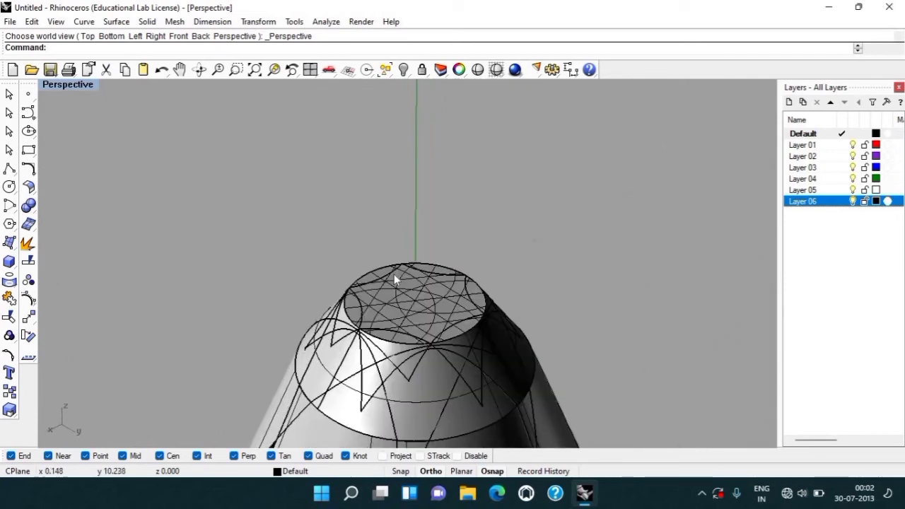
pyautogui.scroll(2, 393, 275)
pyautogui.scroll(-3, 394, 274)
pyautogui.moveTo(393, 273)
pyautogui.mouseDown(button='right')
pyautogui.moveTo(362, 304)
pyautogui.moveTo(340, 352)
pyautogui.moveTo(378, 195)
pyautogui.mouseUp(button='right')
pyautogui.scroll(3, 378, 194)
pyautogui.scroll(-3, 378, 195)
pyautogui.scroll(-3, 367, 233)
pyautogui.moveTo(398, 297)
pyautogui.mouseDown(button='right')
pyautogui.moveTo(464, 368)
pyautogui.moveTo(377, 333)
pyautogui.moveTo(471, 338)
pyautogui.moveTo(453, 308)
pyautogui.mouseUp(button='right')
pyautogui.hotkey('ctrl', 'F2')
# Display the model in Shaded mode and zoom to fit the twisted form.
pyautogui.scroll(2, 454, 246)
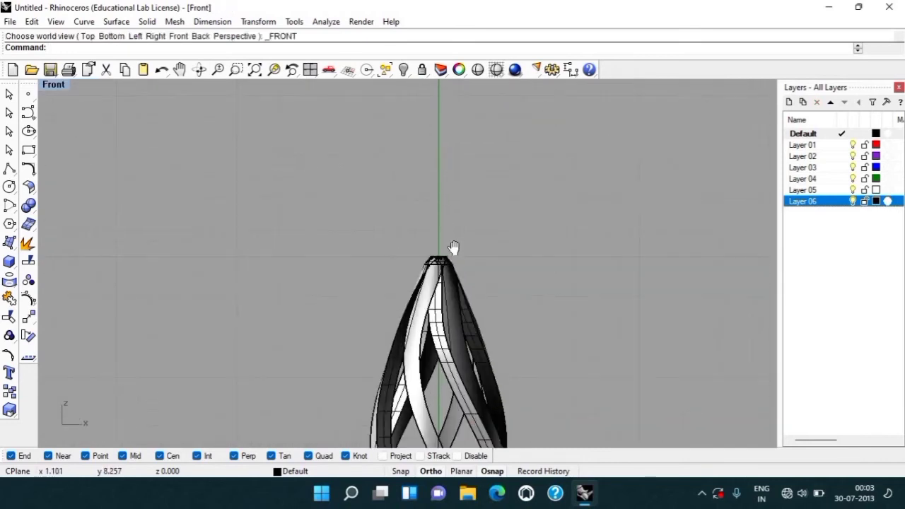
pyautogui.scroll(2, 448, 91)
pyautogui.click(477, 69)
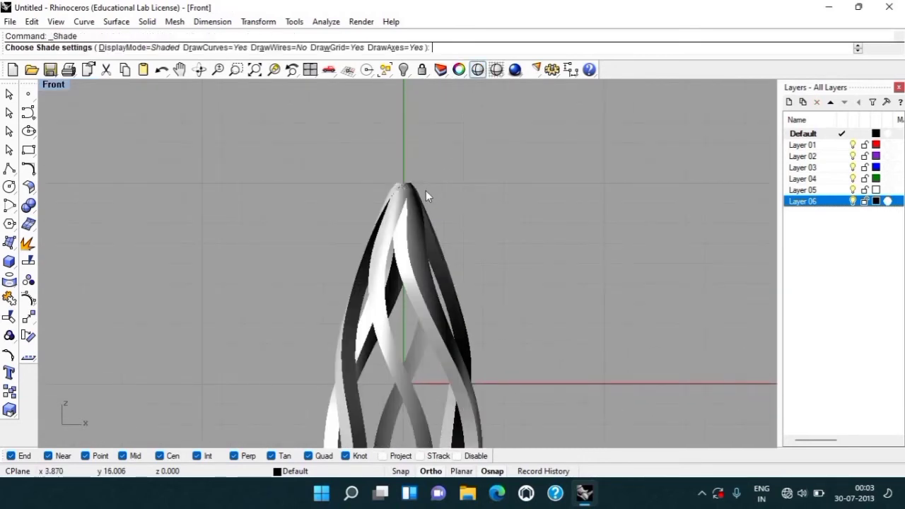
pyautogui.scroll(1, 425, 190)
pyautogui.scroll(-1, 425, 190)
pyautogui.scroll(-2, 425, 190)
pyautogui.scroll(-2, 423, 226)
pyautogui.scroll(1, 421, 251)
pyautogui.scroll(-3, 402, 206)
pyautogui.scroll(2, 402, 205)
pyautogui.scroll(3, 402, 205)
pyautogui.scroll(-3, 402, 205)
pyautogui.scroll(2, 405, 360)
pyautogui.scroll(2, 405, 359)
pyautogui.scroll(-4, 404, 351)
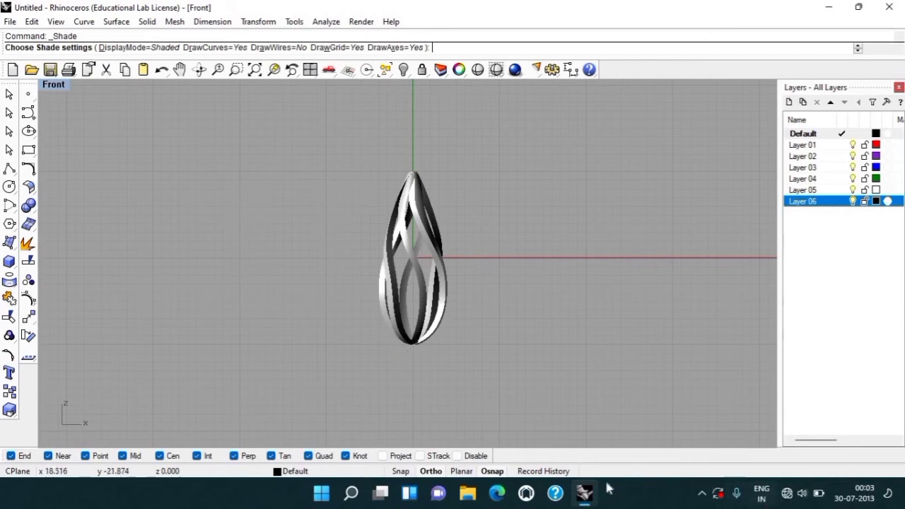
pyautogui.scroll(2, 396, 337)
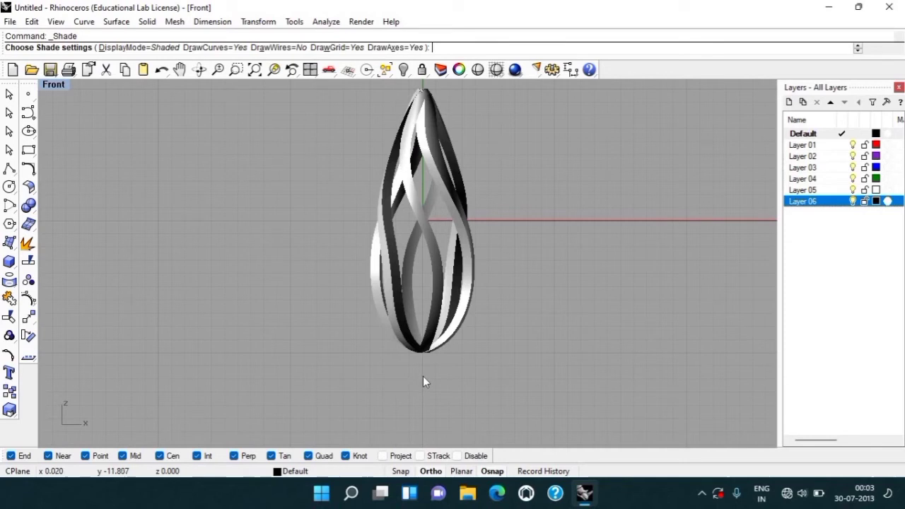
# Switch to the Left view and undo the Hide so the curves reappear.
pyautogui.hotkey('ctrl', 'F3')
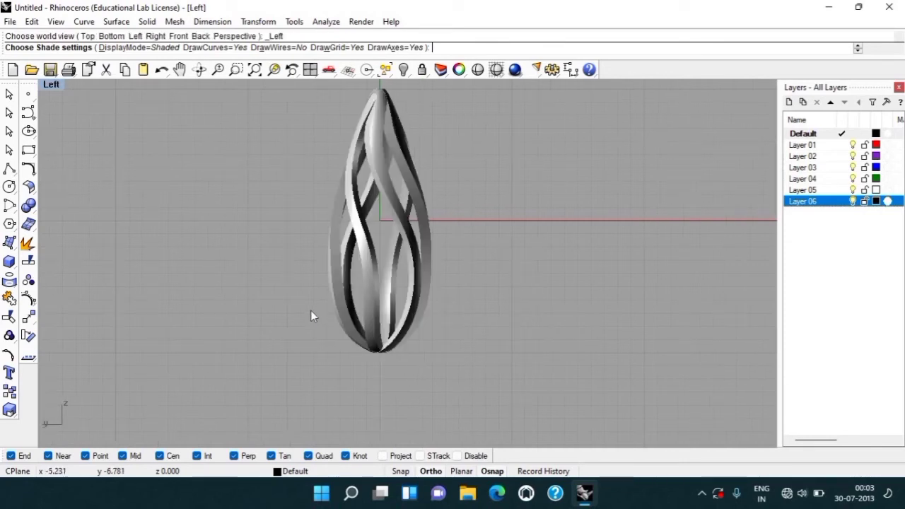
pyautogui.write('U')
pyautogui.hotkey('ctrl', 'z')
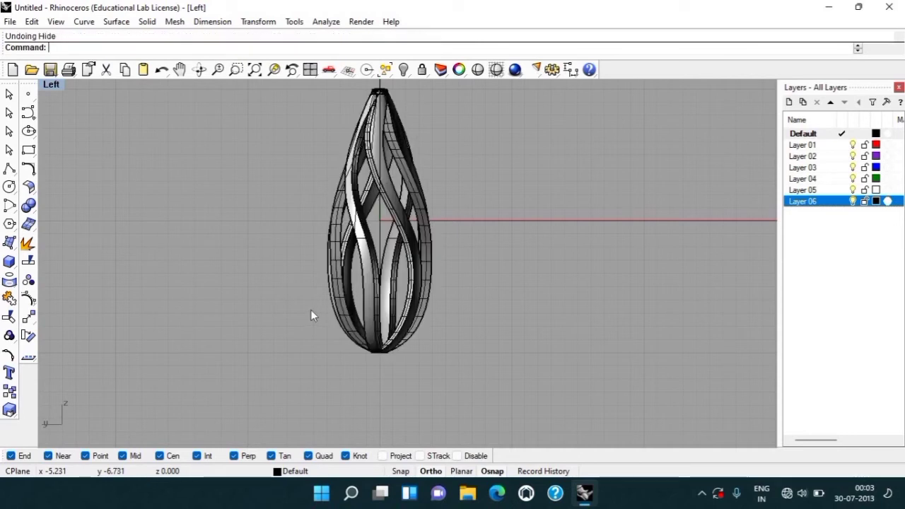
pyautogui.scroll(3, 254, 298)
pyautogui.scroll(-1, 298, 311)
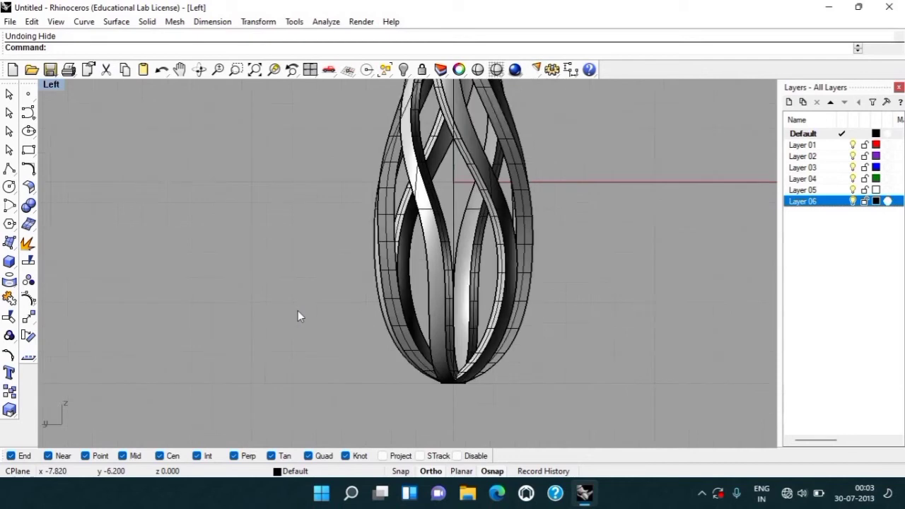
pyautogui.scroll(-2, 298, 311)
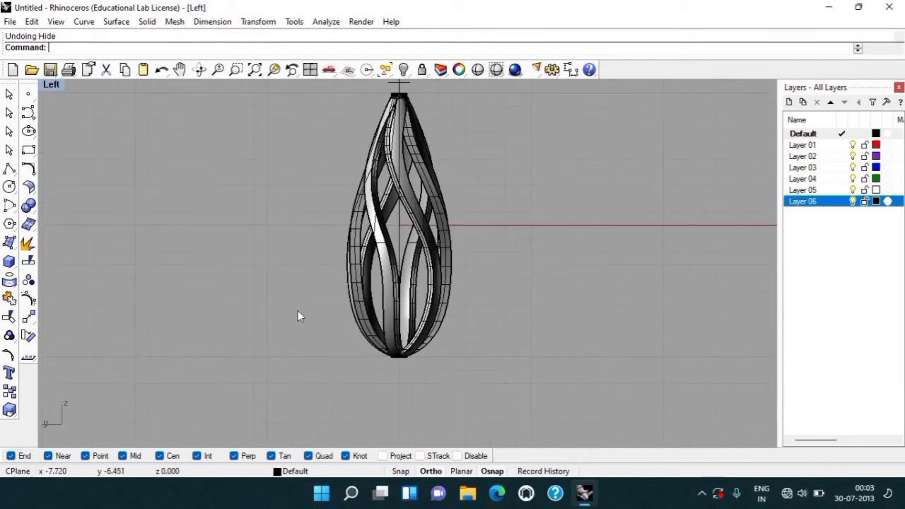
# Add a trial sphere of diameter 1 at the teardrop's bottom tip.
pyautogui.click(11, 261)
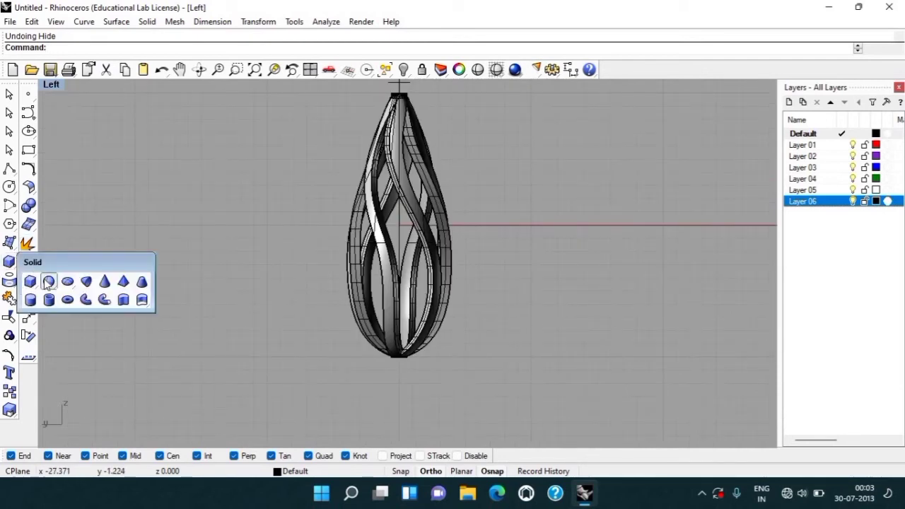
pyautogui.click(48, 282)
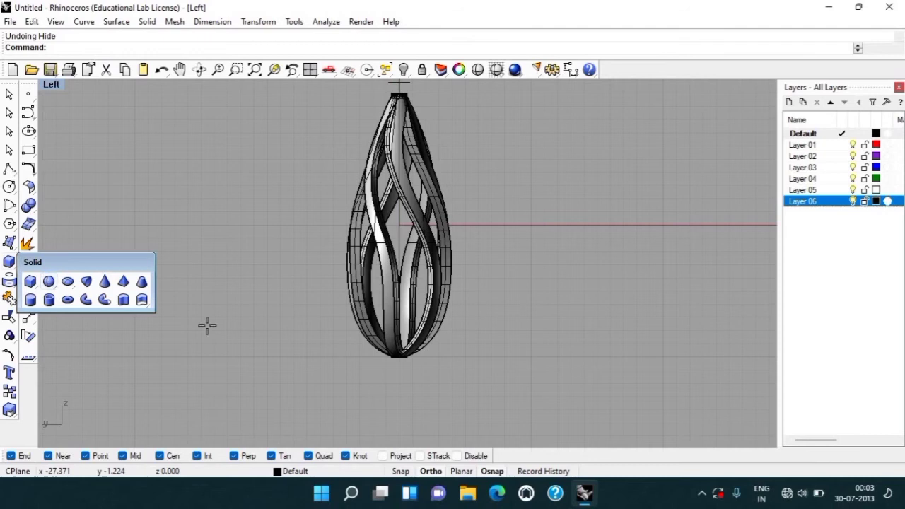
pyautogui.click(397, 362)
pyautogui.write('1')
pyautogui.press('Return')
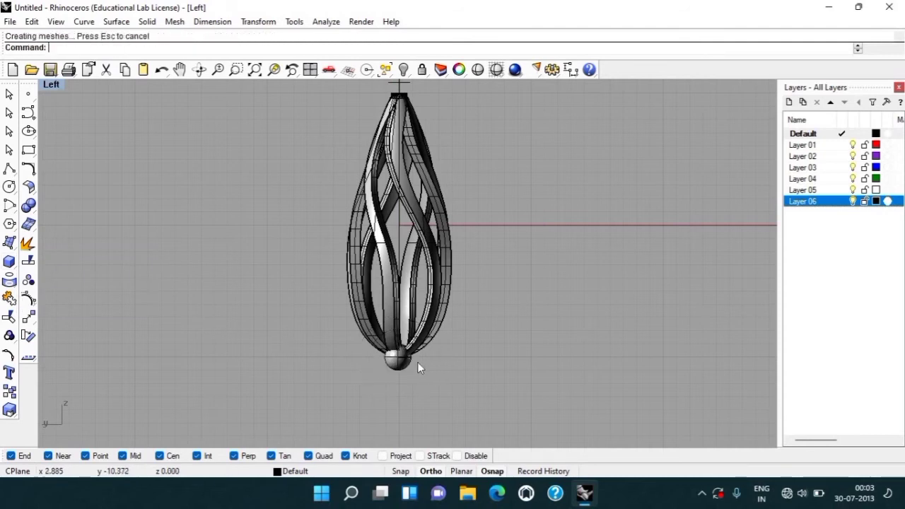
pyautogui.scroll(3, 379, 359)
# In Perspective, delete the sphere sitting on top of the cage.
pyautogui.write('p')
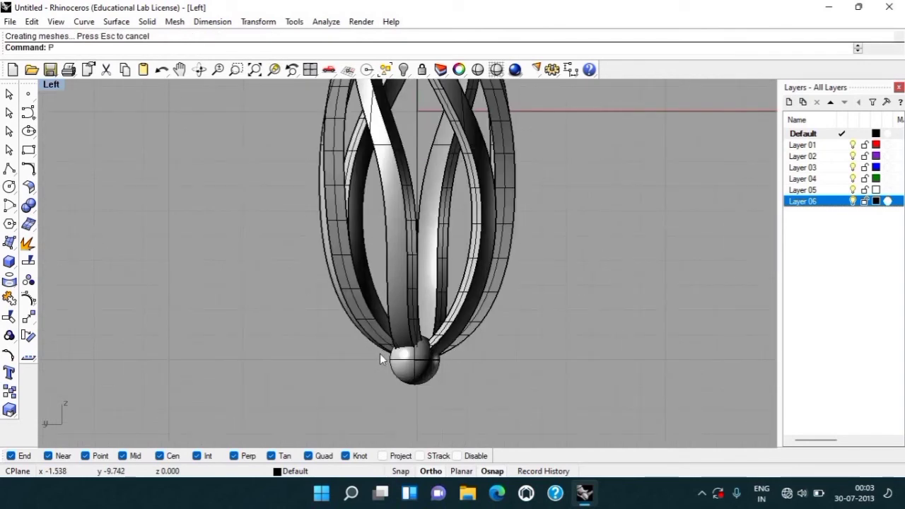
pyautogui.press('Return')
pyautogui.moveTo(390, 145)
pyautogui.mouseDown(button='right')
pyautogui.moveTo(400, 317)
pyautogui.moveTo(351, 187)
pyautogui.mouseUp(button='right')
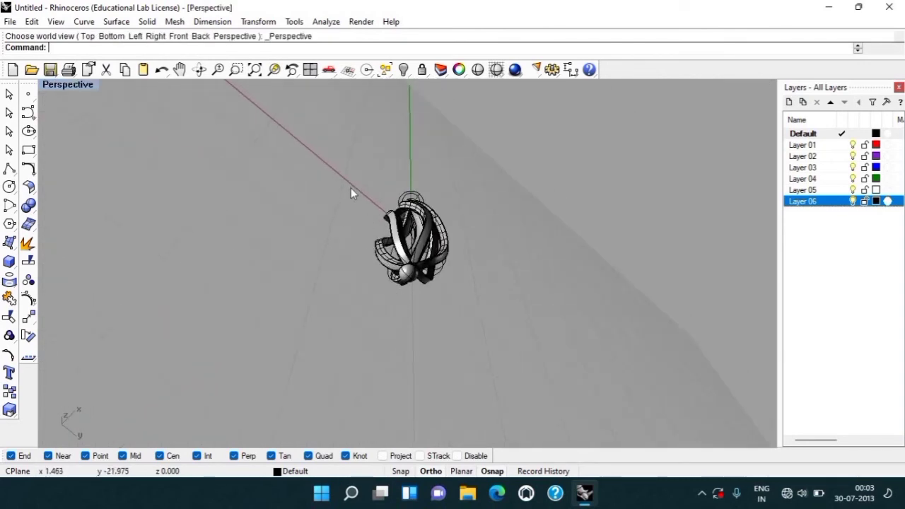
pyautogui.scroll(3, 536, 294)
pyautogui.scroll(2, 452, 292)
pyautogui.moveTo(452, 292); pyautogui.dragTo(407, 215, button='right')
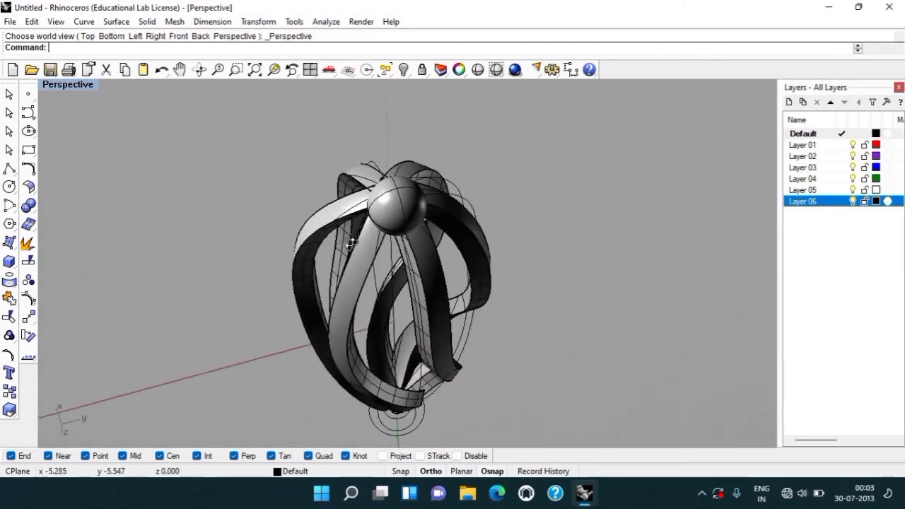
pyautogui.click(407, 218)
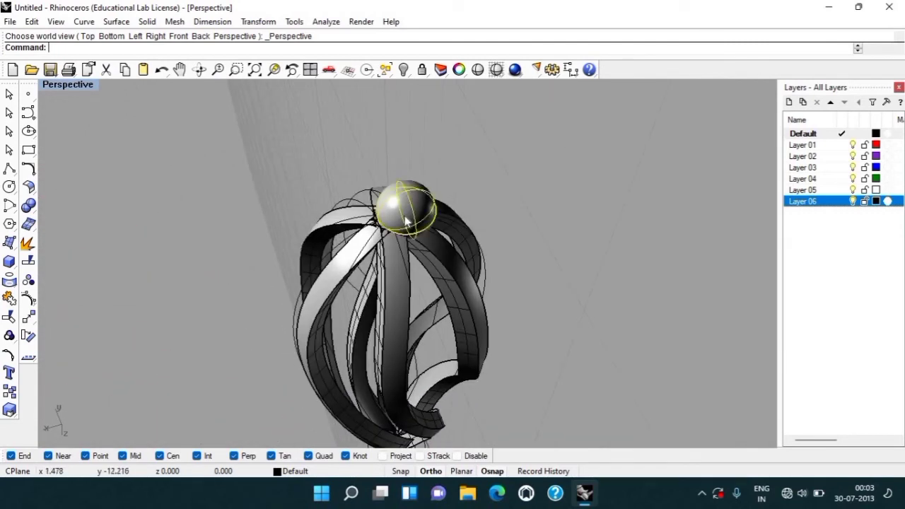
pyautogui.press('Delete')
pyautogui.scroll(2, 392, 191)
pyautogui.scroll(3, 391, 191)
pyautogui.scroll(-4, 392, 192)
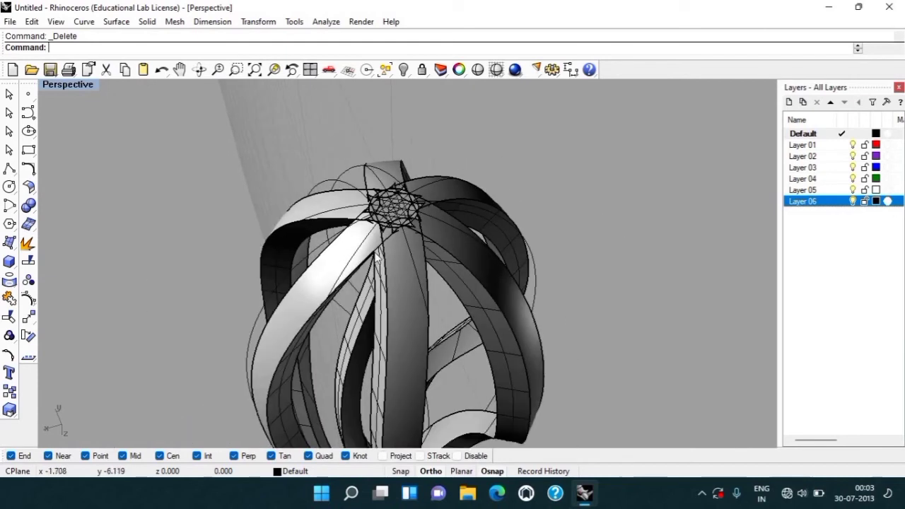
# Draw a vertical line from the origin up through the cage.
pyautogui.write('line')
pyautogui.press('Return')
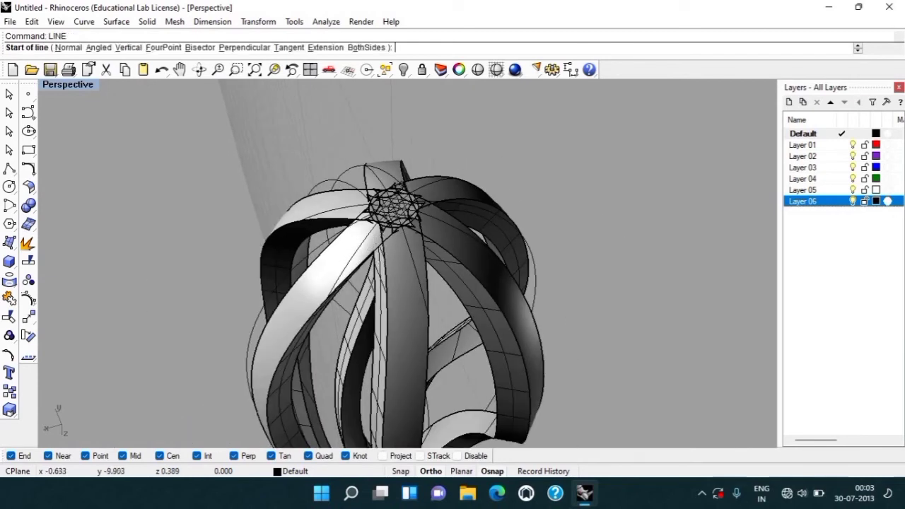
pyautogui.write('0')
pyautogui.press('Return')
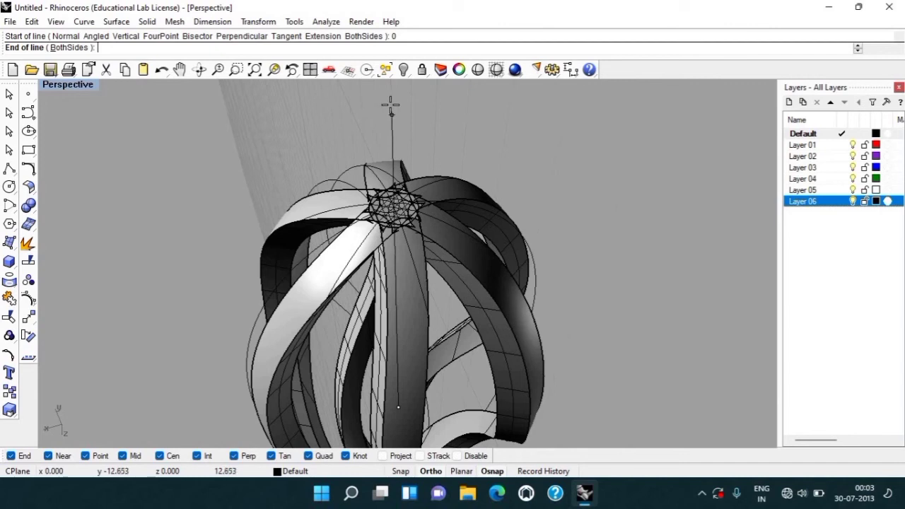
pyautogui.moveTo(409, 218); pyautogui.dragTo(408, 325, button='right')
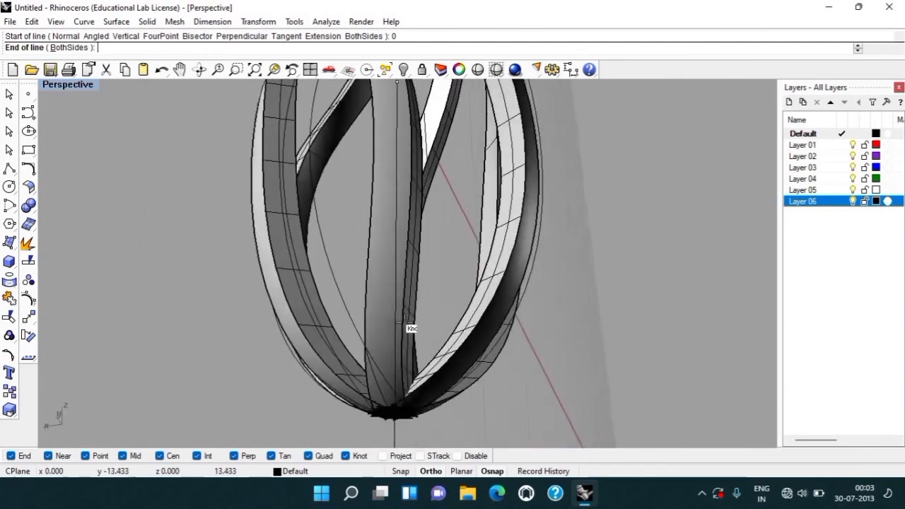
pyautogui.scroll(-5, 407, 325)
pyautogui.scroll(-3, 402, 375)
pyautogui.click(403, 387)
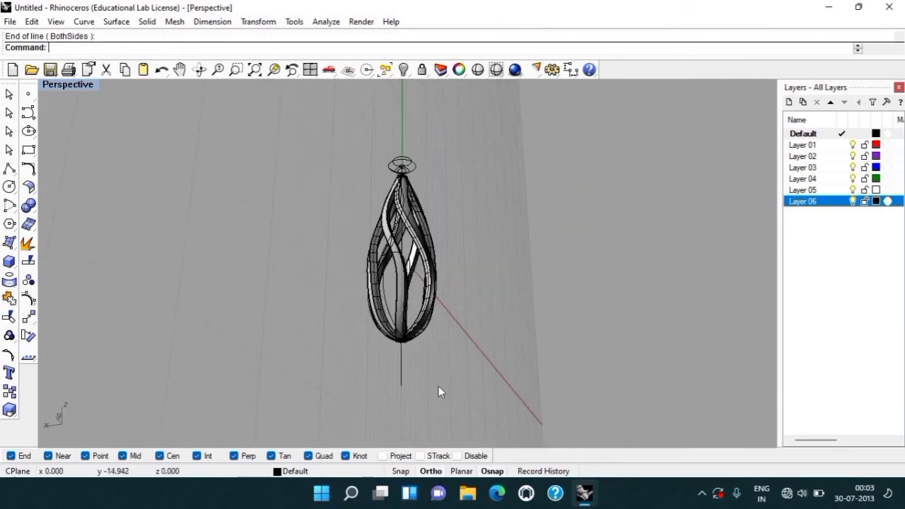
pyautogui.moveTo(438, 385); pyautogui.dragTo(393, 152, button='right')
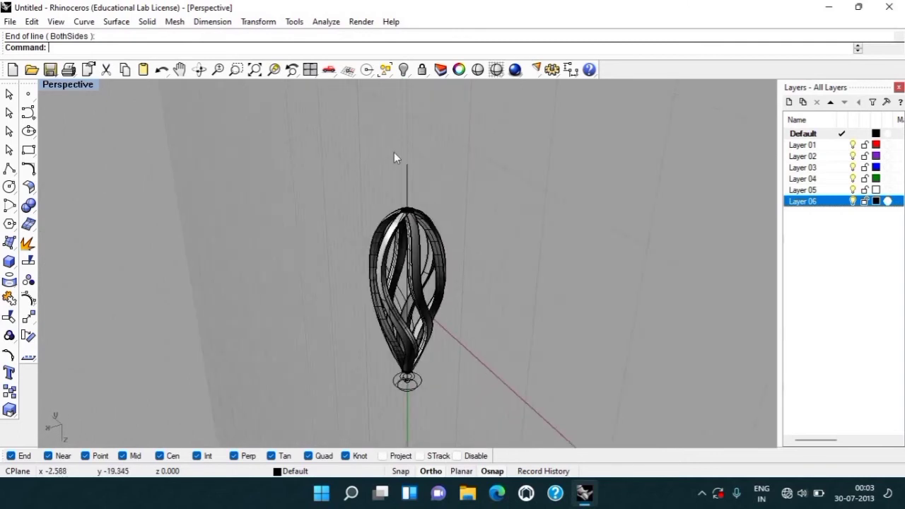
pyautogui.scroll(3, 259, 167)
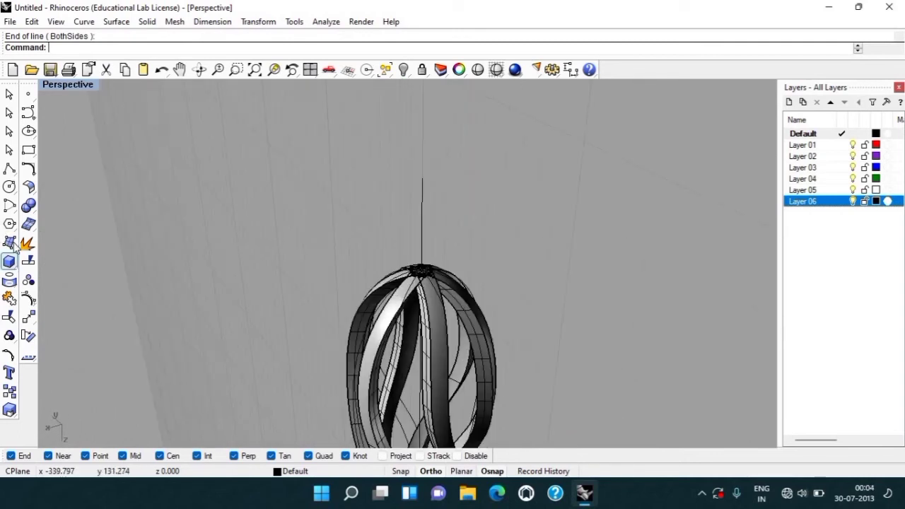
# Create a 1.5-diameter sphere centred on the line's top end and start moving it.
pyautogui.click(8, 263)
pyautogui.click(50, 282)
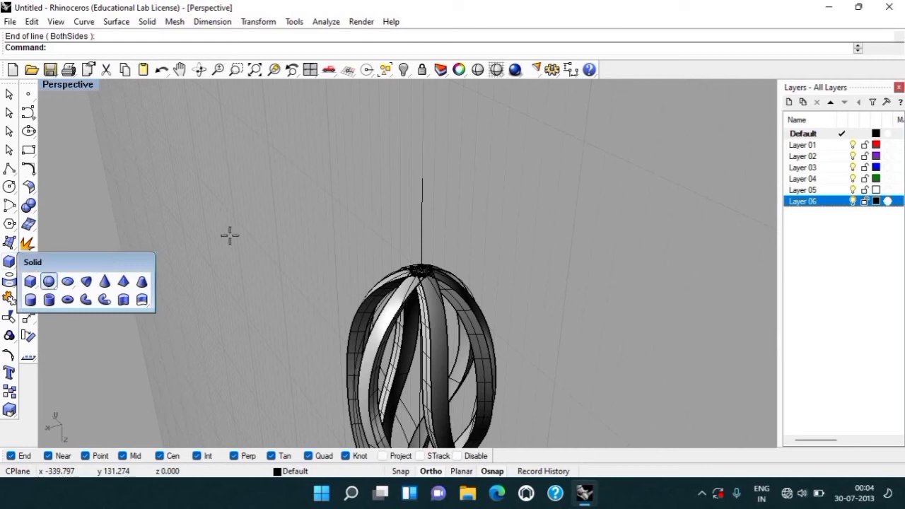
pyautogui.click(421, 178)
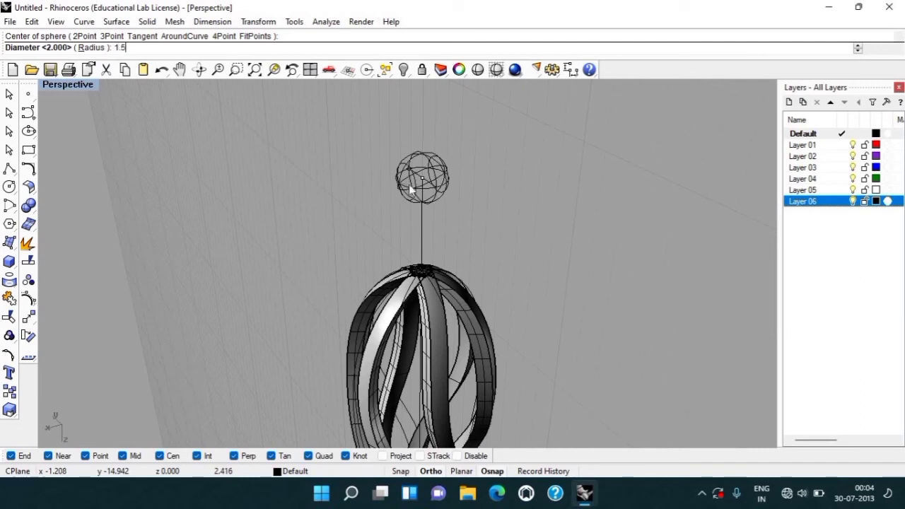
pyautogui.press('Return')
pyautogui.click(416, 185)
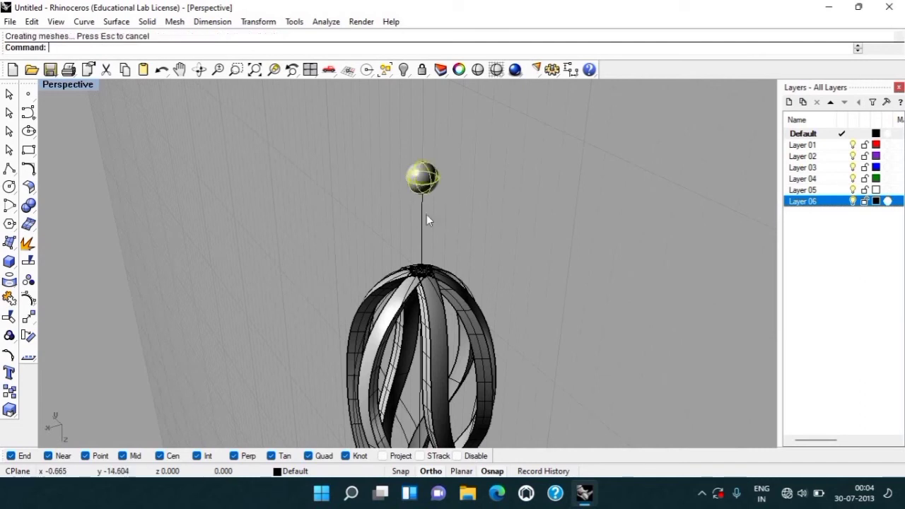
pyautogui.write('m')
pyautogui.press('Return')
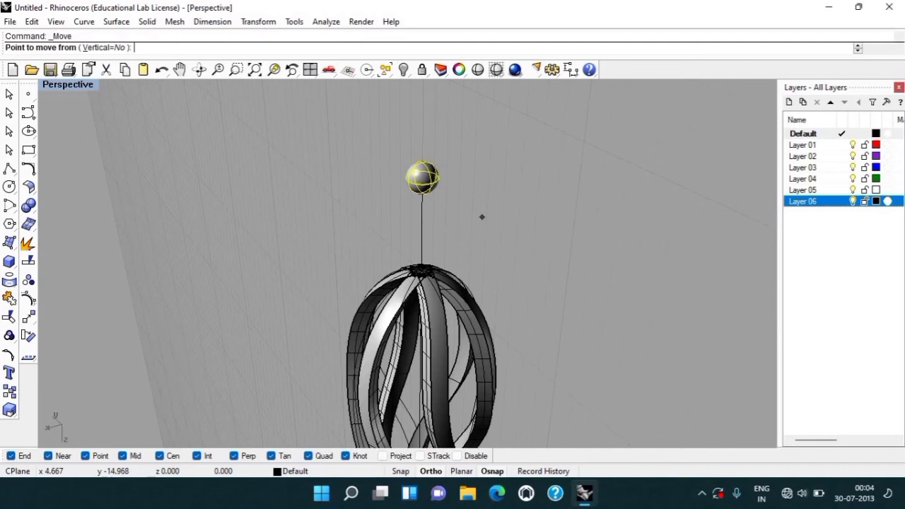
# In the Front view, move the sphere vertically onto the cage's pointed tip.
pyautogui.press('Return')
pyautogui.scroll(-5, 480, 216)
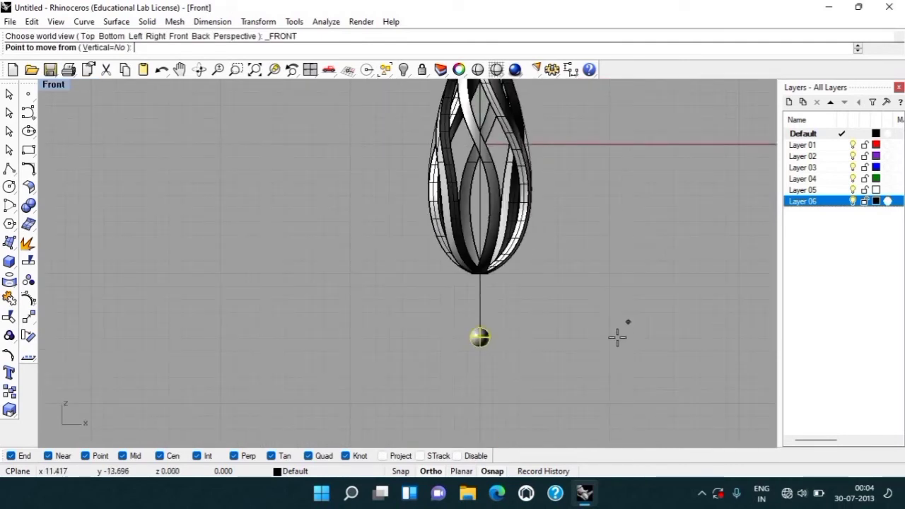
pyautogui.click(617, 338)
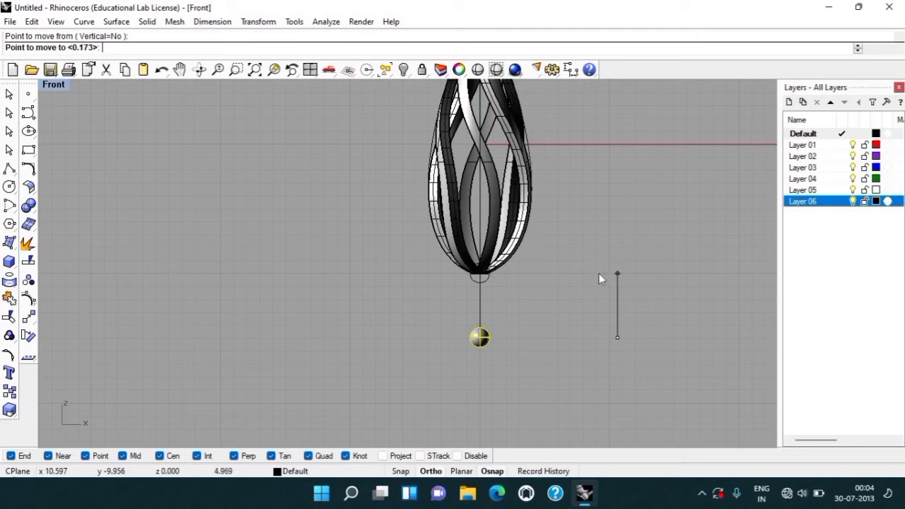
pyautogui.click(599, 273)
pyautogui.scroll(3, 507, 276)
pyautogui.scroll(3, 501, 297)
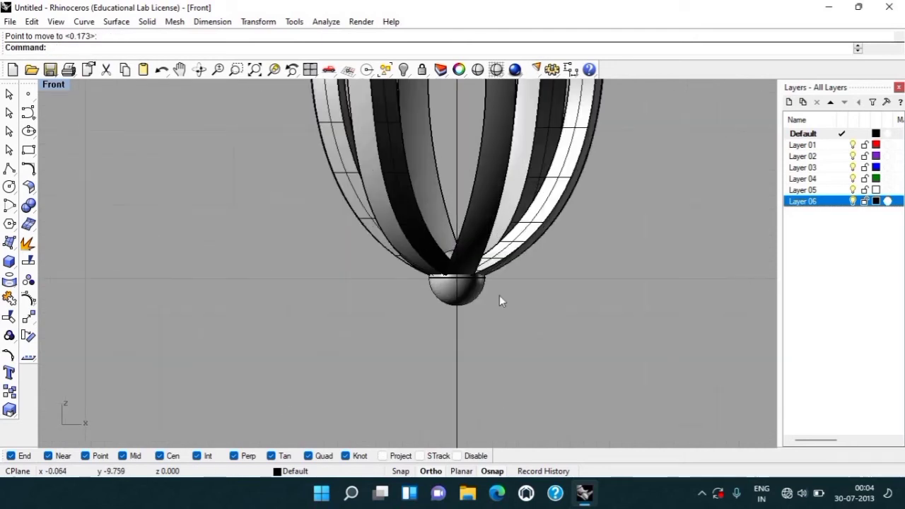
# Check the sphere's placement in Perspective, then return to the Front view.
pyautogui.write('P')
pyautogui.press('Return')
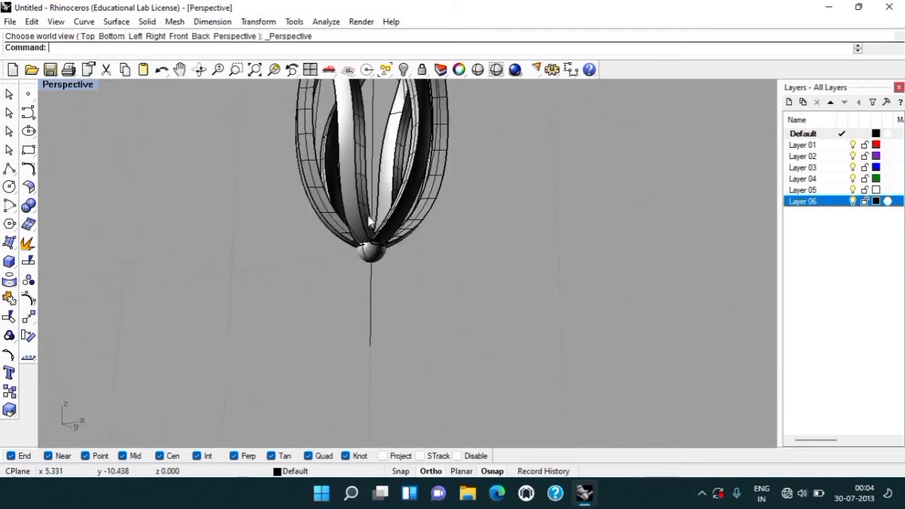
pyautogui.moveTo(391, 201)
pyautogui.mouseDown(button='right')
pyautogui.moveTo(381, 205)
pyautogui.moveTo(396, 243)
pyautogui.moveTo(395, 351)
pyautogui.moveTo(479, 318)
pyautogui.moveTo(479, 354)
pyautogui.moveTo(408, 400)
pyautogui.moveTo(375, 363)
pyautogui.moveTo(377, 349)
pyautogui.mouseUp(button='right')
pyautogui.scroll(3, 378, 349)
pyautogui.scroll(3, 361, 363)
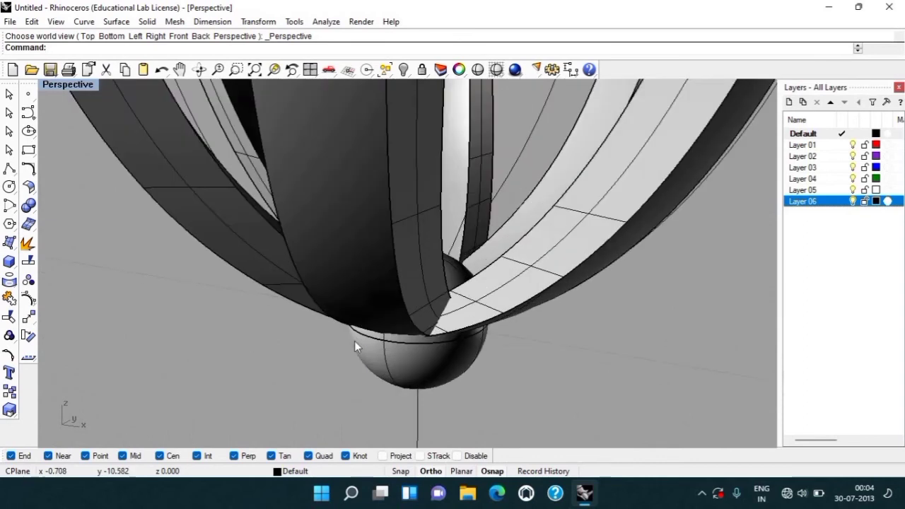
pyautogui.scroll(2, 360, 343)
pyautogui.click(387, 313)
pyautogui.scroll(-2, 386, 313)
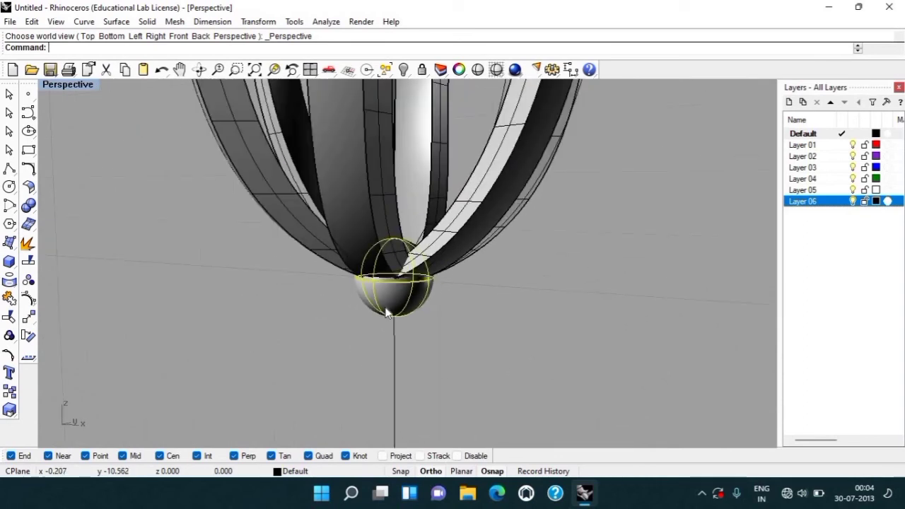
pyautogui.write('F')
pyautogui.press('Return')
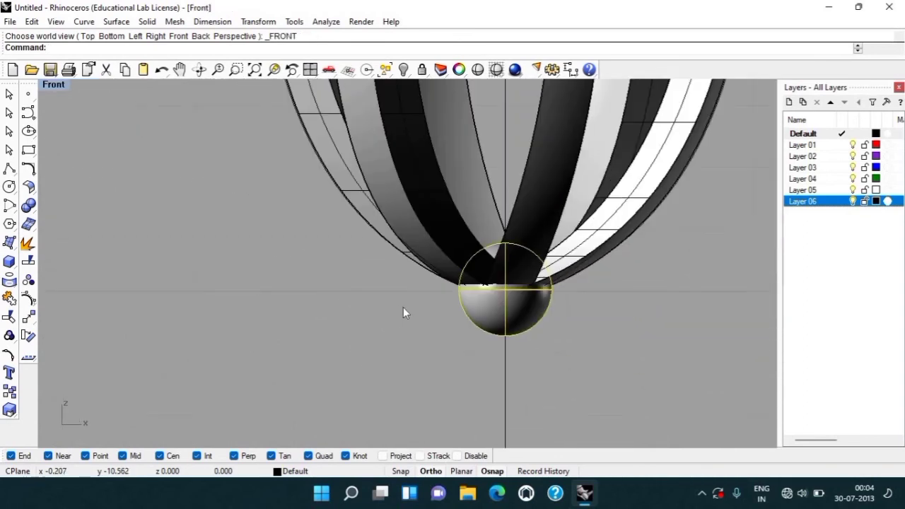
# Split the sphere in two with a cutting plane through its centre.
pyautogui.write('Cutplane')
pyautogui.press('Return')
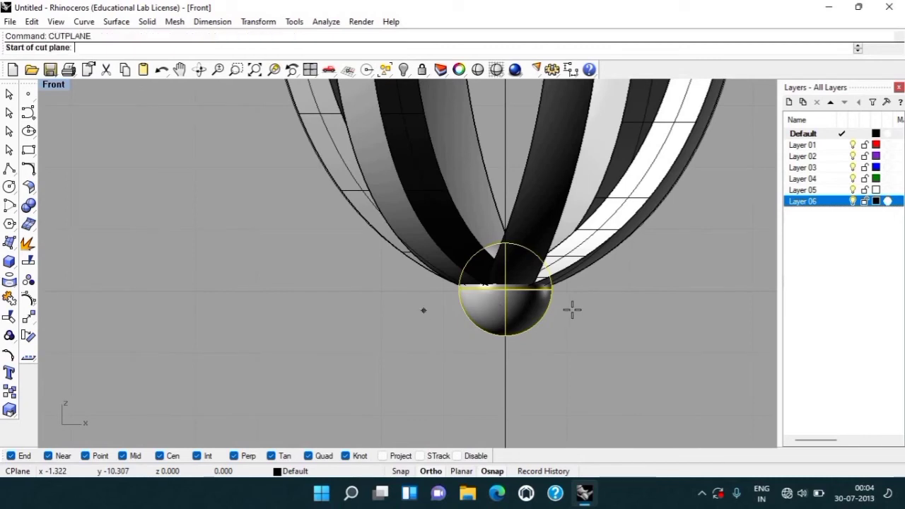
pyautogui.click(577, 289)
pyautogui.click(575, 296)
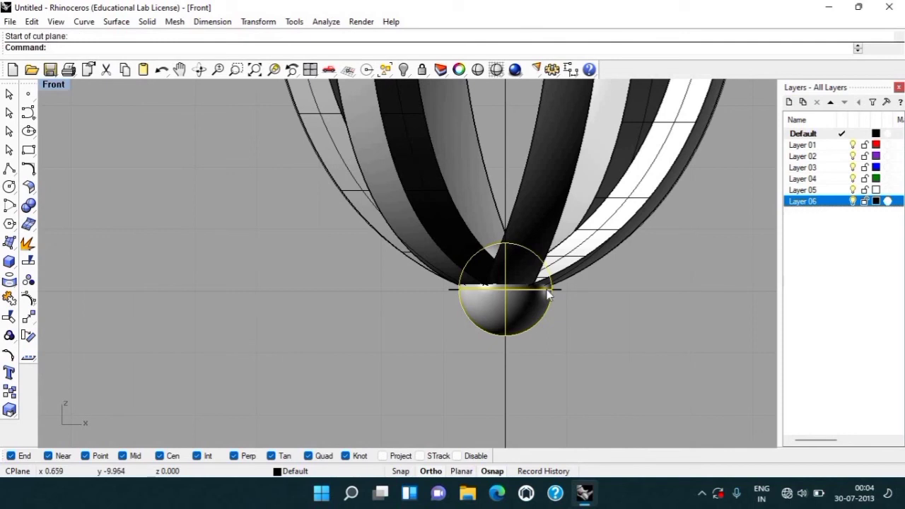
pyautogui.write('SS')
pyautogui.press('Return')
pyautogui.click(555, 289)
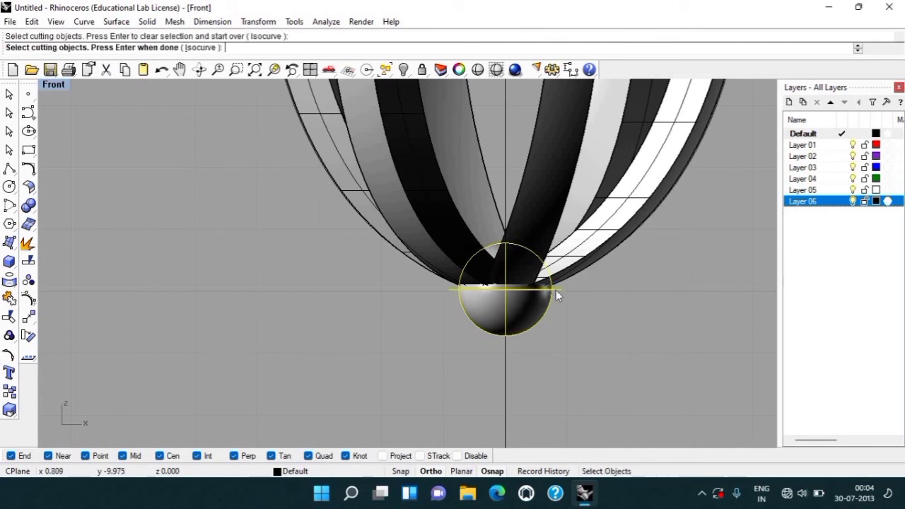
pyautogui.press('Return')
# Delete the sphere's upper half and cap the remaining hemisphere.
pyautogui.click(501, 276)
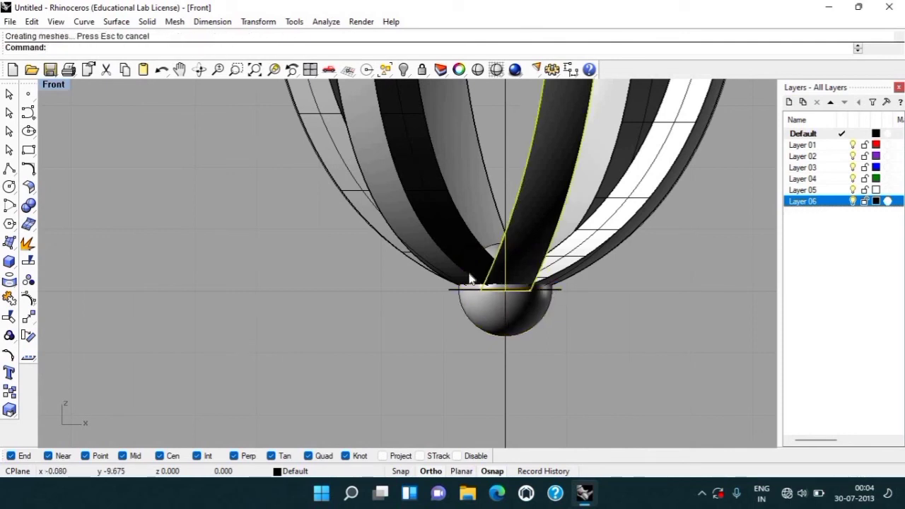
pyautogui.click(493, 252)
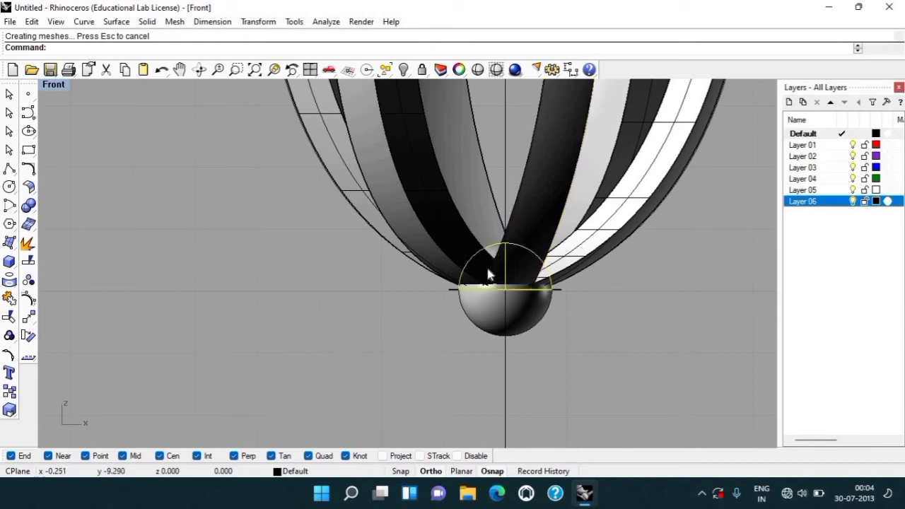
pyautogui.press('Delete')
pyautogui.click(505, 314)
pyautogui.write('CA')
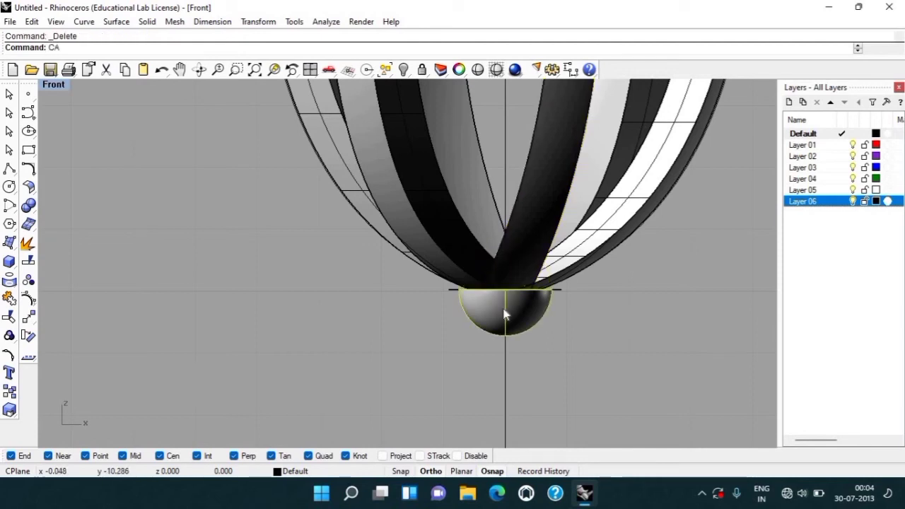
pyautogui.write('p')
pyautogui.press('Return')
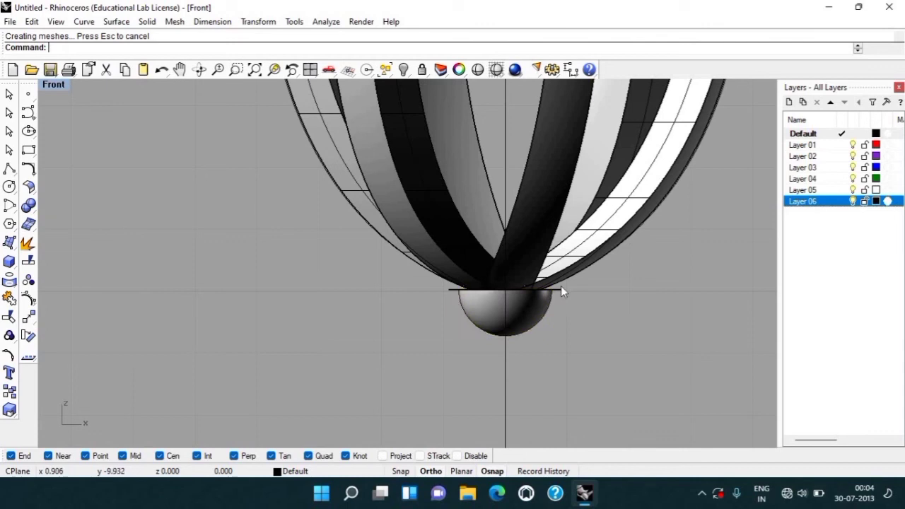
# Delete the cutting plane and confirm with ShowEdges that the hemisphere has no open edges.
pyautogui.press('Delete')
pyautogui.click(535, 316)
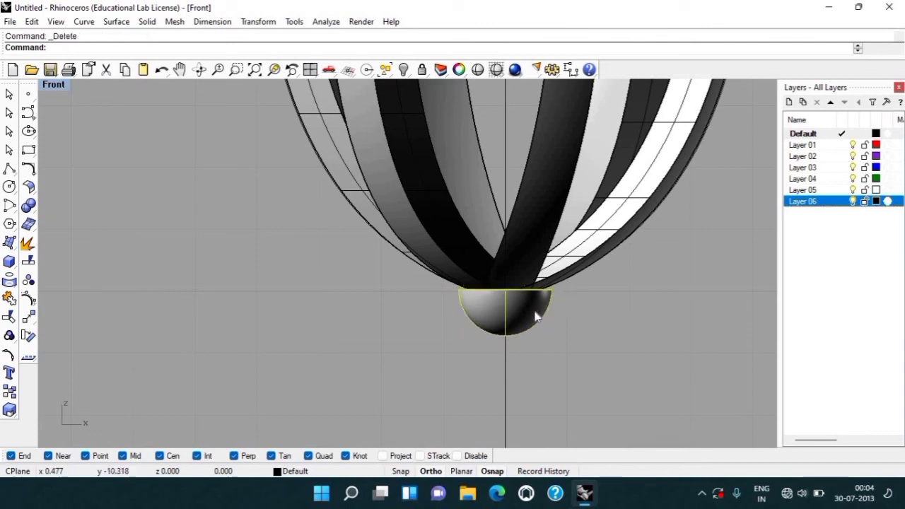
pyautogui.write('ES')
pyautogui.press('BackSpace')
pyautogui.press('BackSpace')
pyautogui.write('howEdges')
pyautogui.press('Return')
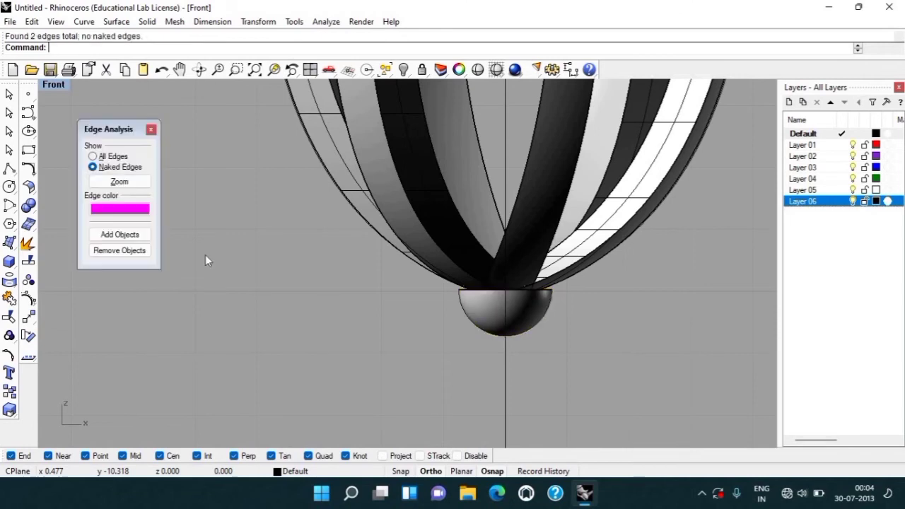
pyautogui.click(152, 132)
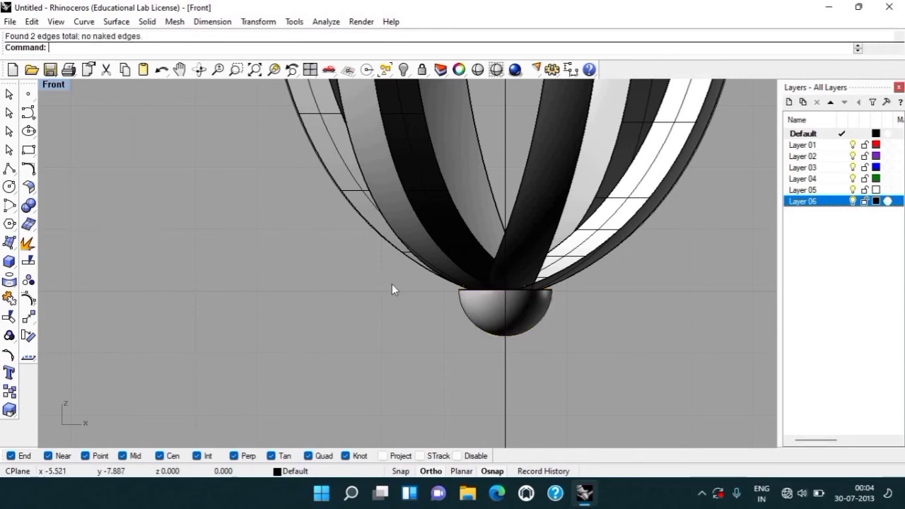
# Move the hemisphere slightly upward.
pyautogui.scroll(2, 395, 288)
pyautogui.write('m')
pyautogui.press('Return')
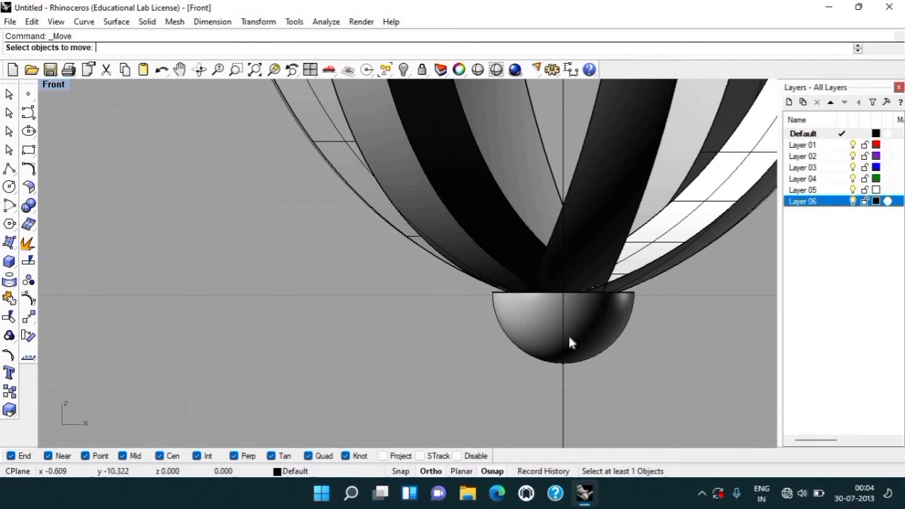
pyautogui.click(569, 337)
pyautogui.click(675, 356)
pyautogui.press('Escape')
pyautogui.click(618, 339)
pyautogui.press('Return')
pyautogui.click(677, 335)
pyautogui.click(673, 323)
pyautogui.click(673, 322)
# In Perspective view, select all 32 construction curves and hide them.
pyautogui.scroll(-2, 598, 327)
pyautogui.hotkey('ctrl', 'F4')
pyautogui.scroll(-2, 487, 227)
pyautogui.moveTo(477, 218)
pyautogui.mouseDown(button='right')
pyautogui.moveTo(359, 297)
pyautogui.moveTo(359, 218)
pyautogui.moveTo(378, 148)
pyautogui.moveTo(439, 132)
pyautogui.mouseUp(button='right')
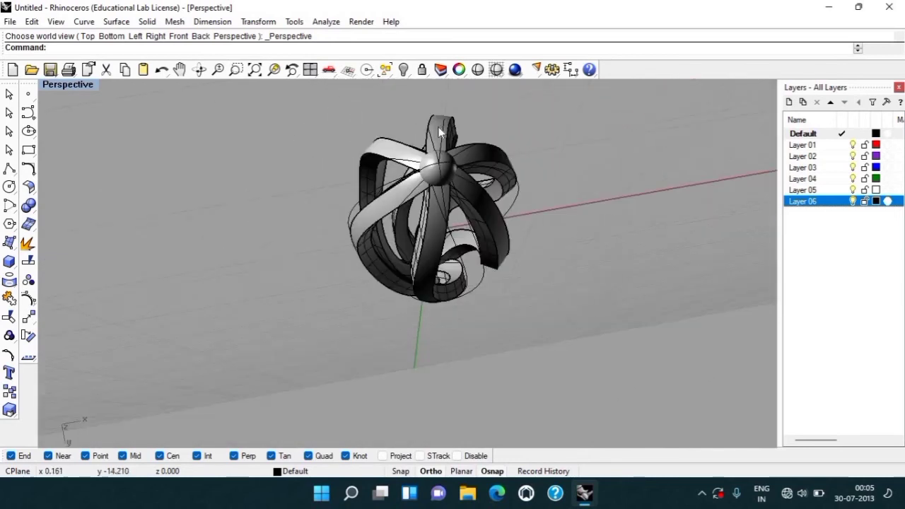
pyautogui.write('SC')
pyautogui.press('Return')
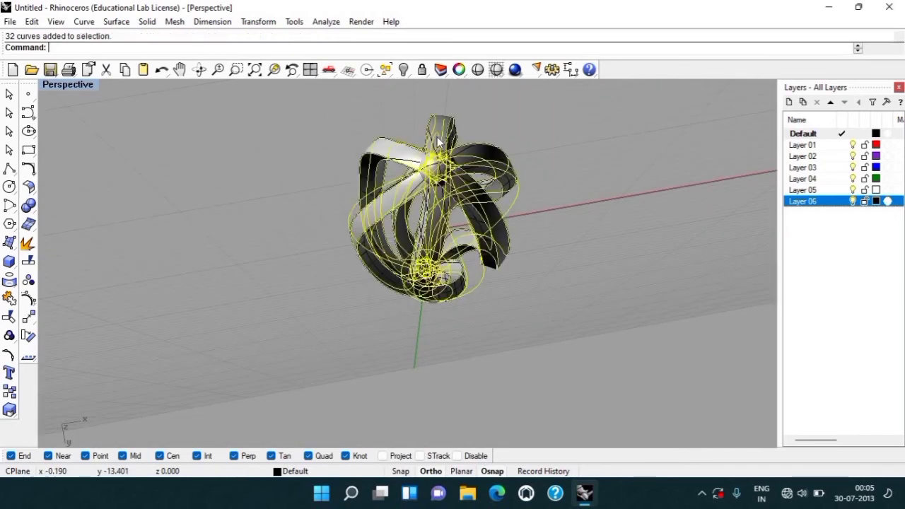
pyautogui.write('HIDE')
pyautogui.press('Return')
pyautogui.scroll(-4, 363, 156)
pyautogui.moveTo(456, 411)
pyautogui.mouseDown(button='right')
pyautogui.moveTo(405, 307)
pyautogui.moveTo(443, 347)
pyautogui.moveTo(478, 221)
pyautogui.moveTo(401, 228)
pyautogui.moveTo(541, 257)
pyautogui.moveTo(582, 176)
pyautogui.moveTo(531, 149)
pyautogui.mouseUp(button='right')
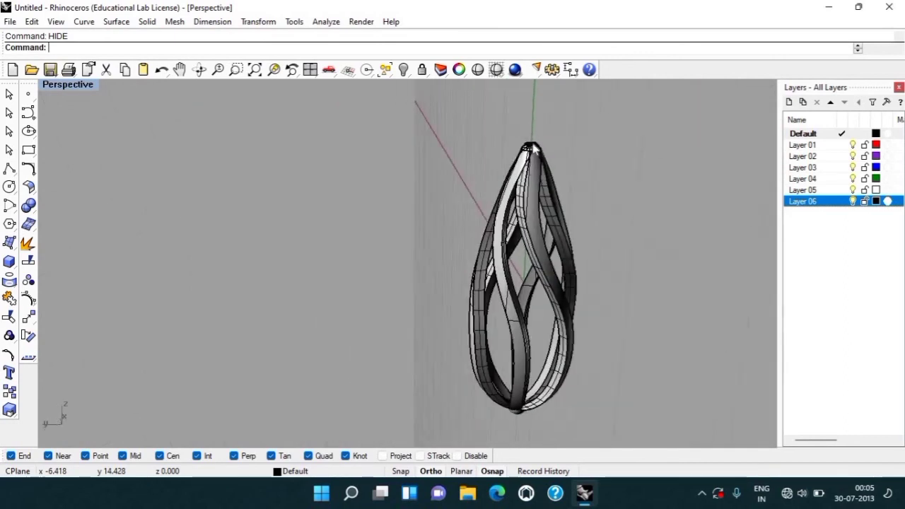
# In Front view, draw a vertical guide line from the origin up the centre axis.
pyautogui.scroll(3, 533, 149)
pyautogui.scroll(2, 530, 149)
pyautogui.scroll(-2, 531, 151)
pyautogui.moveTo(610, 226)
pyautogui.mouseDown(button='right')
pyautogui.moveTo(540, 229)
pyautogui.moveTo(327, 198)
pyautogui.moveTo(368, 219)
pyautogui.mouseUp(button='right')
pyautogui.scroll(3, 367, 219)
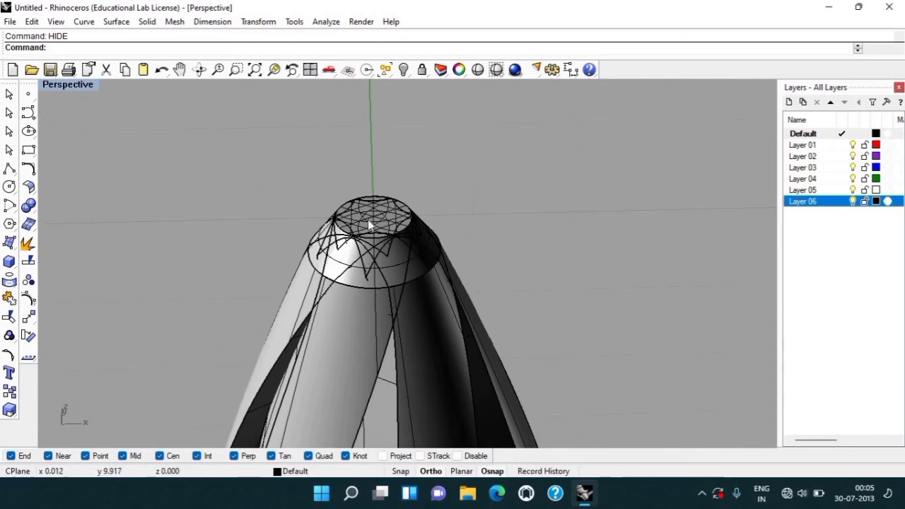
pyautogui.scroll(-3, 368, 219)
pyautogui.scroll(-1, 341, 206)
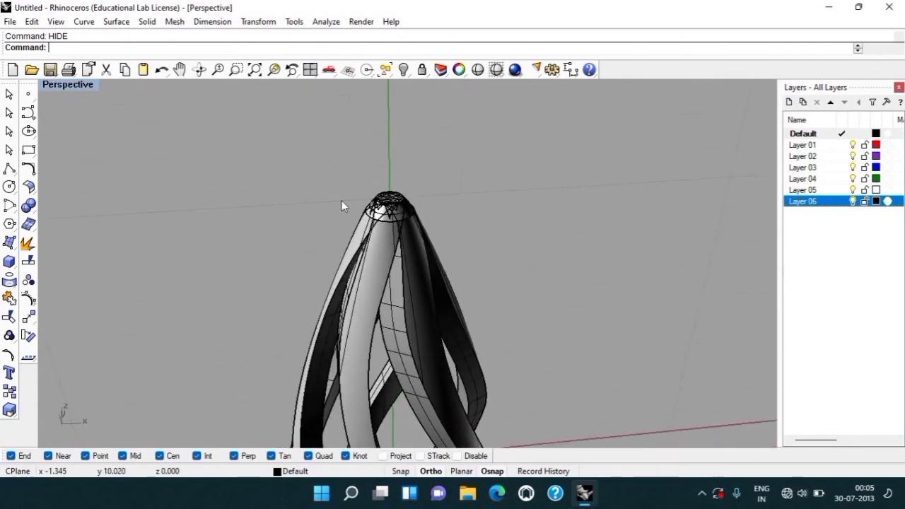
pyautogui.hotkey('ctrl', 'F2')
pyautogui.scroll(-4, 343, 177)
pyautogui.scroll(5, 342, 147)
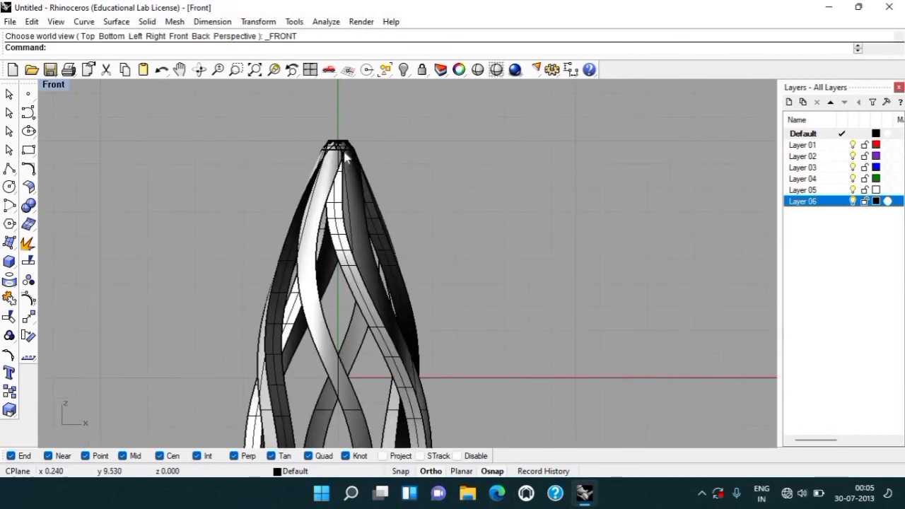
pyautogui.write('l')
pyautogui.press('Return')
pyautogui.write('0')
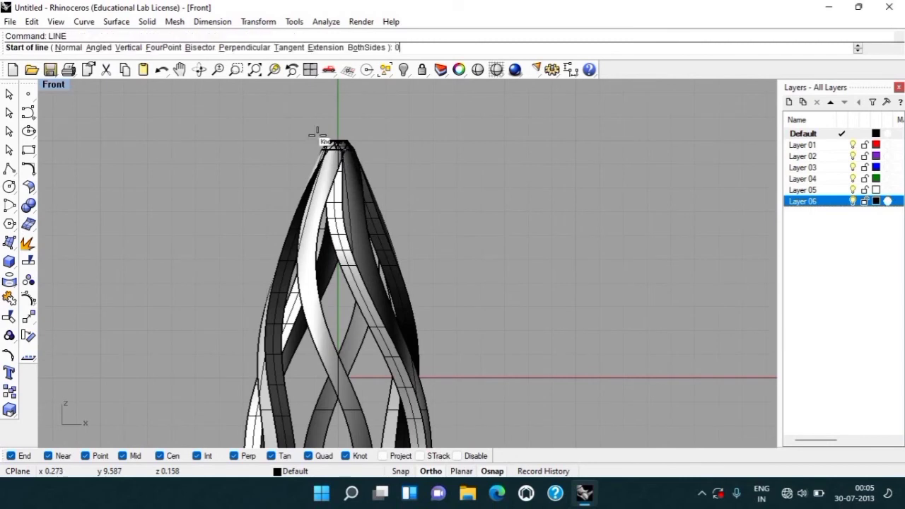
pyautogui.press('Return')
pyautogui.click(325, 117)
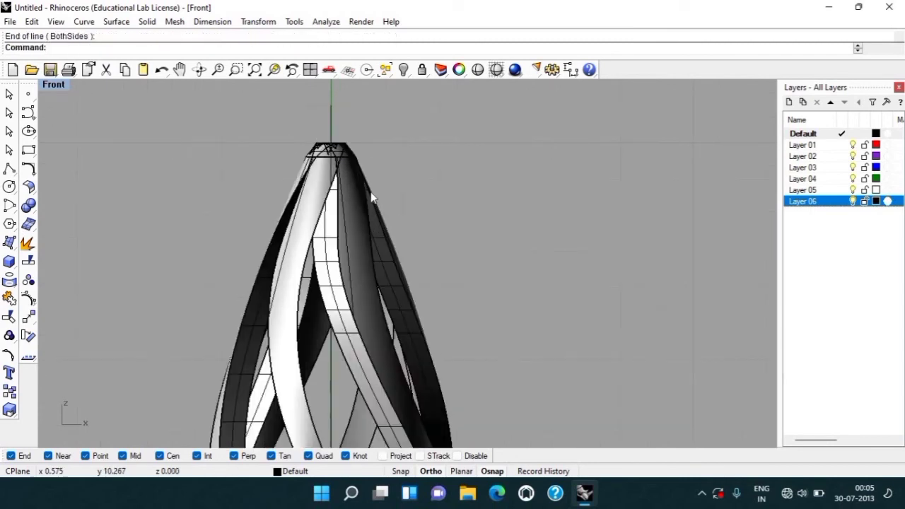
# Create a 1.5-diameter sphere centred on the vertical axis.
pyautogui.scroll(2, 352, 132)
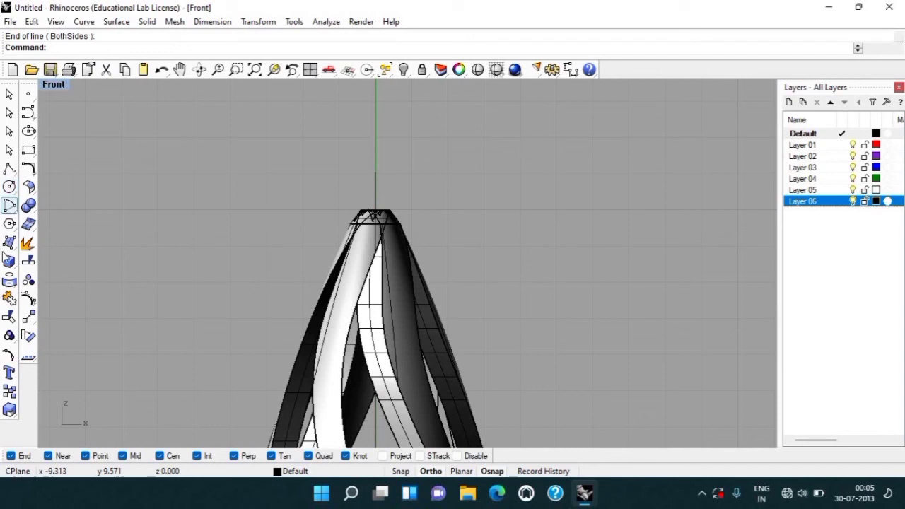
pyautogui.click(10, 261)
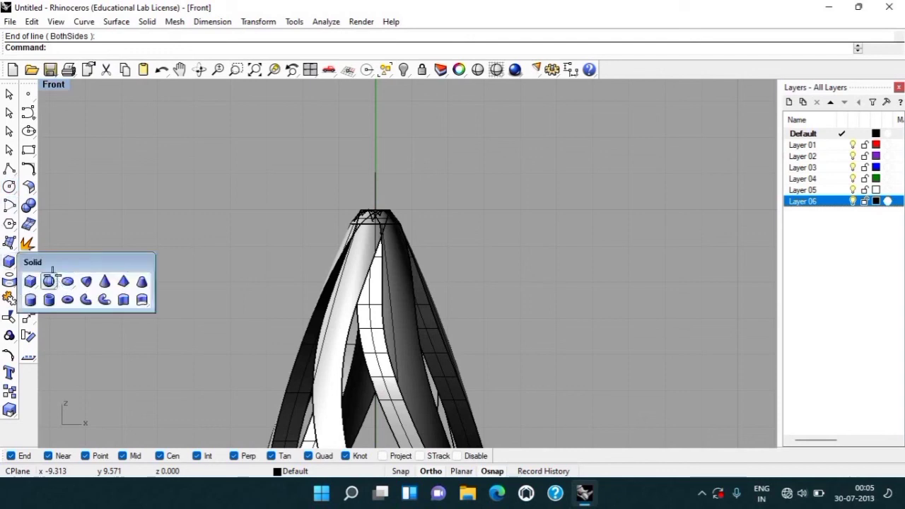
pyautogui.click(50, 280)
pyautogui.click(377, 171)
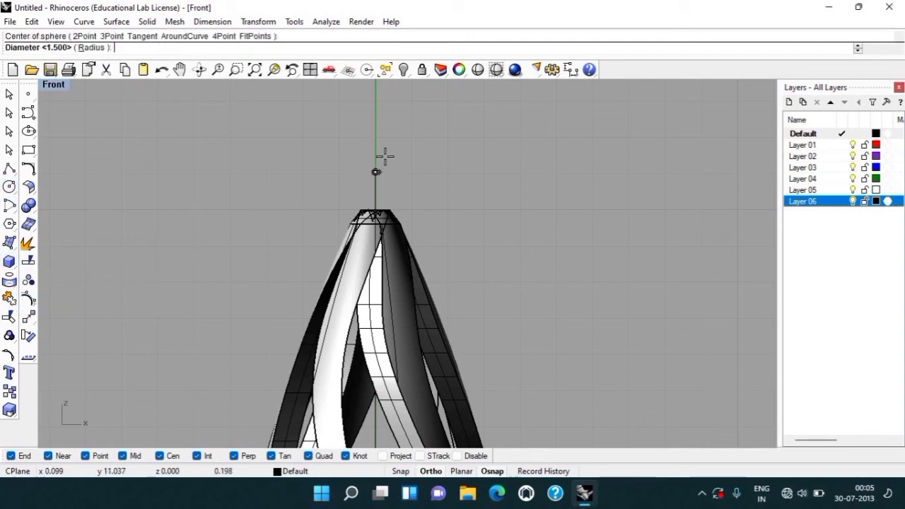
pyautogui.write('1')
pyautogui.press('Return')
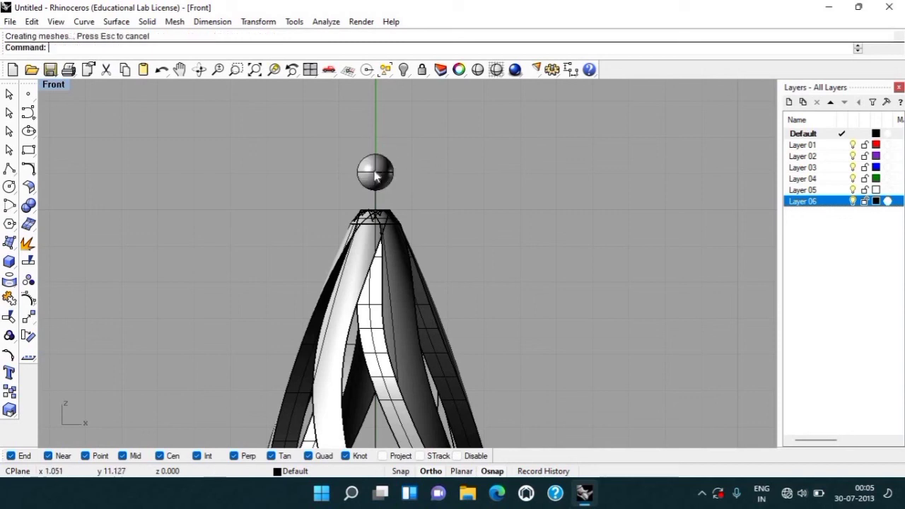
# Move the sphere down onto the teardrop's flat top.
pyautogui.click(400, 170)
pyautogui.write('m')
pyautogui.press('Return')
pyautogui.click(447, 169)
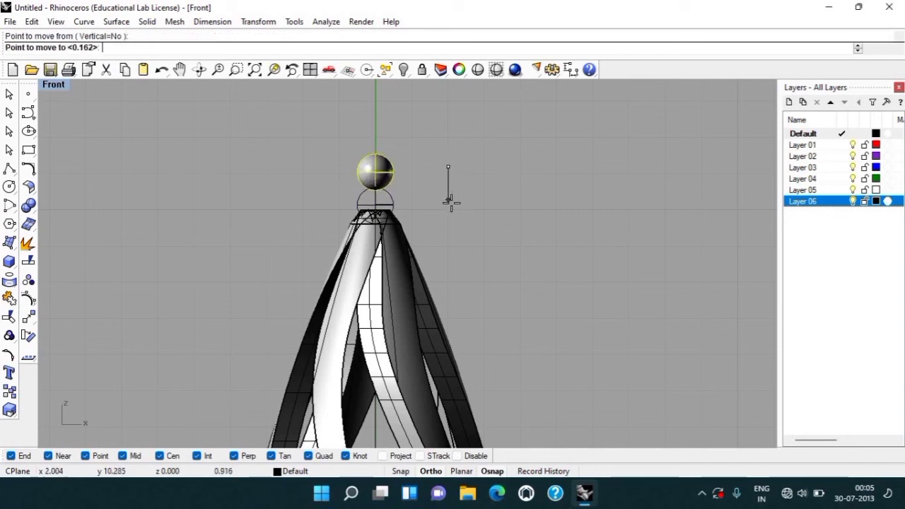
pyautogui.click(451, 205)
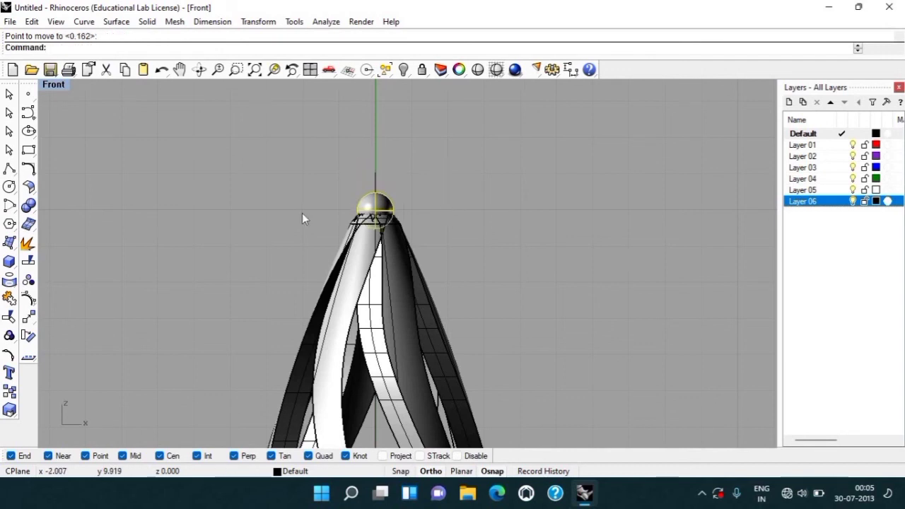
pyautogui.scroll(3, 302, 213)
pyautogui.press('Escape')
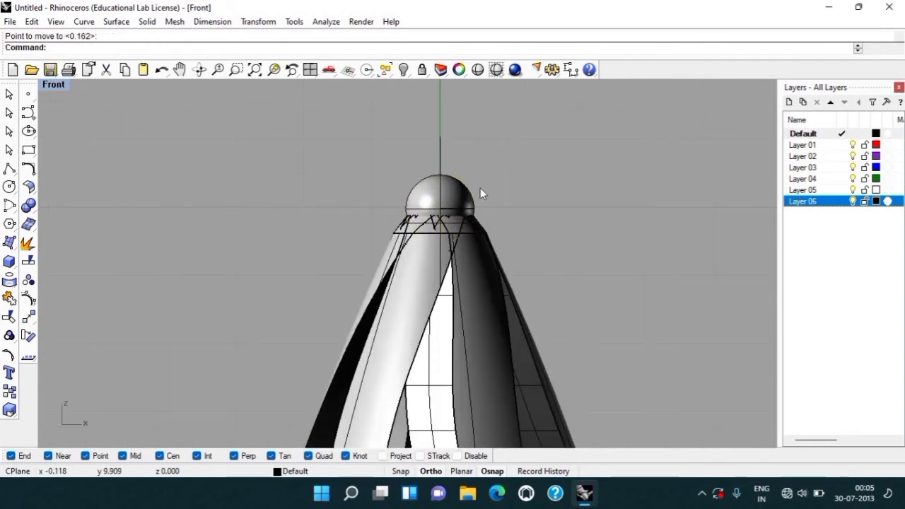
# Select the top sphere and begin a cutting plane through it.
pyautogui.click(474, 202)
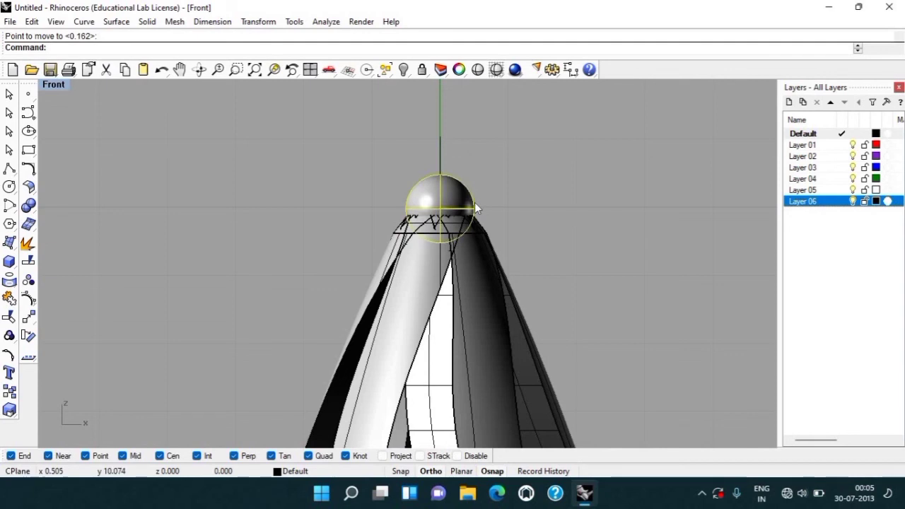
pyautogui.write('cutplane')
pyautogui.press('Return')
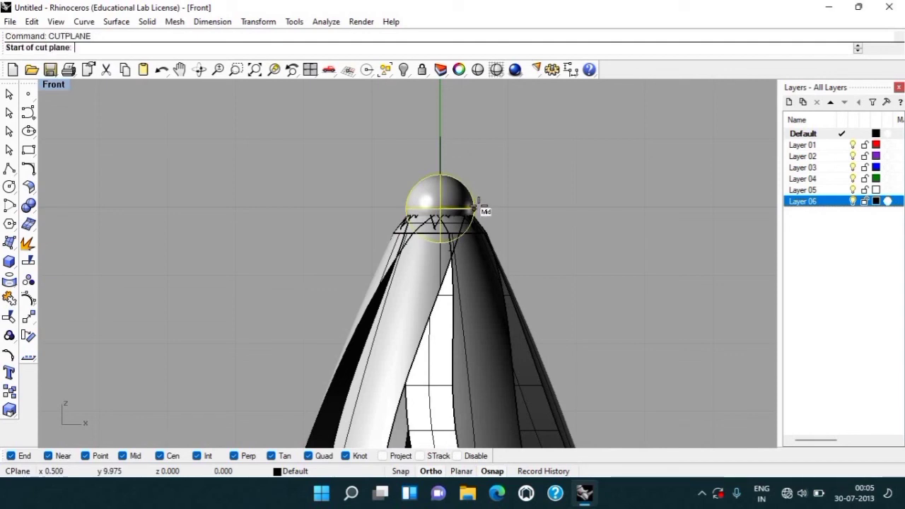
# Split the small sphere with the line through its middle and delete the lower half.
pyautogui.scroll(2, 489, 190)
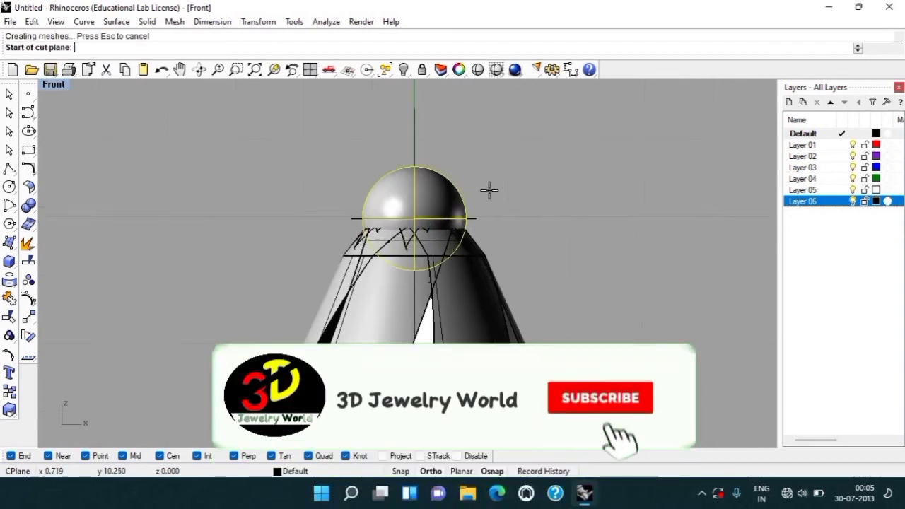
pyautogui.press('Escape')
pyautogui.write('split')
pyautogui.press('Return')
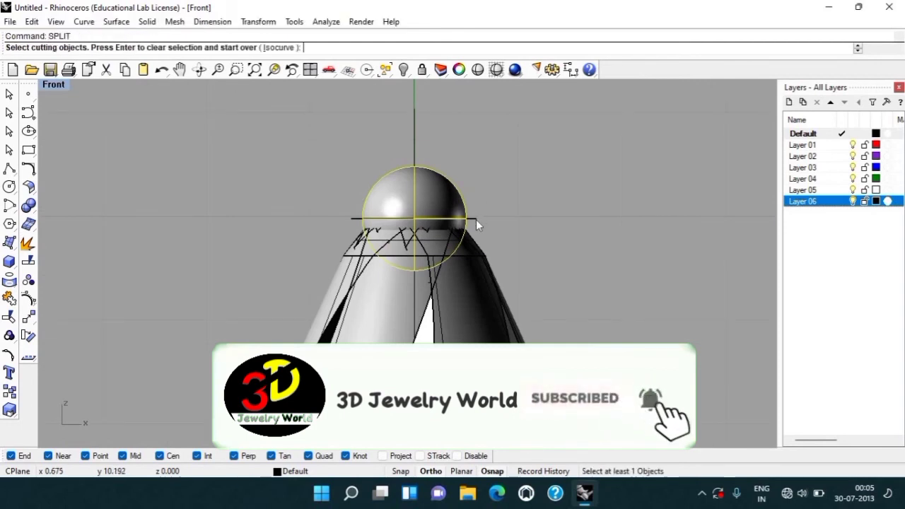
pyautogui.click(476, 219)
pyautogui.press('Return')
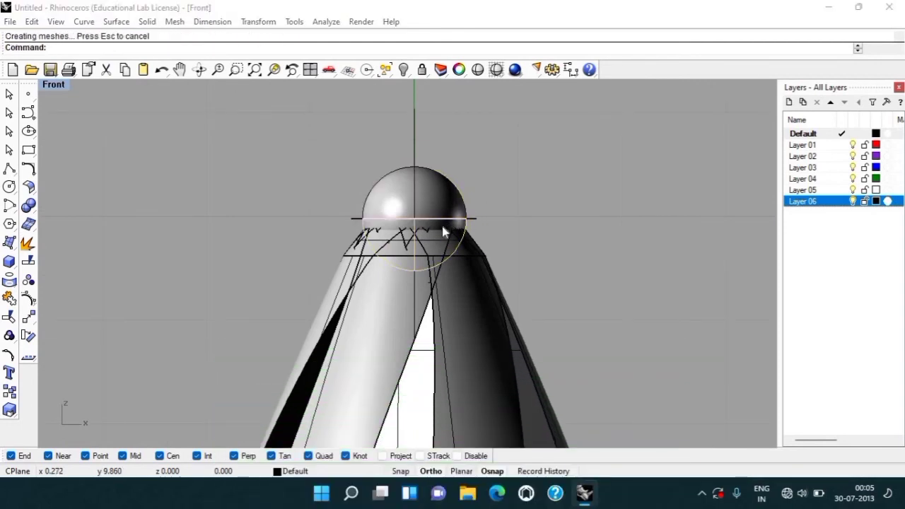
pyautogui.click(441, 222)
pyautogui.press('Return')
pyautogui.press('Delete')
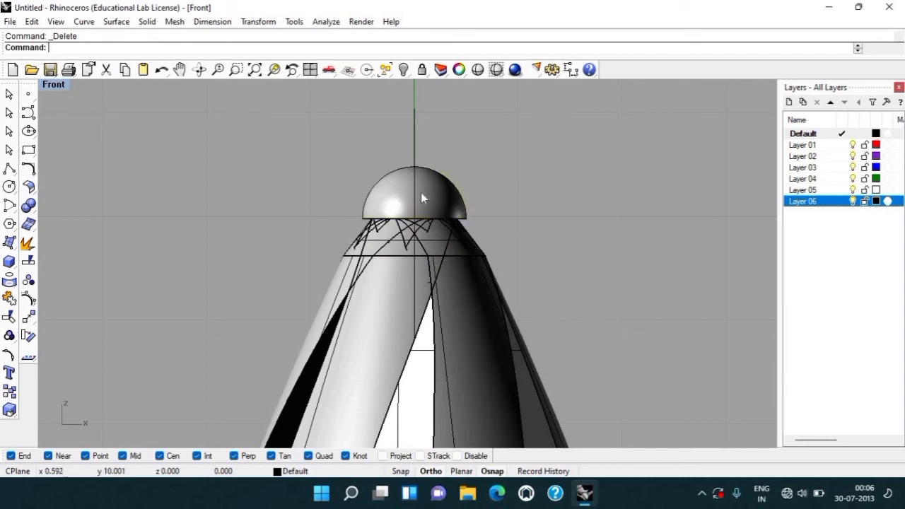
# Cap the dome's flat base and lower it slightly onto the teardrop's top.
pyautogui.write('m')
pyautogui.press('Return')
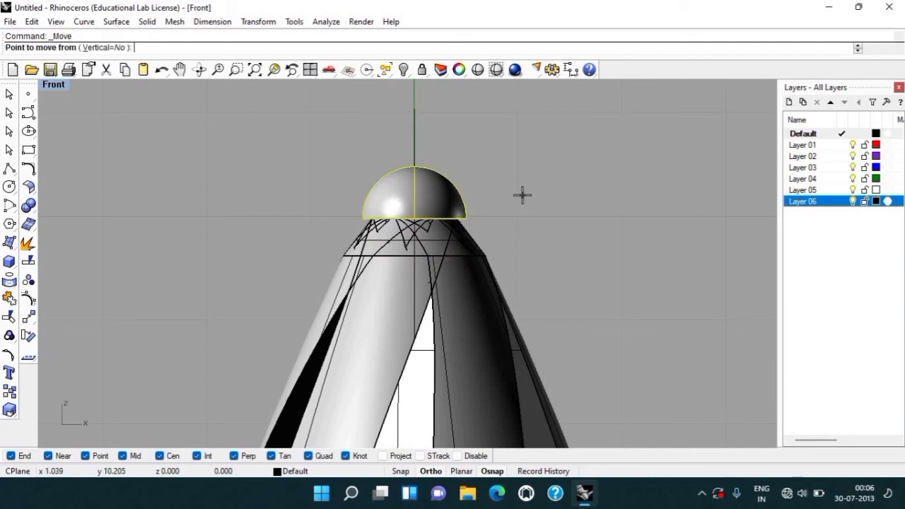
pyautogui.press('Escape')
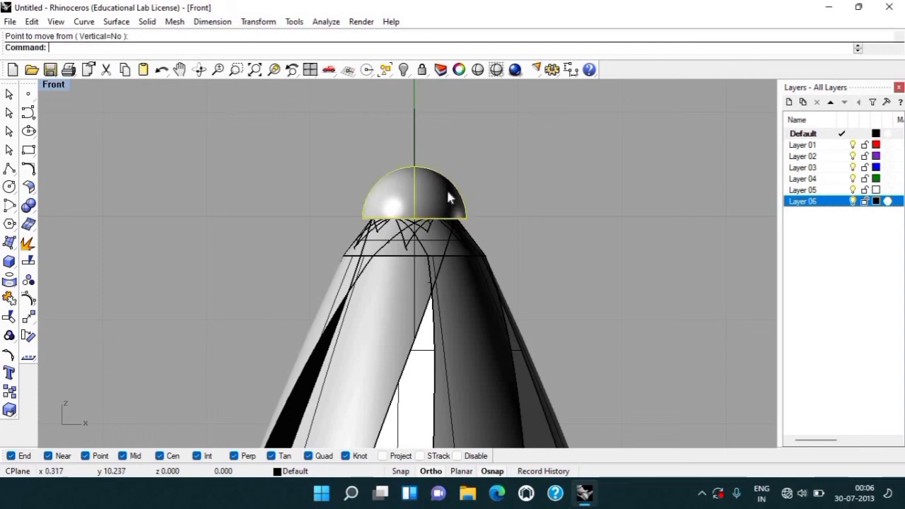
pyautogui.write('CAP')
pyautogui.press('Return')
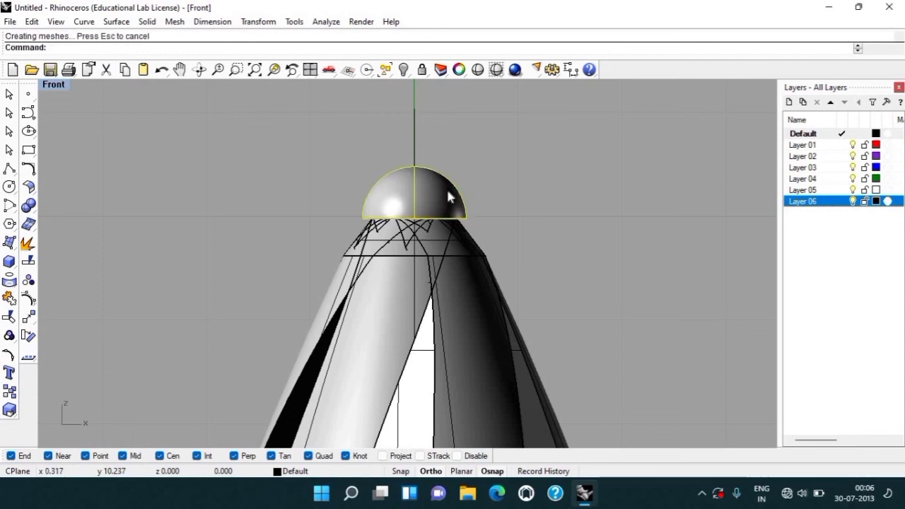
pyautogui.write('m')
pyautogui.press('Return')
pyautogui.click(506, 182)
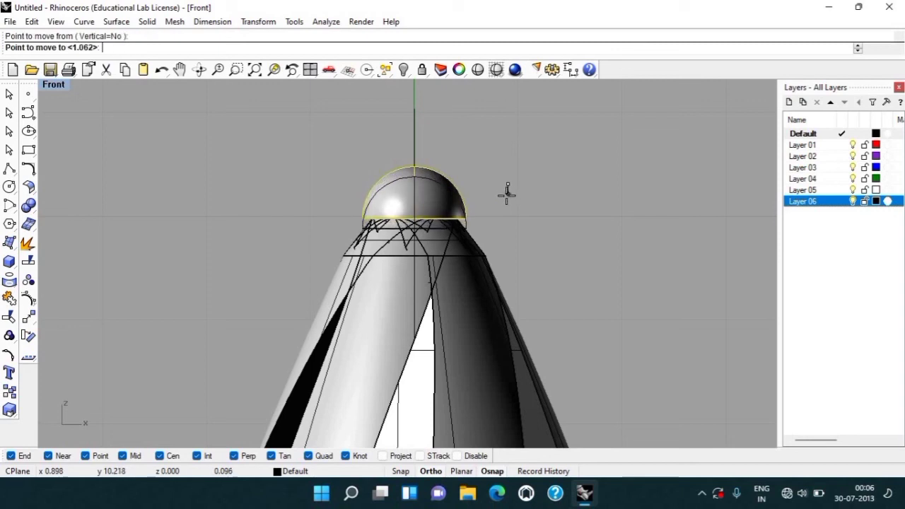
pyautogui.click(502, 178)
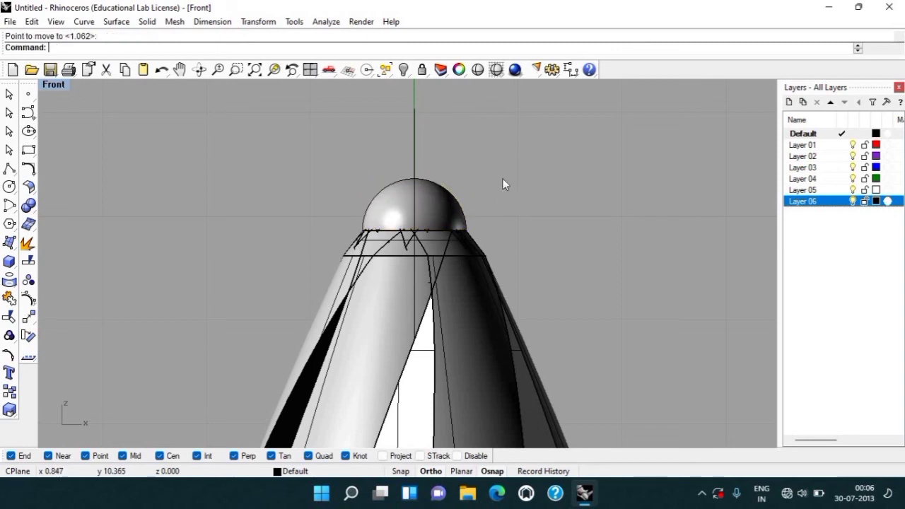
pyautogui.write('p')
pyautogui.press('Return')
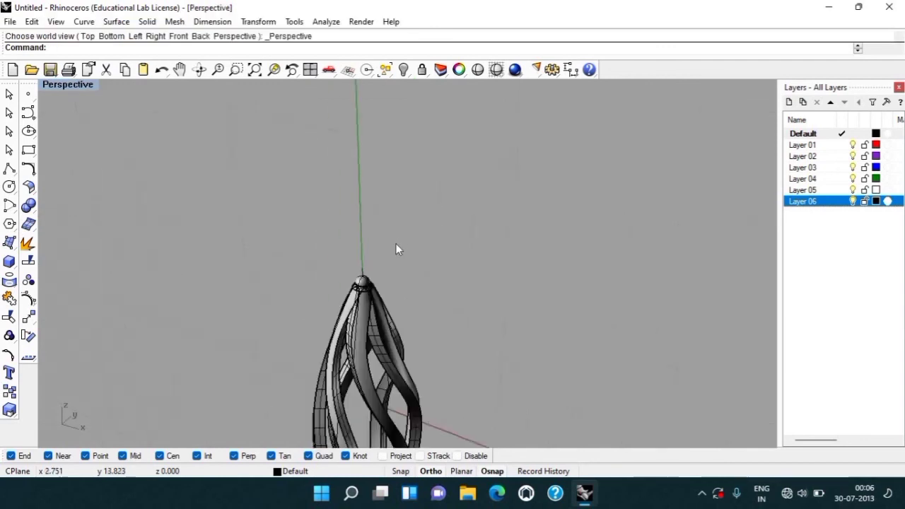
pyautogui.moveTo(339, 181)
pyautogui.mouseDown(button='right')
pyautogui.moveTo(327, 211)
pyautogui.moveTo(510, 127)
pyautogui.moveTo(636, 123)
pyautogui.moveTo(183, 223)
pyautogui.moveTo(269, 311)
pyautogui.moveTo(289, 95)
pyautogui.moveTo(365, 170)
pyautogui.moveTo(355, 177)
pyautogui.mouseUp(button='right')
pyautogui.write('F')
pyautogui.press('Return')
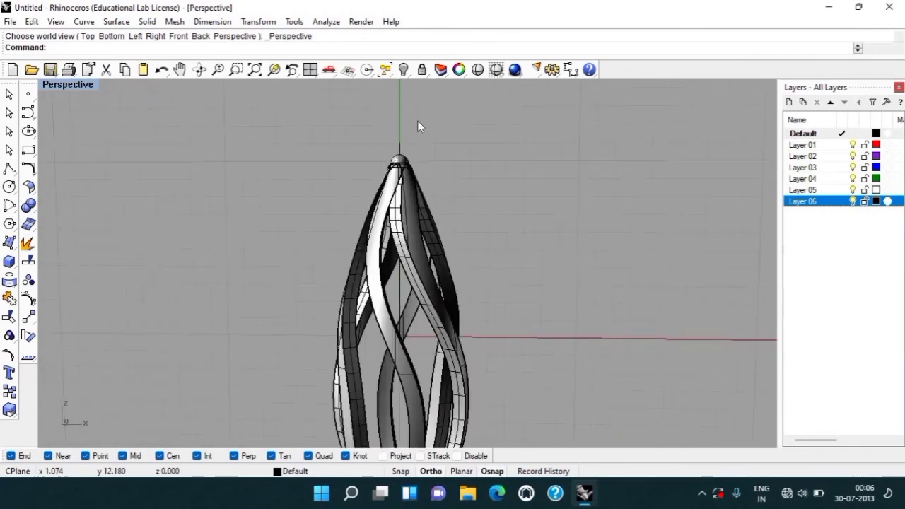
pyautogui.scroll(2, 357, 125)
pyautogui.scroll(2, 352, 146)
pyautogui.scroll(2, 334, 178)
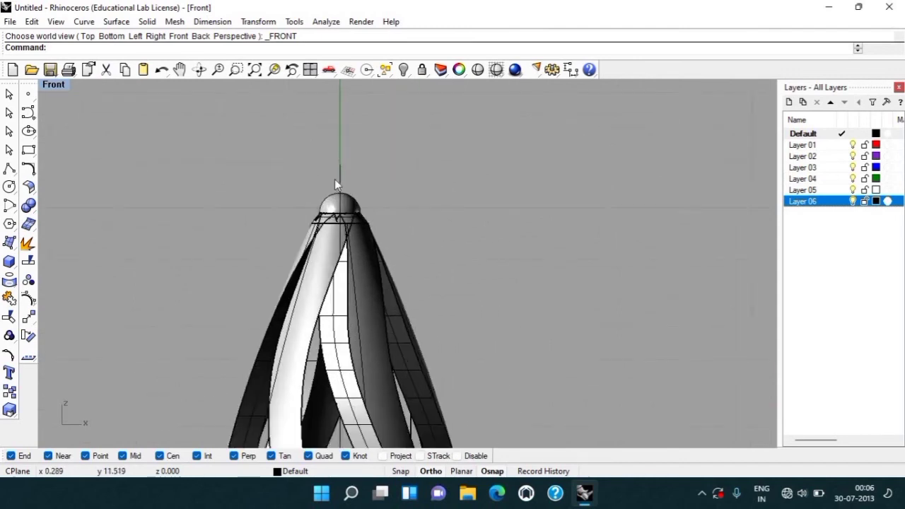
pyautogui.scroll(2, 334, 184)
# Draw a circle of diameter 2 centred on the top of the cap.
pyautogui.write('circle')
pyautogui.press('Return')
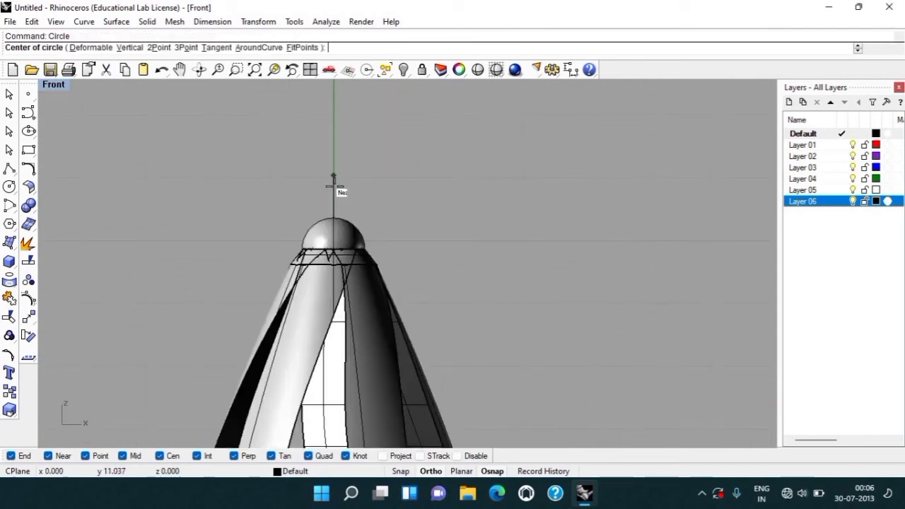
pyautogui.click(354, 146)
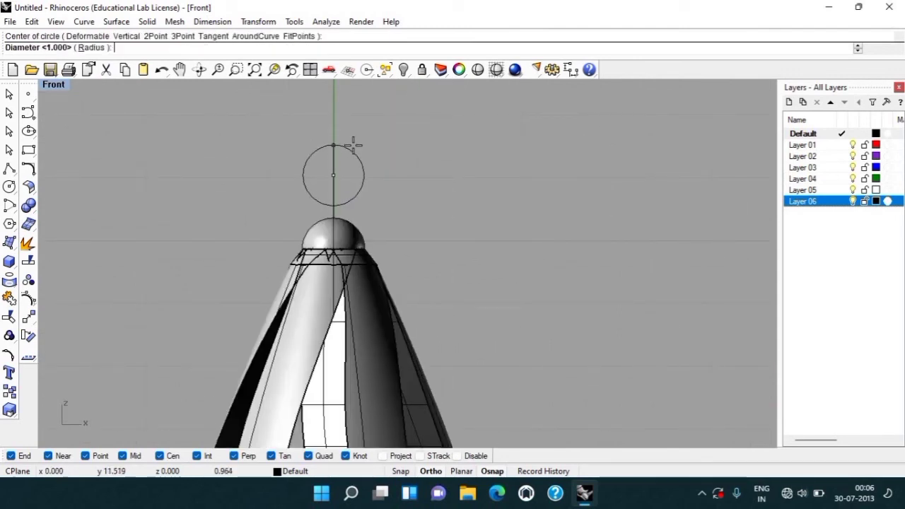
pyautogui.write('2')
pyautogui.press('Return')
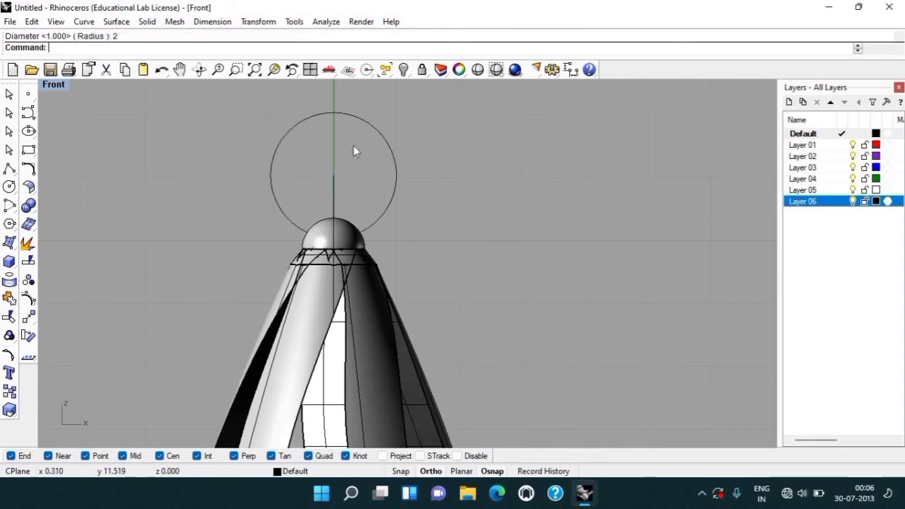
pyautogui.scroll(-3, 354, 144)
pyautogui.scroll(3, 361, 162)
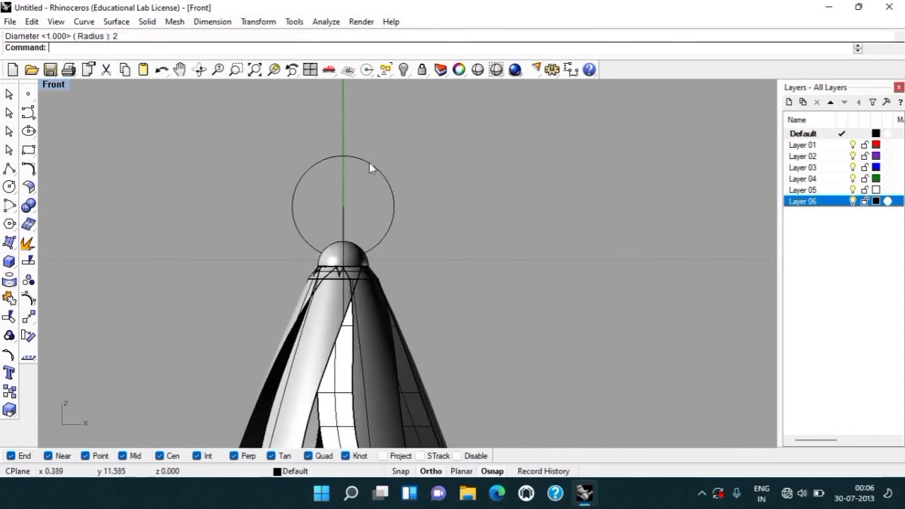
# Pipe the circle into a torus ring with a 0.7 diameter.
pyautogui.click(369, 163)
pyautogui.write('Pi')
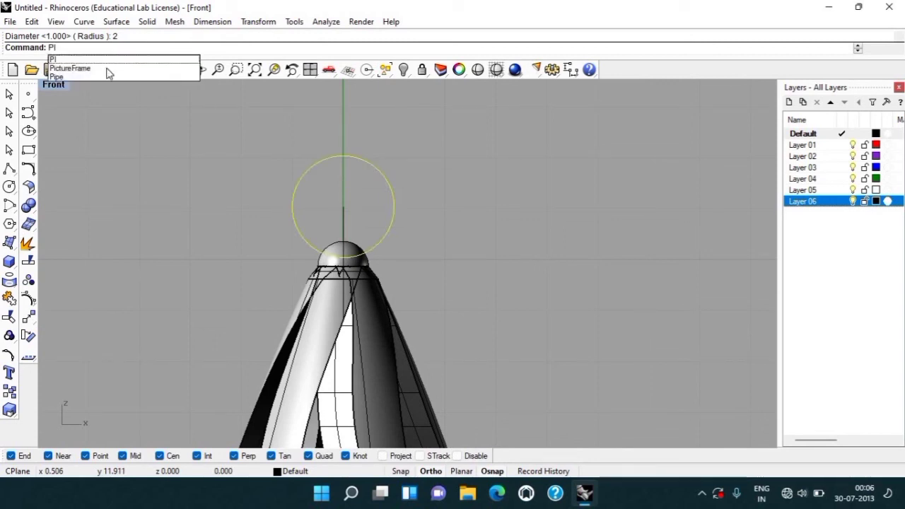
pyautogui.click(101, 77)
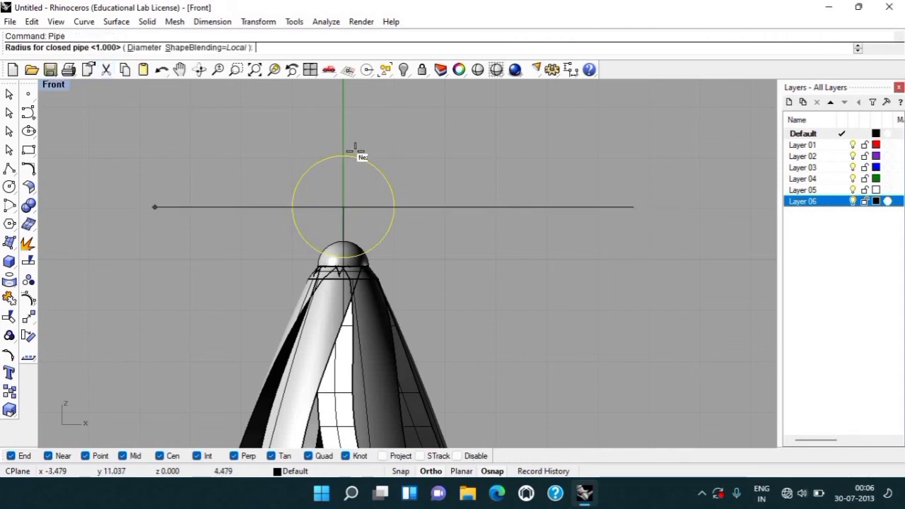
pyautogui.click(144, 48)
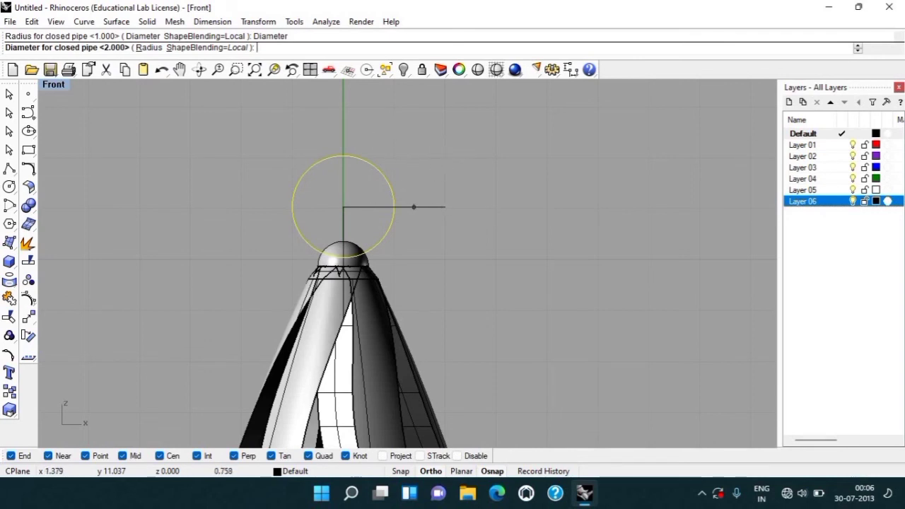
pyautogui.write('8')
pyautogui.press('Return')
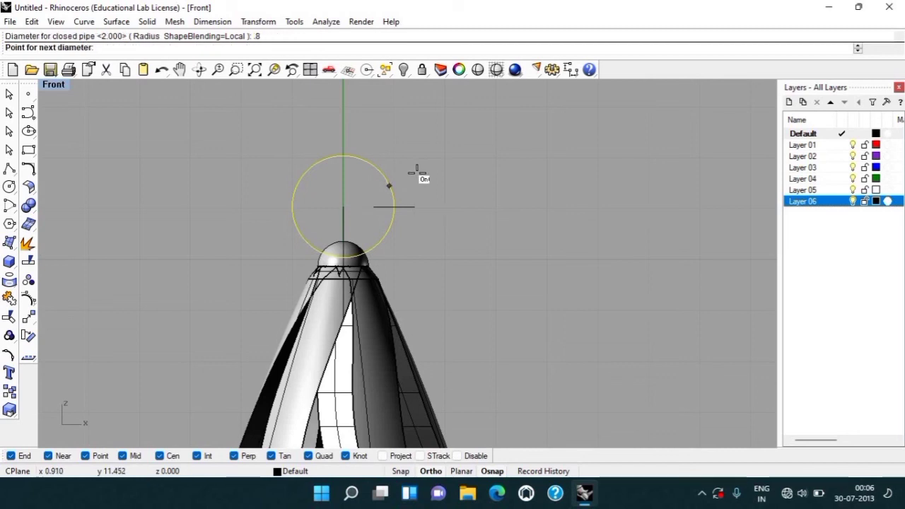
pyautogui.click(417, 172)
pyautogui.press('Return')
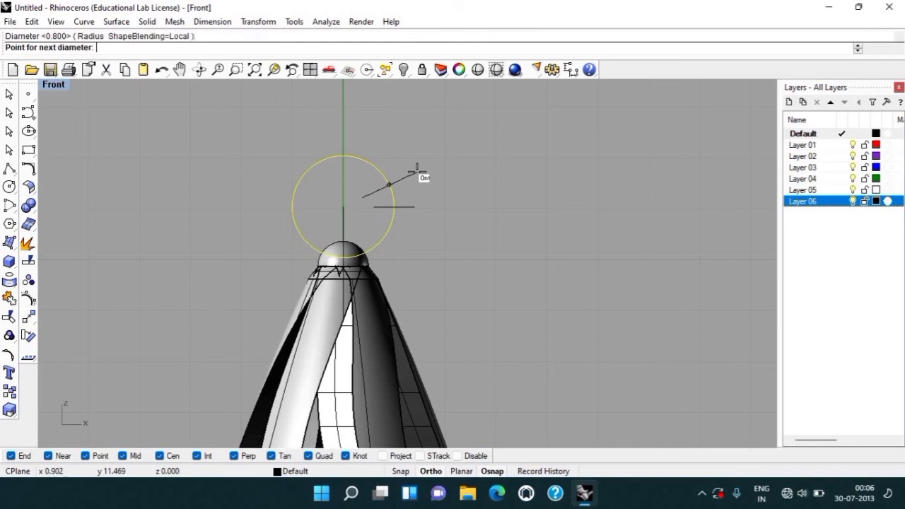
pyautogui.press('Return')
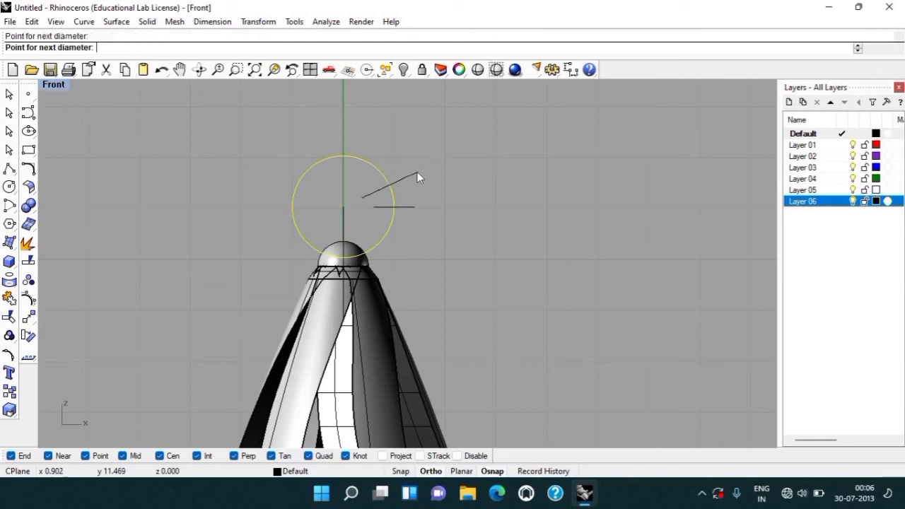
pyautogui.hotkey('ctrl', 'z')
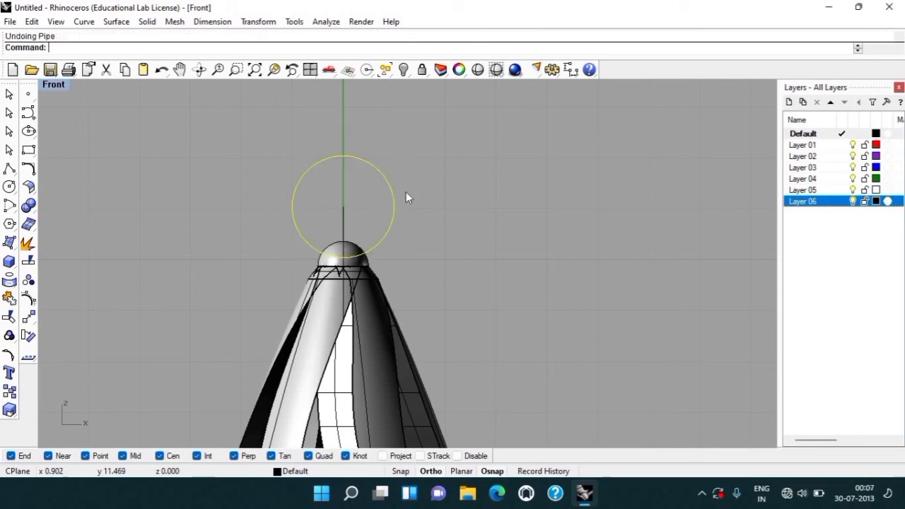
pyautogui.press('Return')
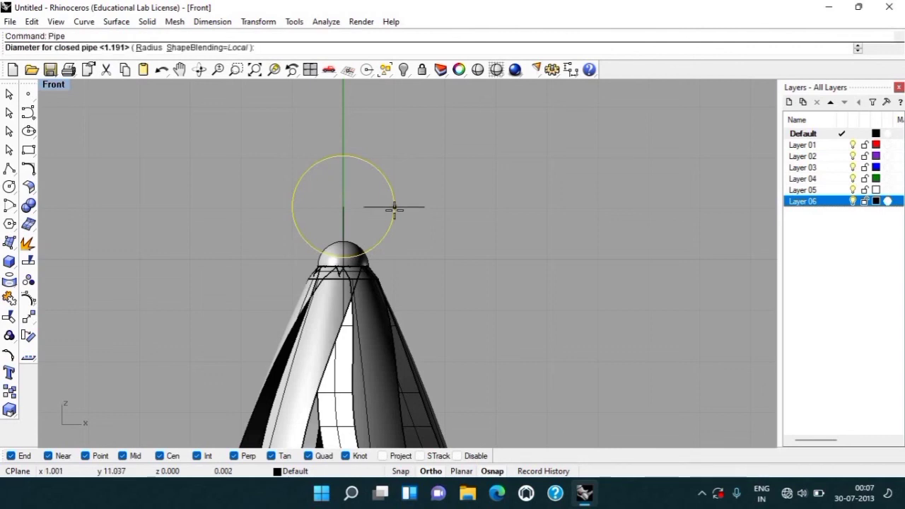
pyautogui.write('.7')
pyautogui.press('Return')
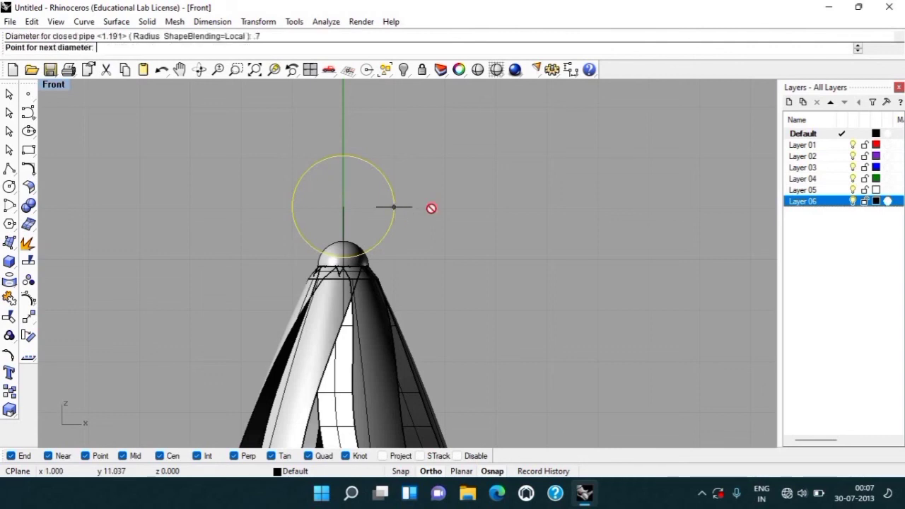
pyautogui.press('Return')
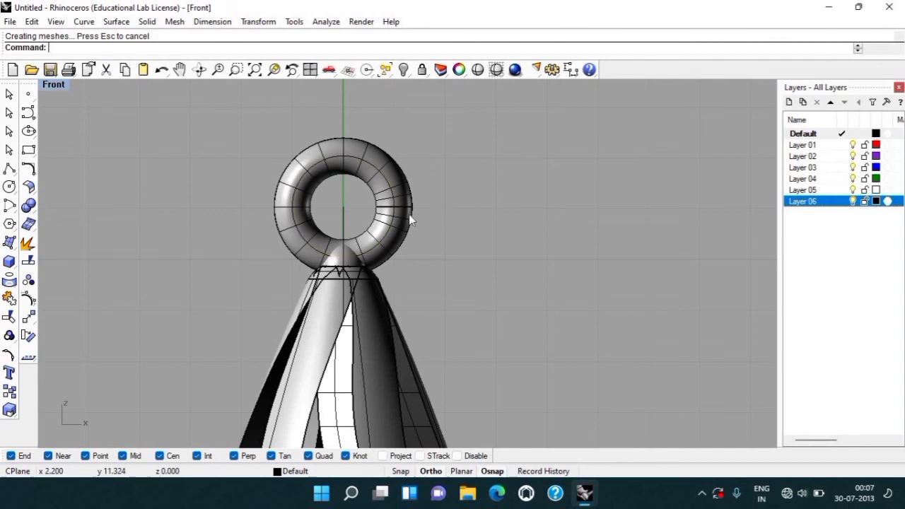
# Move the torus ring down onto the cap and check it in Perspective.
pyautogui.scroll(-3, 431, 222)
pyautogui.moveTo(450, 228); pyautogui.dragTo(459, 260, button='right')
pyautogui.click(394, 216)
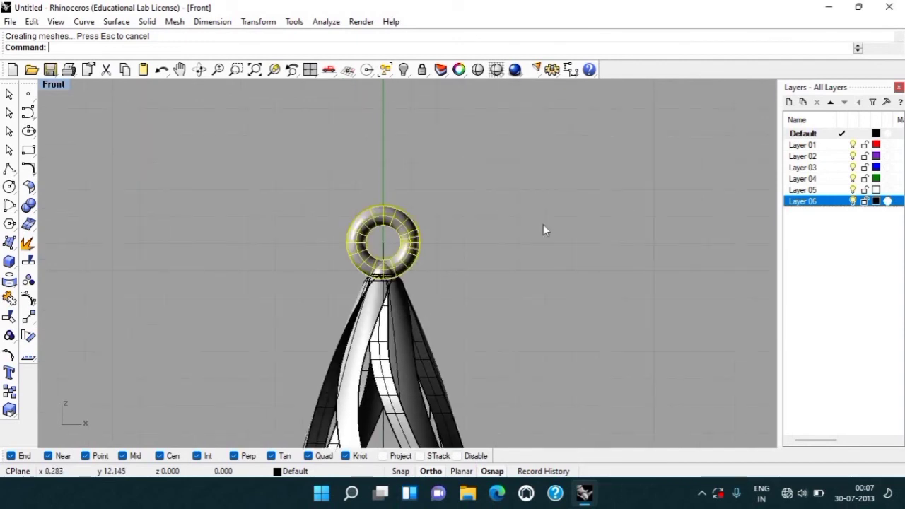
pyautogui.click(433, 212)
pyautogui.click(373, 232)
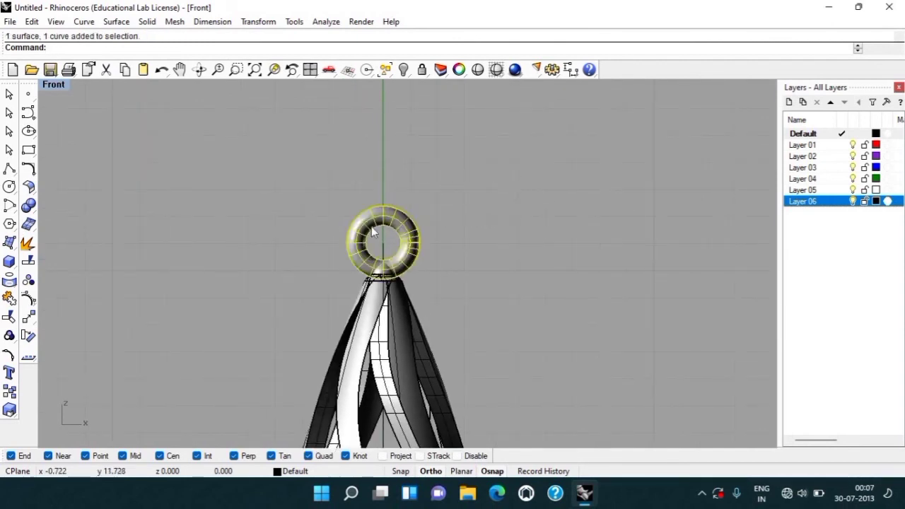
pyautogui.write('m')
pyautogui.press('Return')
pyautogui.click(512, 247)
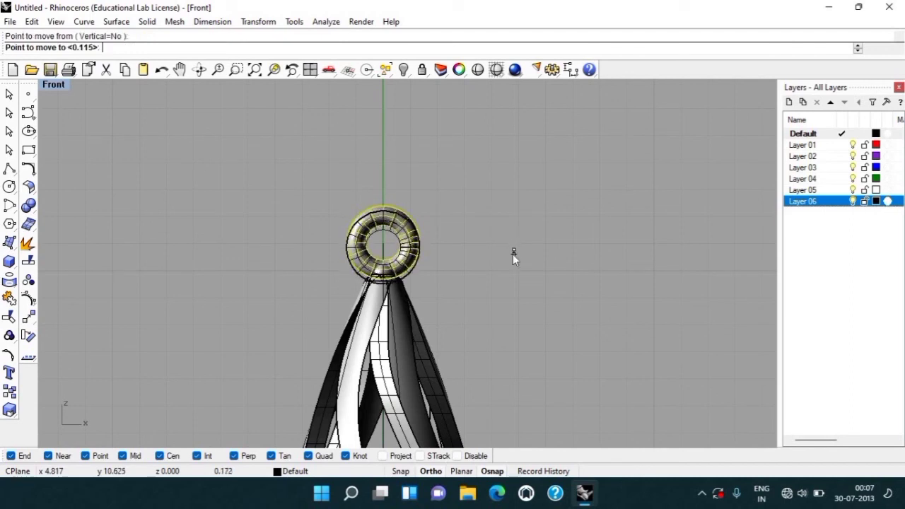
pyautogui.click(507, 250)
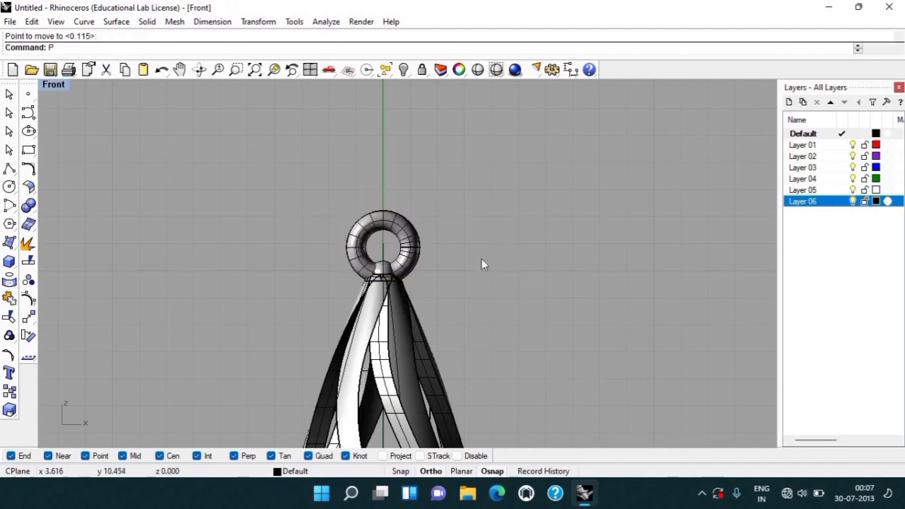
pyautogui.hotkey('ctrl', 'F4')
pyautogui.moveTo(482, 249)
pyautogui.mouseDown(button='right')
pyautogui.moveTo(258, 223)
pyautogui.moveTo(342, 287)
pyautogui.mouseUp(button='right')
# Hide the guide circle and the vertical centre line.
pyautogui.scroll(2, 367, 245)
pyautogui.scroll(2, 367, 245)
pyautogui.scroll(3, 366, 245)
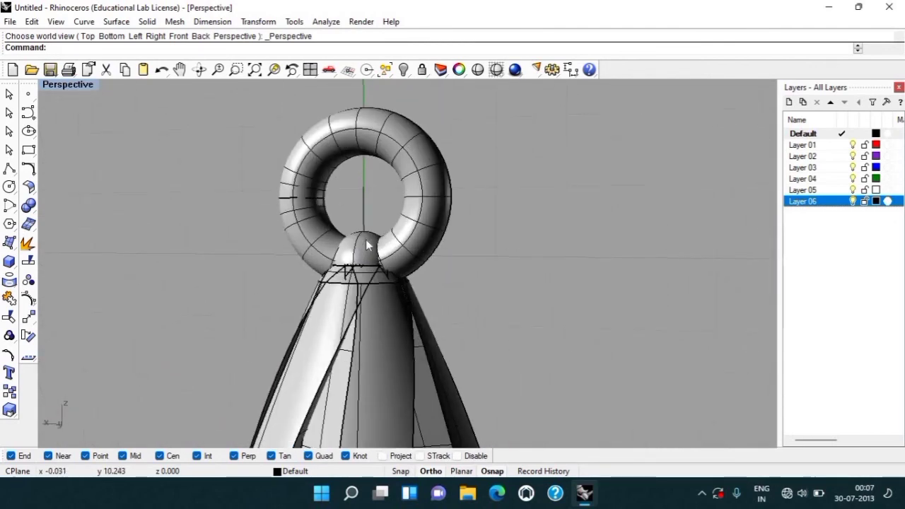
pyautogui.click(366, 245)
pyautogui.write('IDE')
pyautogui.press('Return')
# Reset the Perspective view, shade it fully, and orbit to frame the whole pendant.
pyautogui.moveTo(374, 219)
pyautogui.mouseDown(button='right')
pyautogui.moveTo(476, 191)
pyautogui.moveTo(547, 221)
pyautogui.moveTo(429, 200)
pyautogui.moveTo(509, 240)
pyautogui.moveTo(532, 229)
pyautogui.mouseUp(button='right')
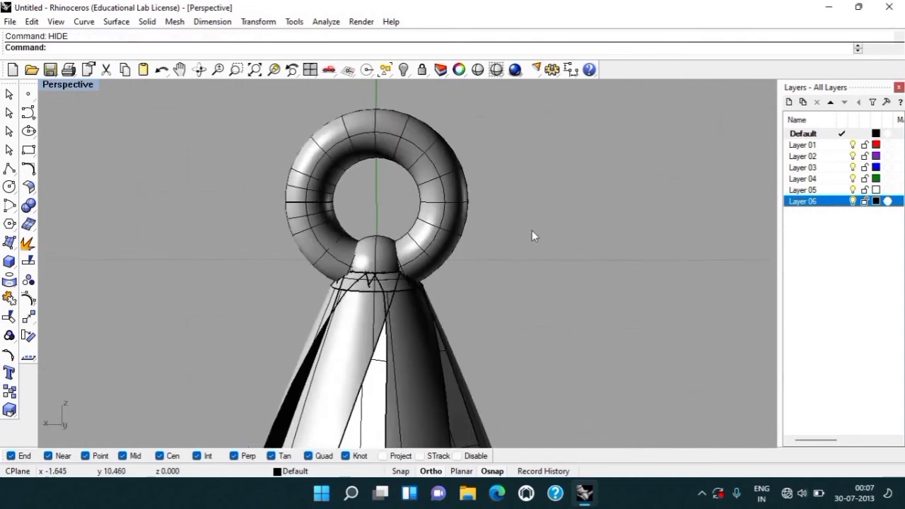
pyautogui.hotkey('ctrl', 'F4')
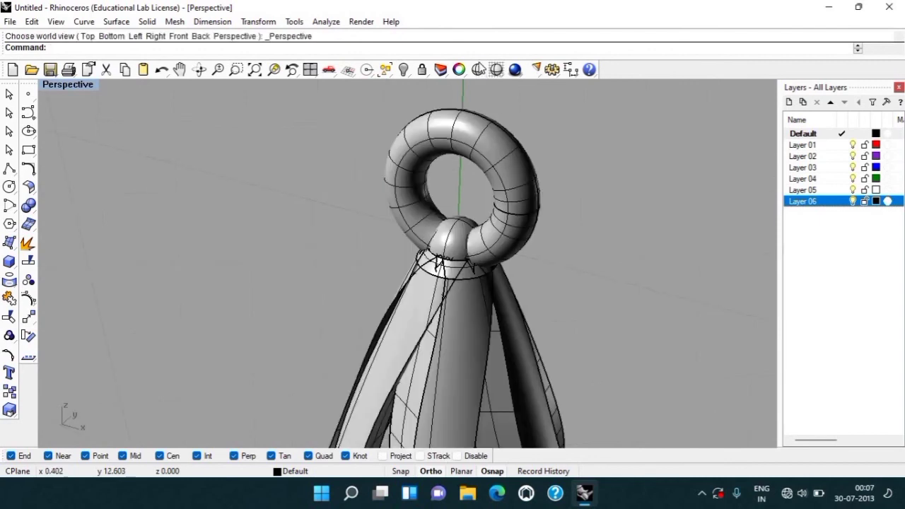
pyautogui.click(478, 69)
pyautogui.moveTo(259, 254); pyautogui.dragTo(536, 203, button='right')
pyautogui.scroll(-2, 409, 240)
pyautogui.scroll(-2, 337, 257)
pyautogui.moveTo(338, 257); pyautogui.dragTo(325, 285, button='right')
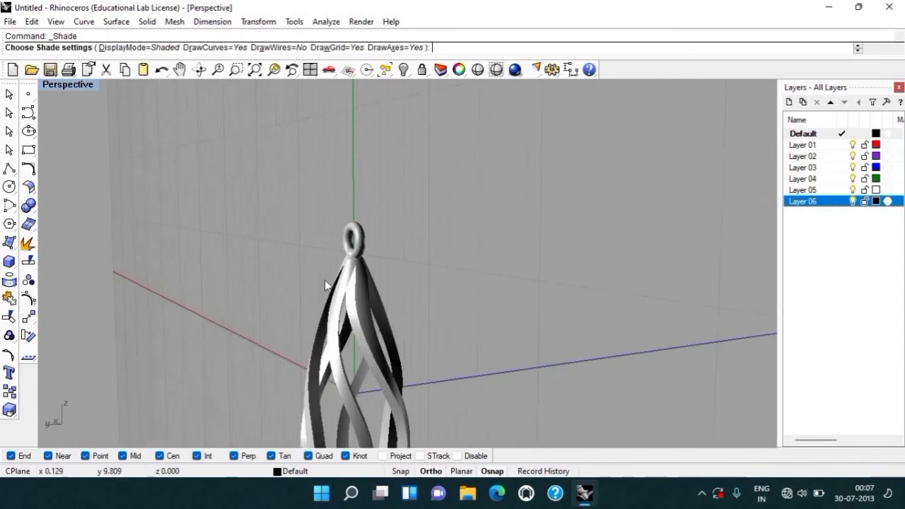
pyautogui.scroll(-3, 329, 321)
pyautogui.scroll(3, 318, 304)
pyautogui.moveTo(309, 254)
pyautogui.mouseDown(button='right')
pyautogui.moveTo(303, 242)
pyautogui.moveTo(281, 392)
pyautogui.moveTo(279, 313)
pyautogui.moveTo(236, 219)
pyautogui.mouseUp(button='right')
pyautogui.scroll(2, 278, 313)
pyautogui.scroll(-3, 278, 313)
# Select every object and apply the brushed-gold environment map with EMap.
pyautogui.press('Return')
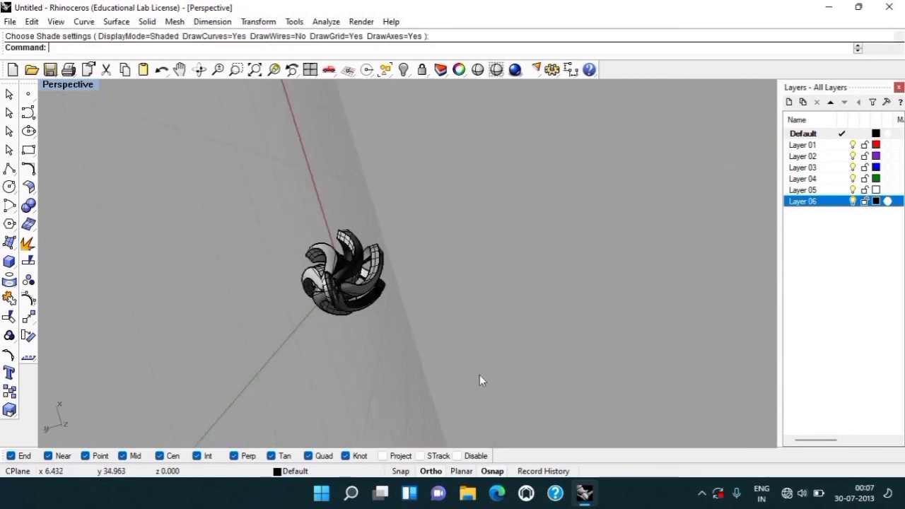
pyautogui.hotkey('ctrl', 'a')
pyautogui.write('E')
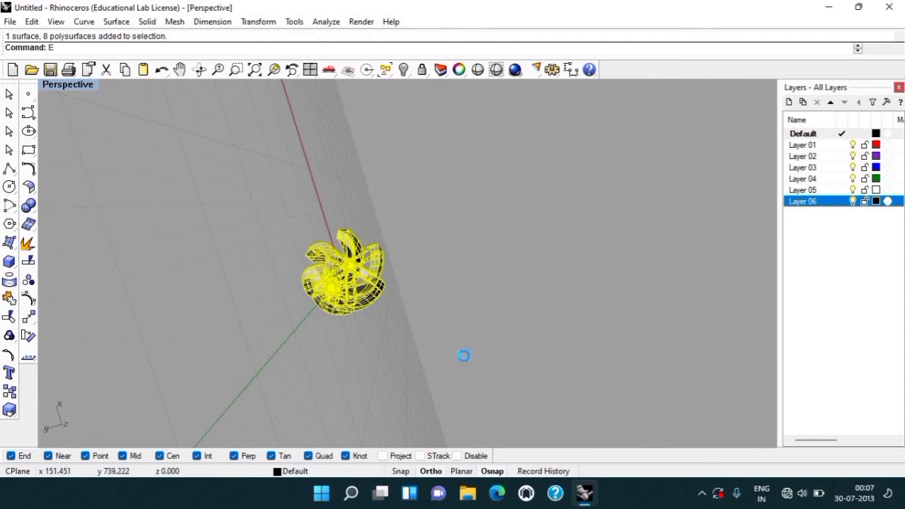
pyautogui.write('Map')
pyautogui.press('Return')
# Orbit and zoom the Perspective view so the gold pendant stands upright and front-on.
pyautogui.moveTo(438, 278)
pyautogui.mouseDown(button='right')
pyautogui.moveTo(435, 181)
pyautogui.moveTo(407, 131)
pyautogui.moveTo(436, 187)
pyautogui.moveTo(460, 284)
pyautogui.mouseUp(button='right')
pyautogui.scroll(2, 436, 188)
pyautogui.moveTo(353, 238)
pyautogui.mouseDown(button='right')
pyautogui.moveTo(135, 242)
pyautogui.moveTo(238, 262)
pyautogui.mouseUp(button='right')
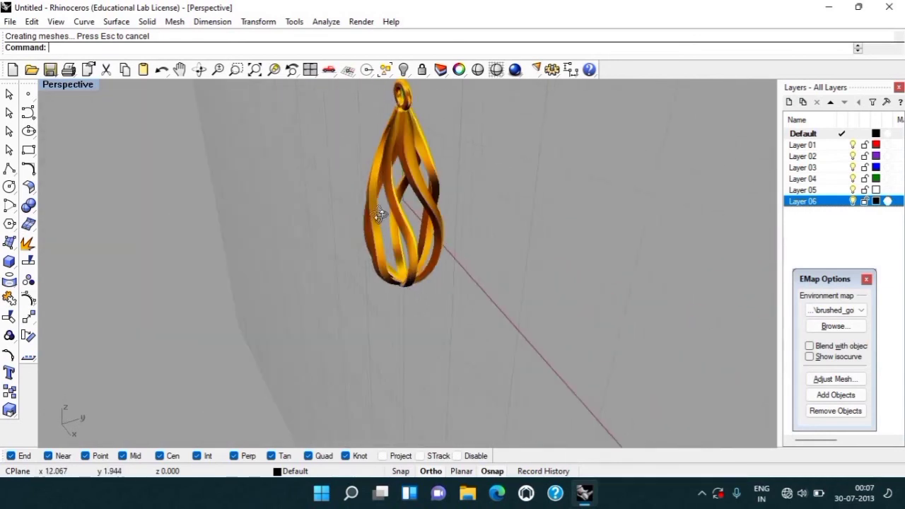
pyautogui.moveTo(435, 280); pyautogui.dragTo(378, 204, button='right')
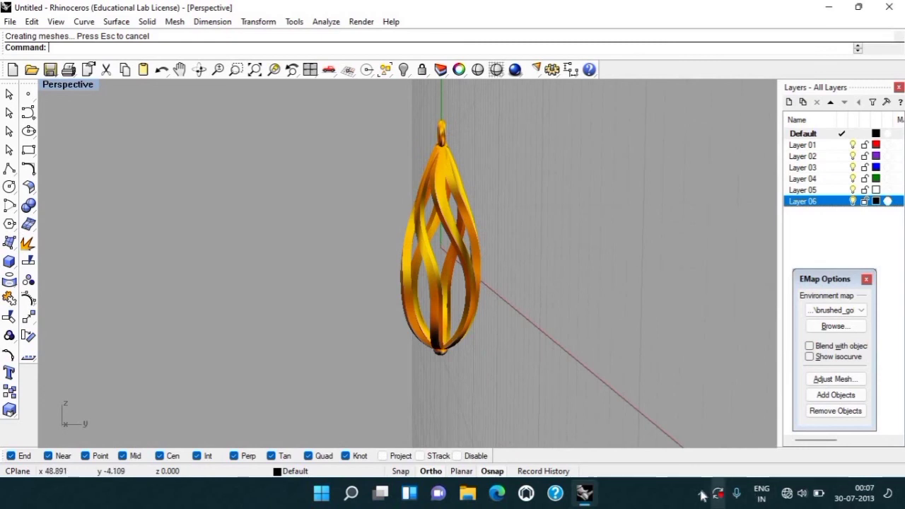